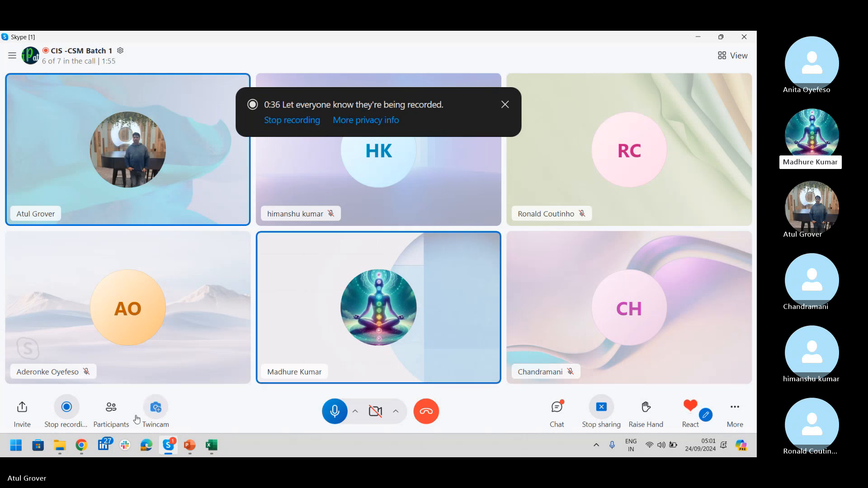
- Switch from Skype to the ServiceNow Creator Studio page in Chrome and open the All navigation menu
left_click(81, 446)
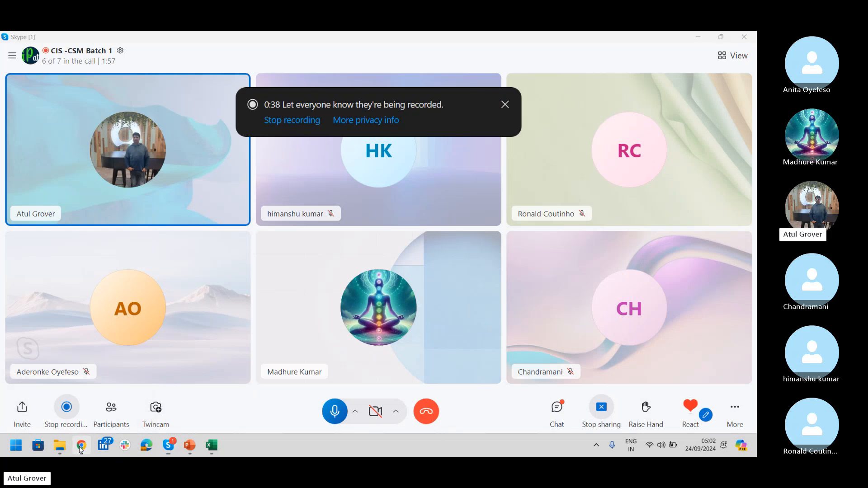
left_click(103, 121)
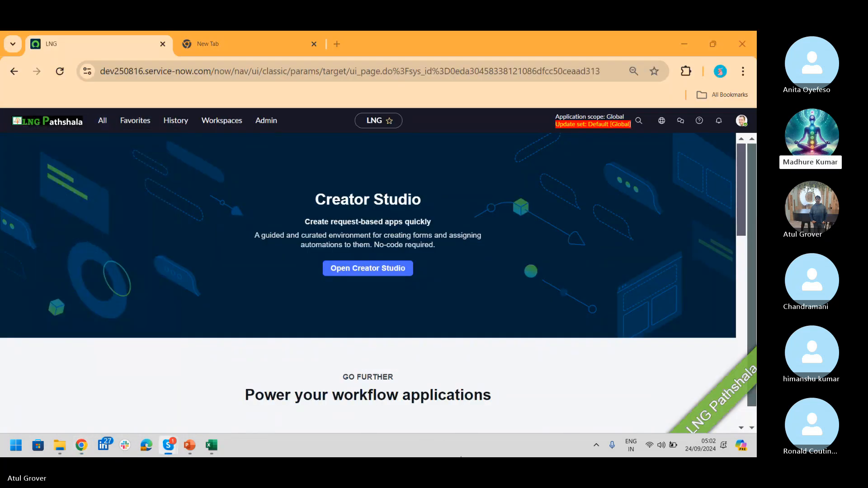
- Filter the Users list by the user's ID and open their record with technical field names shown
left_click(103, 125)
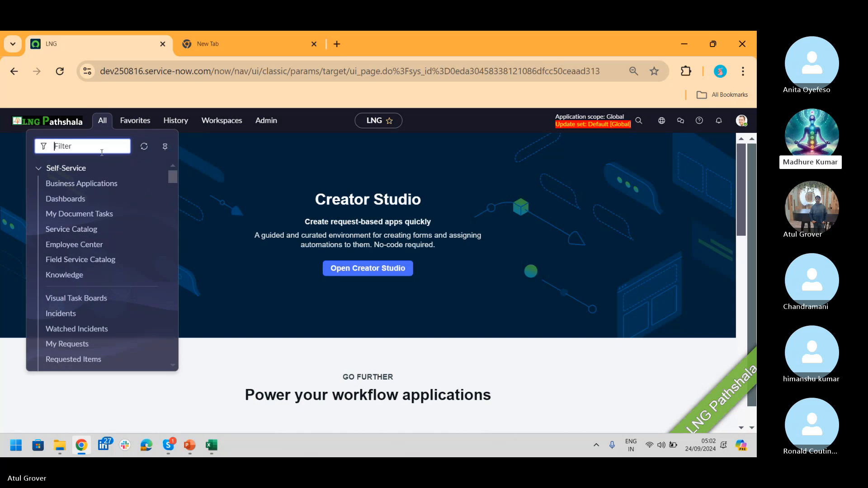
type("user a")
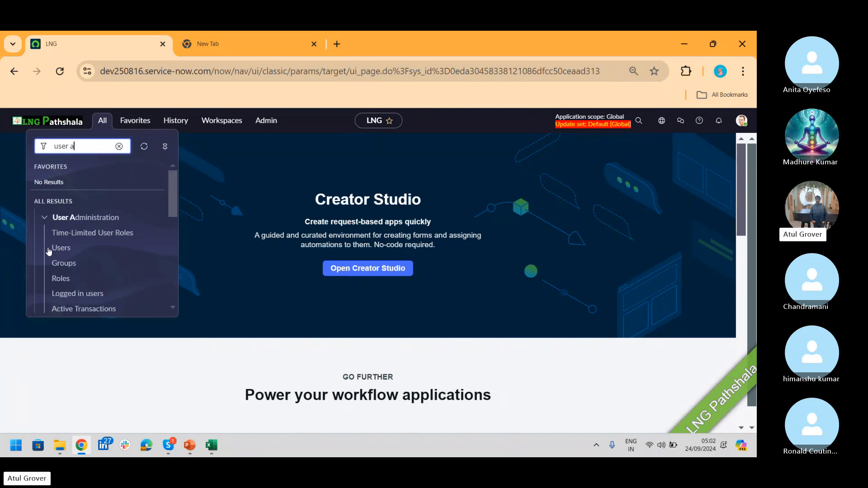
left_click(59, 248)
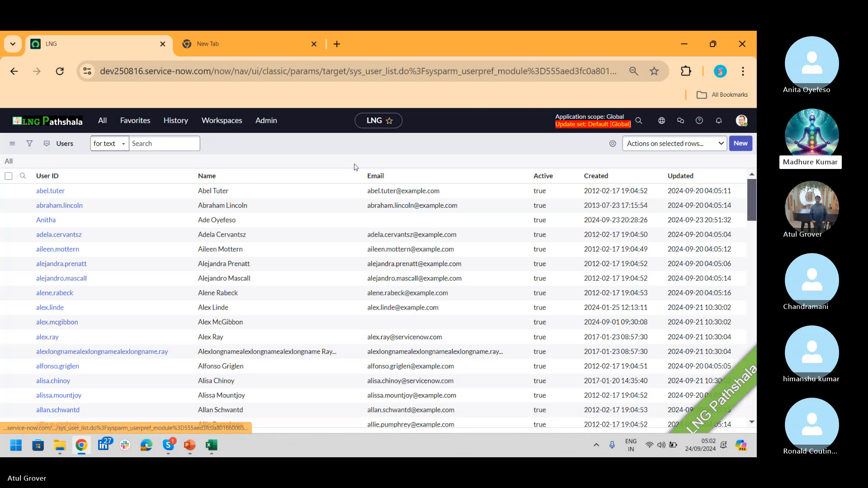
left_click(99, 199)
type("anitha")
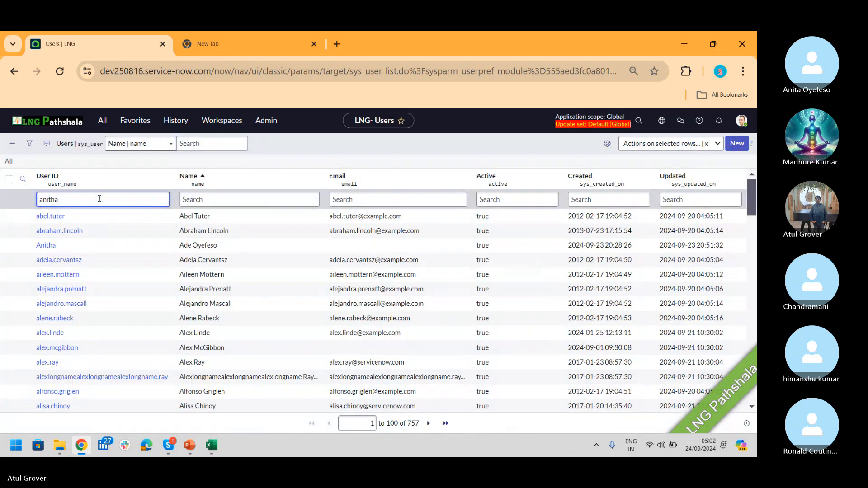
key("Return")
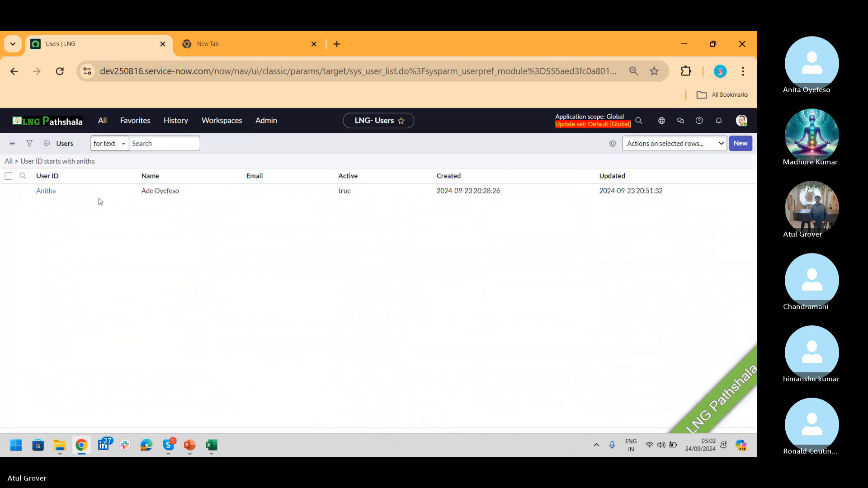
left_click(46, 216)
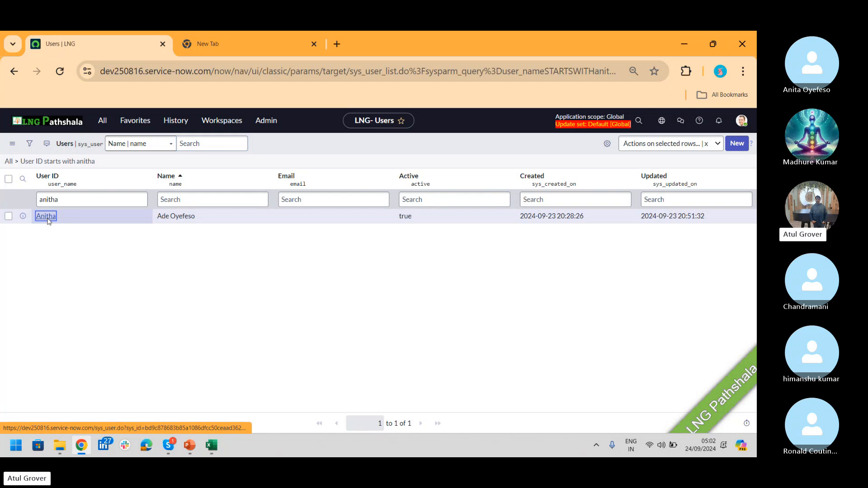
double_click(378, 244)
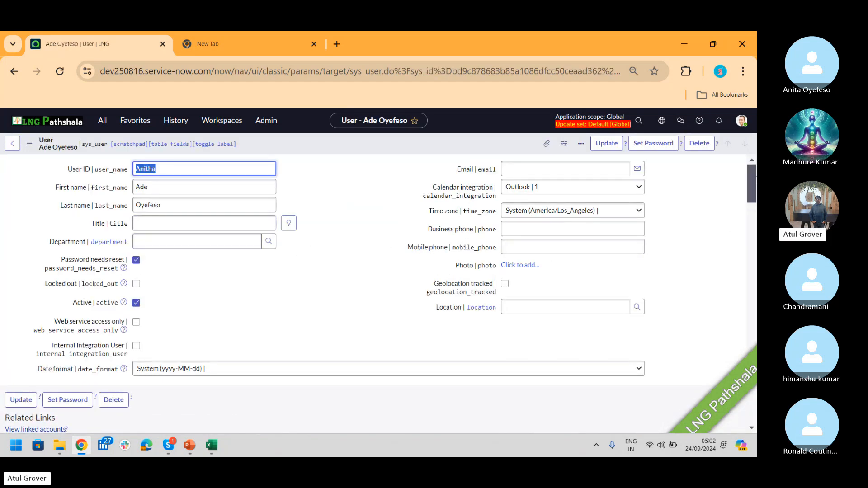
left_click_drag(755, 179, 752, 206)
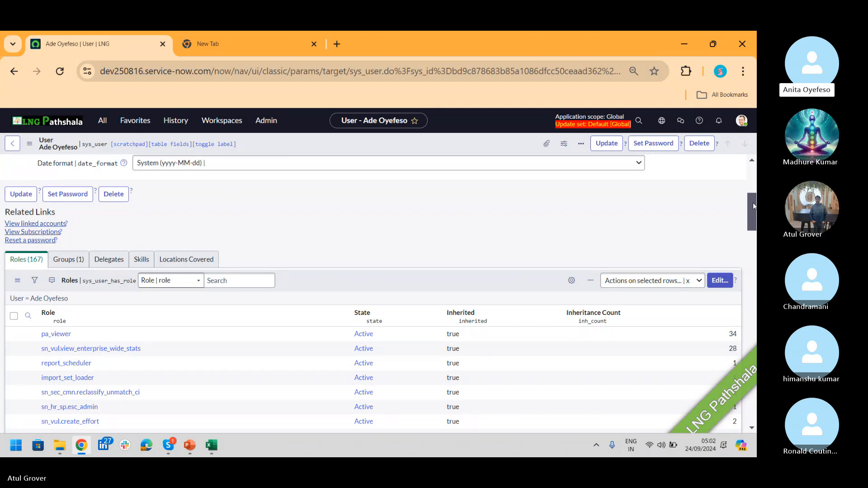
left_click_drag(753, 209, 753, 179)
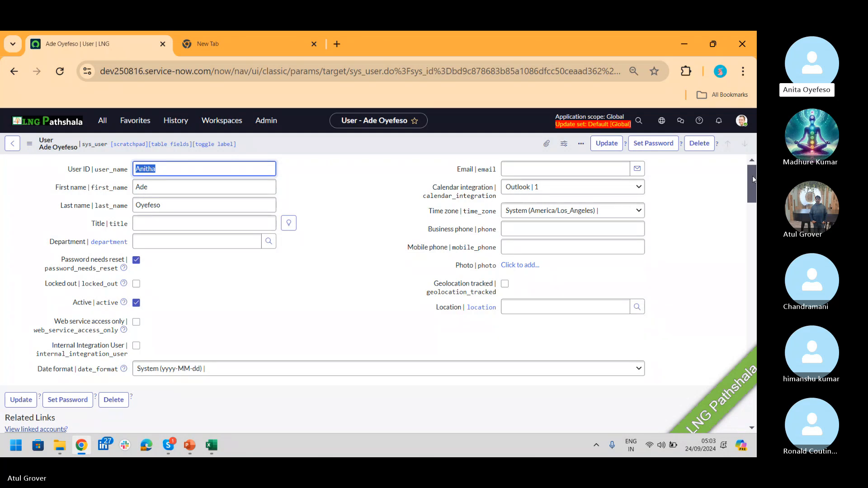
- Generate, copy and save a new password for the user, then switch to Skype
left_click(654, 142)
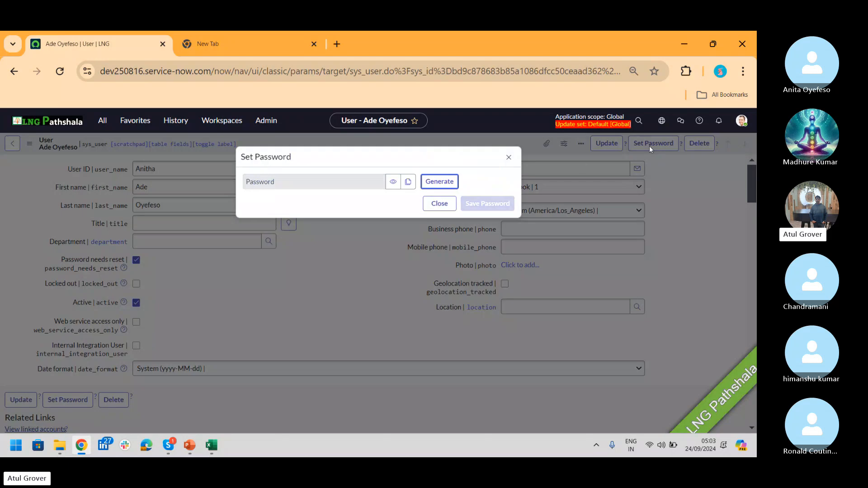
left_click(453, 182)
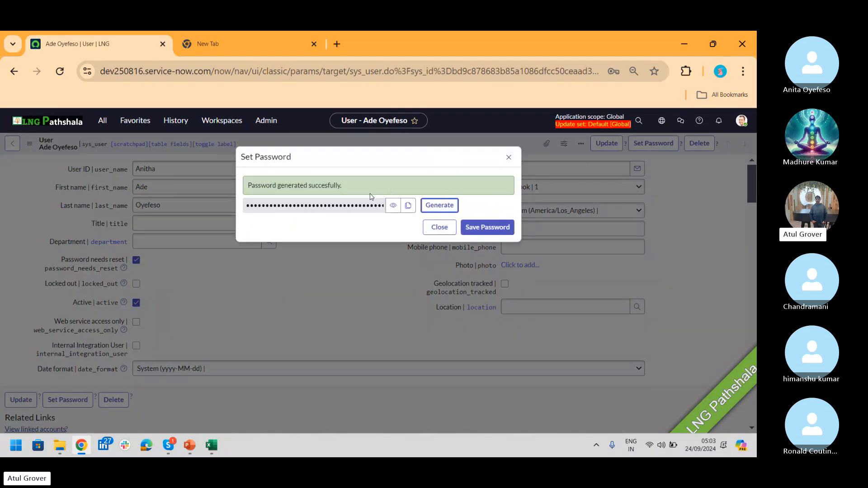
left_click(407, 206)
left_click(488, 227)
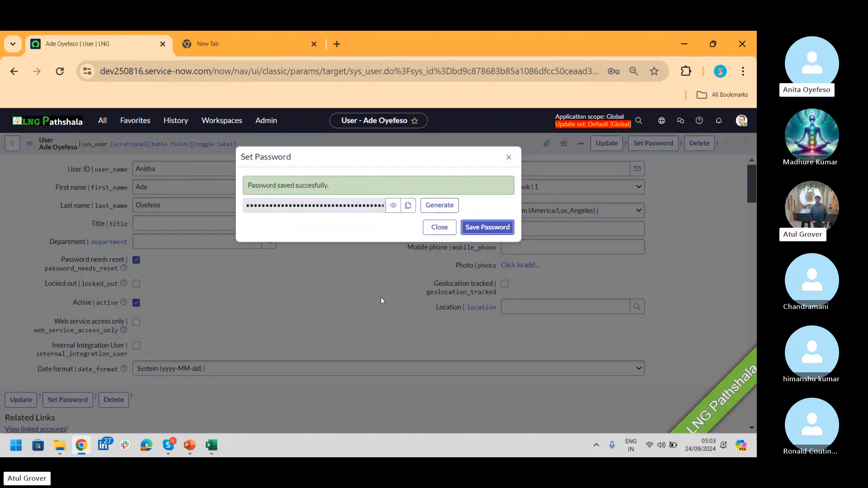
left_click(171, 445)
- Paste the copied password into the Skype call chat and send it
left_click(135, 398)
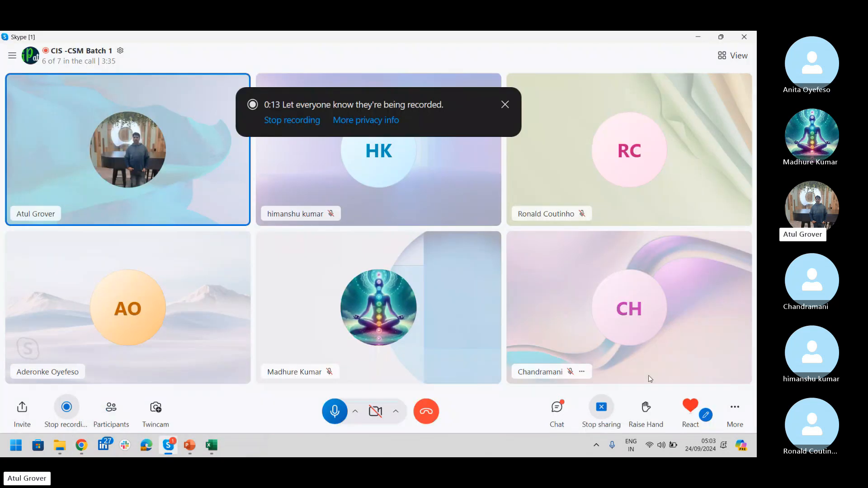
left_click(553, 413)
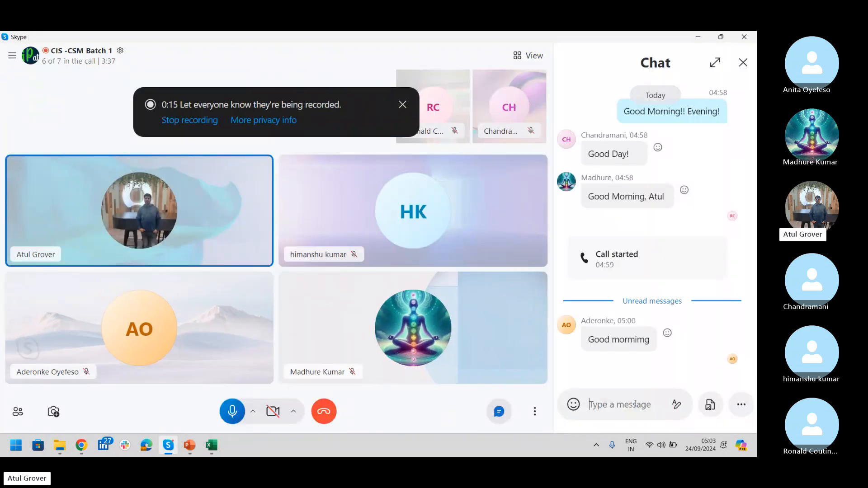
key("ctrl+v")
key("Return")
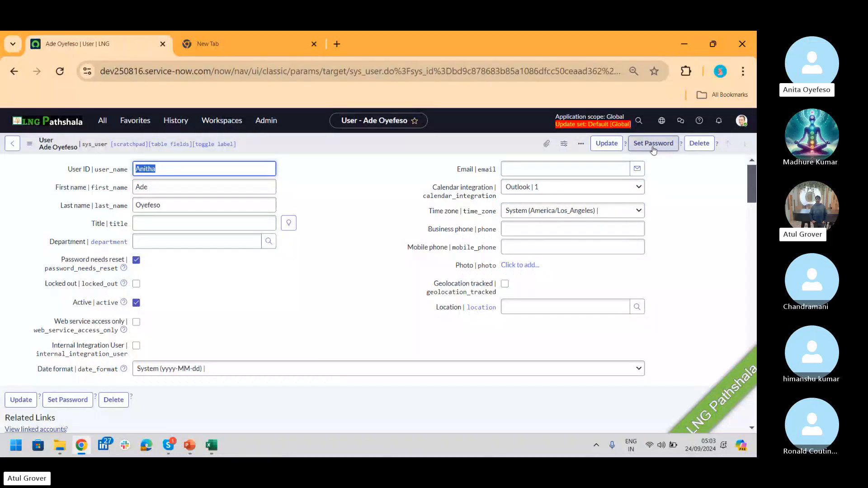
- Generate, copy and save another new password, then bring the Skype call window back
left_click(653, 144)
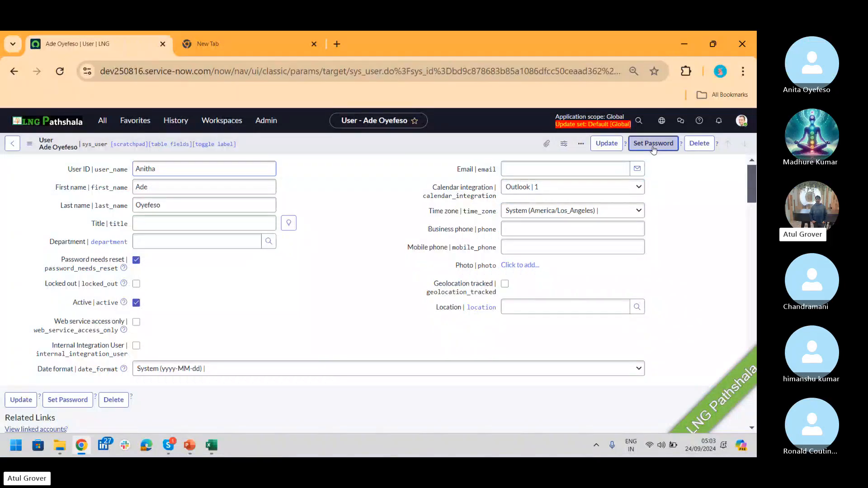
left_click(451, 182)
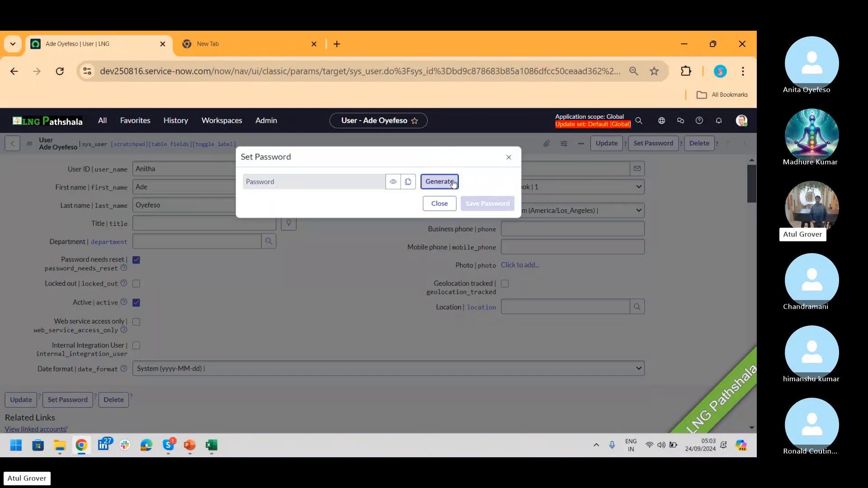
left_click(408, 206)
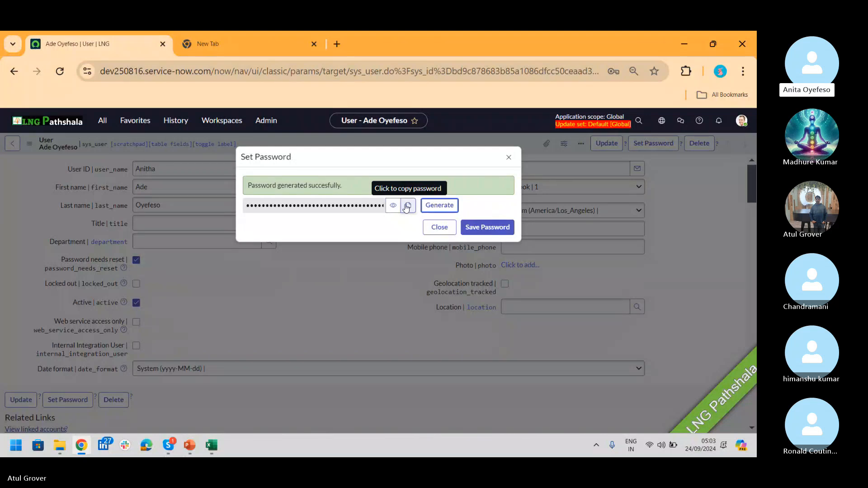
left_click(488, 227)
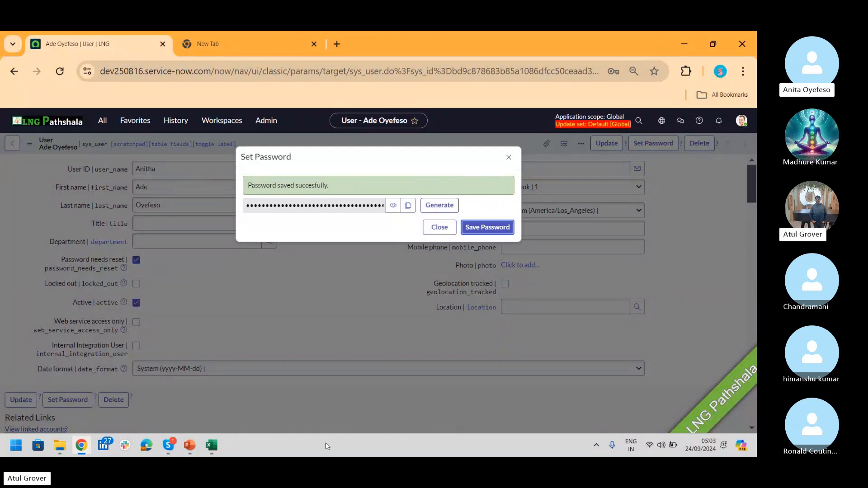
mouse_move(168, 445)
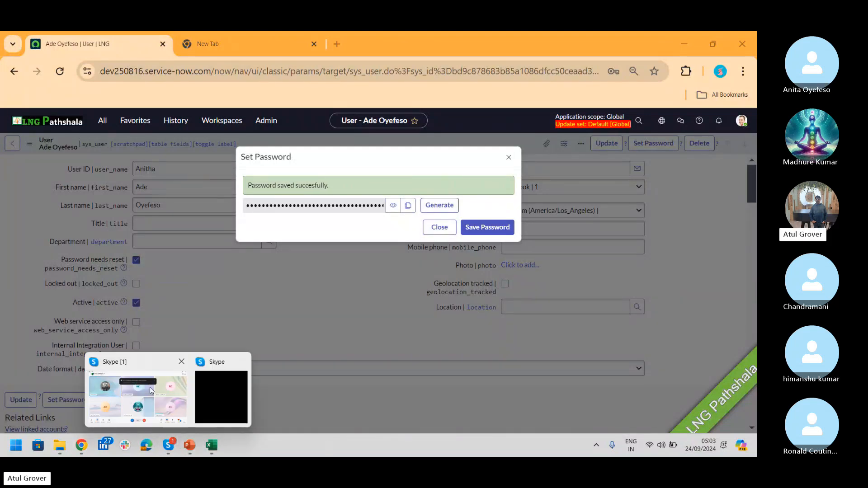
left_click(136, 393)
- Paste the newly generated password into the call chat message box and send it
left_click(557, 409)
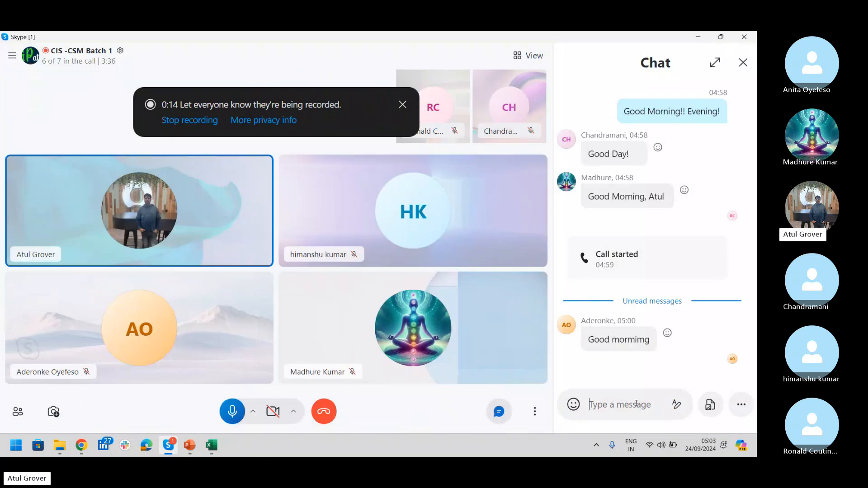
left_click(635, 404)
key("ctrl+v")
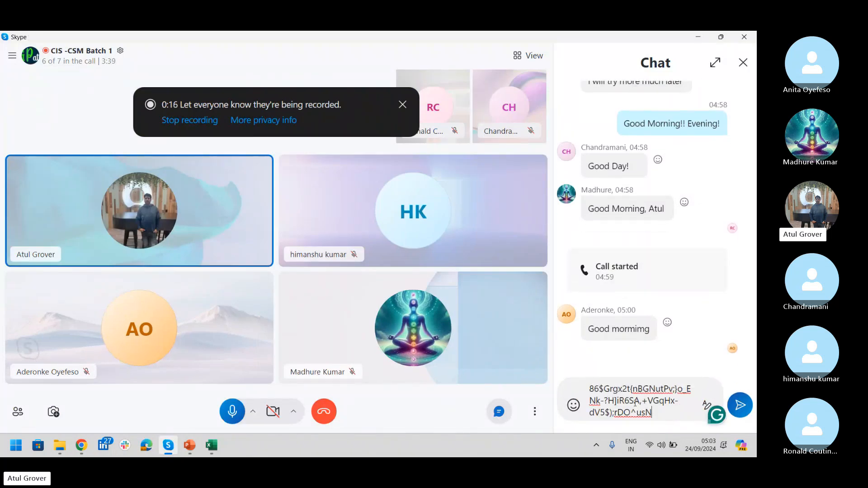
key("Return")
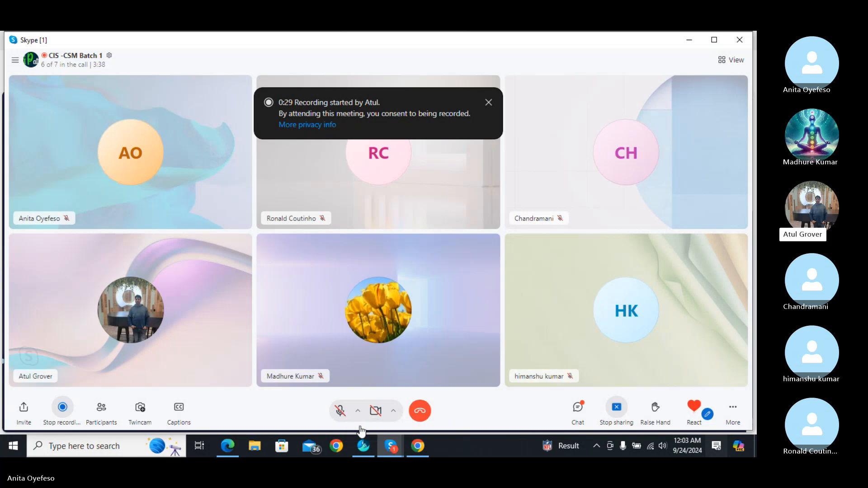
- Return to the Skype group call and unmute the microphone
mouse_move(392, 452)
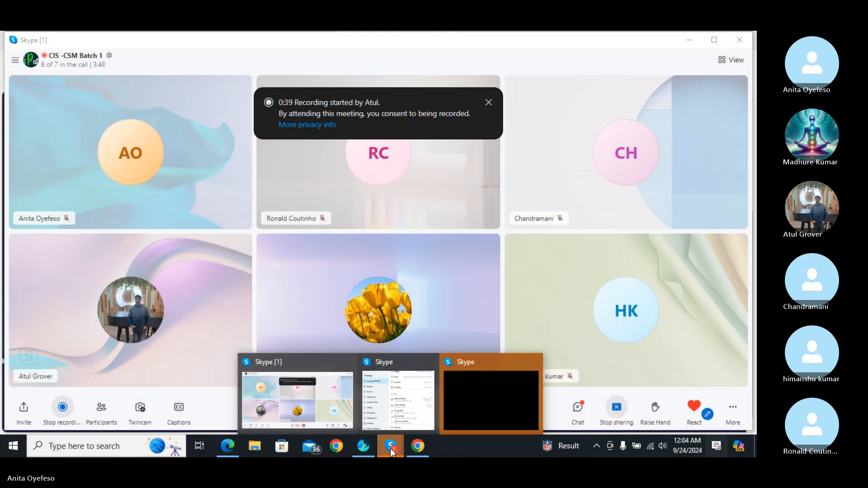
left_click(390, 450)
left_click(392, 450)
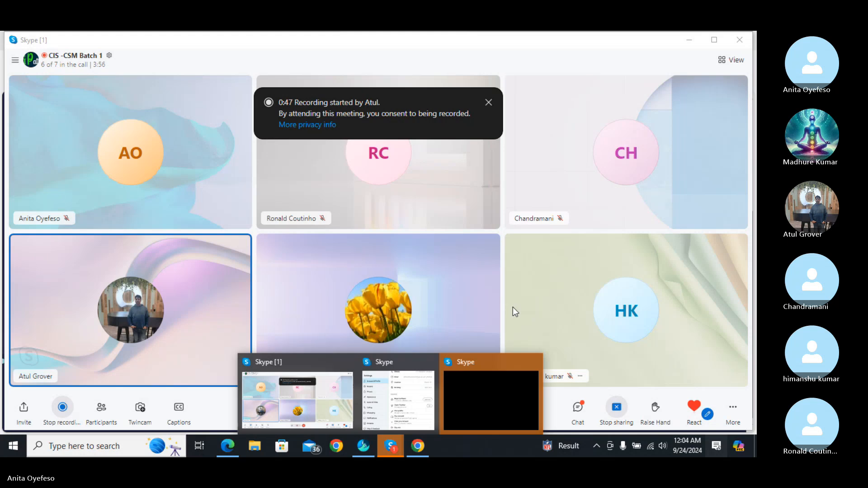
left_click(393, 446)
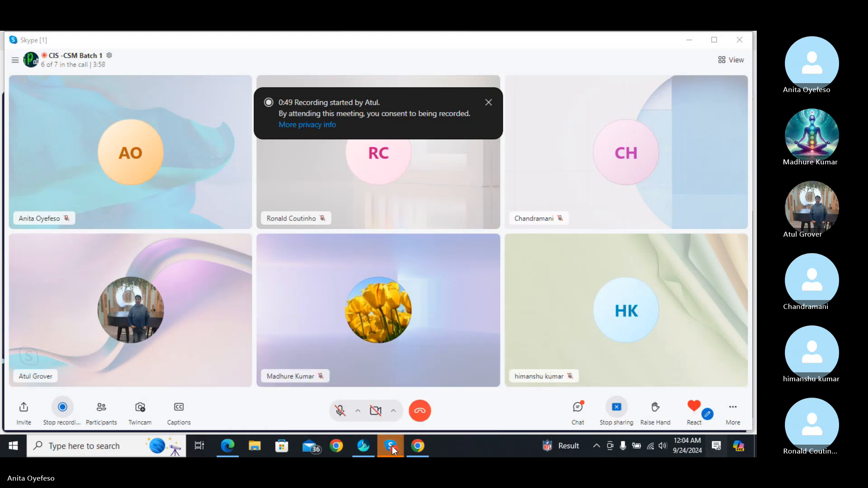
mouse_move(390, 449)
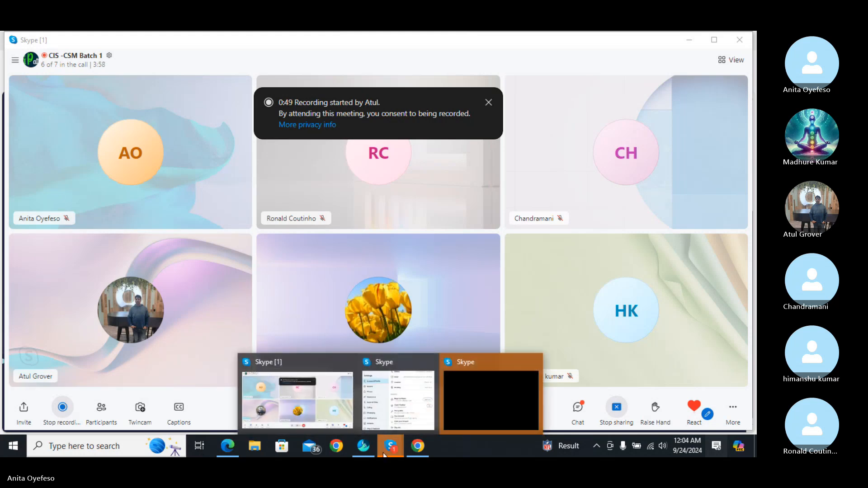
left_click(422, 446)
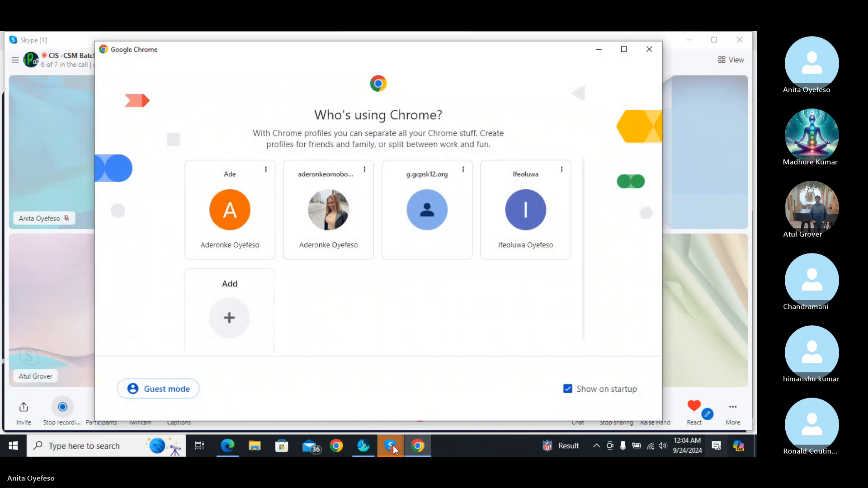
left_click(393, 447)
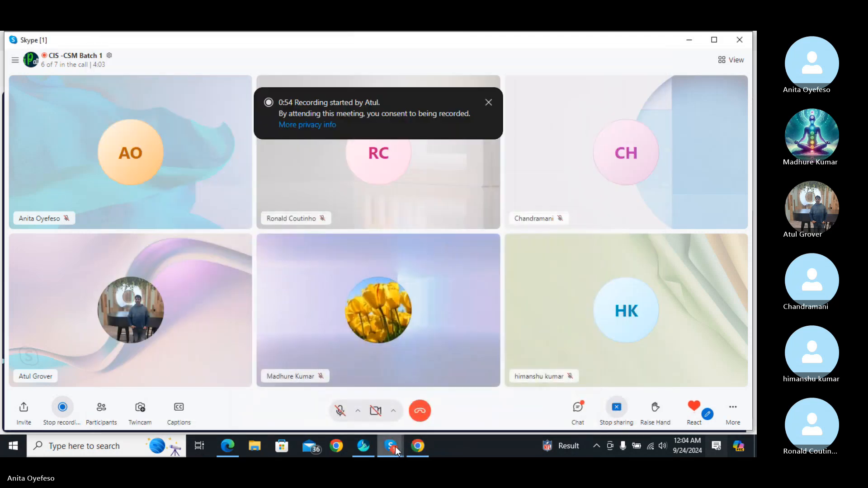
left_click(341, 410)
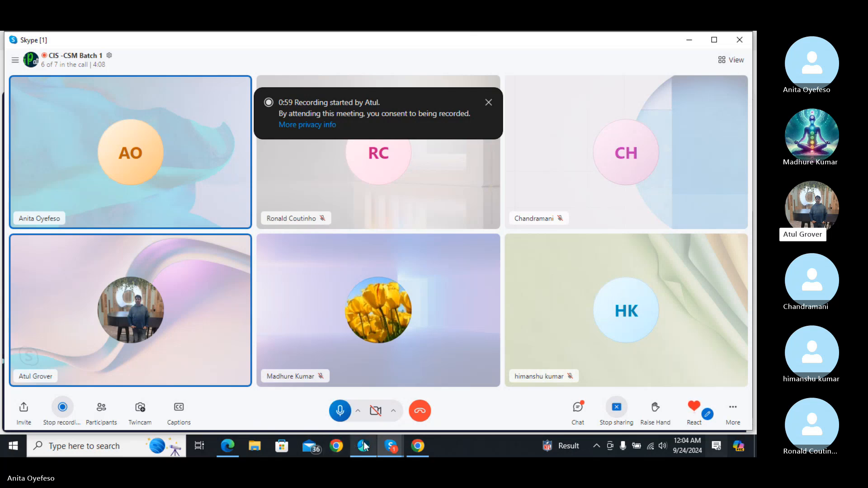
- Minimize the Skype call window, revealing Skype's Account & Profile settings
mouse_move(393, 447)
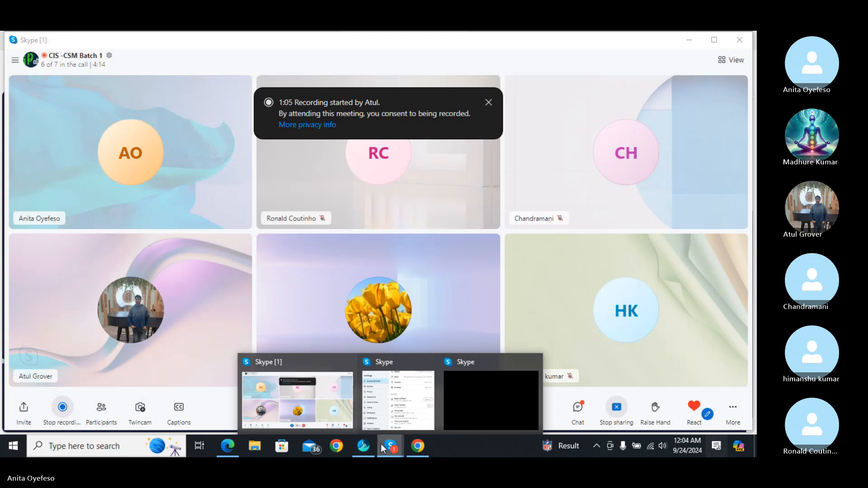
left_click(392, 446)
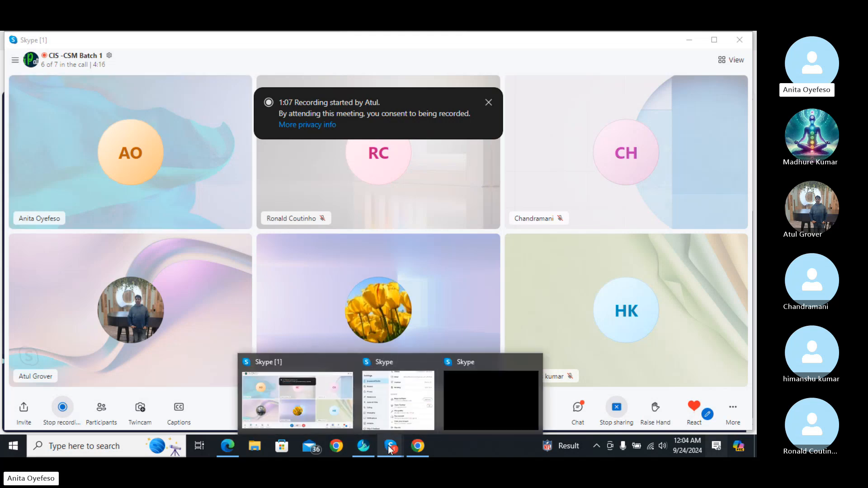
left_click(689, 41)
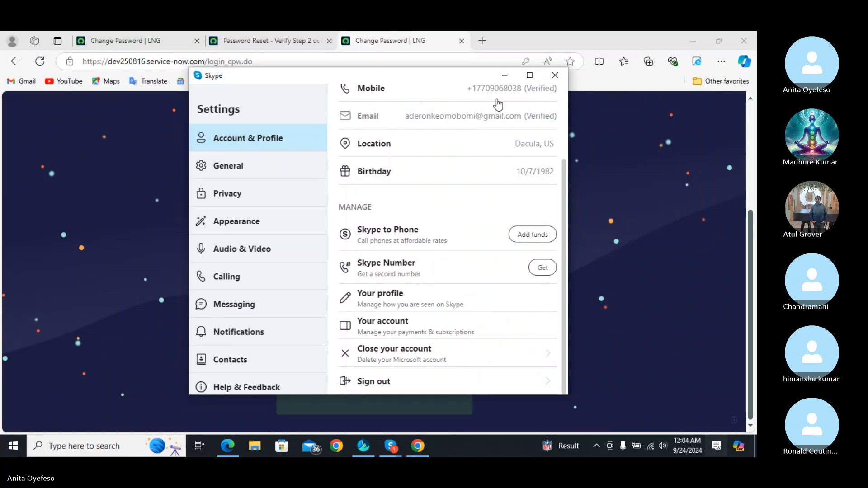
- Close Skype Settings and dismiss the invalid current password error on Change Password
left_click(555, 76)
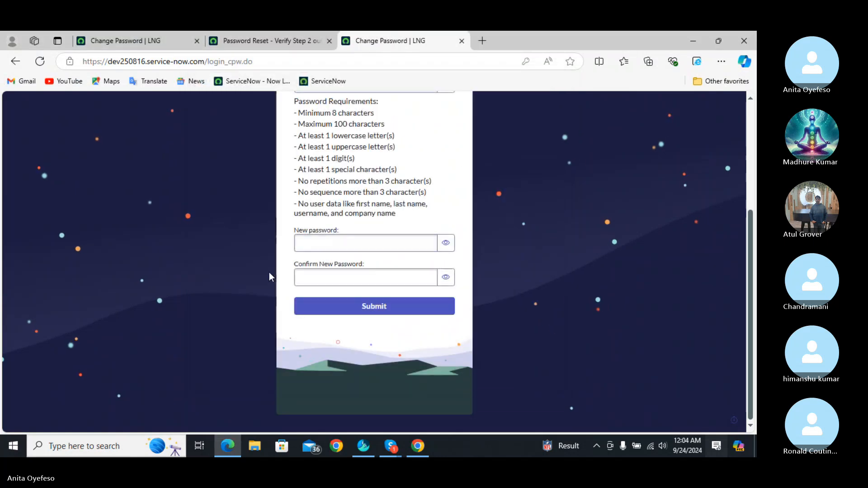
left_click_drag(750, 243, 736, 118)
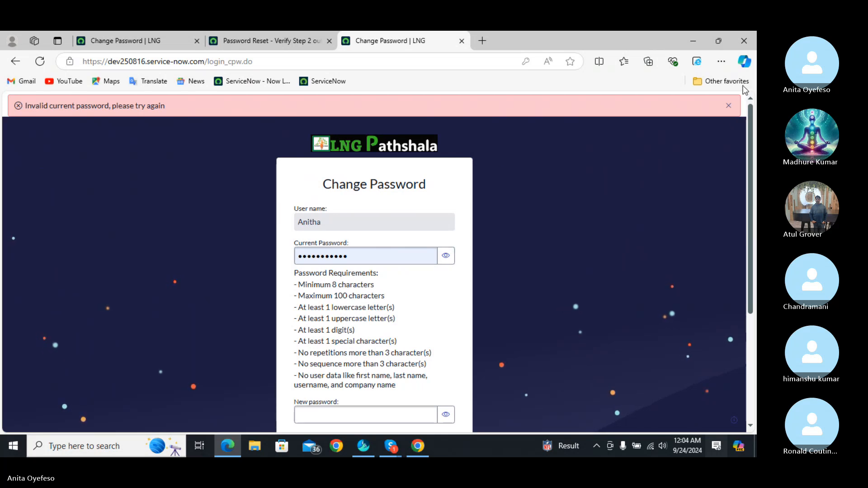
left_click(727, 107)
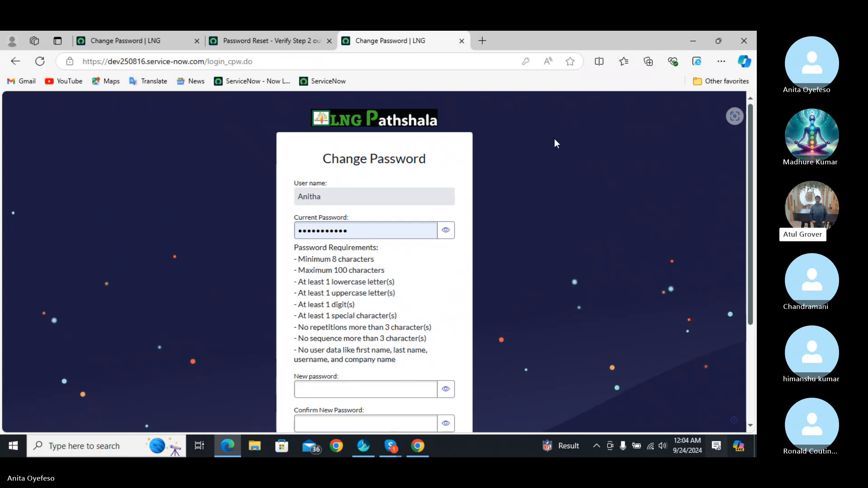
- Close the duplicate Change Password tab, then close the browser window
left_click(286, 42)
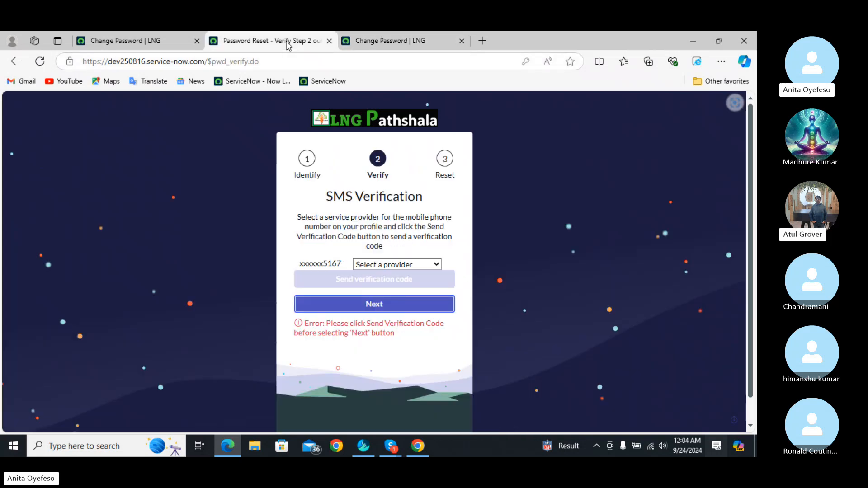
left_click(169, 42)
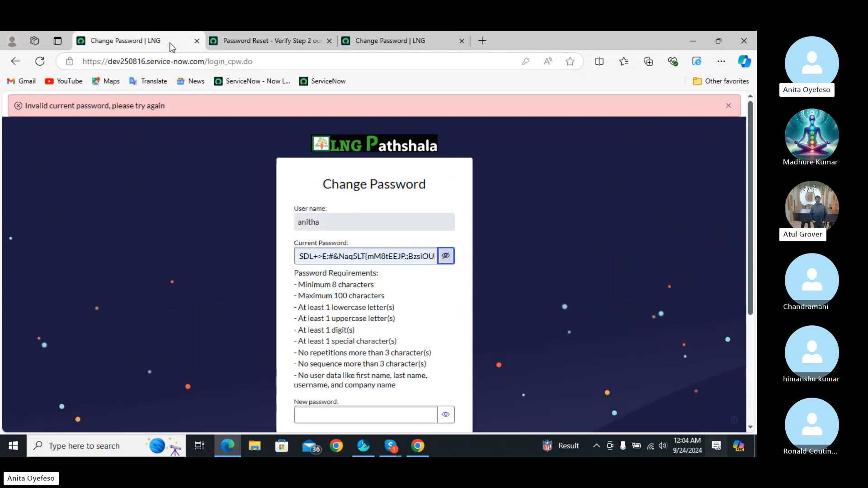
left_click(461, 41)
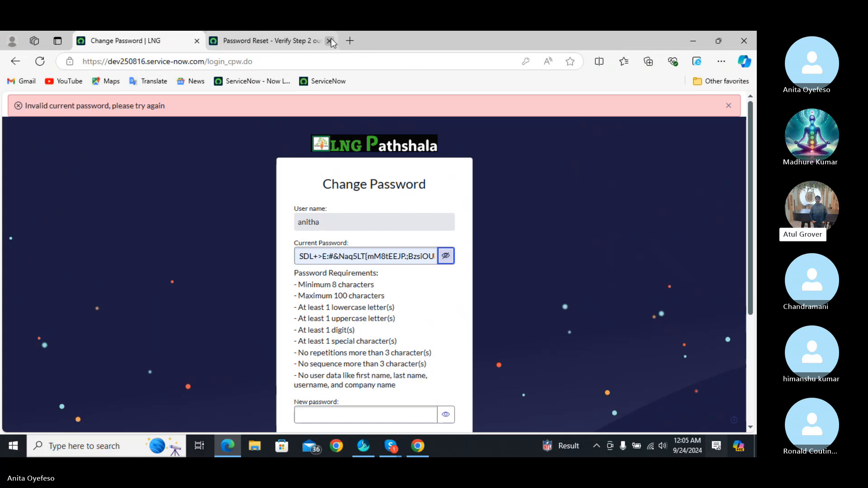
left_click(744, 45)
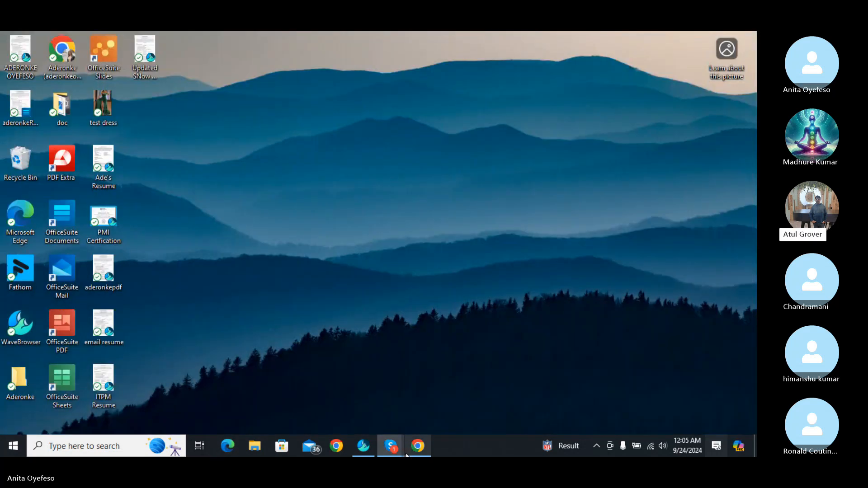
- Restore the 'Skype [1]' group call window showing six participants
mouse_move(406, 456)
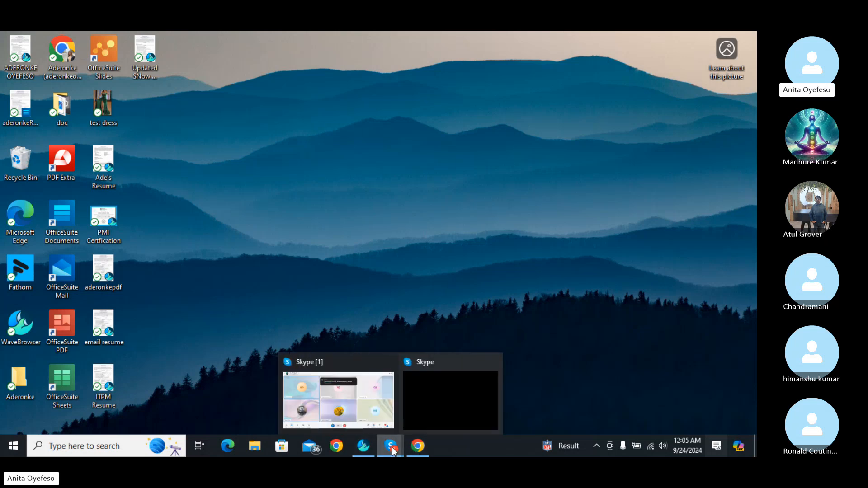
mouse_move(354, 401)
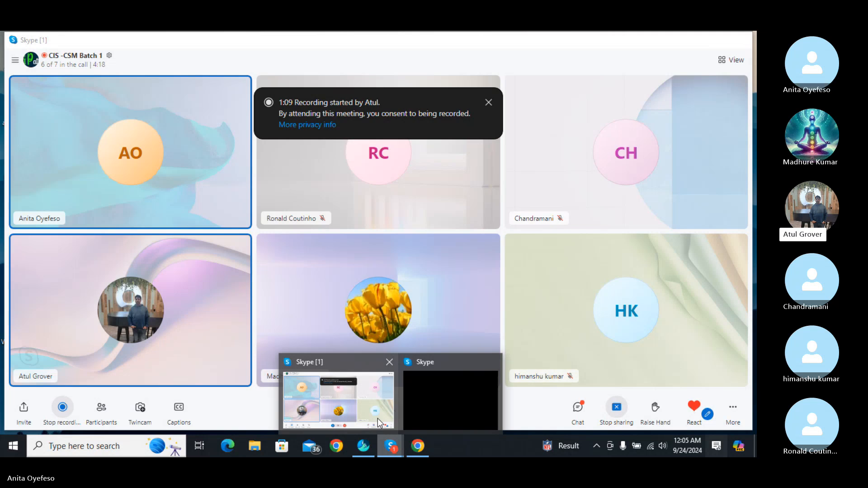
mouse_move(451, 422)
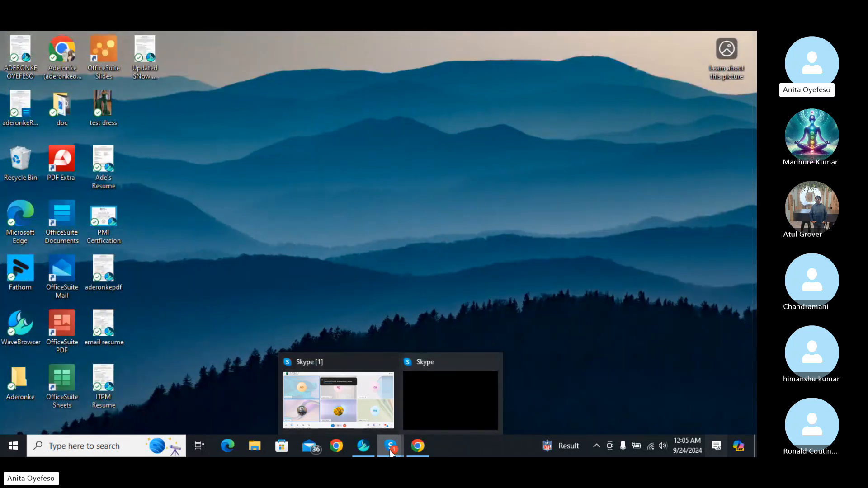
left_click(392, 453)
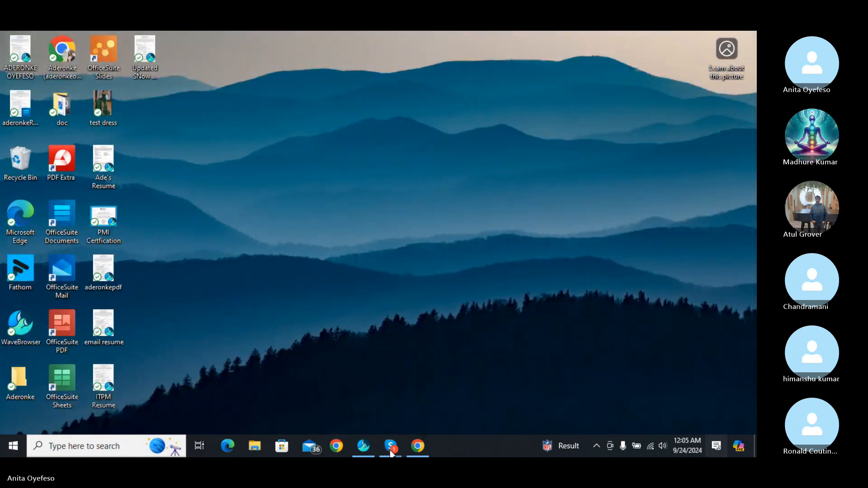
left_click(392, 453)
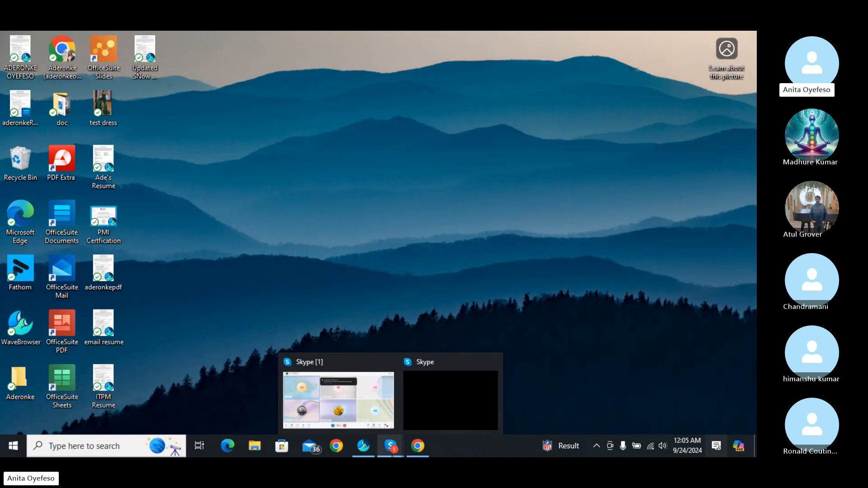
mouse_move(419, 452)
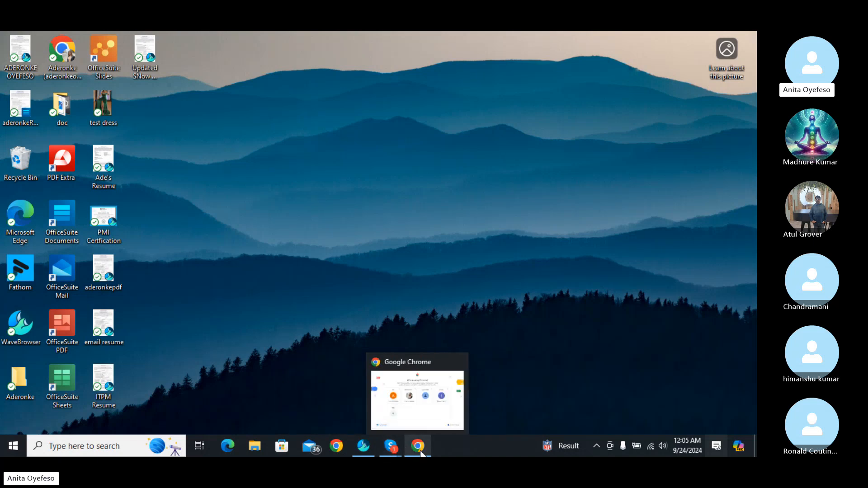
mouse_move(391, 452)
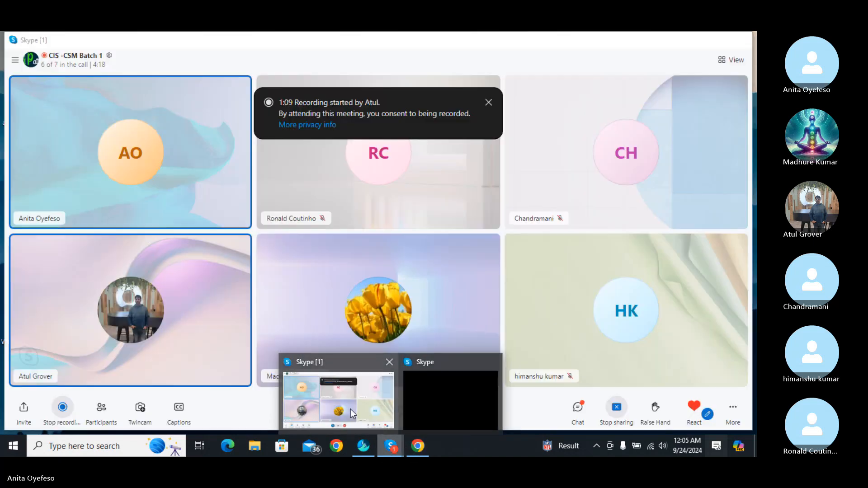
left_click(350, 408)
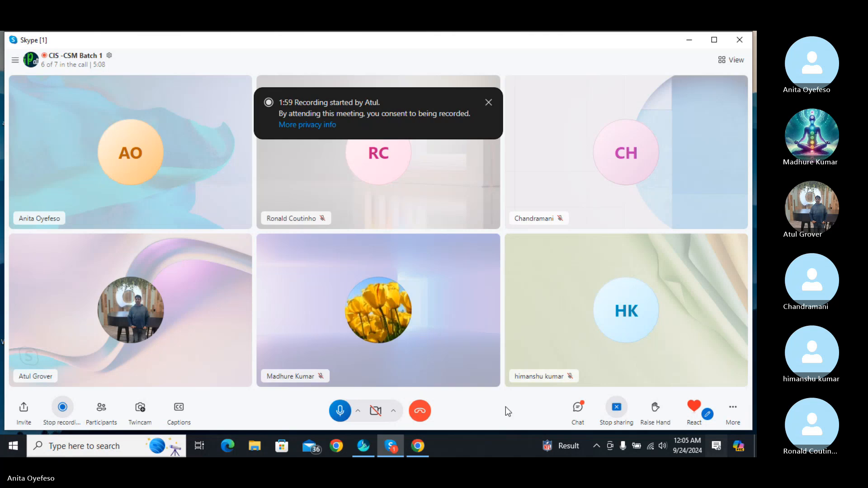
- Open the call chat and scroll back to the earlier message with the LNG login link
left_click(578, 412)
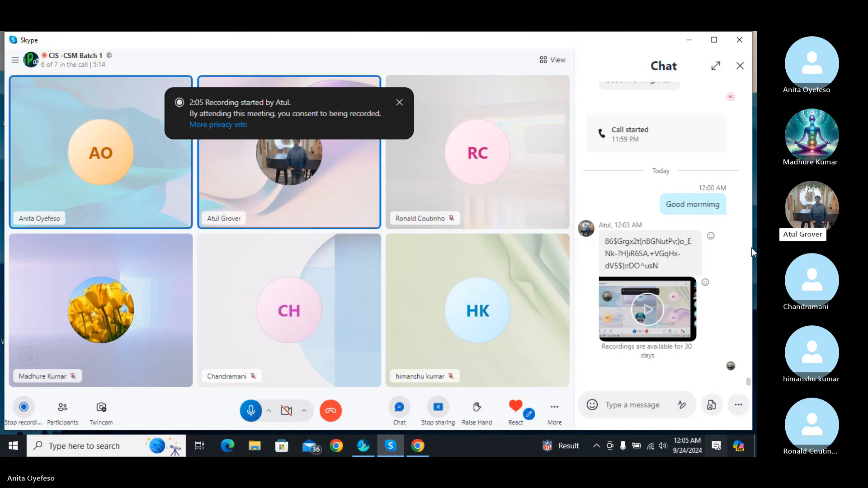
left_click_drag(749, 378, 731, 272)
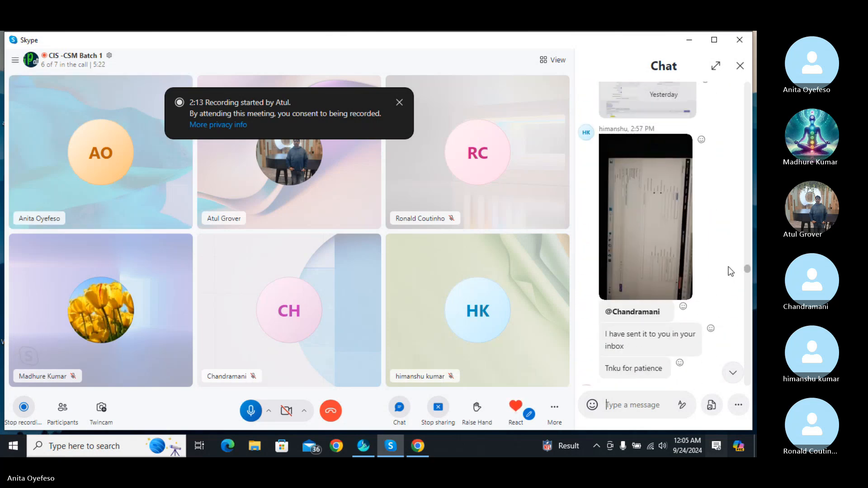
scroll(726, 262, "up", 10)
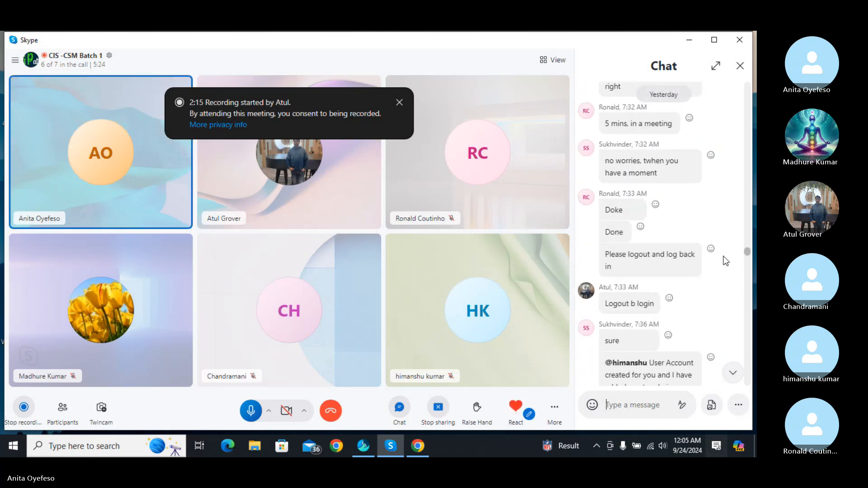
scroll(725, 258, "up", 10)
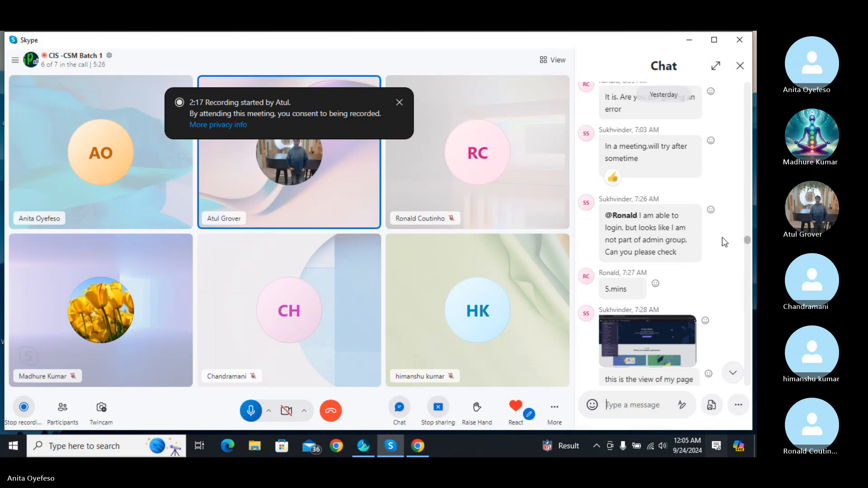
scroll(723, 238, "up", 10)
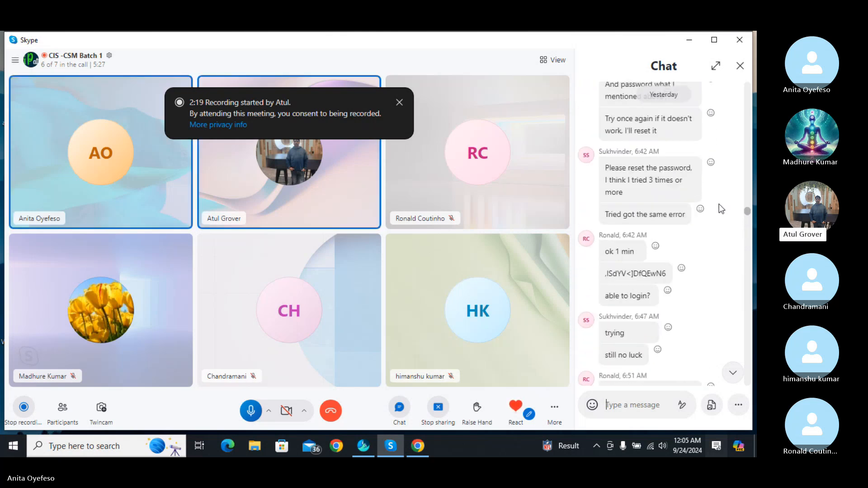
scroll(718, 203, "up", 3)
scroll(723, 210, "down", 6)
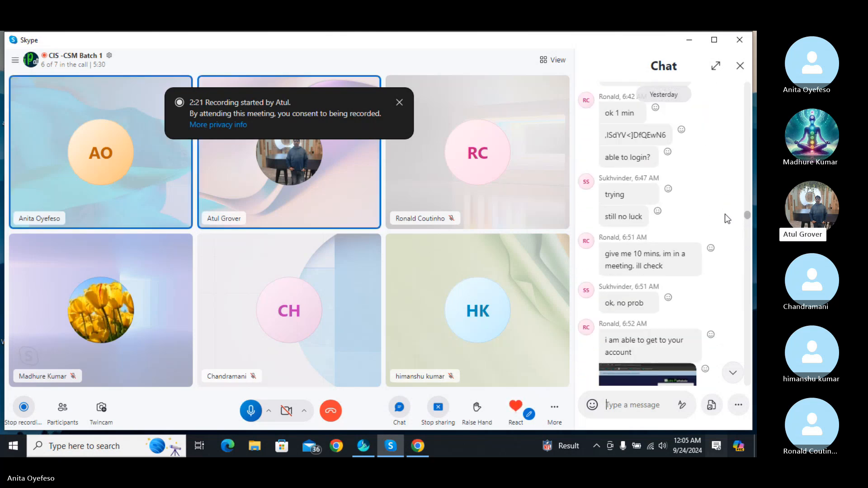
scroll(725, 213, "down", 10)
scroll(729, 227, "up", 2)
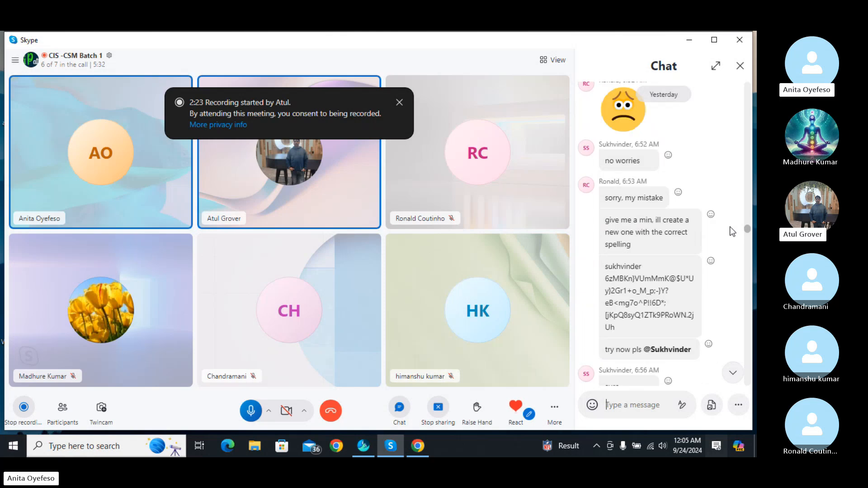
scroll(729, 226, "up", 4)
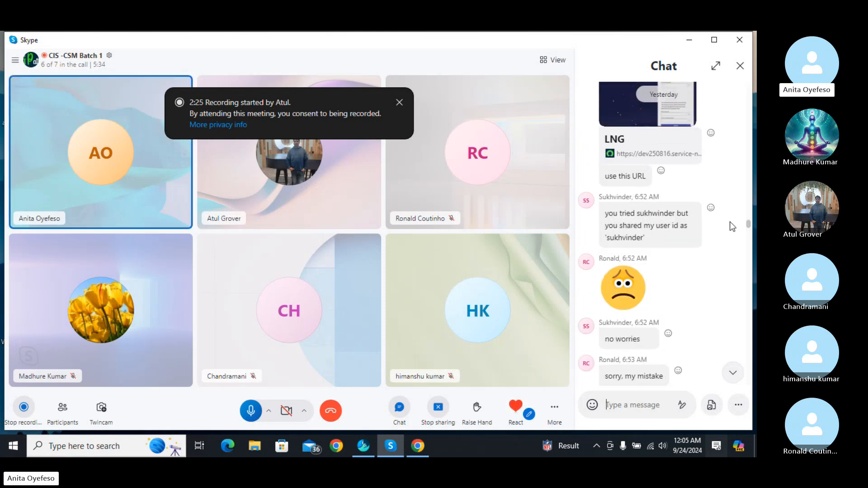
- Open the shared LNG login link, then copy the password posted in the Skype call chat
left_click(632, 154)
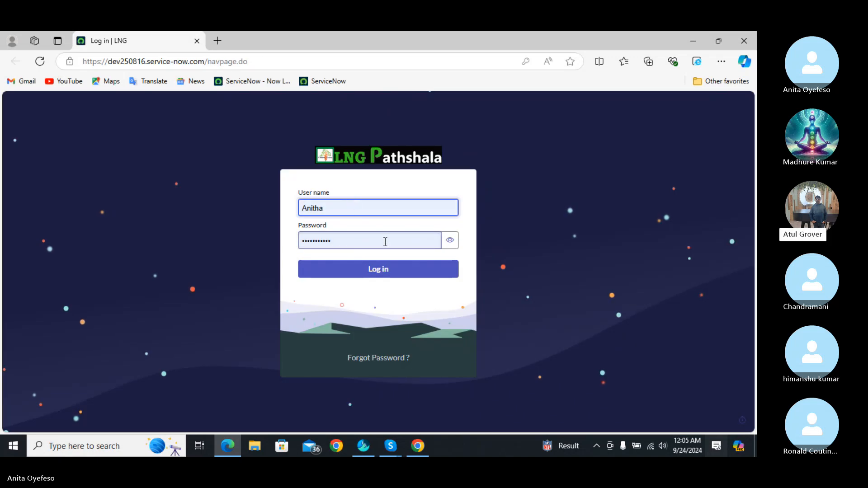
left_click(391, 447)
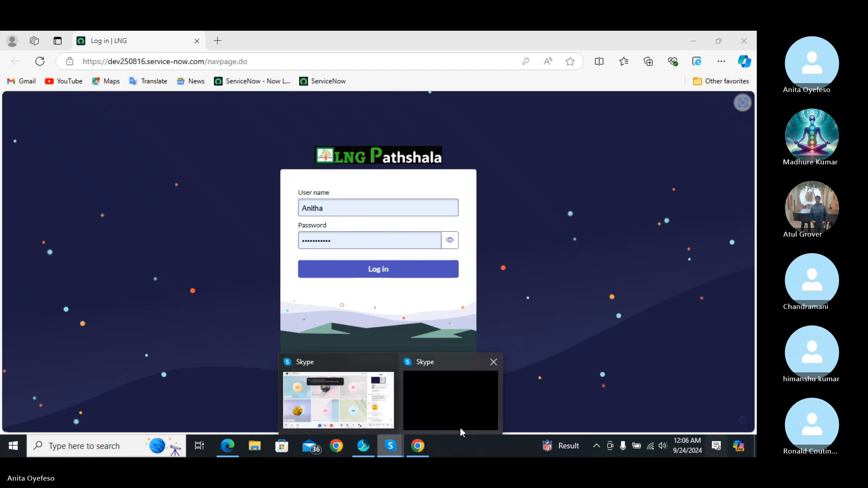
left_click(377, 402)
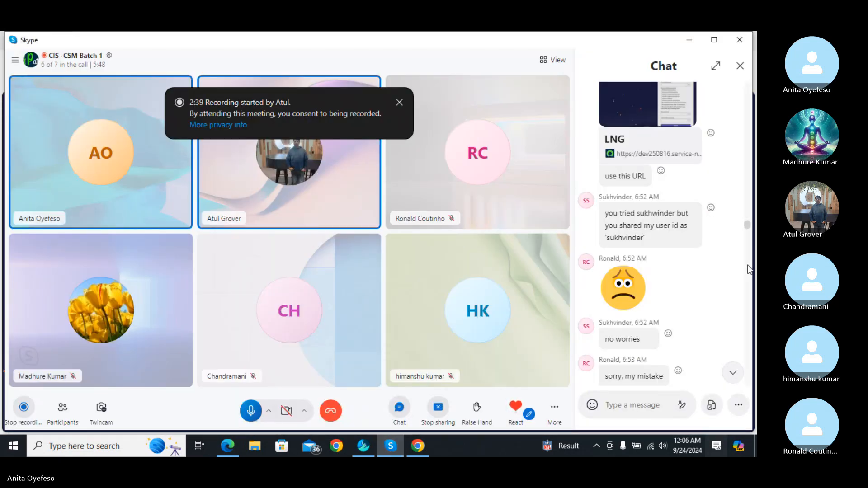
left_click_drag(748, 224, 756, 410)
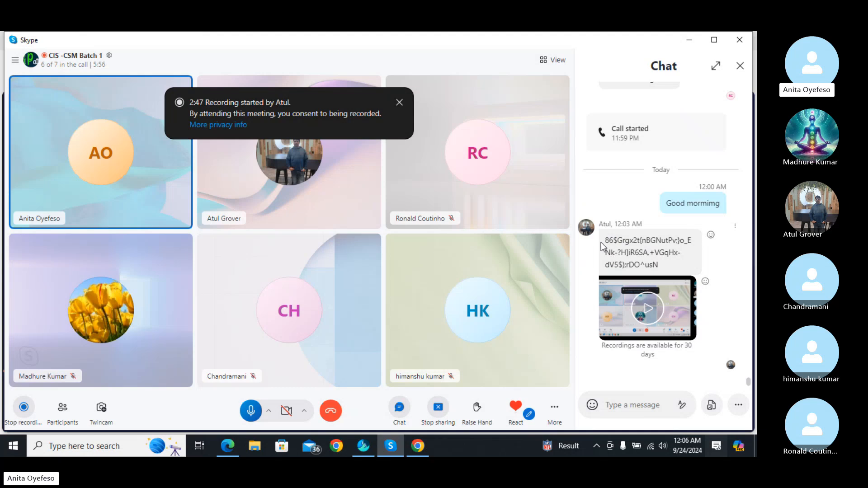
left_click_drag(607, 239, 624, 264)
right_click(649, 258)
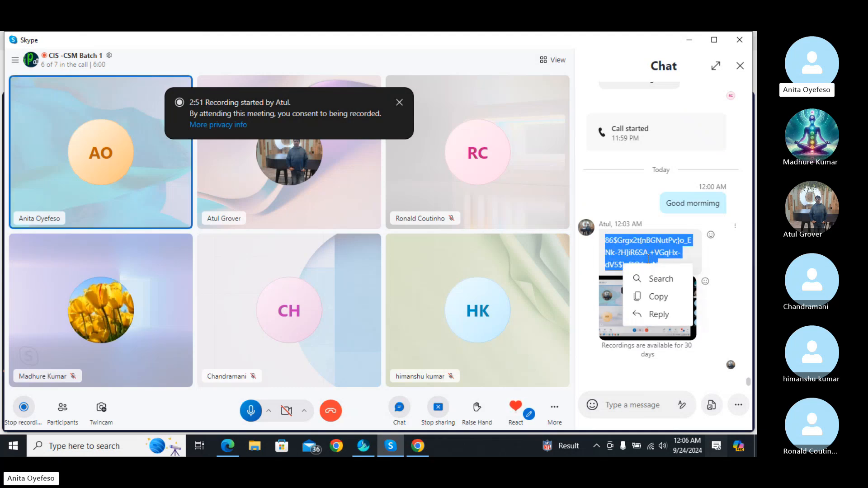
left_click(658, 297)
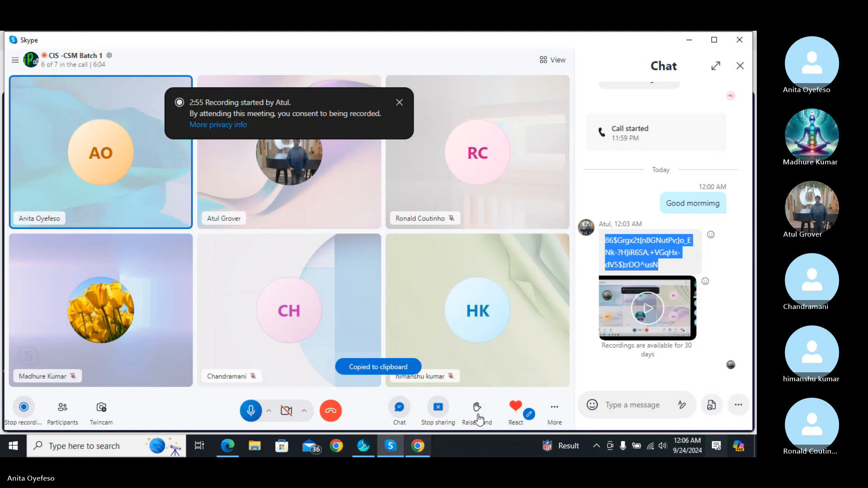
- Replace the saved password on the LNG Pathshala login page with the copied one and log in
left_click(397, 447)
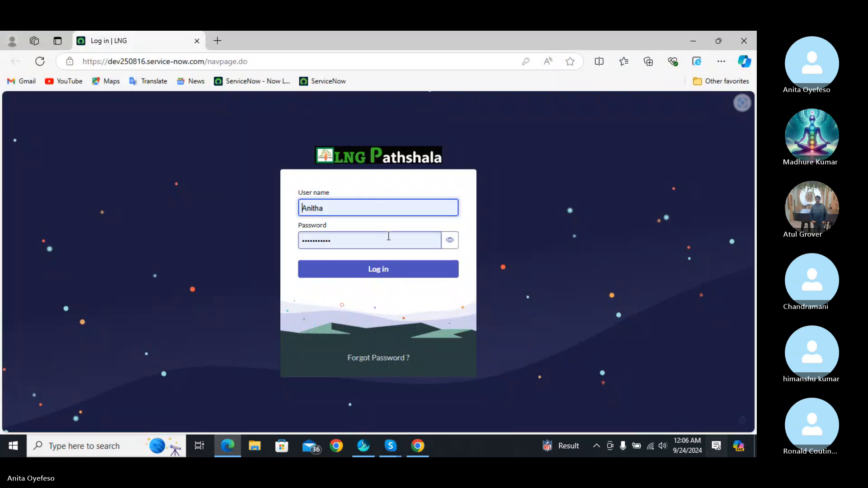
left_click(409, 241)
key("BackSpace")
key("BackSpace")
key("BackSpace")
key("BackSpace")
key("BackSpace")
key("BackSpace")
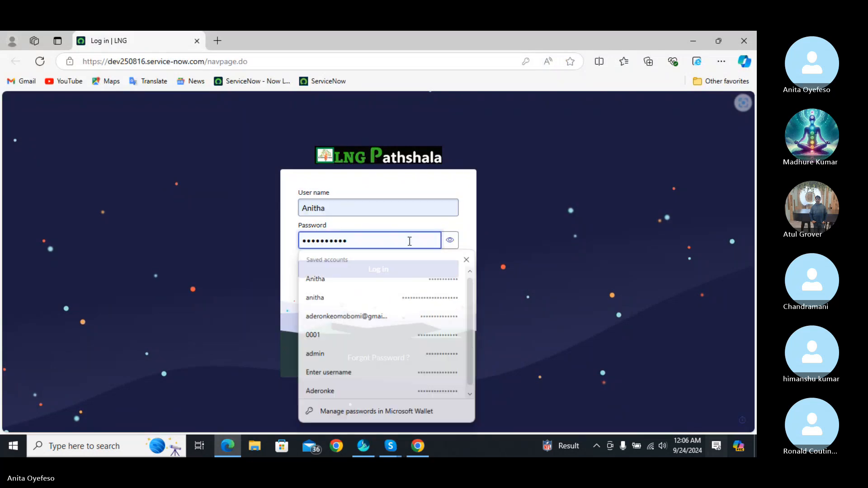
key("BackSpace")
key("BackSpace")
key("BackSpace")
key("BackSpace")
key("BackSpace")
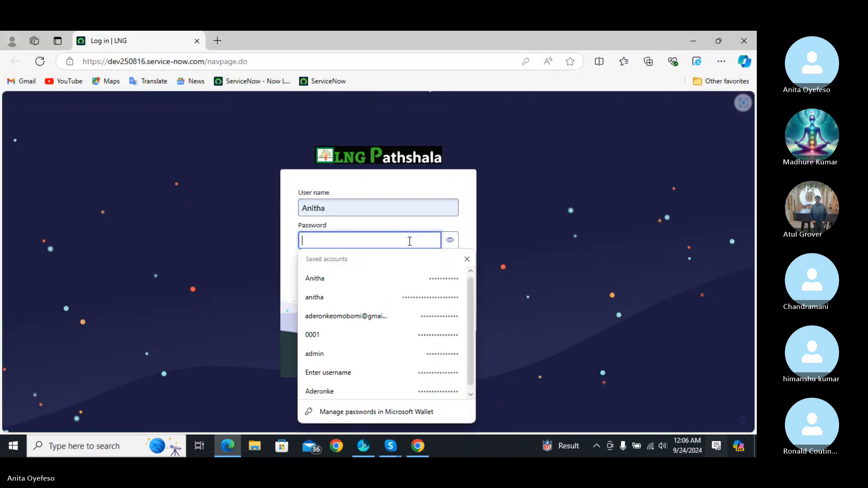
right_click(409, 241)
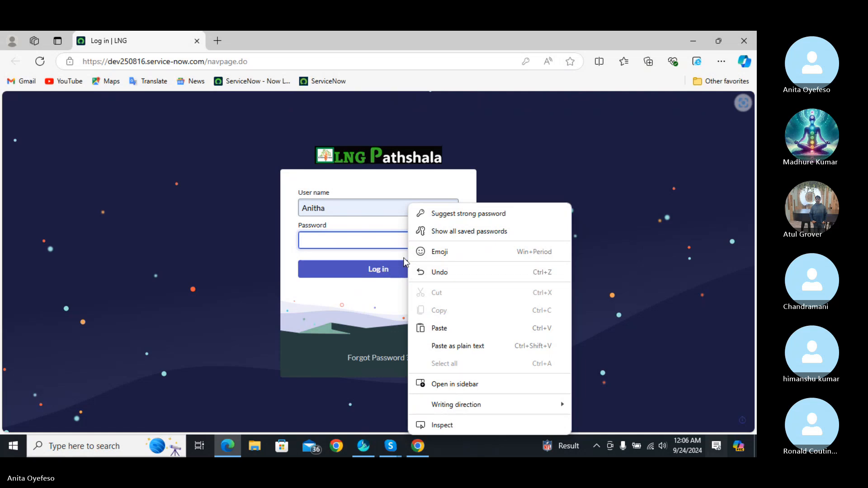
left_click(440, 329)
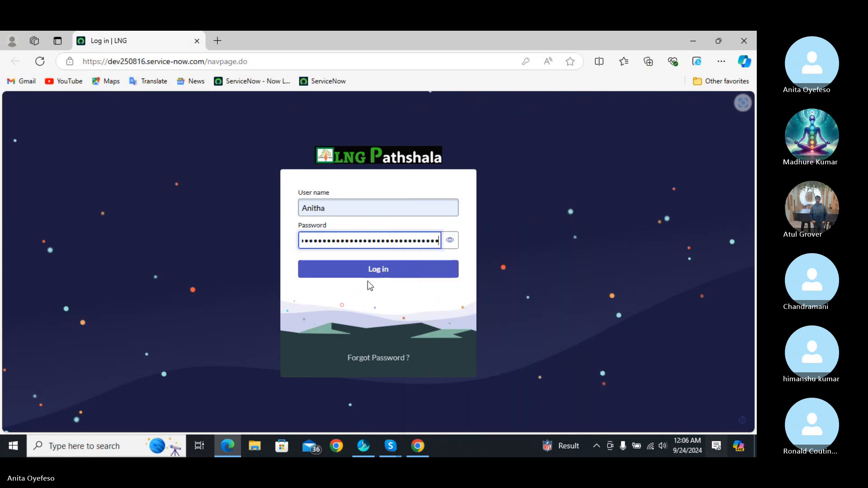
left_click(379, 271)
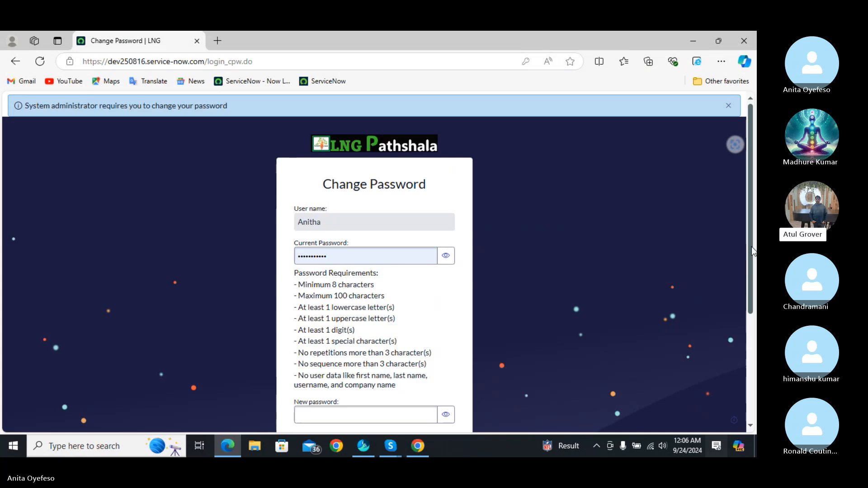
- Paste the copied password into Current Password and submit with the new-password fields empty
scroll(429, 239, "down", 2)
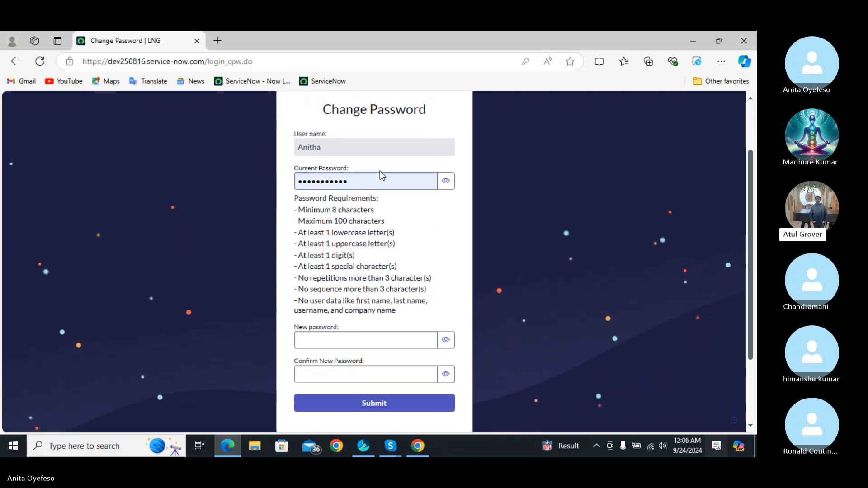
left_click(382, 183)
key("BackSpace")
key("BackSpace")
key("BackSpace")
key("BackSpace")
key("BackSpace")
key("BackSpace")
key("BackSpace")
key("BackSpace")
key("BackSpace")
key("BackSpace")
key("BackSpace")
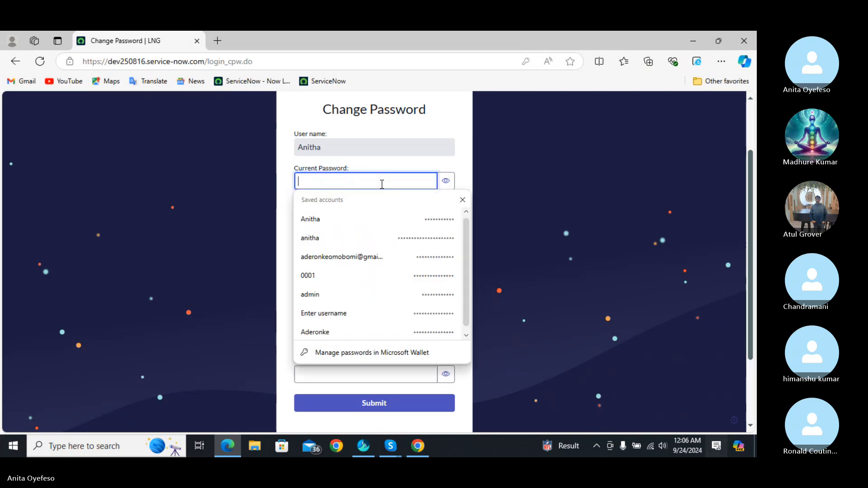
right_click(382, 184)
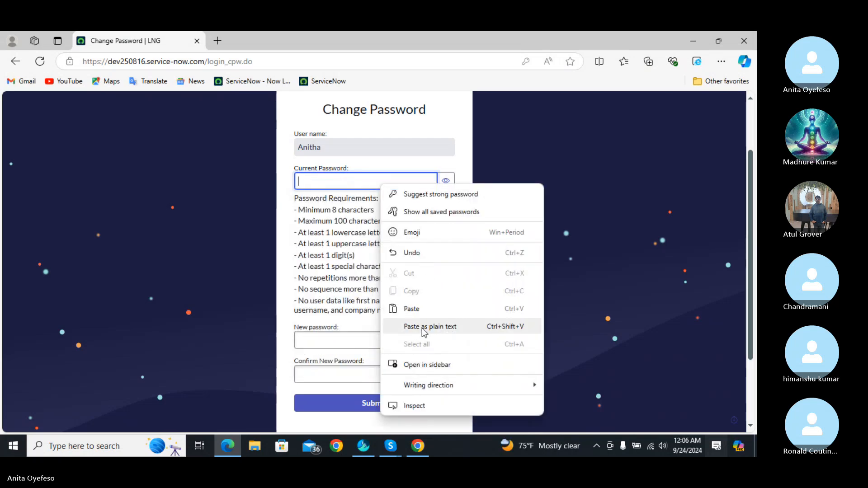
left_click(424, 310)
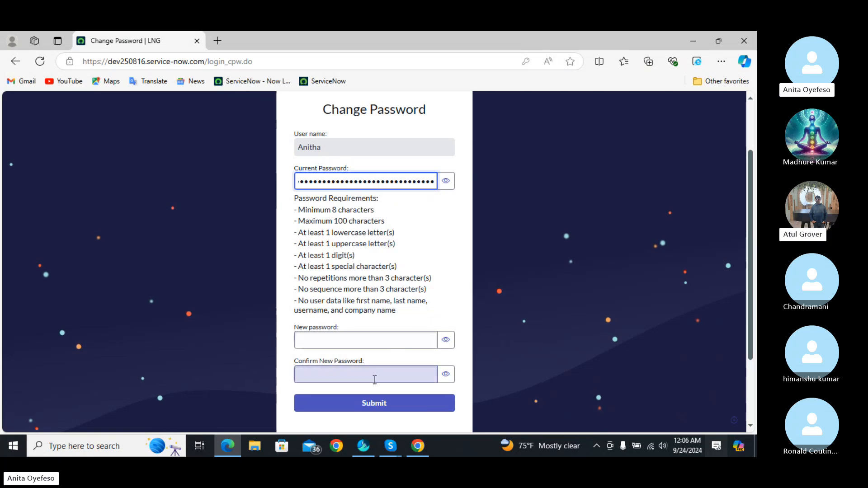
left_click(384, 404)
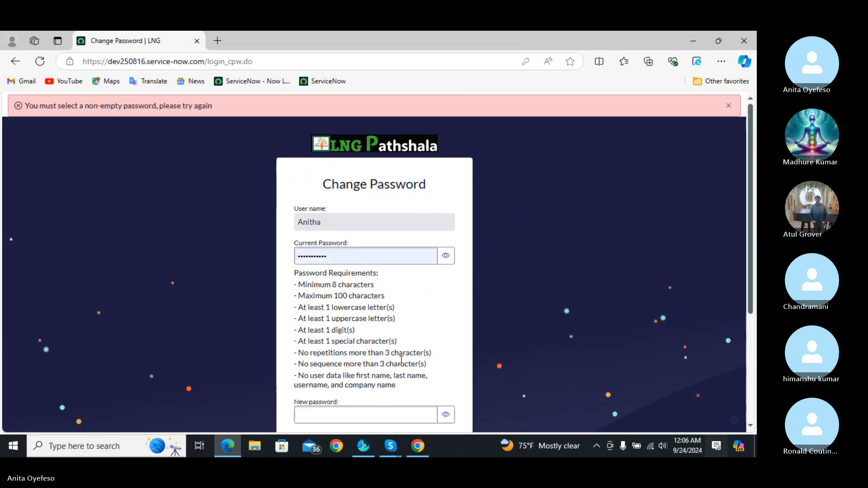
- Clear Current Password again and paste the copied password into it
left_click(422, 262)
key("BackSpace")
key("BackSpace")
key("BackSpace")
key("BackSpace")
key("BackSpace")
key("BackSpace")
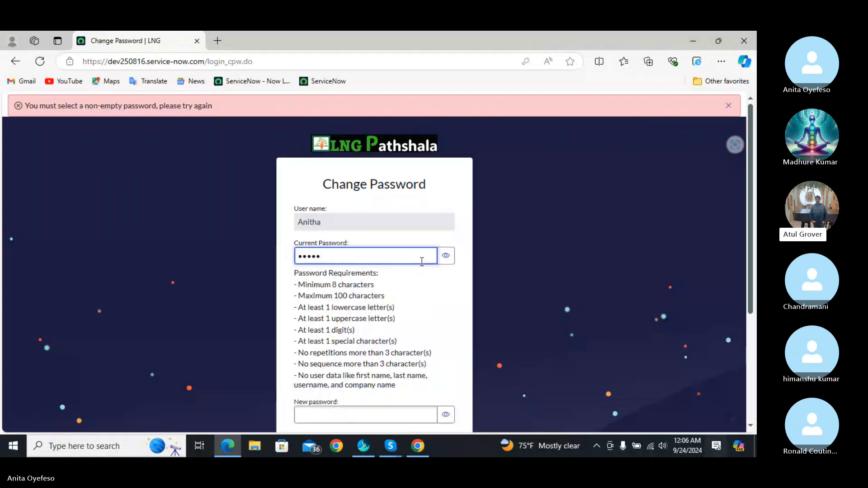
key("BackSpace")
key("BackSpace")
key("BackSpace")
key("BackSpace")
key("BackSpace")
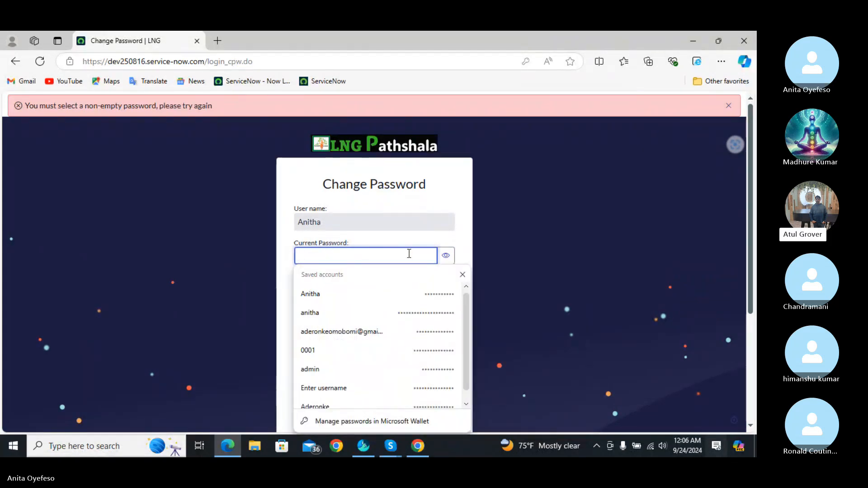
right_click(409, 254)
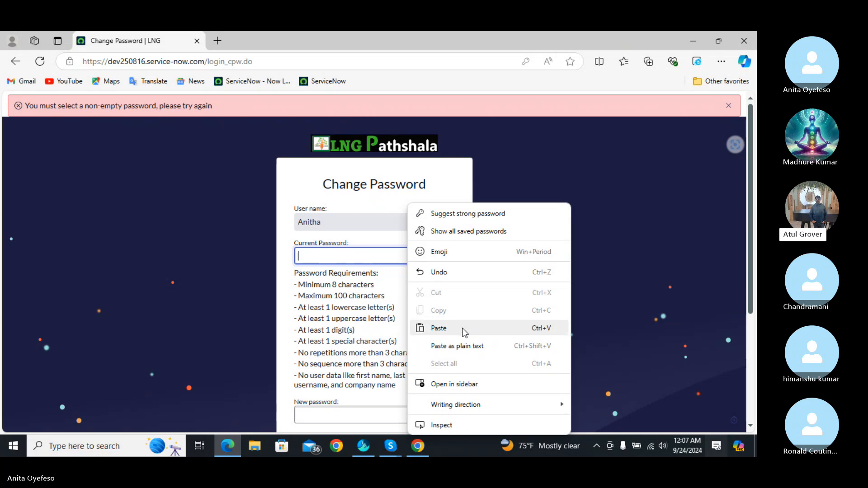
left_click(438, 328)
- Enter the new password, revealing it to correct a mistyped character
left_click(403, 414)
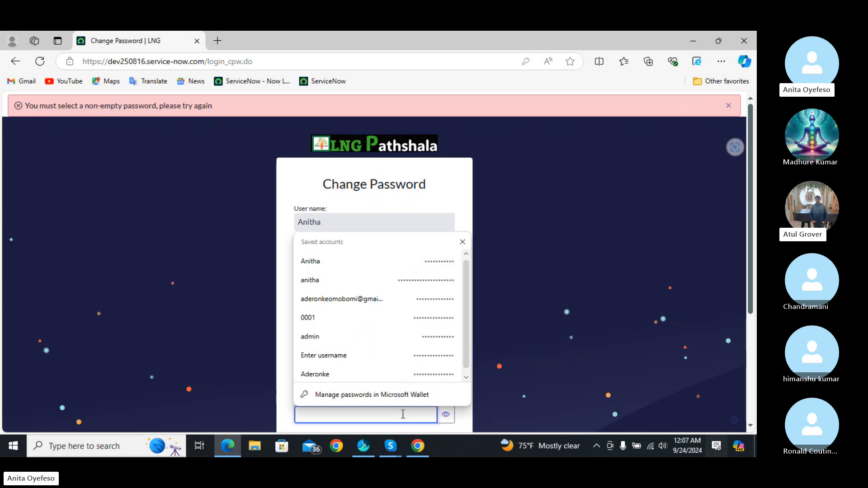
type("••")
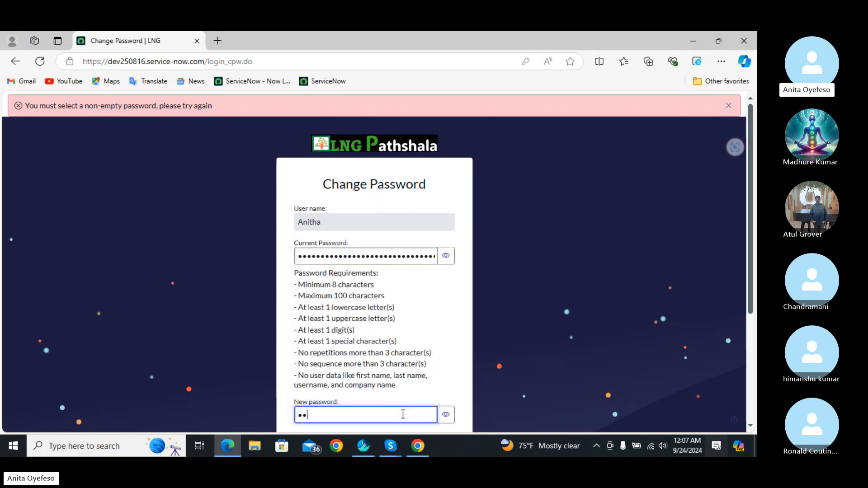
type("•")
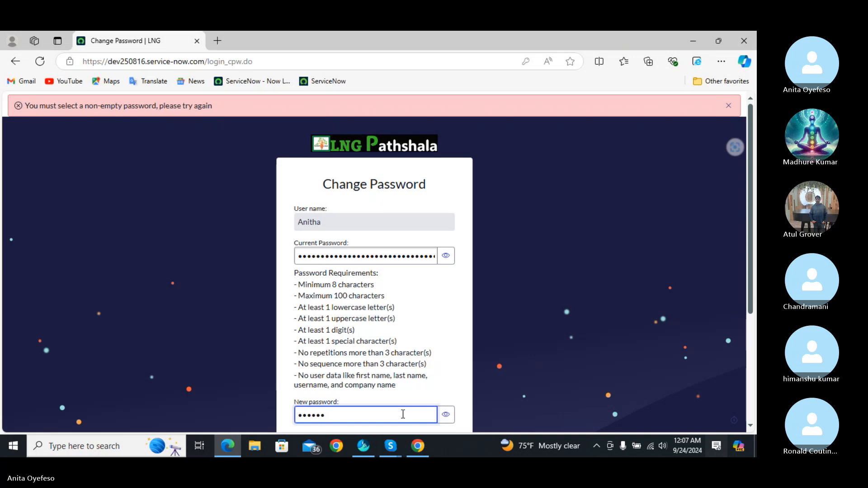
type("••••")
key("BackSpace")
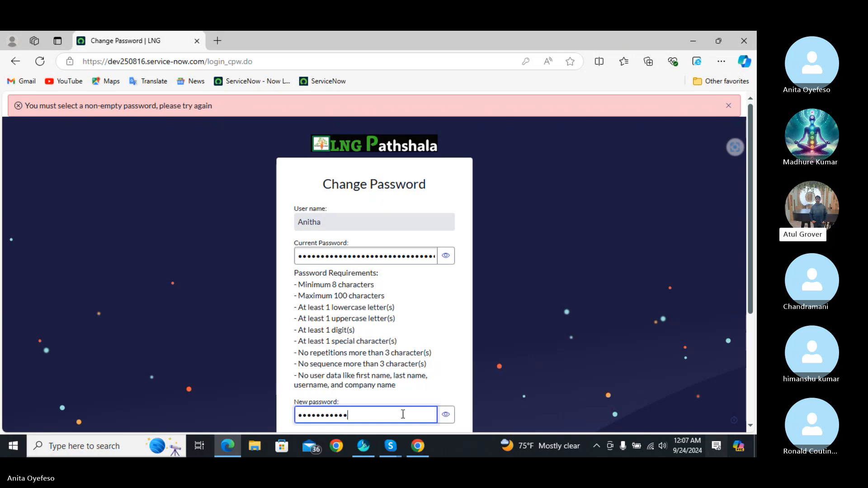
left_click(446, 418)
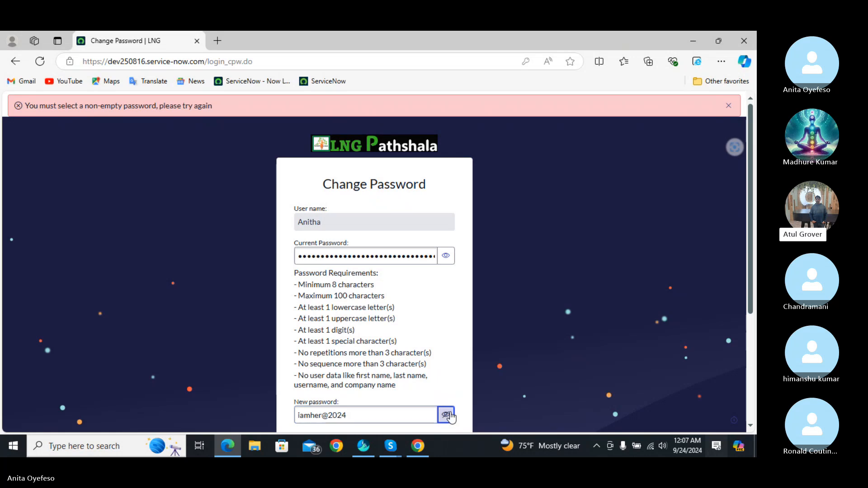
left_click(324, 415)
type("e")
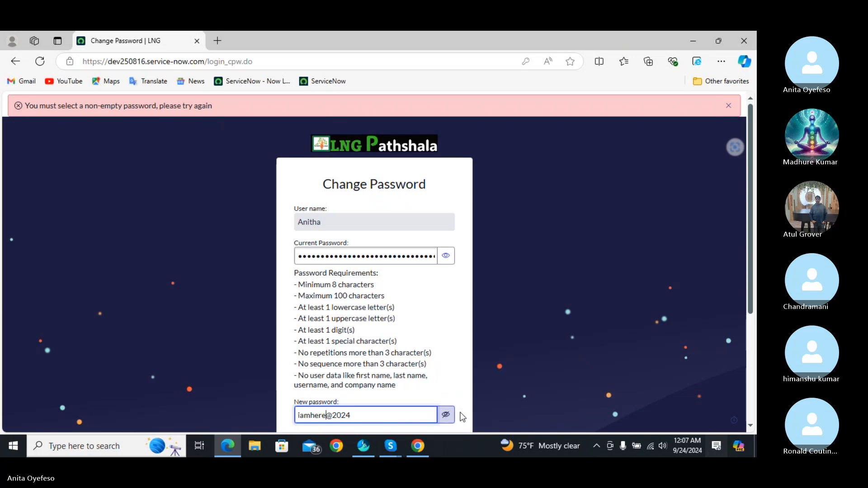
left_click(445, 415)
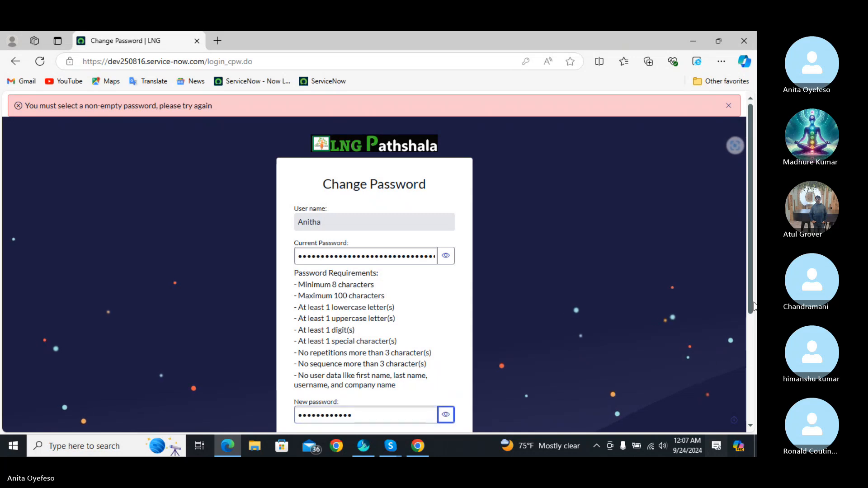
- Fill in Confirm New Password, fix its ending, and submit the change
scroll(750, 297, "down", 2)
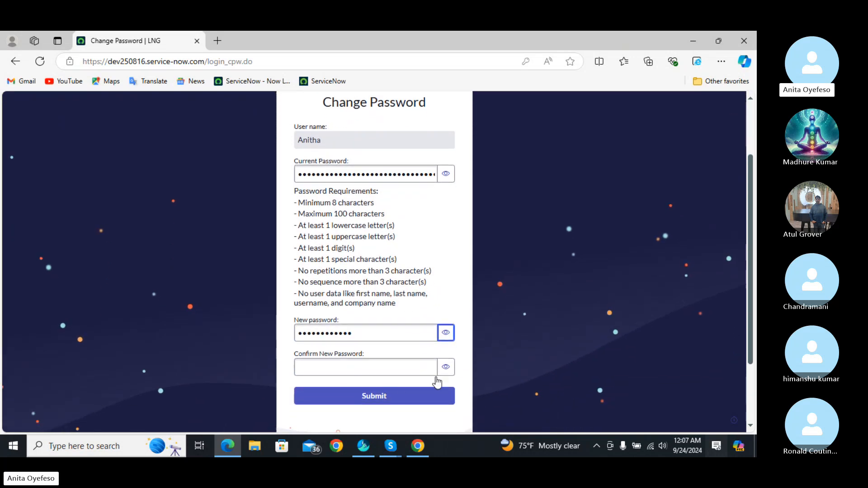
left_click(392, 367)
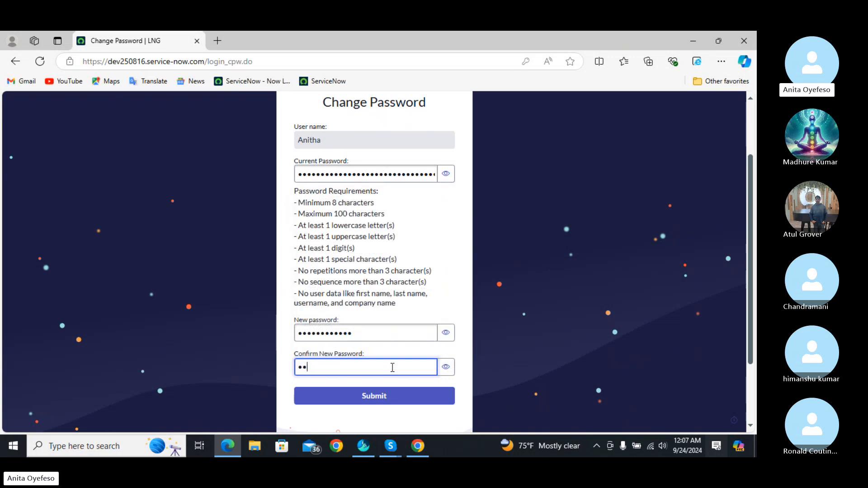
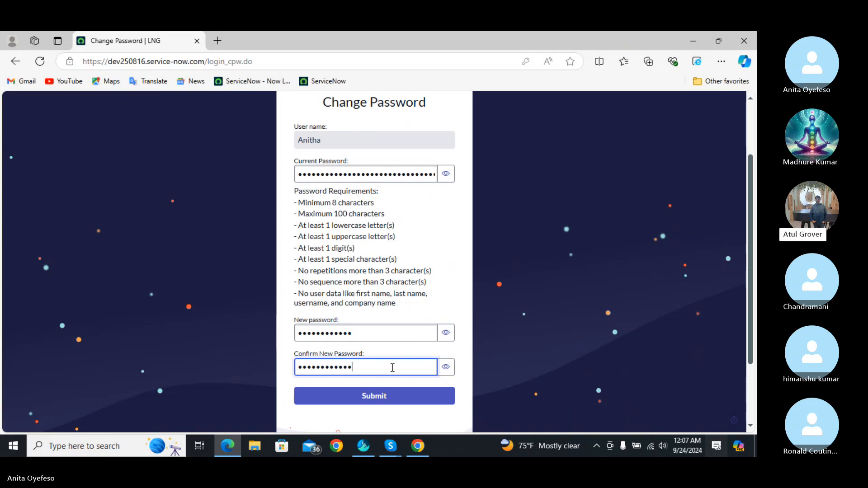
left_click(446, 367)
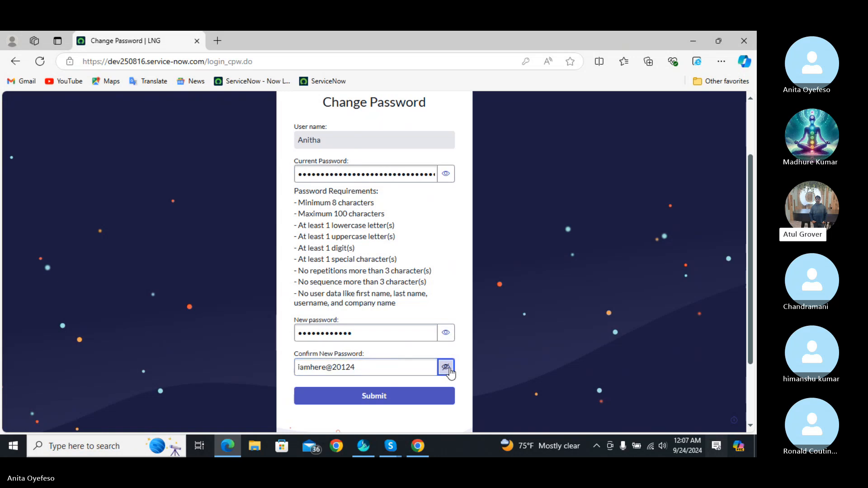
key("BackSpace")
key("BackSpace")
key("BackSpace")
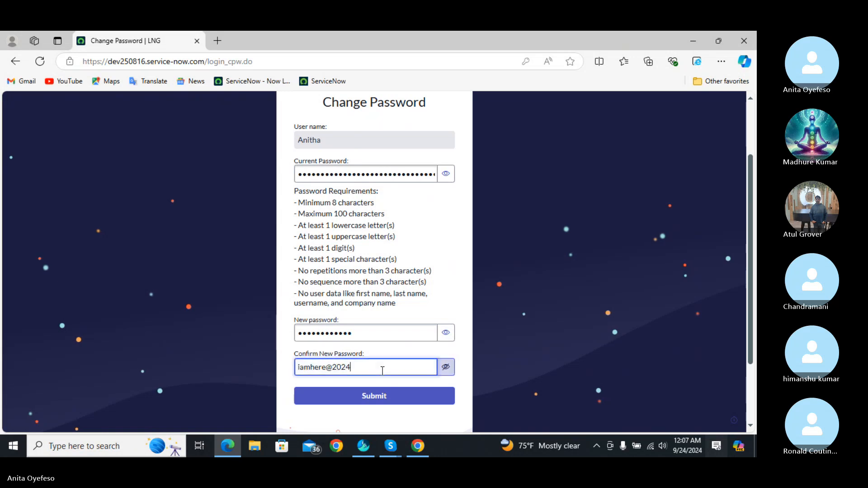
left_click(390, 396)
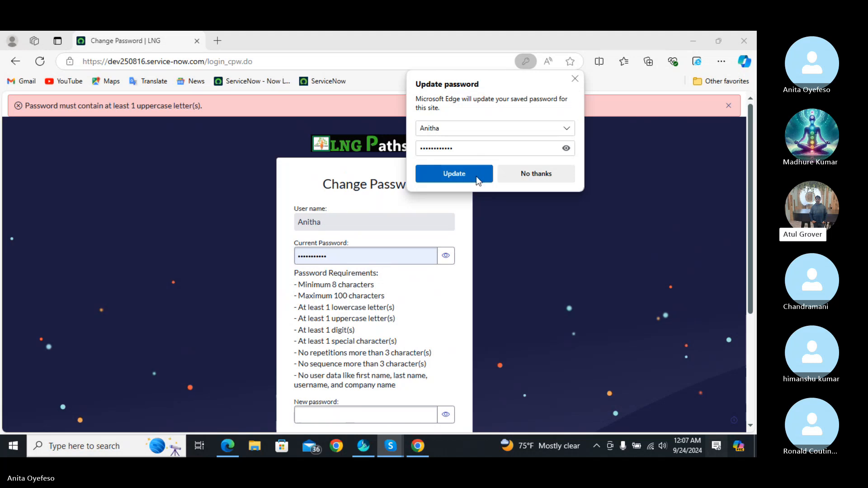
- Decline Edge's saved-password update, enter a new password starting with 'A' in both fields, and resubmit
left_click(538, 176)
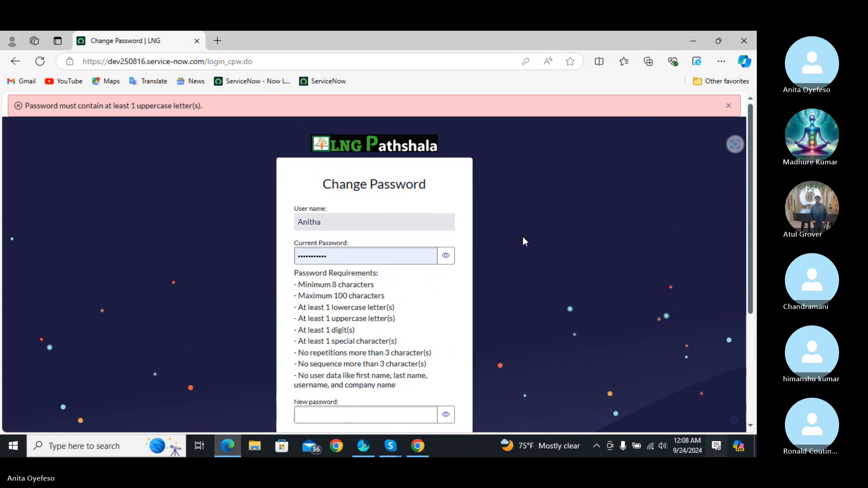
left_click(413, 412)
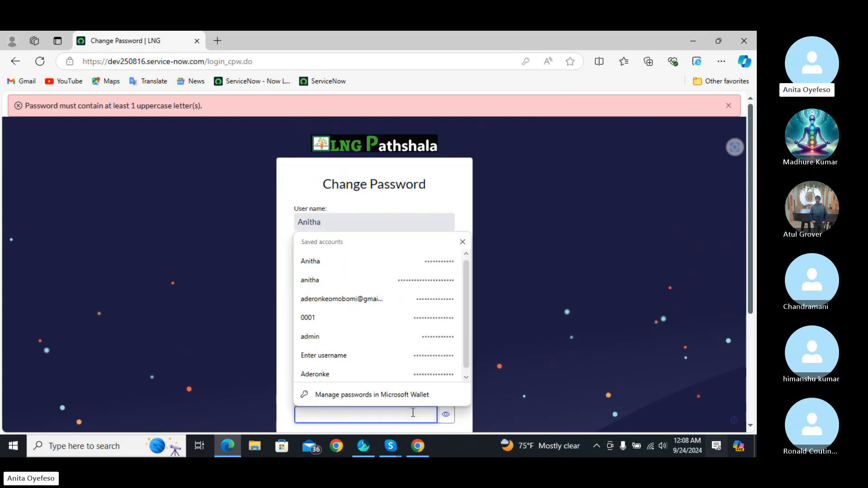
type("A•••")
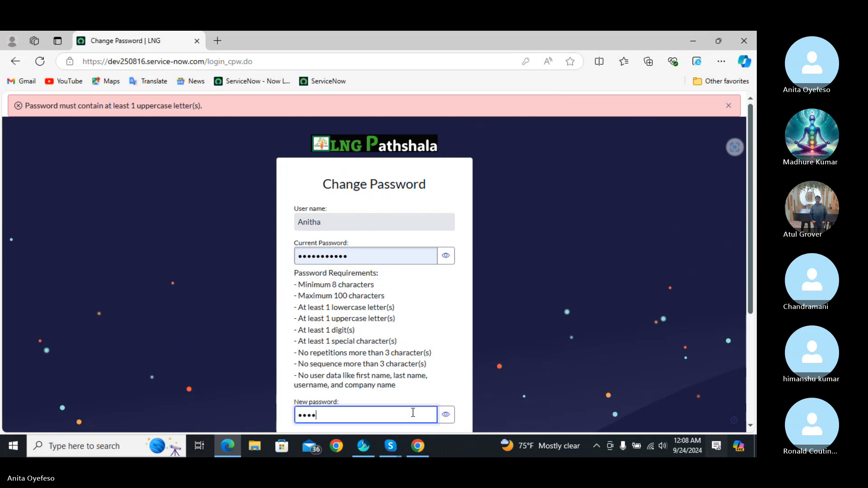
type("•••••••")
scroll(754, 295, "down", 1)
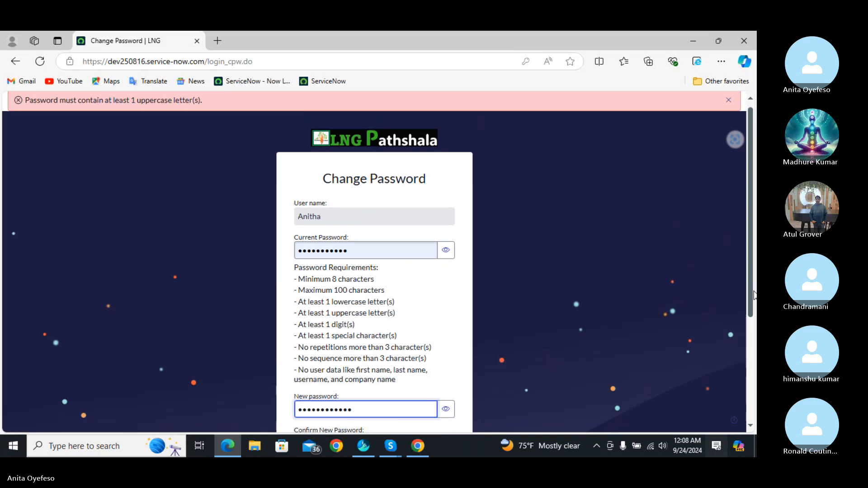
scroll(754, 295, "down", 1)
left_click(421, 390)
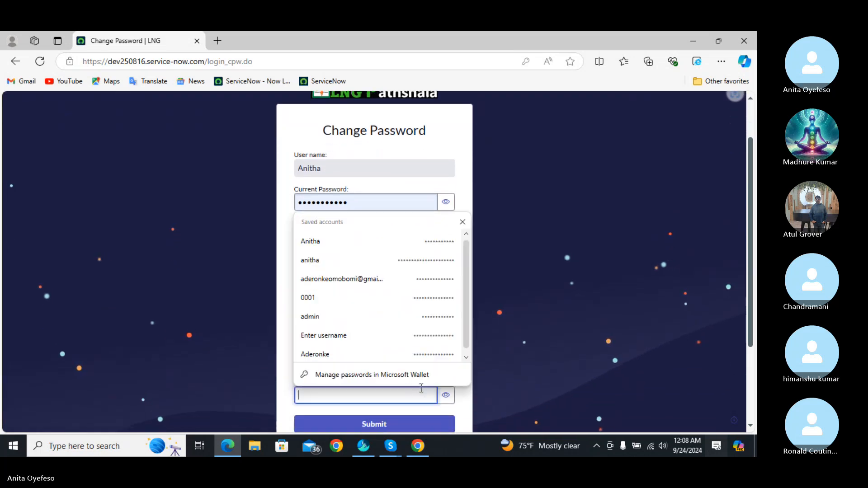
type("••")
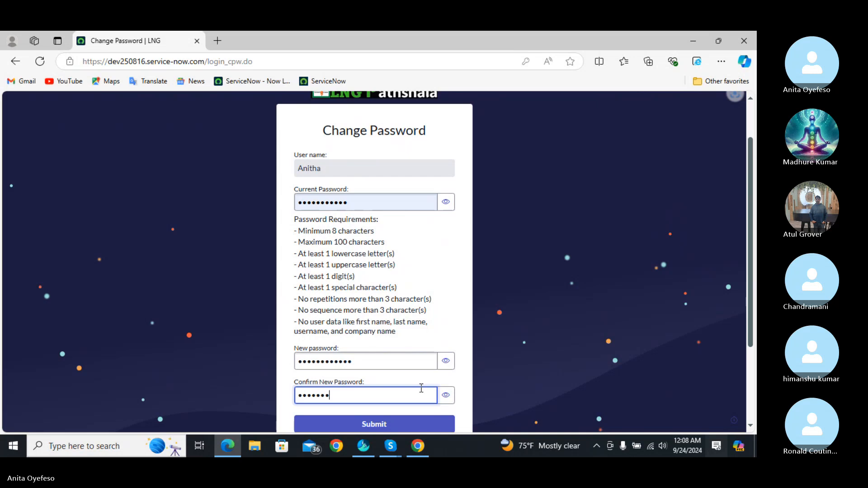
type("••••••••••")
left_click(421, 424)
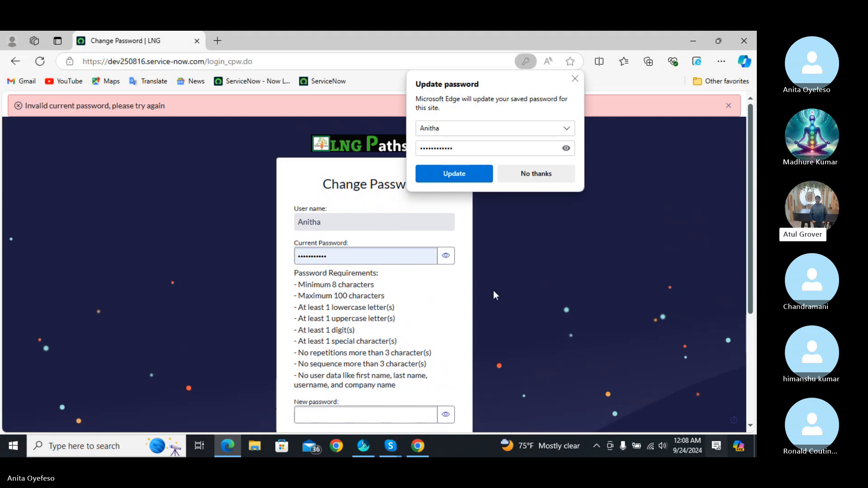
- Decline Edge's password prompt and paste the copied password into Current Password
left_click(537, 176)
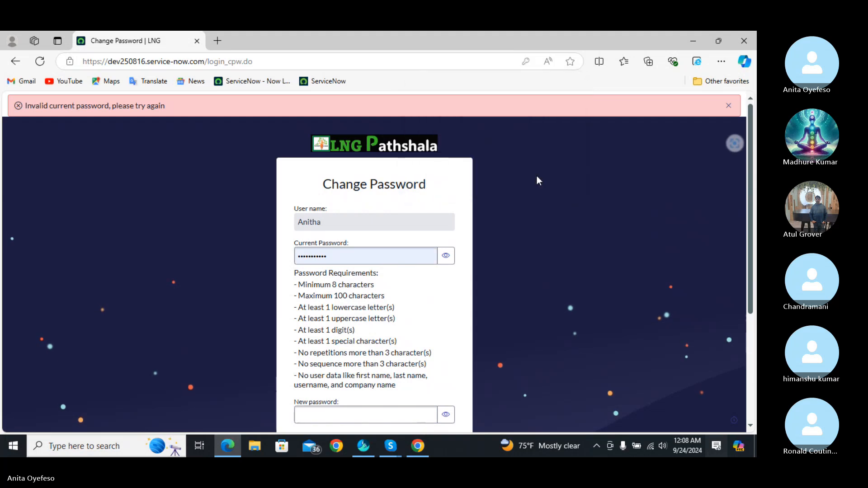
left_click(406, 250)
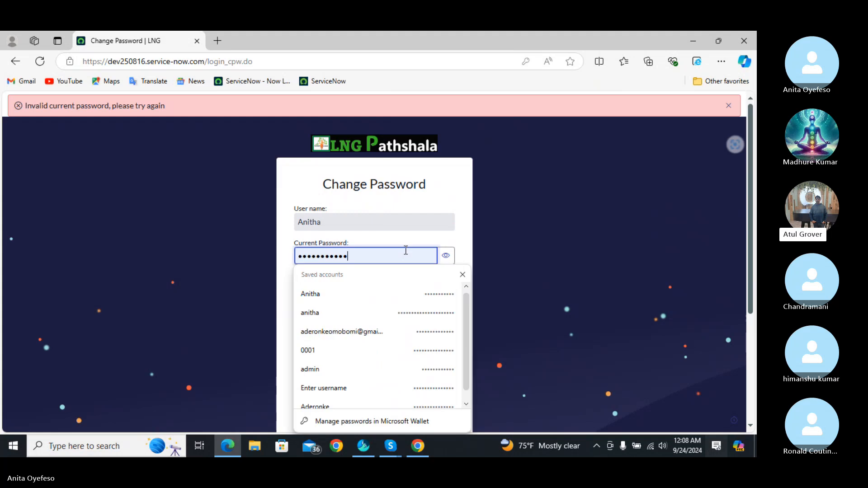
key("BackSpace")
key("BackSpace")
key("BackSpace")
key("BackSpace")
key("BackSpace")
key("BackSpace")
key("BackSpace")
key("BackSpace")
key("BackSpace")
key("BackSpace")
key("BackSpace")
key("BackSpace")
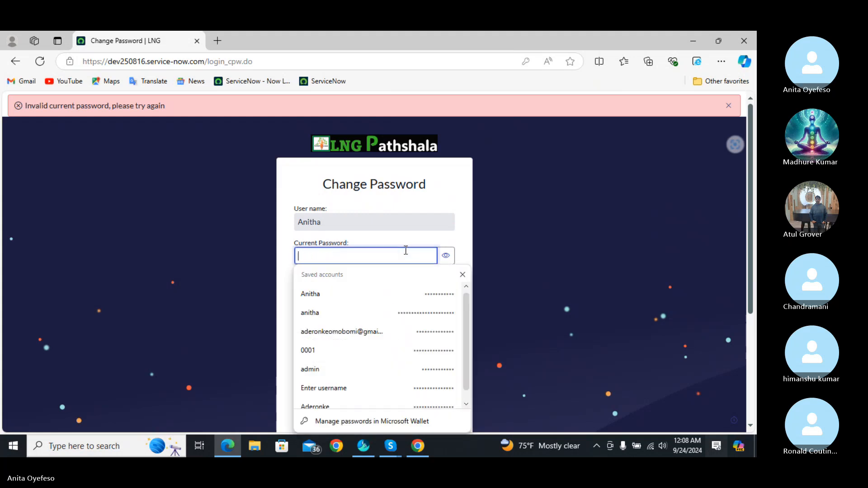
right_click(395, 255)
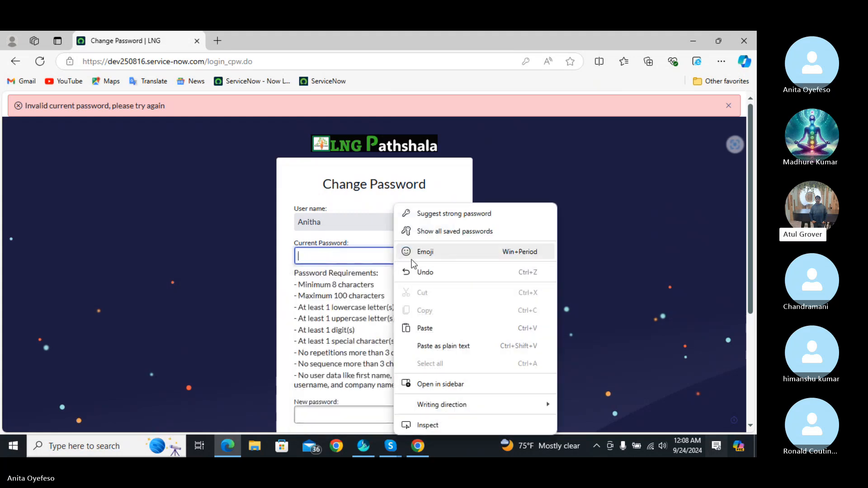
left_click(444, 332)
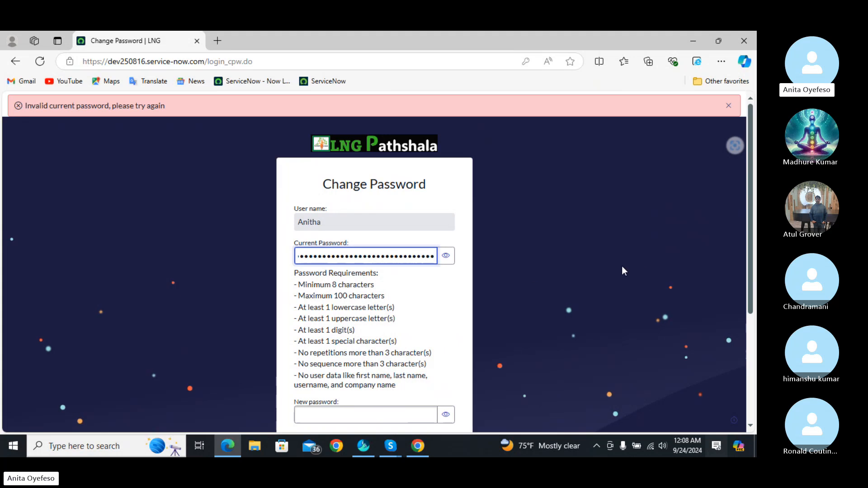
- Enter and confirm the new password, submit it, and decline Edge's save prompt
scroll(752, 265, "down", 1)
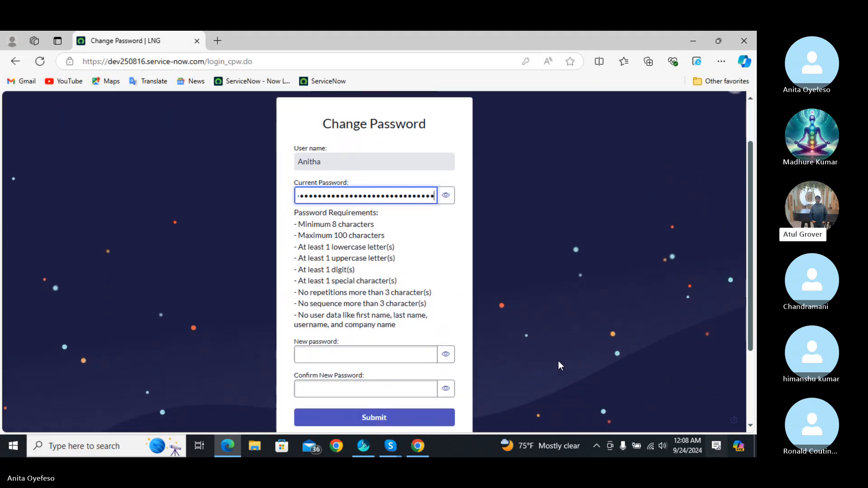
left_click(372, 354)
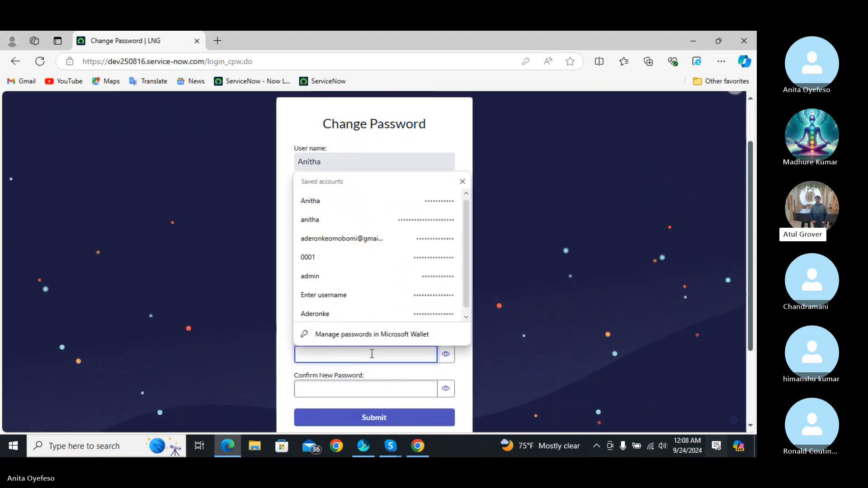
type("•••")
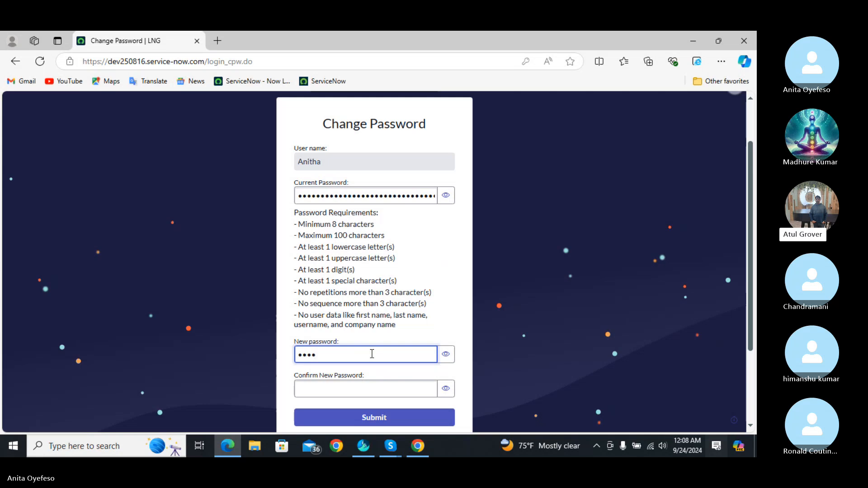
type("••••••")
left_click(374, 387)
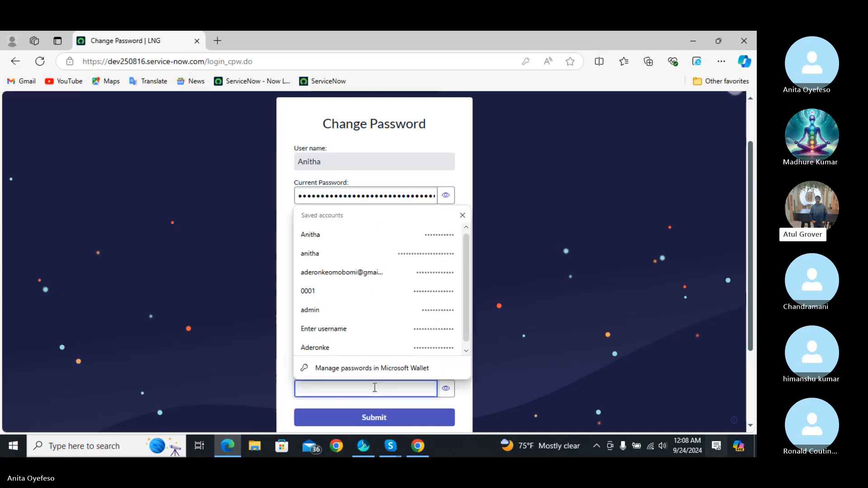
type("•••")
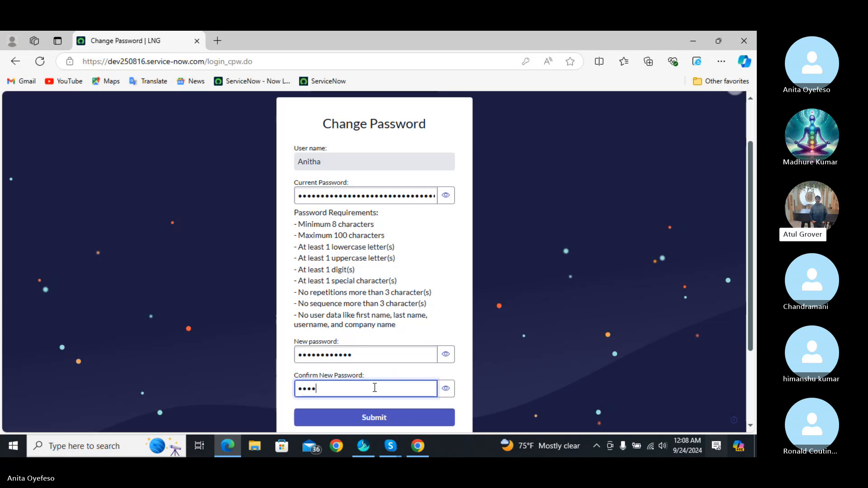
type("•••••••")
left_click(397, 420)
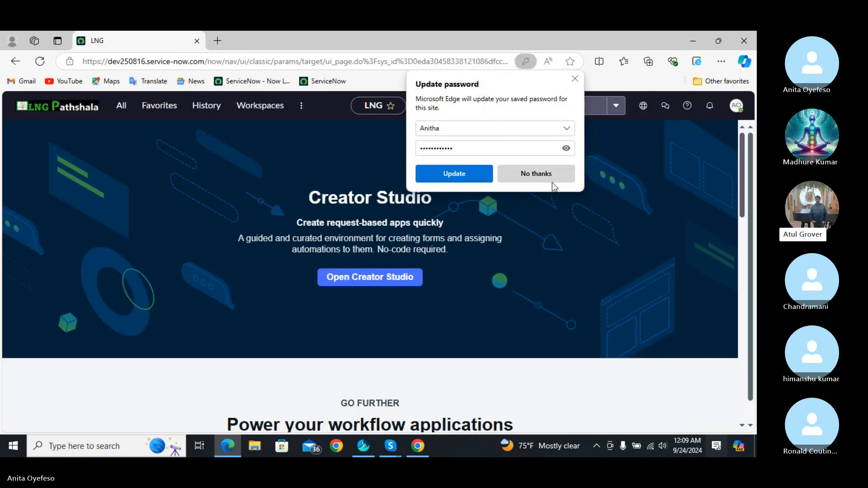
left_click(540, 178)
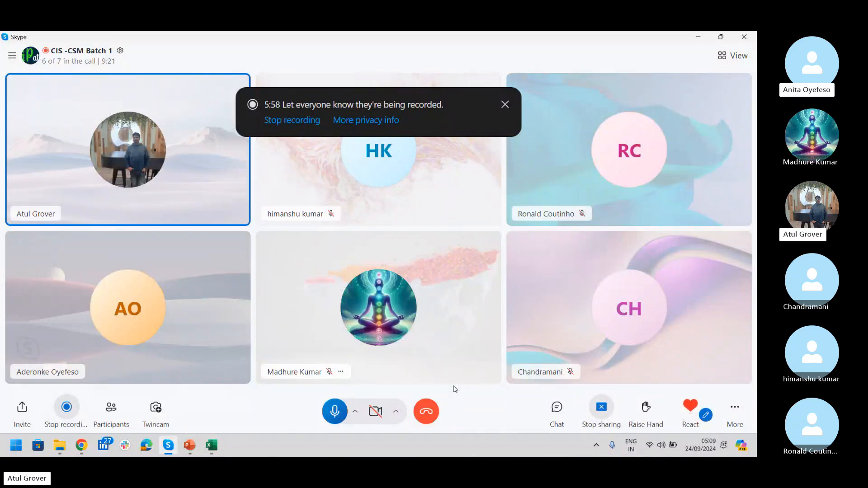
- Close the password-set confirmation and return the browser to the Creator Studio home page
key("alt+Tab")
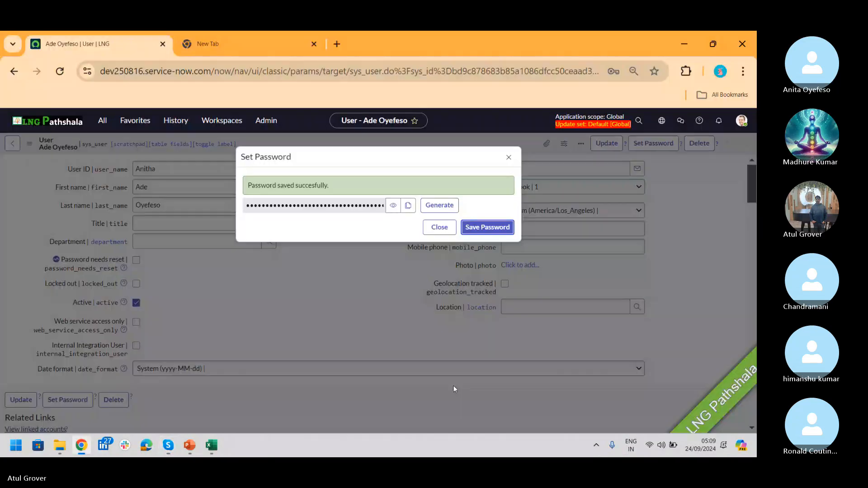
left_click(441, 229)
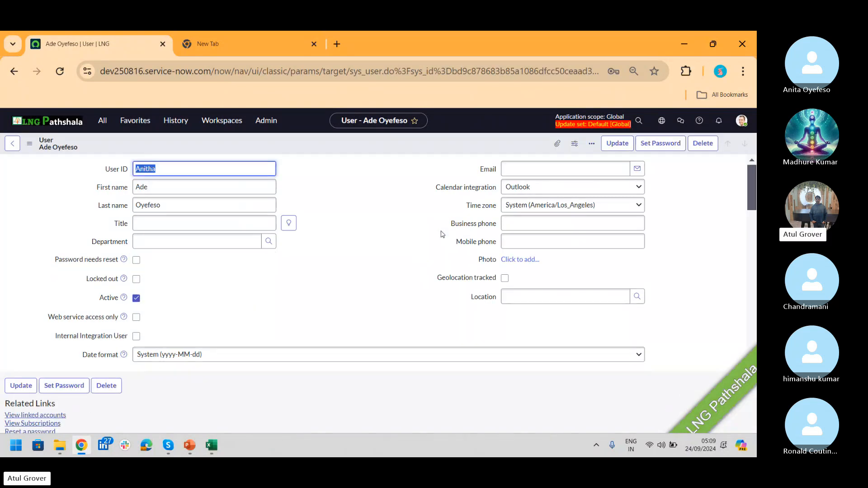
left_click(57, 123)
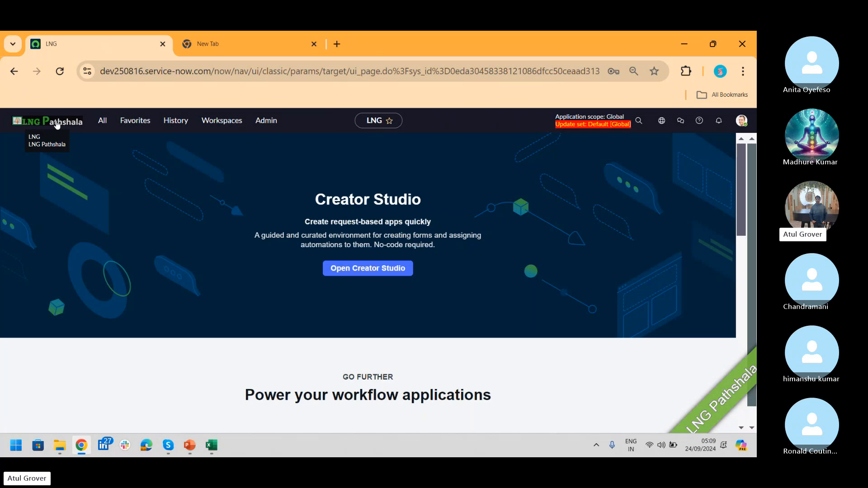
key("alt+Tab")
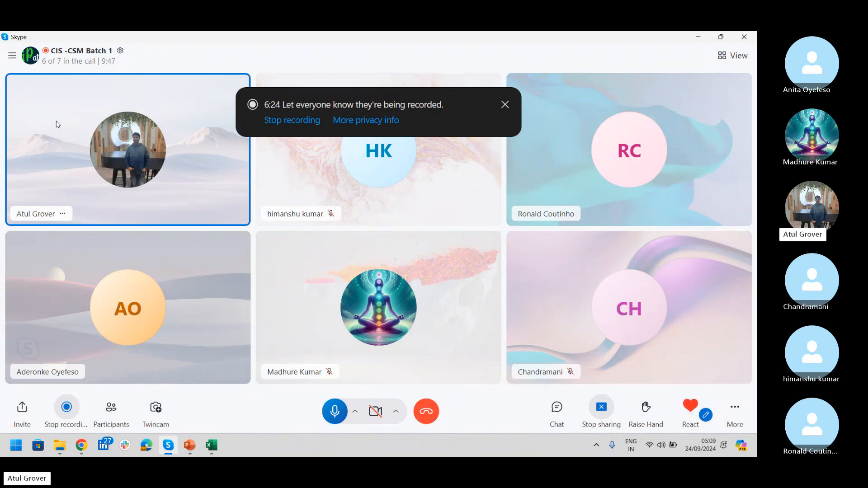
left_click(81, 445)
- Filter the navigator for 'consume', open the Consumers list, and start a new Consumer record
left_click(102, 120)
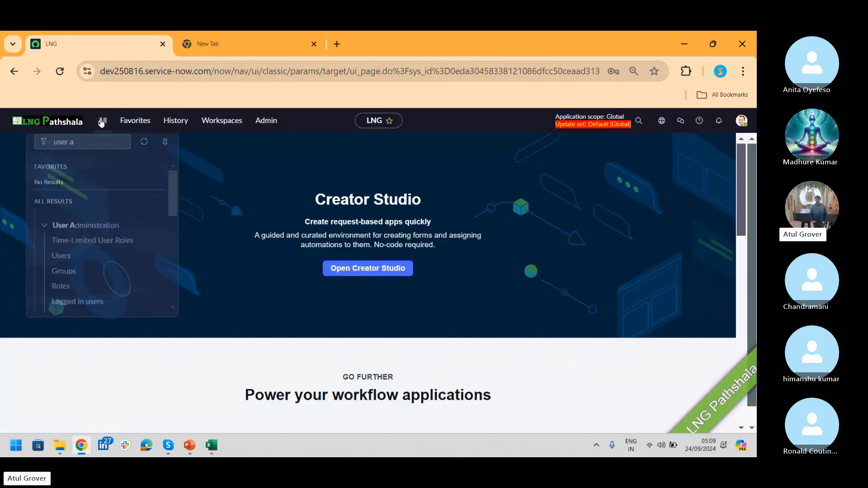
type("consume")
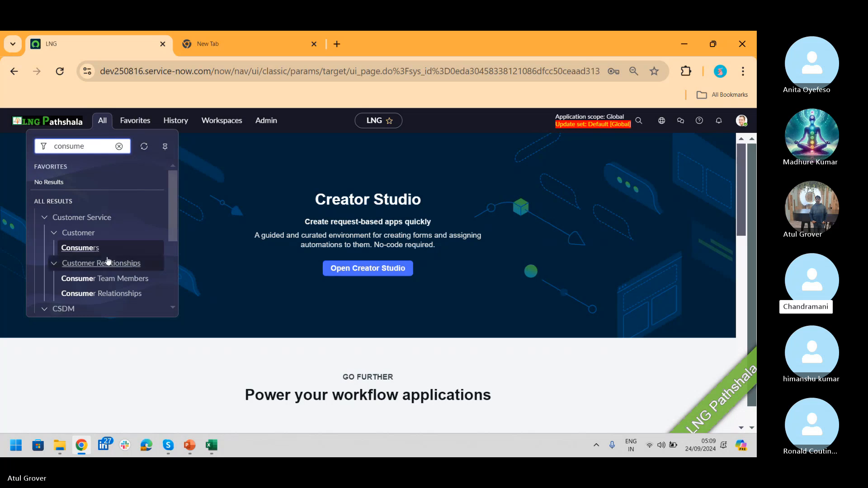
left_click(73, 249)
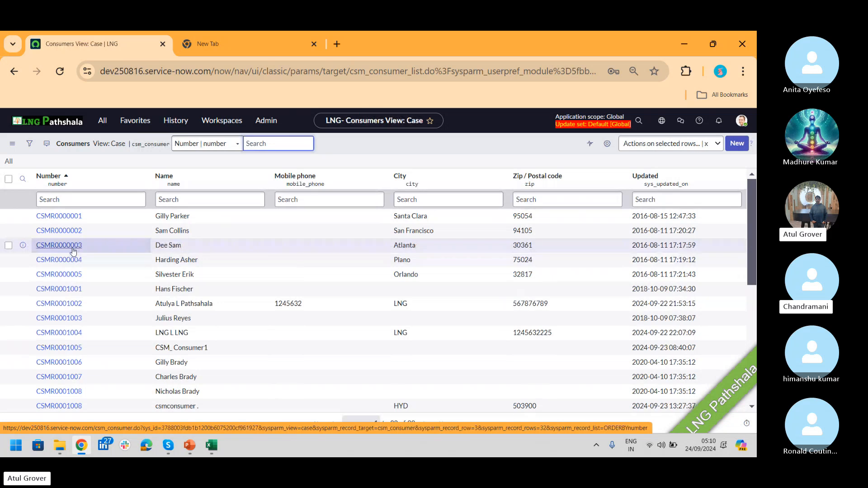
left_click(736, 143)
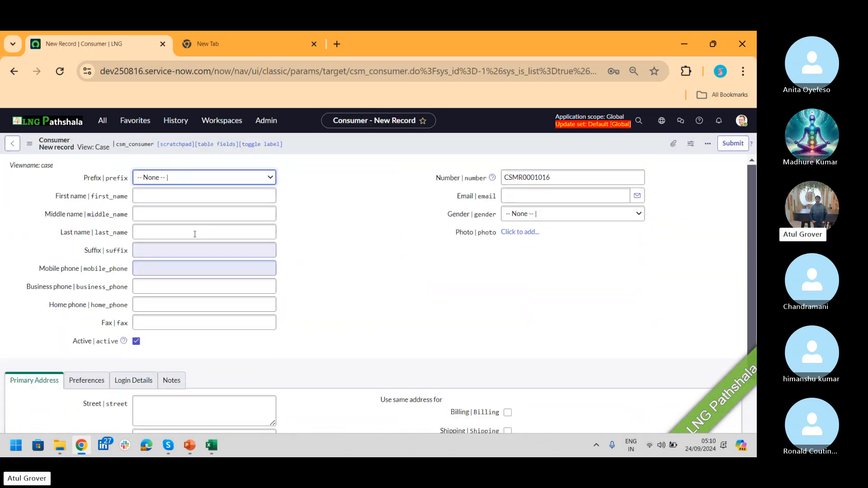
- Enter the consumer's first, middle and last names as ABCD, EFHG and IJK
left_click(167, 195)
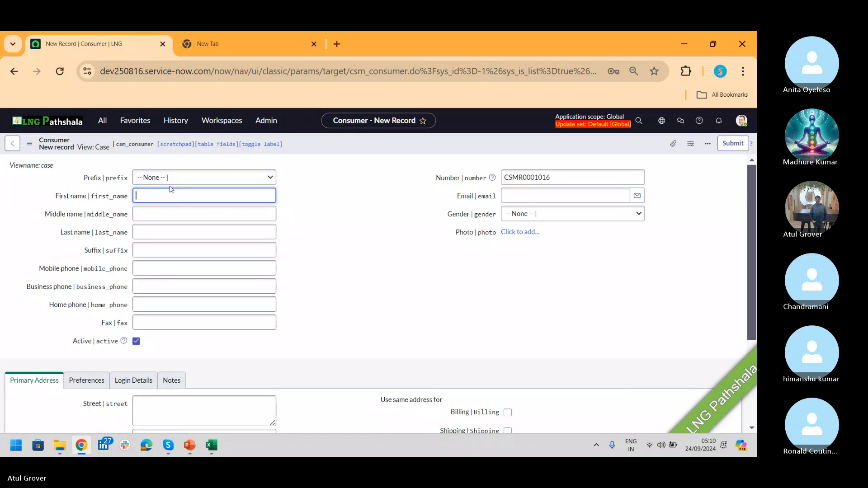
type("ABCD")
key("Tab")
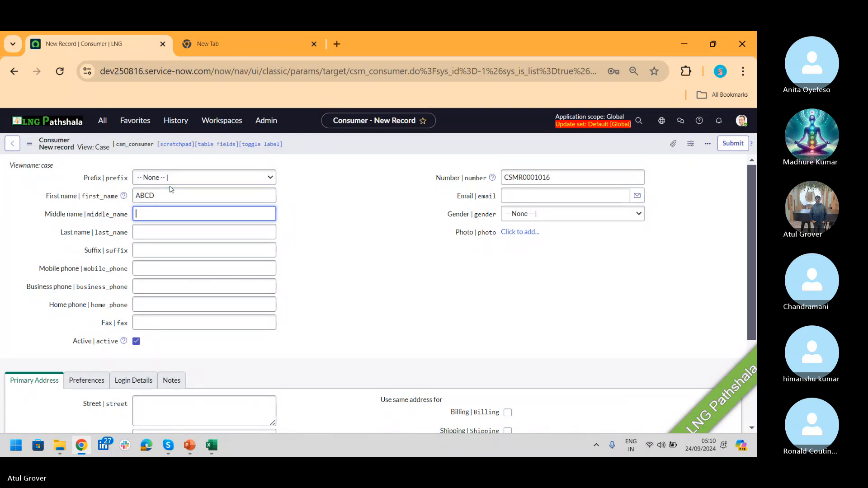
type("EFHG")
left_click(164, 234)
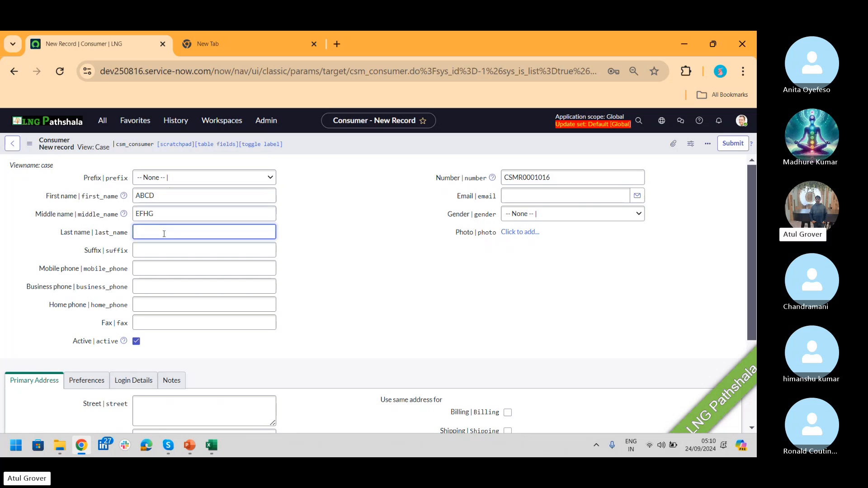
type("IJKL")
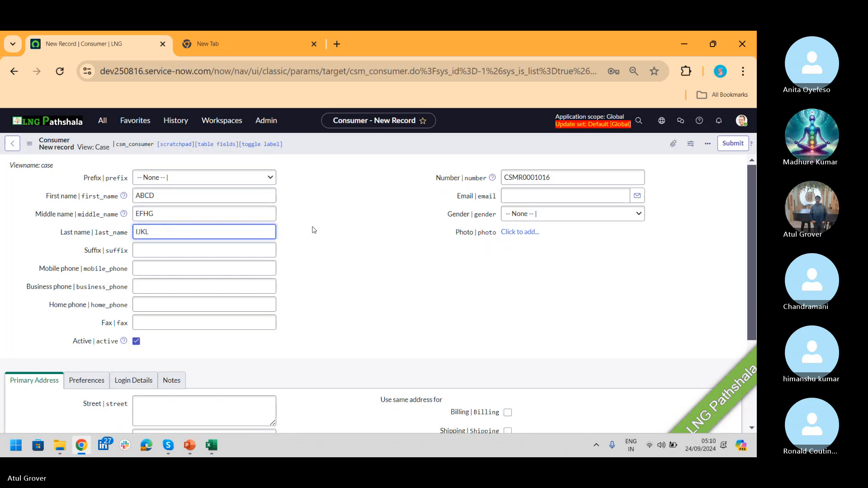
- Fill the primary address (street KL, city LK, state MJ, zip YH) and reuse it for billing
left_click_drag(752, 197, 748, 278)
left_click(232, 281)
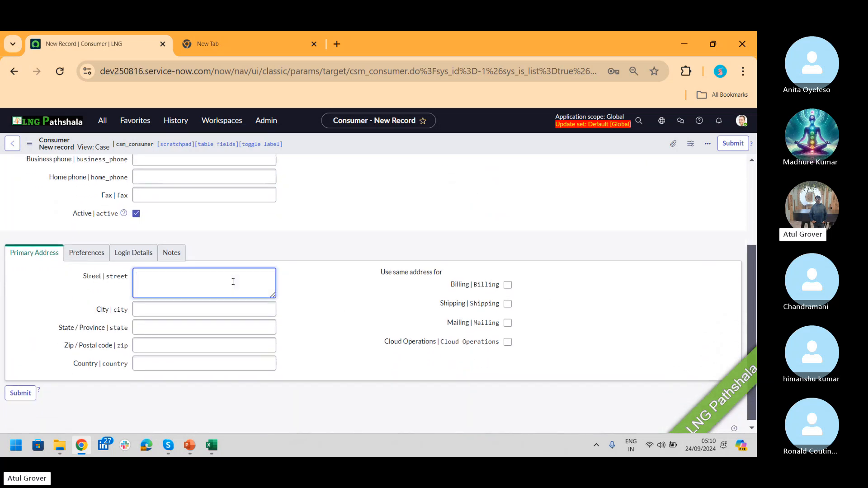
type("KL")
key("Tab")
type("LK")
key("Tab")
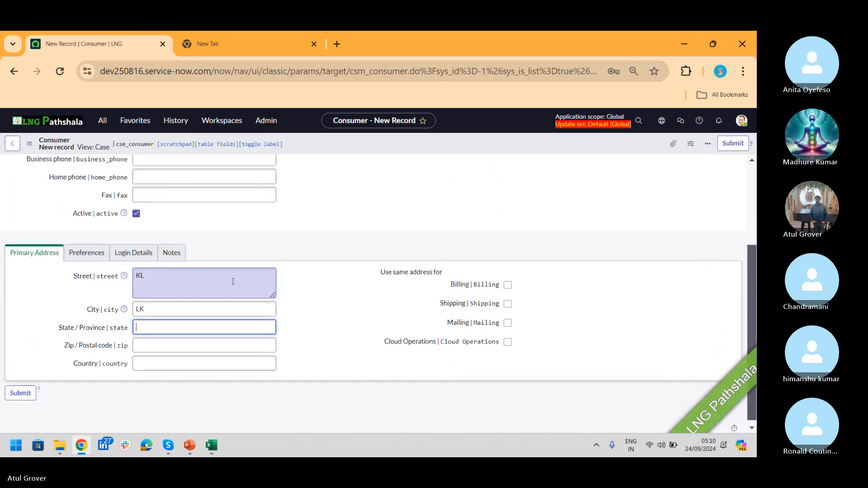
type("MJ")
key("Tab")
type("YH")
key("Tab")
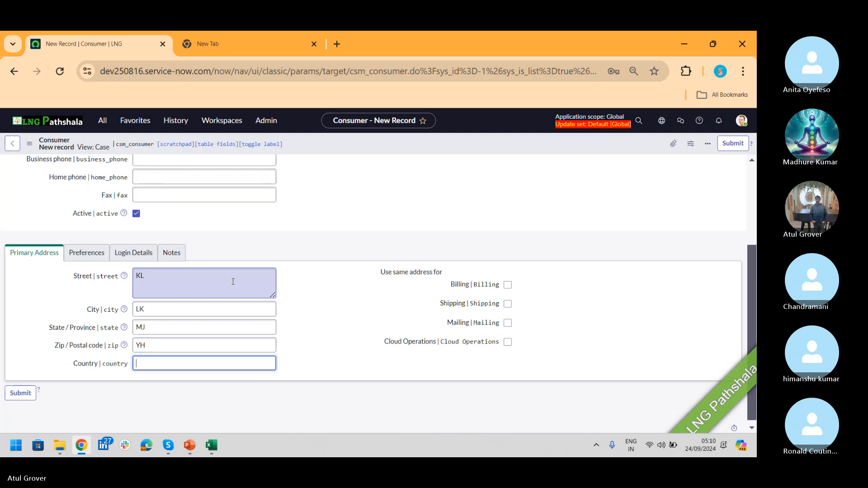
left_click(508, 285)
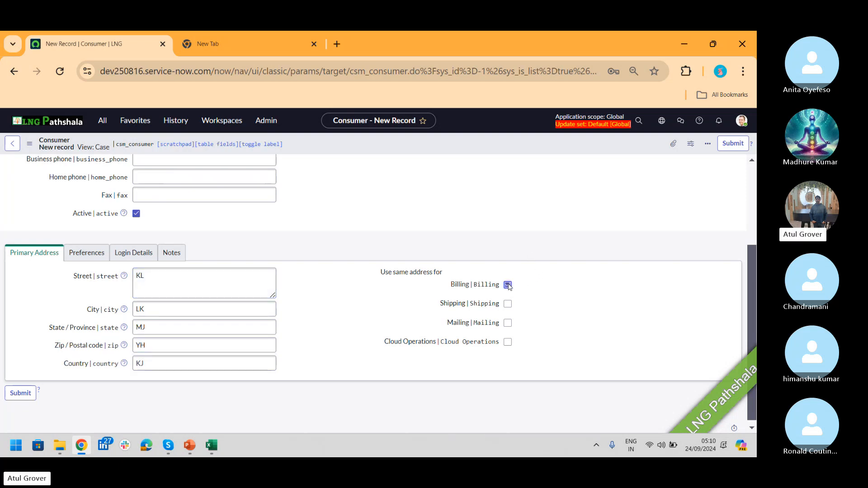
- Set the consumer's preferred language to English and show the Login Details section
left_click(87, 252)
left_click(252, 323)
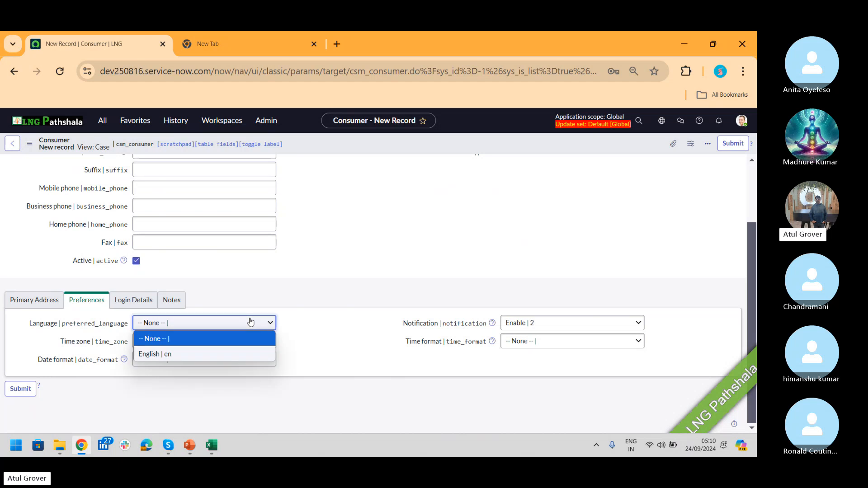
left_click(187, 353)
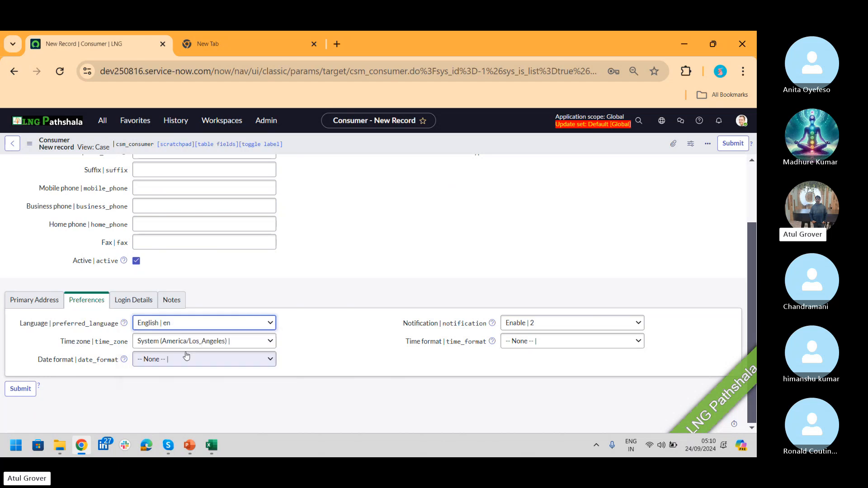
left_click(134, 301)
- From the User lookup, create a new user with User ID 'A' and link it as the login user
left_click(267, 329)
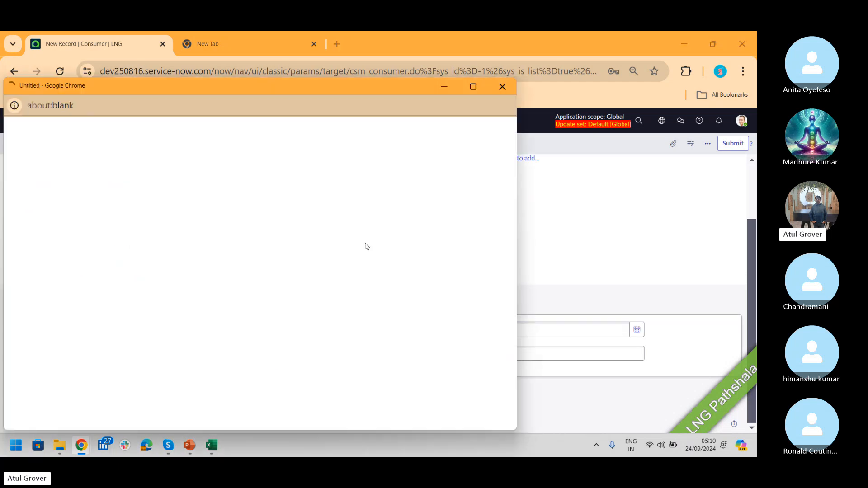
left_click(498, 129)
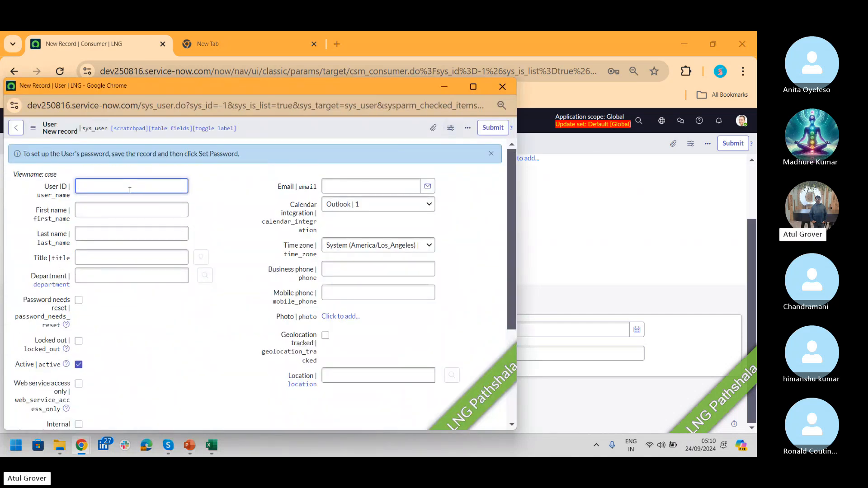
type("ABC")
key("Tab")
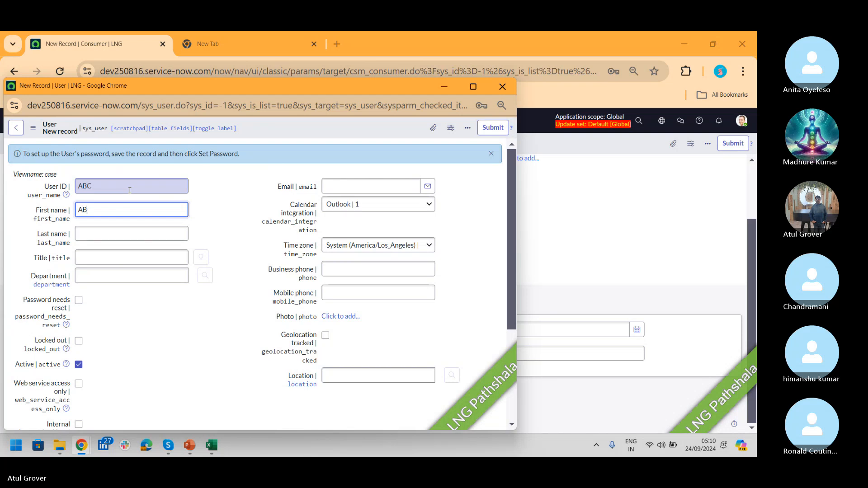
key("Tab")
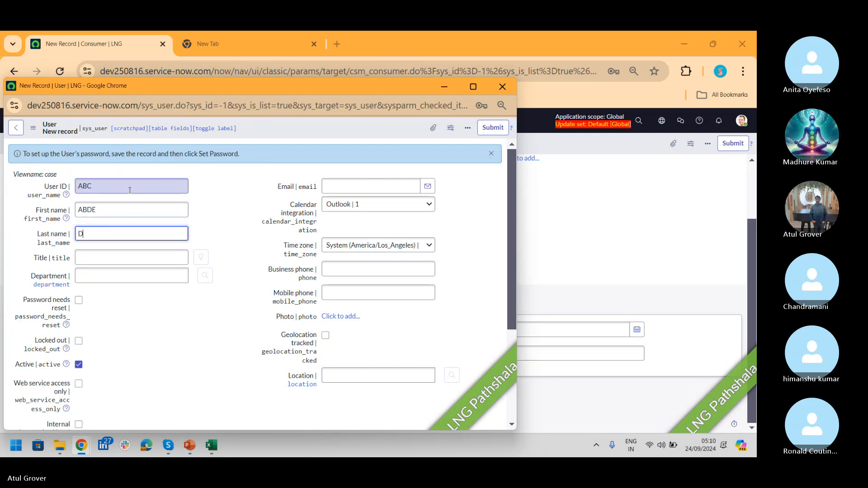
key("Tab")
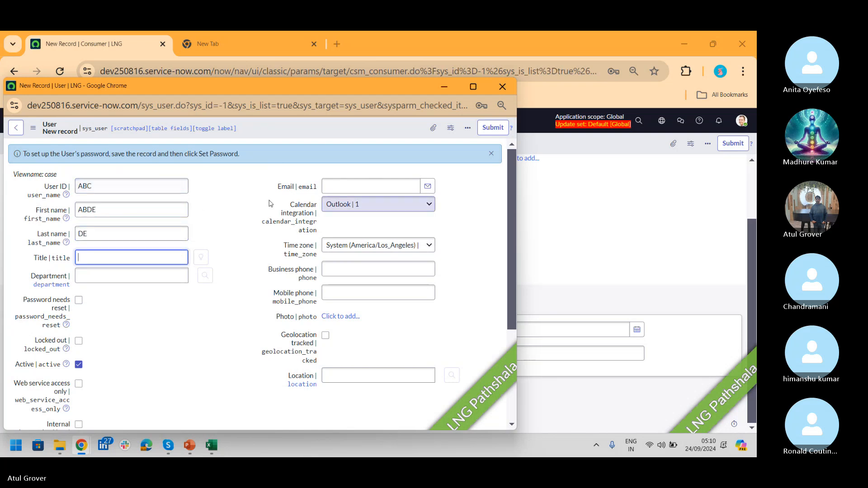
left_click(492, 128)
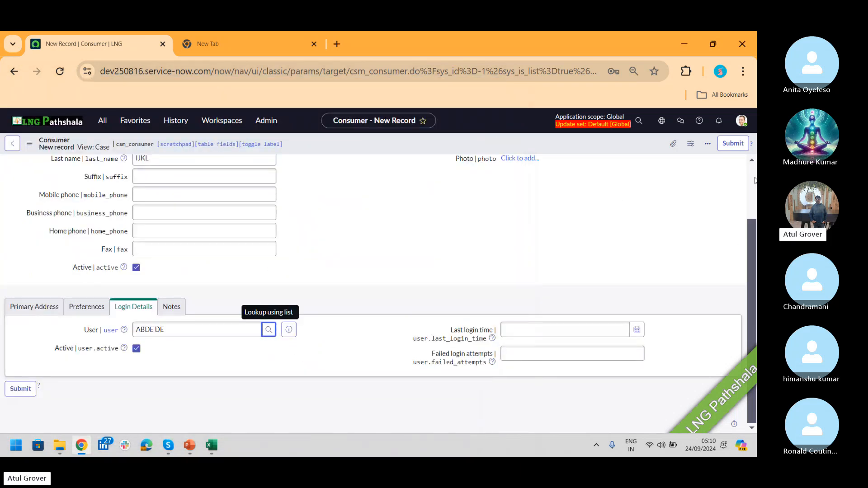
- Save the new consumer record from the header menu and decline Chrome's address-saving prompt
scroll(755, 180, "up", 2)
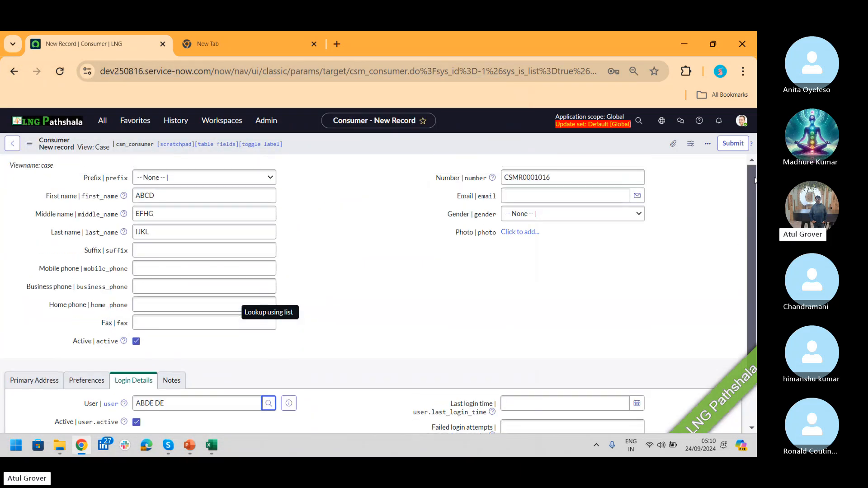
right_click(615, 148)
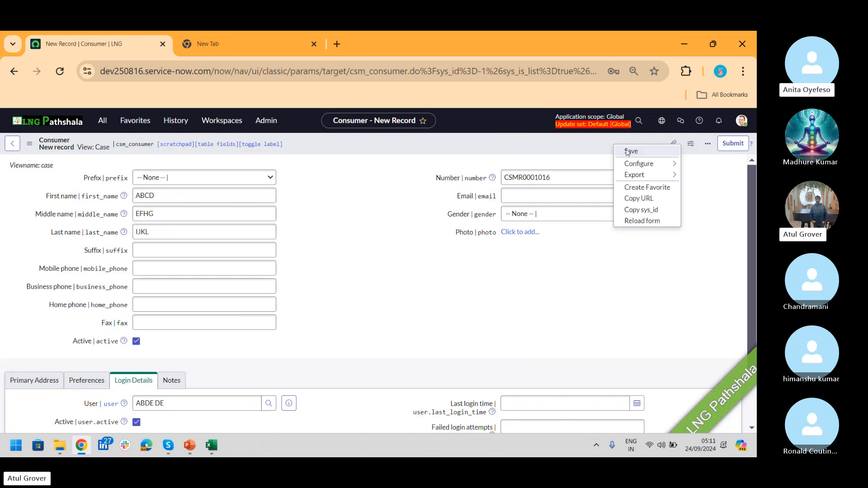
left_click(628, 151)
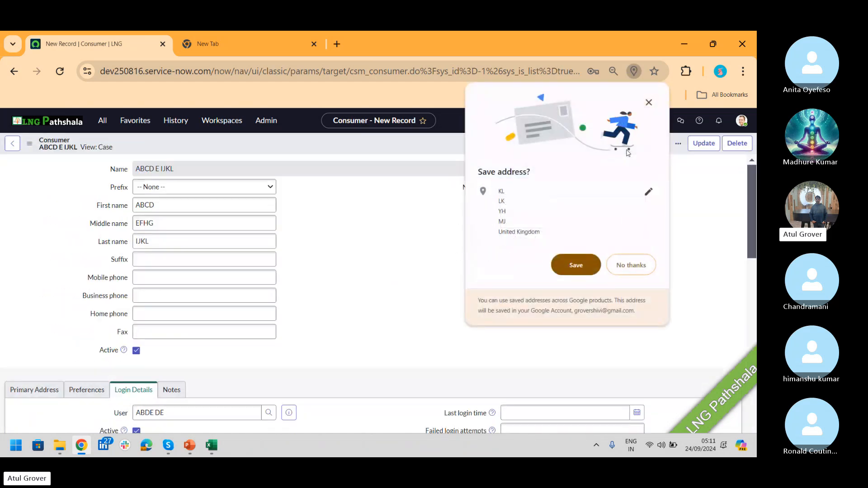
left_click(618, 271)
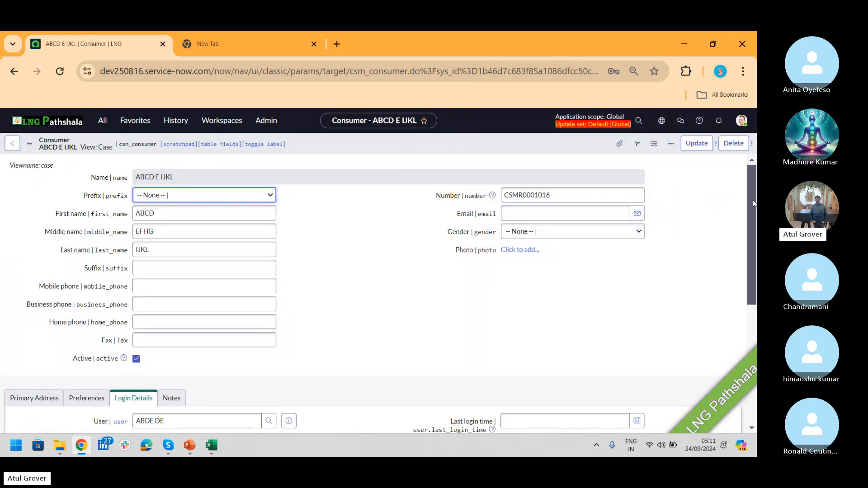
- Preview the linked login user's details on the consumer form
scroll(752, 206, "down", 3)
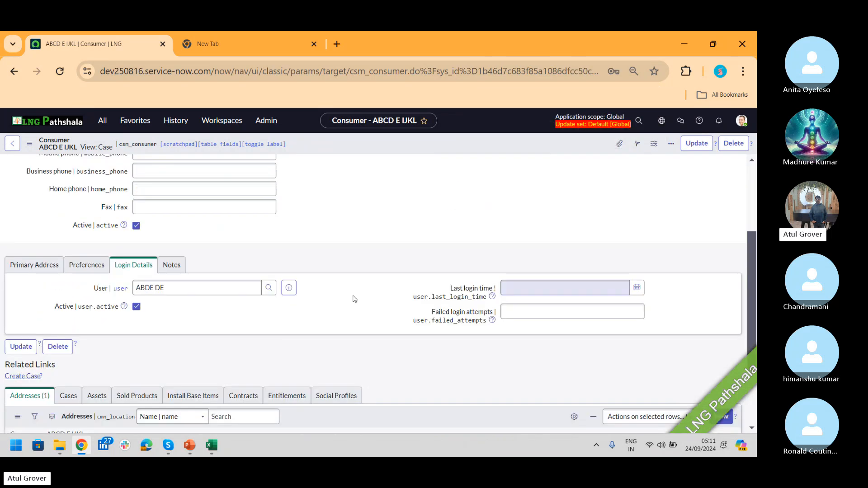
left_click(289, 287)
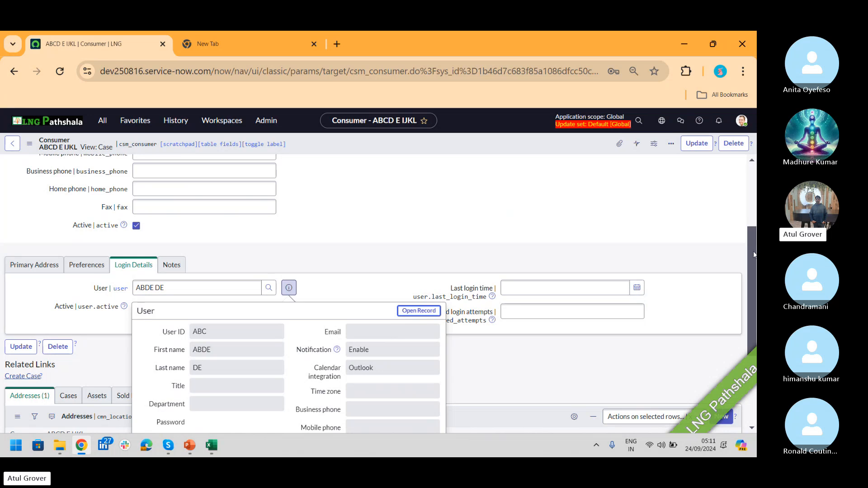
scroll(753, 251, "up", 3)
- Enter the consumer's e-mail address and save the record
left_click(540, 215)
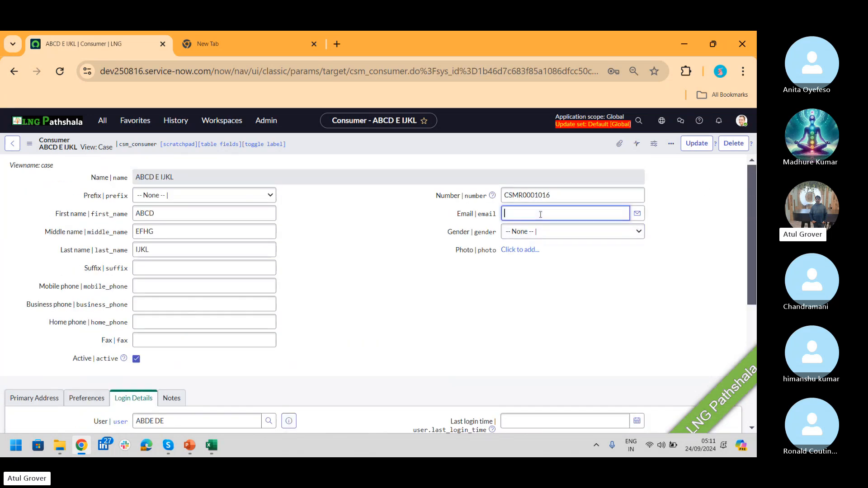
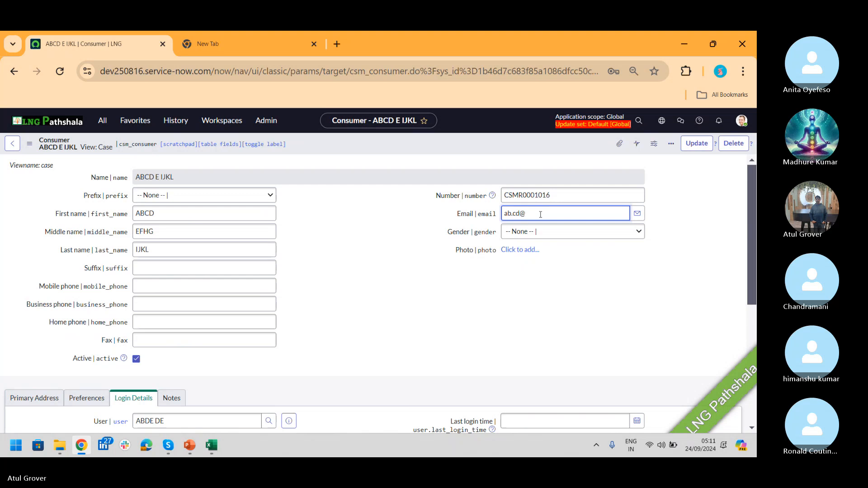
right_click(530, 146)
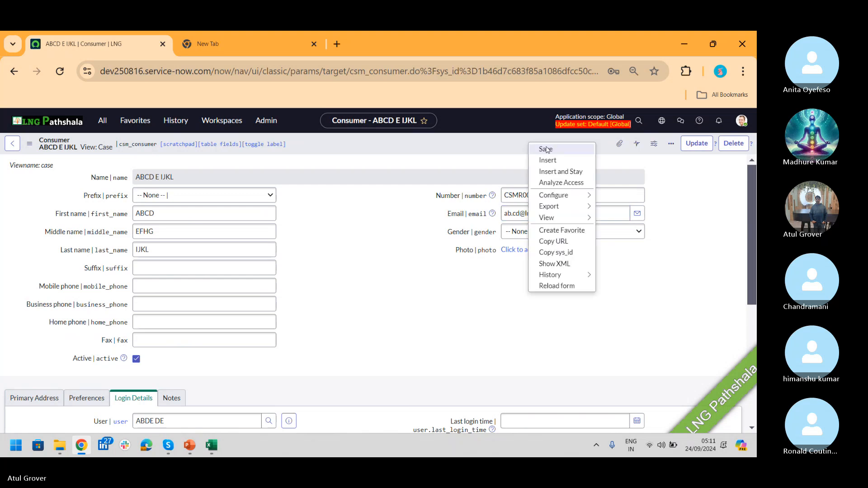
left_click(546, 149)
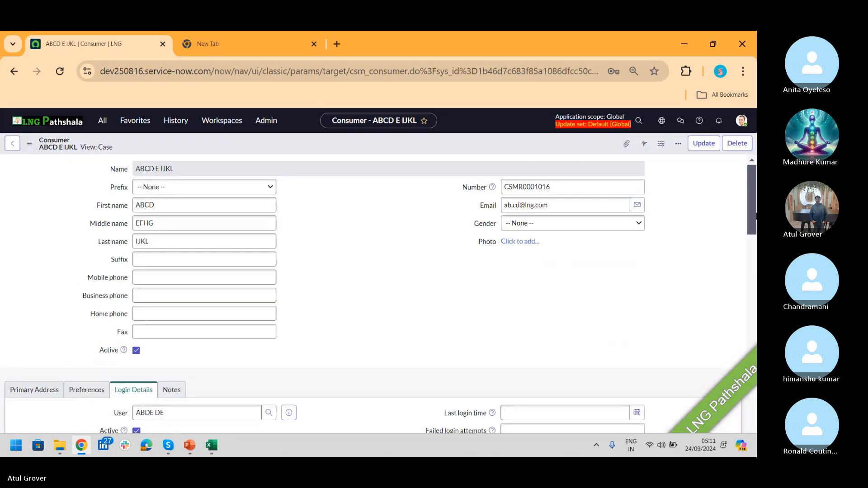
- Preview the linked user, reload the form, and check the user preview again
left_click_drag(752, 174, 748, 260)
left_click(288, 247)
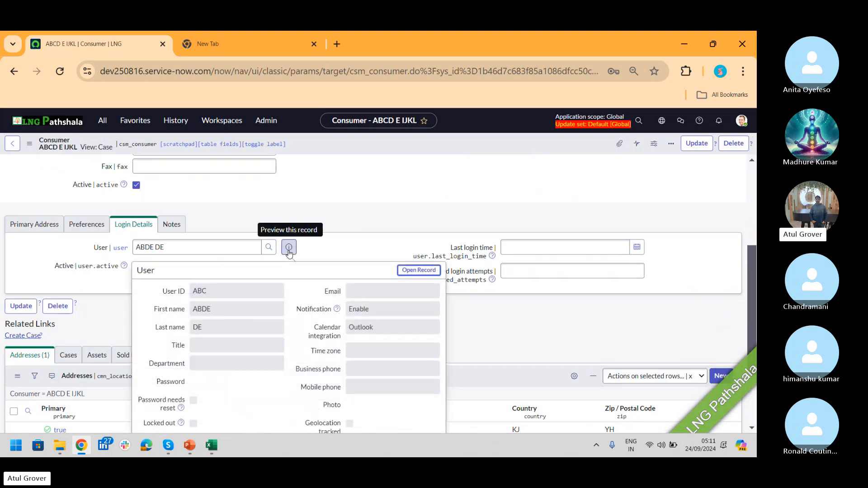
right_click(395, 144)
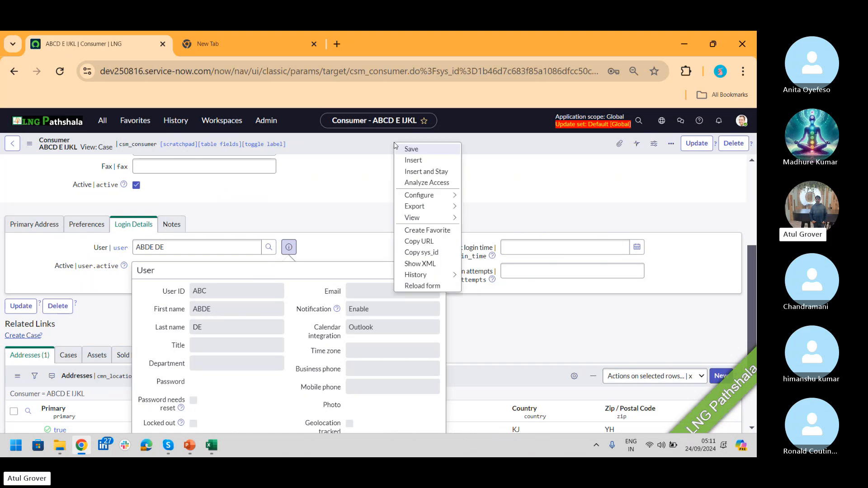
left_click(422, 286)
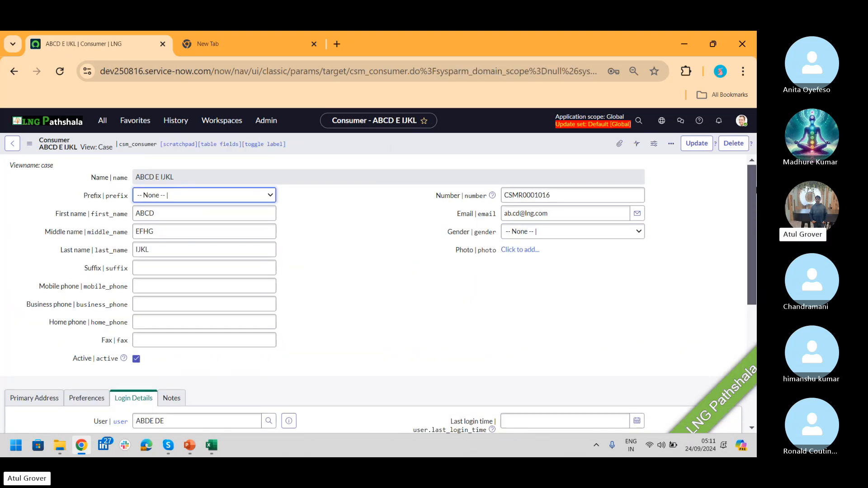
left_click_drag(752, 180, 746, 275)
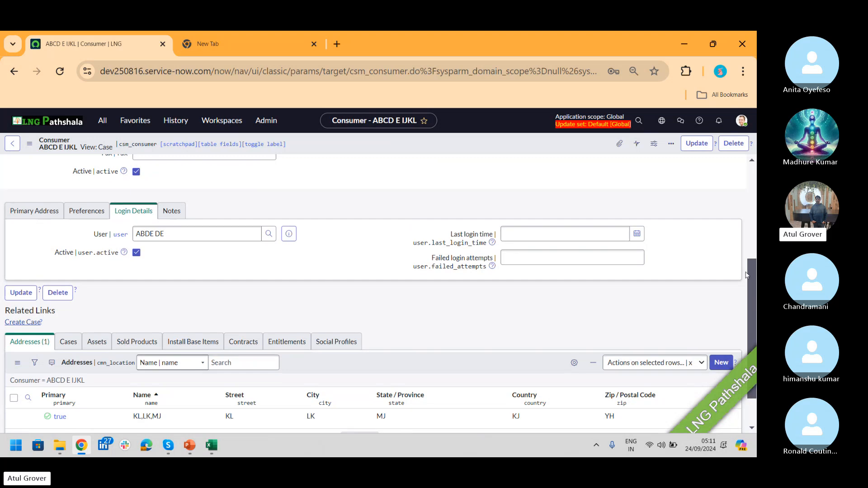
left_click(291, 234)
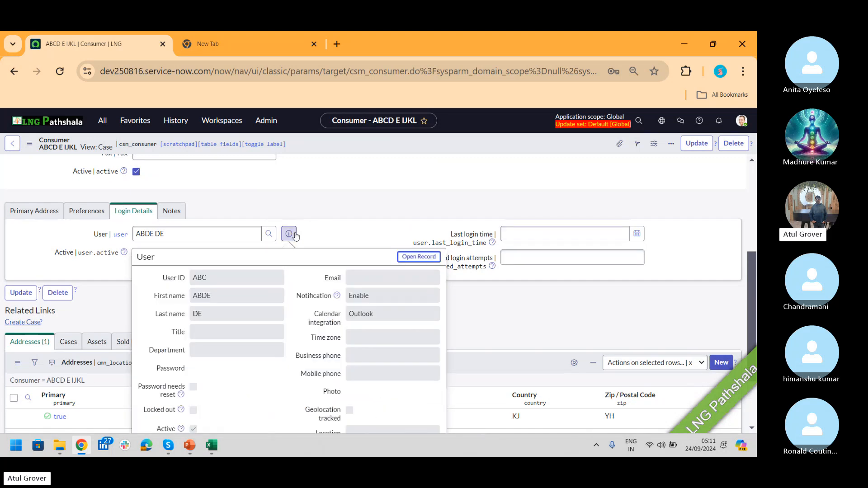
left_click(295, 235)
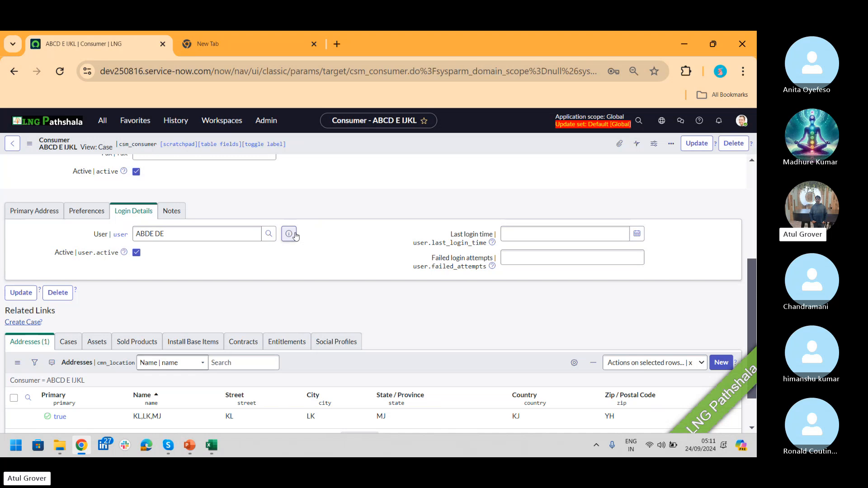
- Reload the consumer form once more and re-check the linked user's details
right_click(378, 144)
mouse_move(424, 274)
left_click(405, 286)
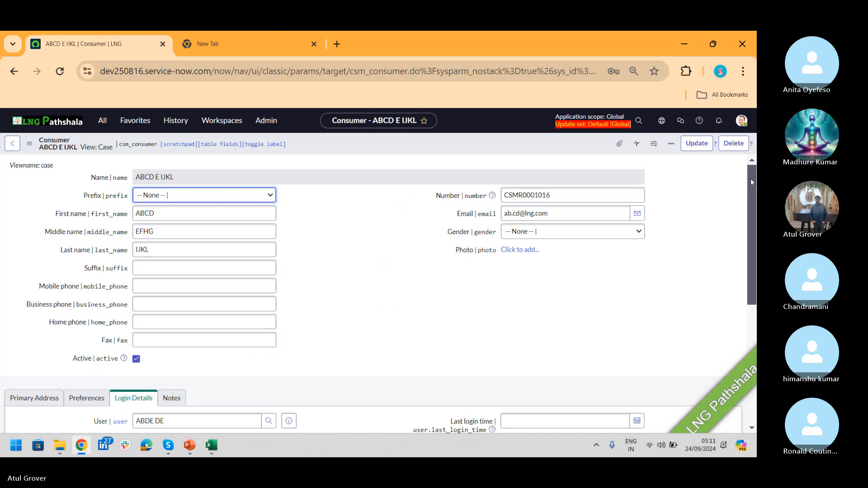
left_click_drag(750, 179, 753, 278)
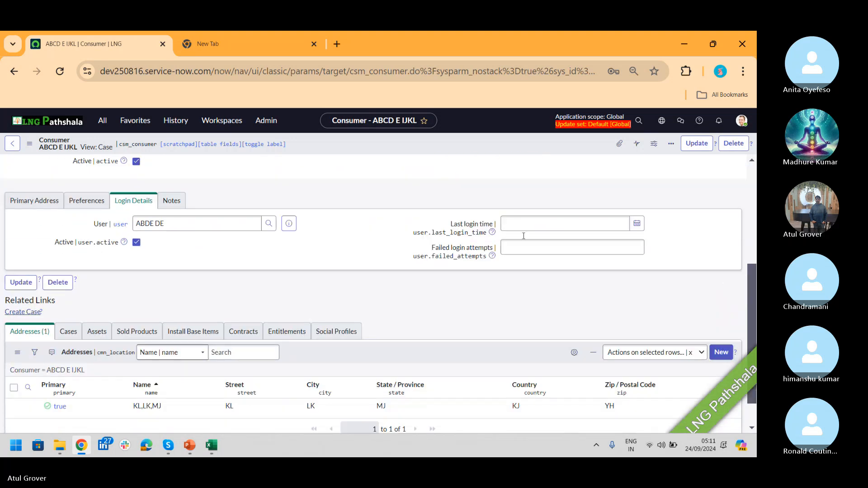
left_click(288, 224)
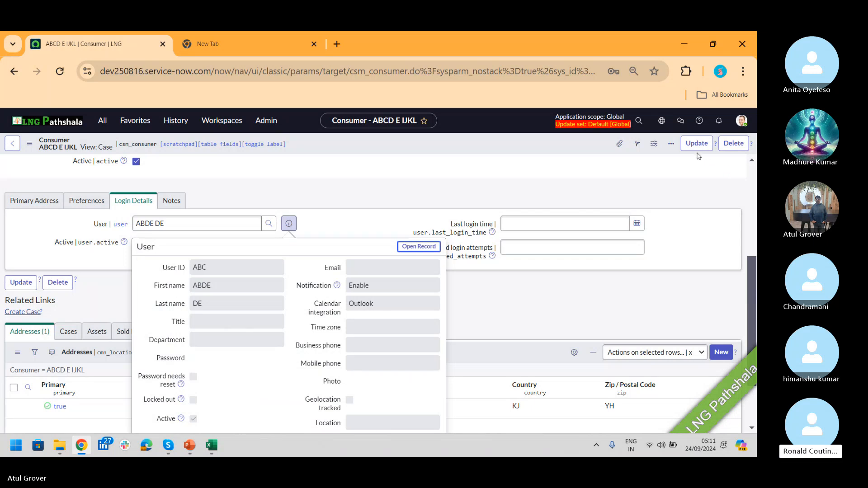
scroll(752, 180, "up", 5)
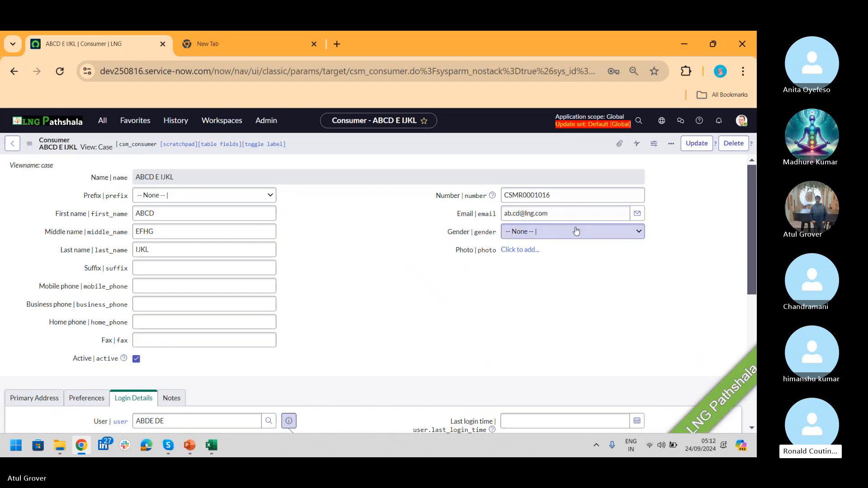
- Replace the consumer's e-mail with a new address and submit it with Update
left_click_drag(563, 214, 412, 220)
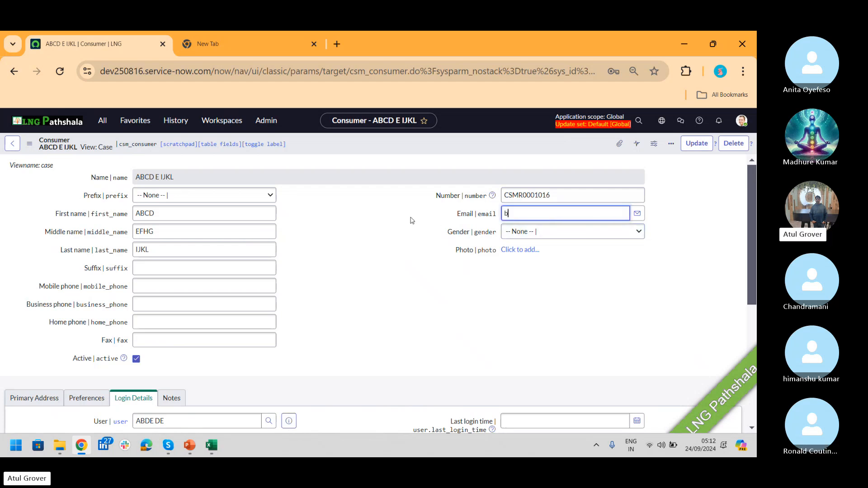
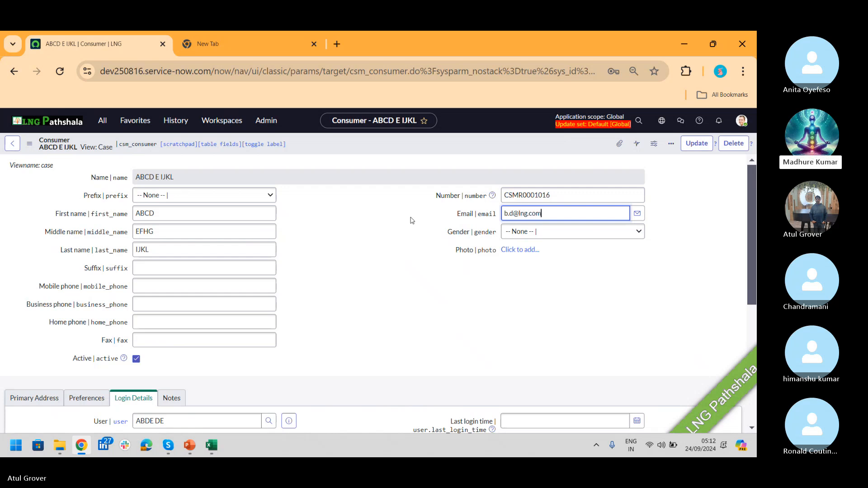
left_click_drag(191, 179, 74, 195)
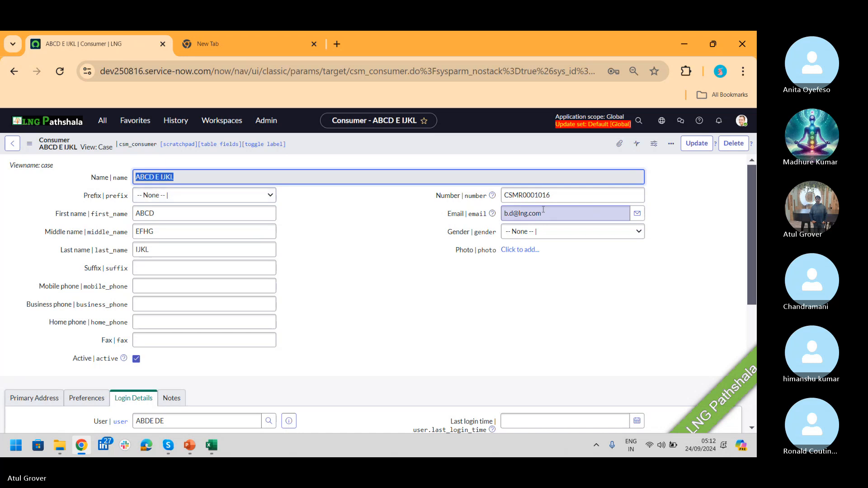
left_click(481, 196)
key("ctrl+c")
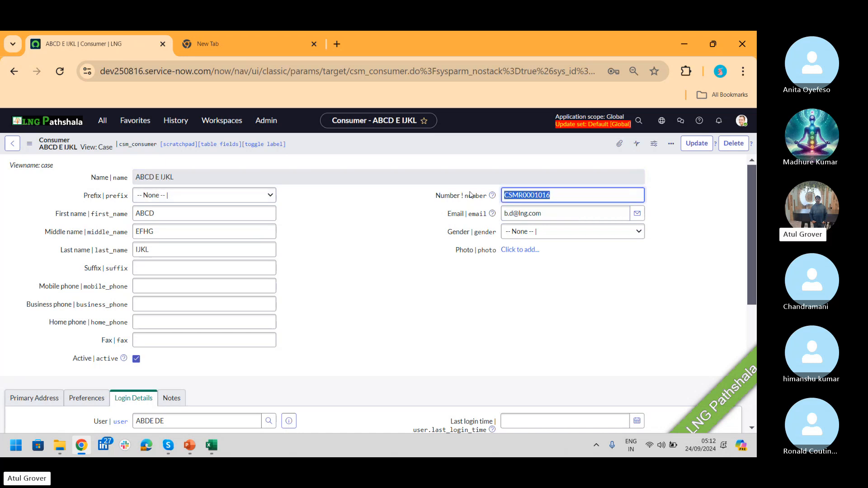
left_click(694, 148)
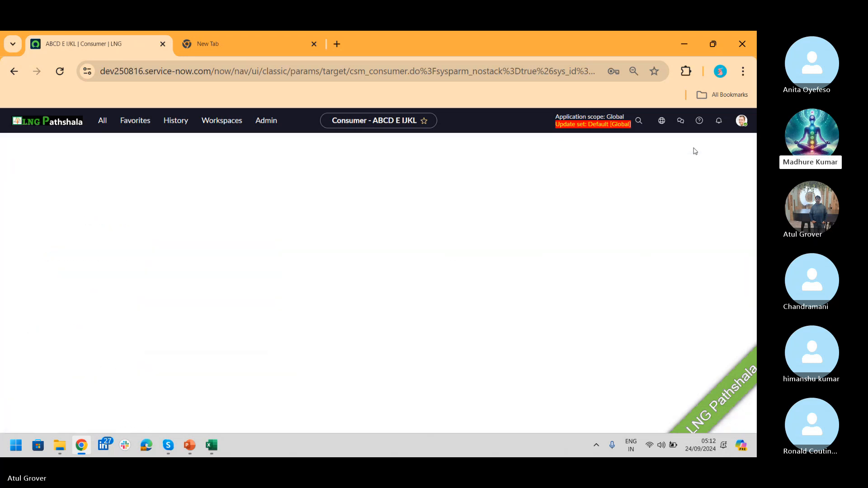
- Filter the Consumers list by the pasted record number and open the updated record
left_click(102, 199)
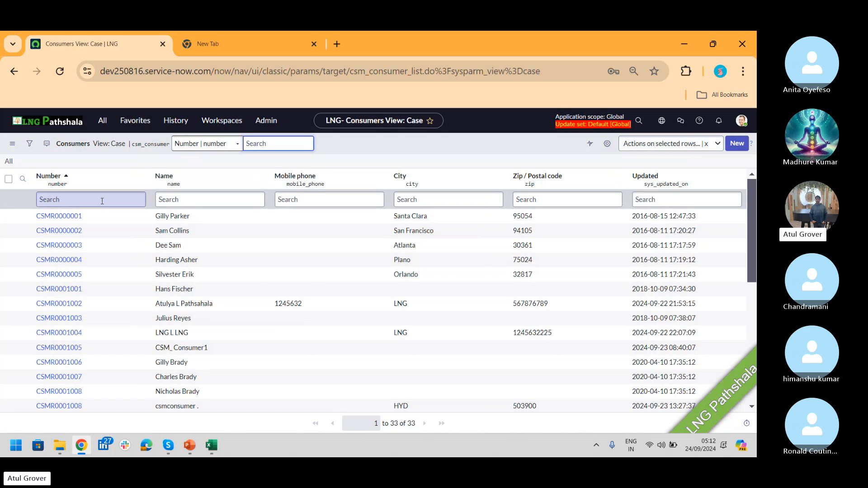
key("ctrl+v")
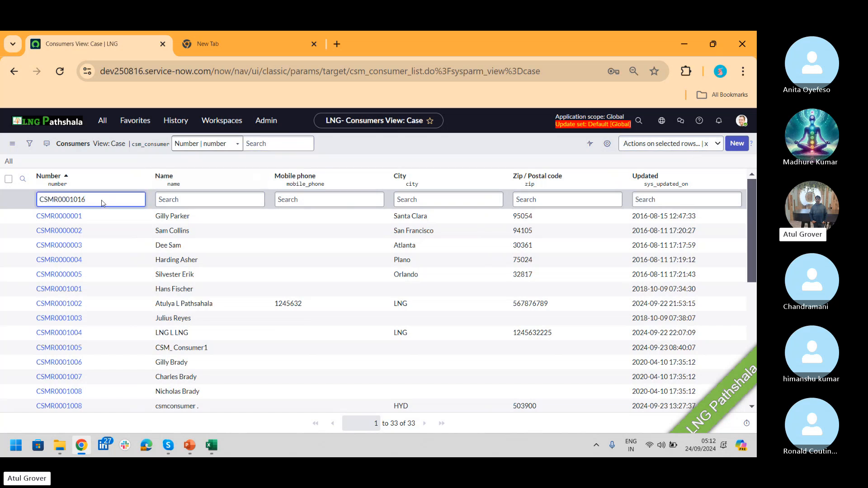
key("Return")
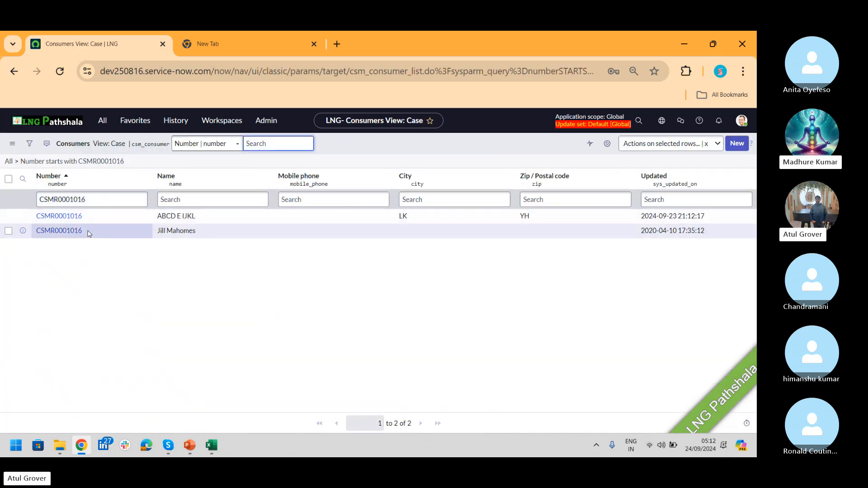
left_click(52, 221)
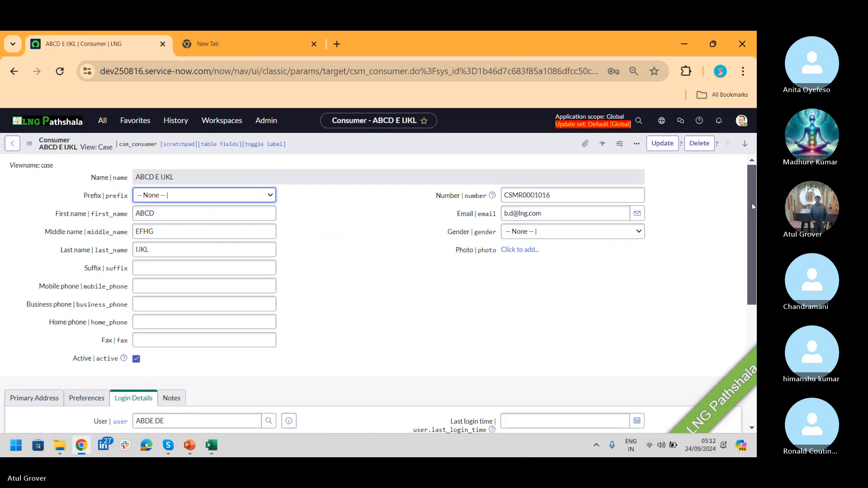
- Check the linked user's preview, then search the navigator for 'consume'
scroll(752, 207, "down", 4)
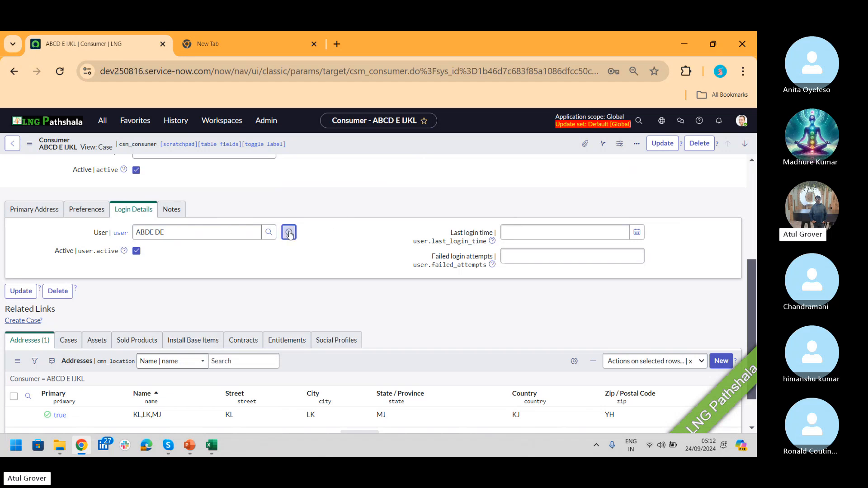
left_click(289, 233)
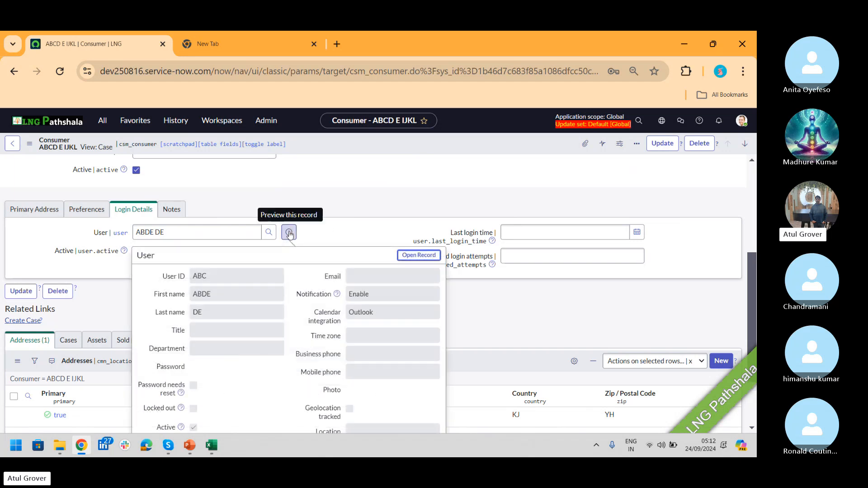
left_click(366, 201)
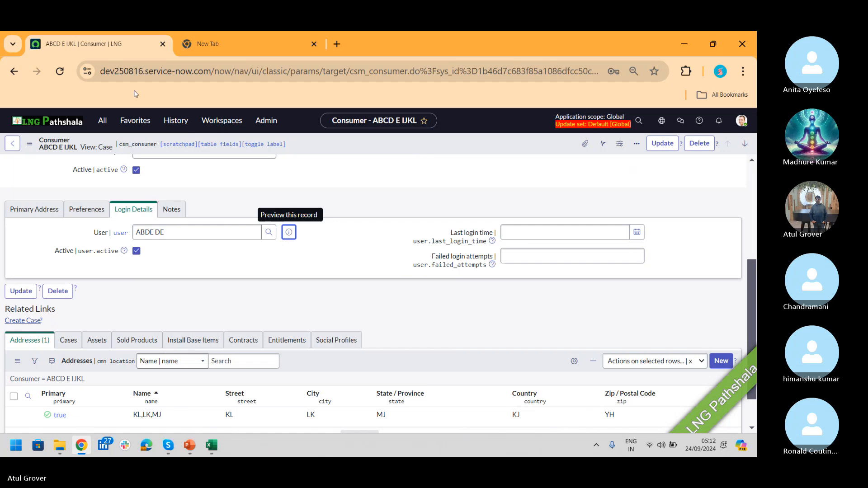
left_click(102, 120)
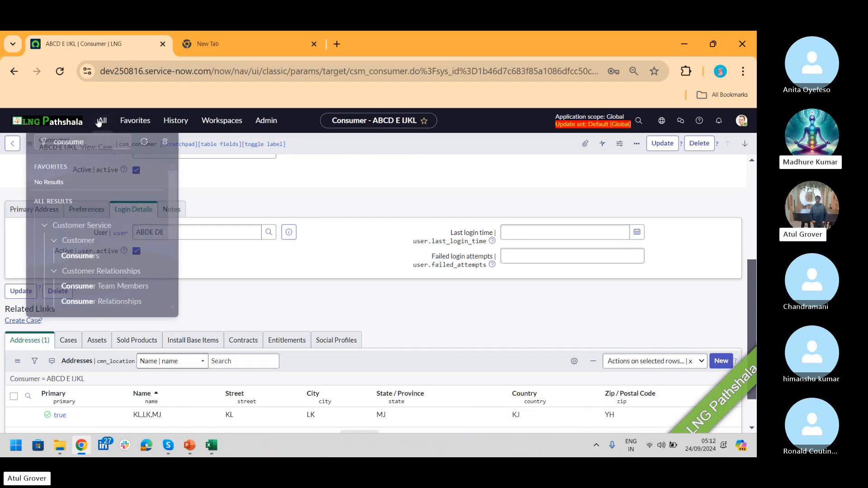
- Open the Consumers list and filter the Number column with '*lng', then 'Atu'
left_click(93, 249)
left_click(93, 200)
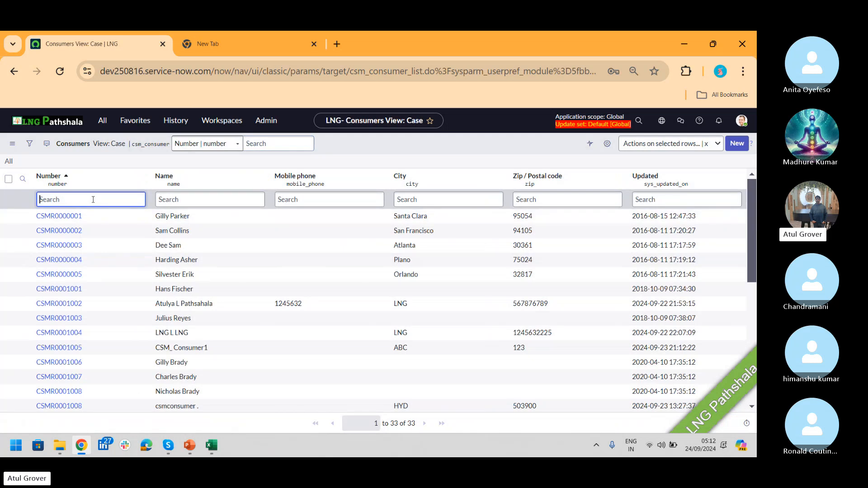
type("*lng")
key("Return")
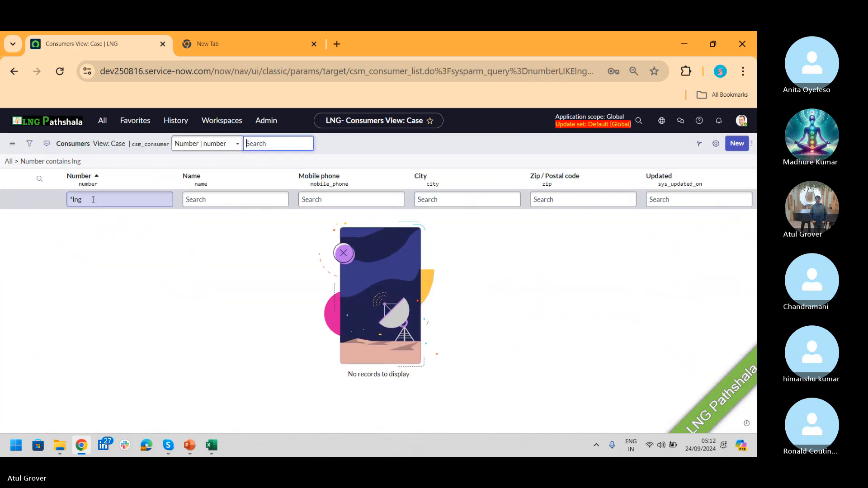
left_click(93, 200)
key("BackSpace")
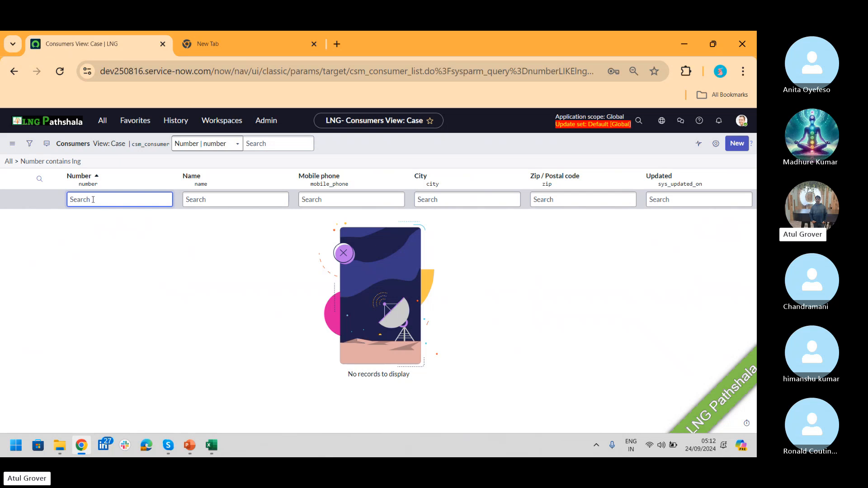
type("Atu")
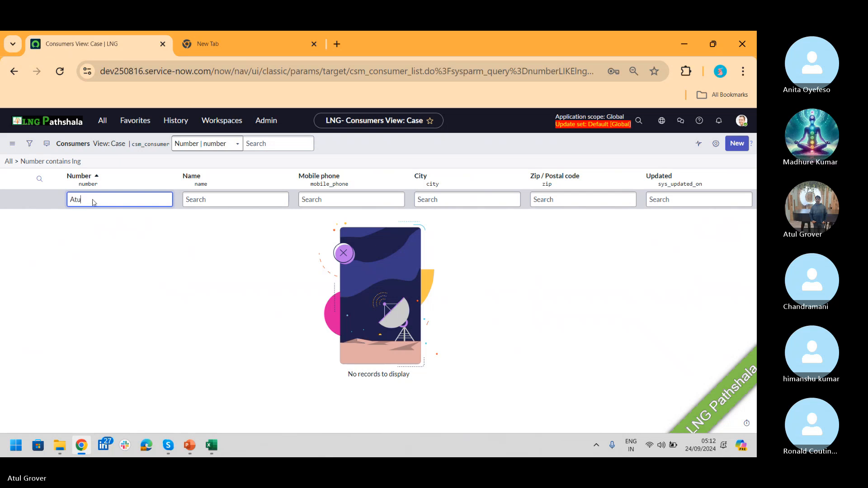
key("Return")
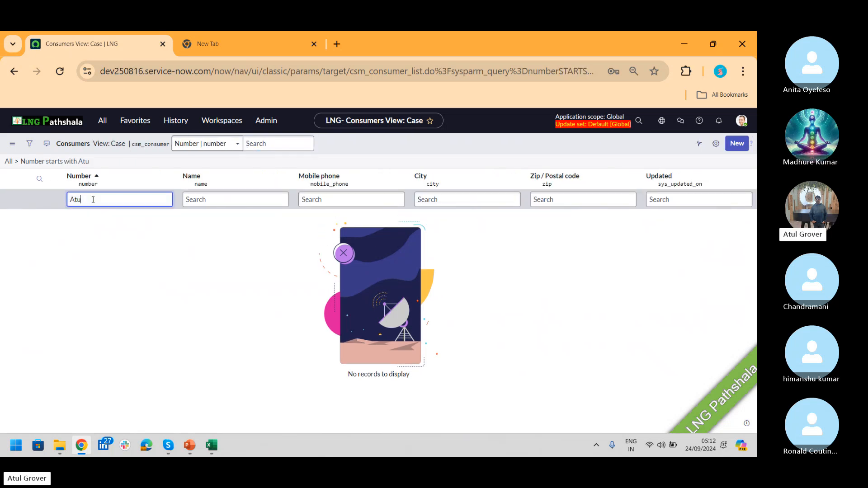
- Clear the Number filter, filter by Name instead, and open the matching consumer
key("BackSpace")
key("BackSpace")
key("BackSpace")
left_click(236, 205)
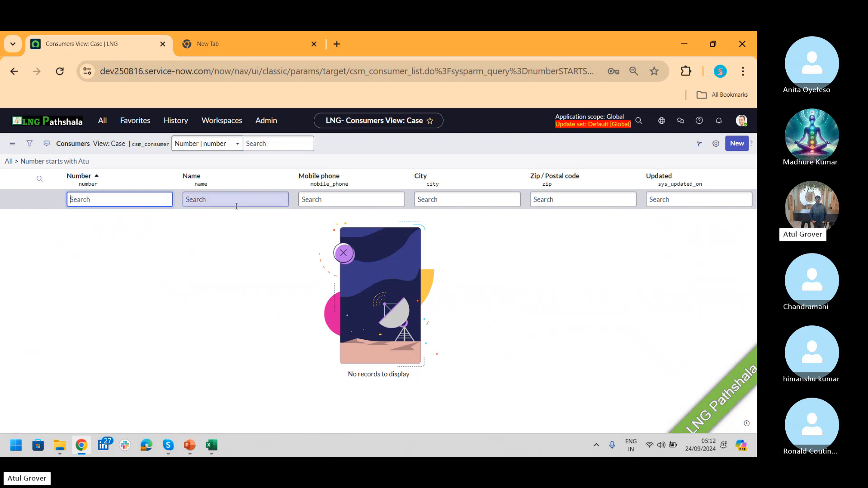
type("*")
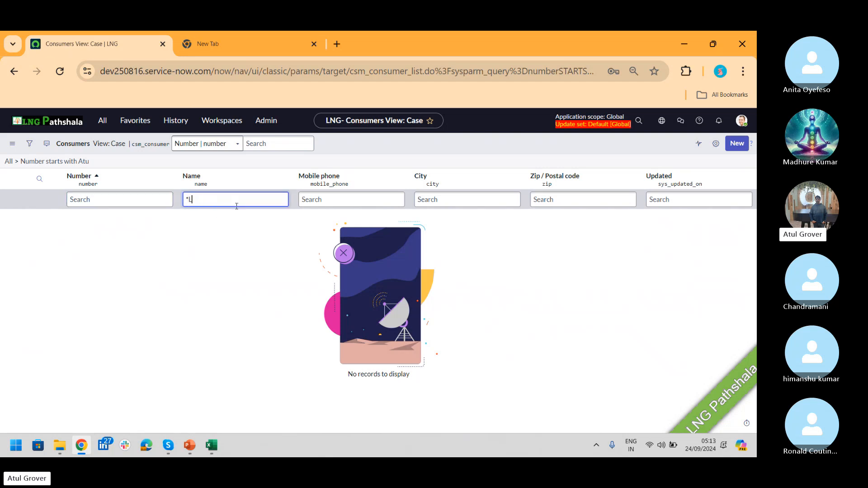
key("Return")
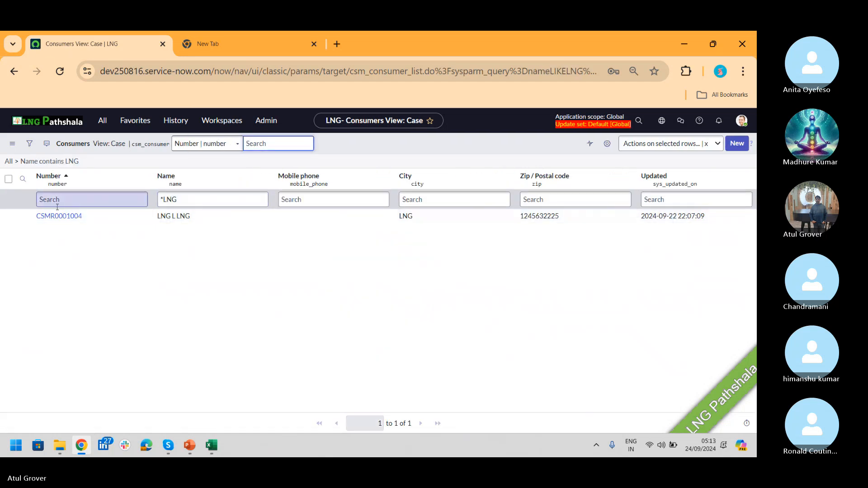
left_click(49, 217)
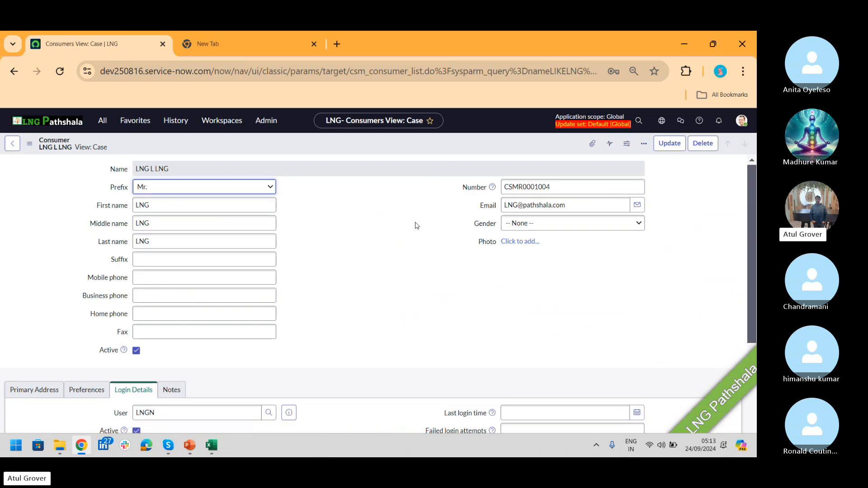
- Review the consumer's linked login user, then return to the Consumers list
left_click_drag(750, 187, 740, 263)
left_click(286, 271)
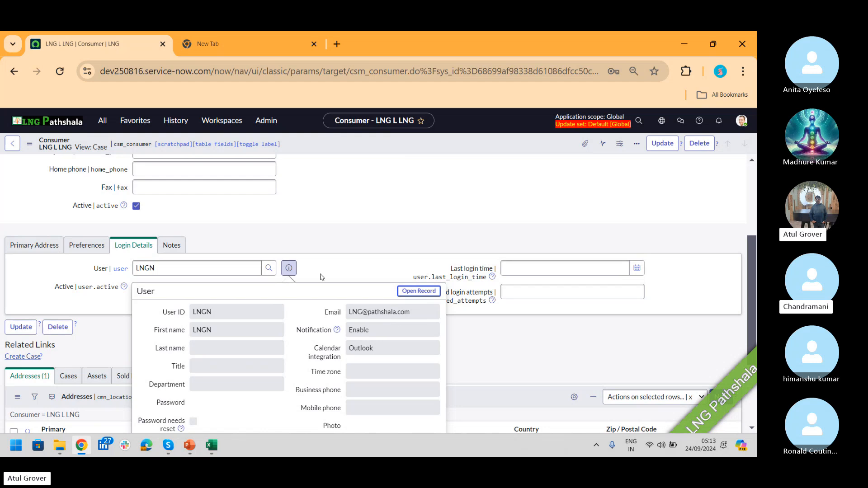
left_click(97, 124)
left_click(78, 250)
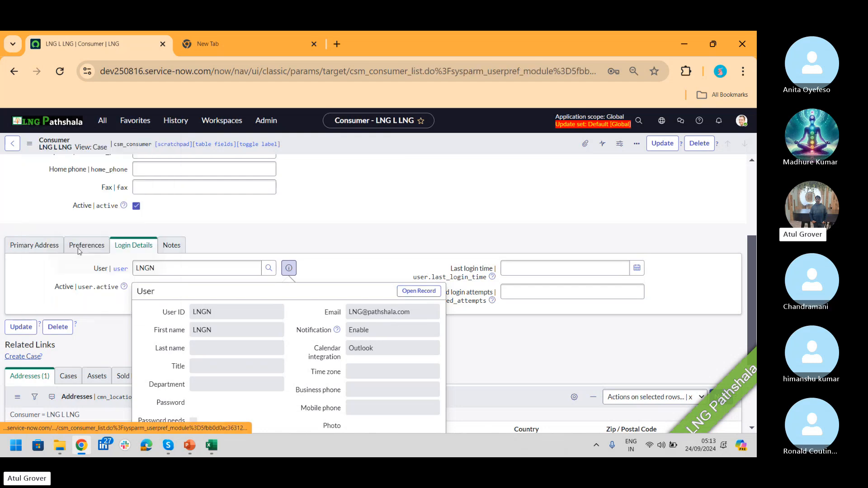
- Filter the Consumers list by Name with '*AB' and open the matching record
left_click(85, 199)
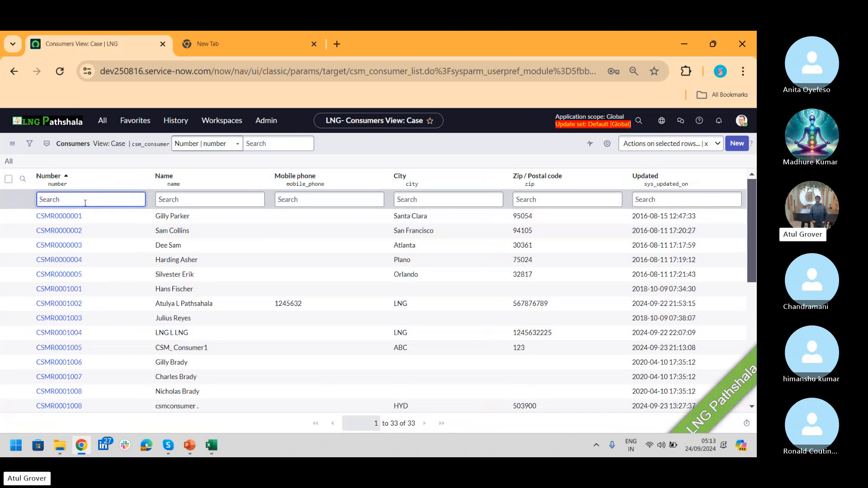
left_click(174, 199)
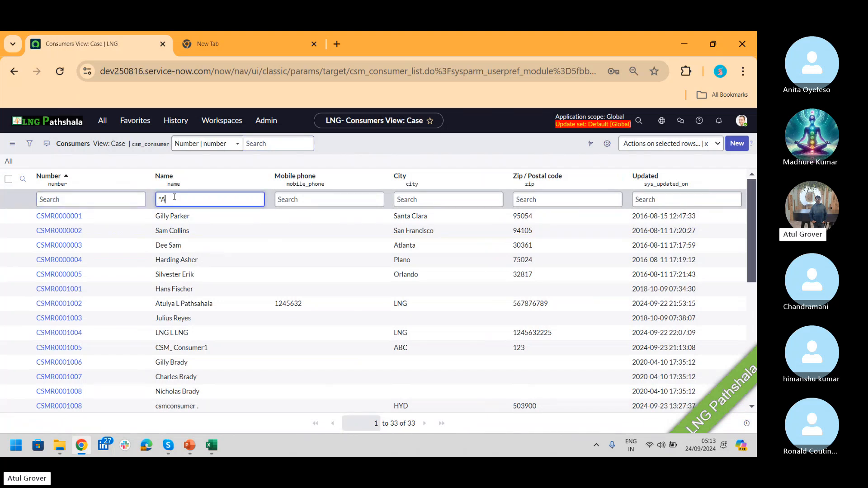
type("*AB")
key("Return")
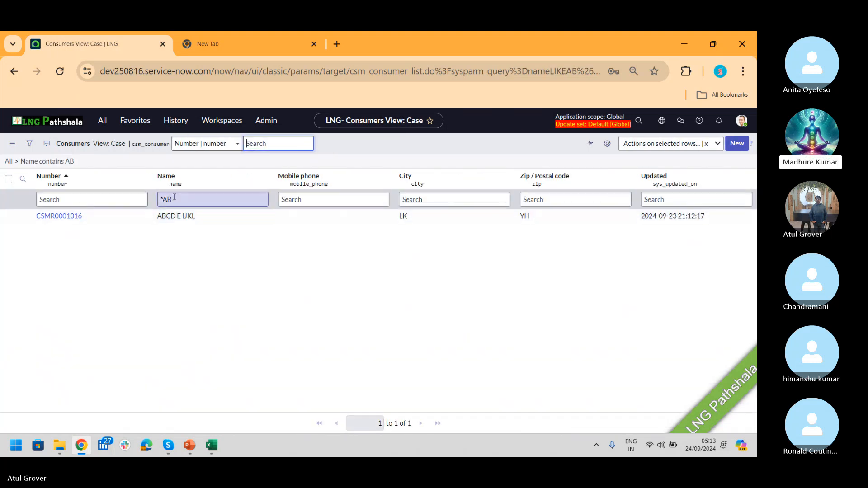
left_click(59, 216)
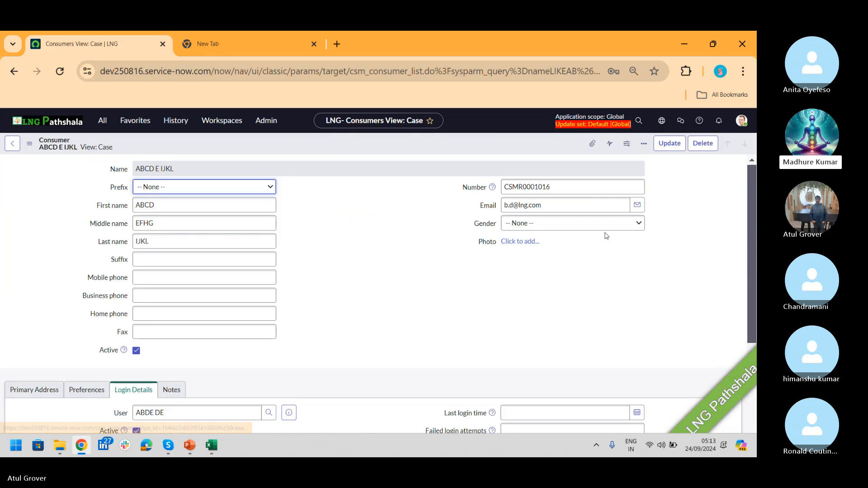
- Preview the consumer's linked user, then reload the full Consumers list
left_click_drag(752, 174, 749, 236)
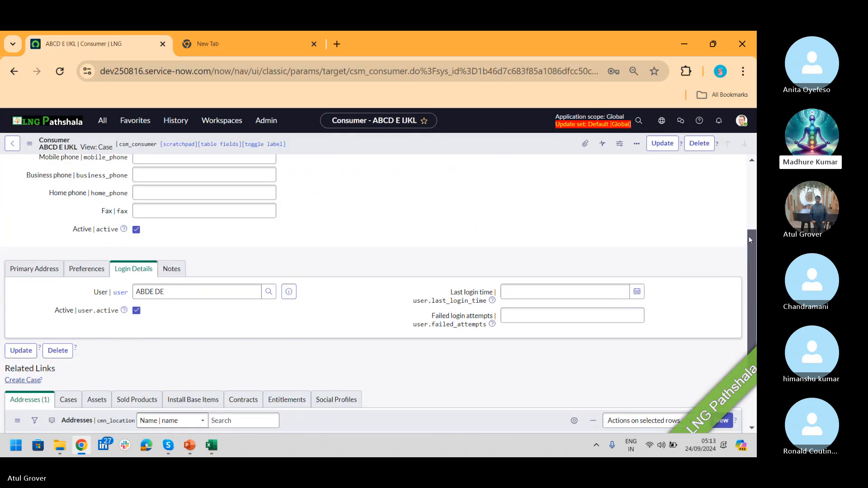
left_click(289, 281)
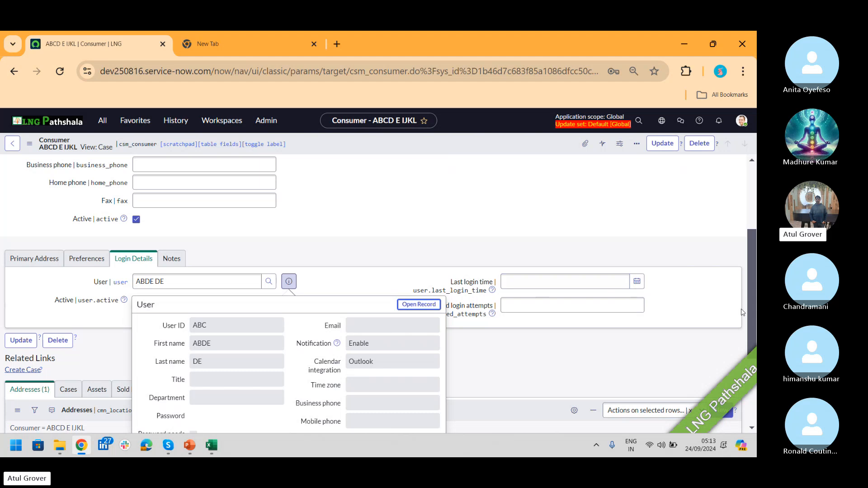
left_click_drag(753, 317, 755, 199)
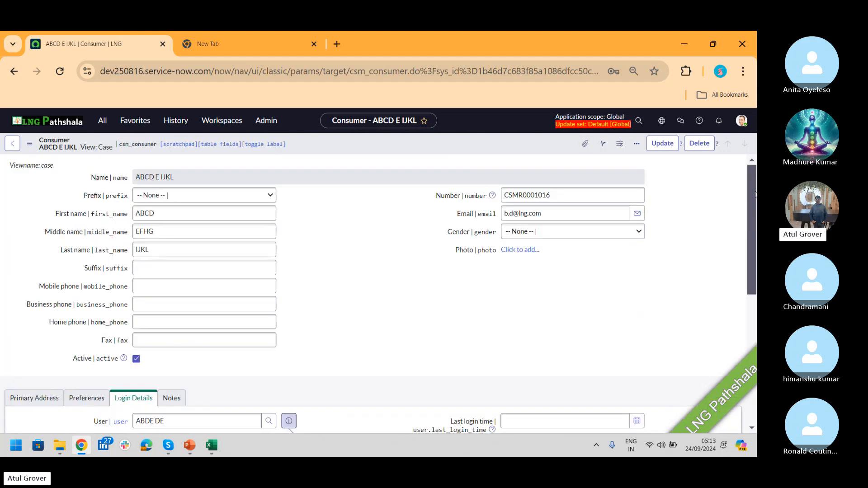
left_click(102, 121)
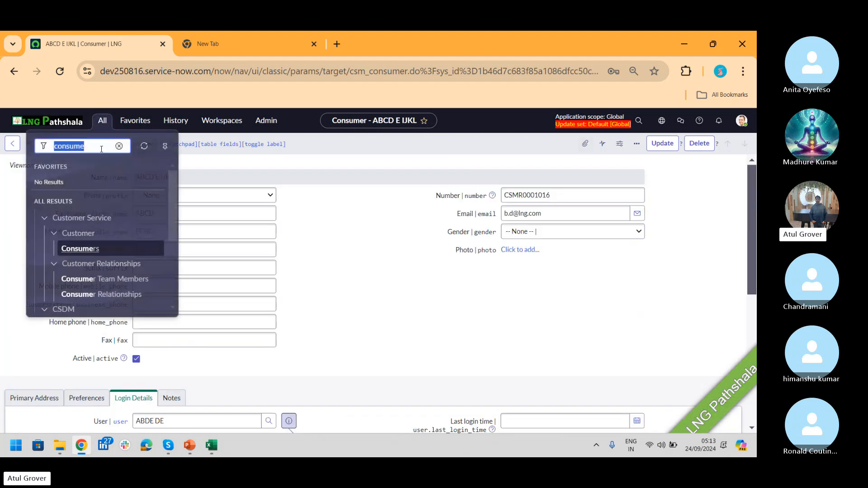
left_click(80, 248)
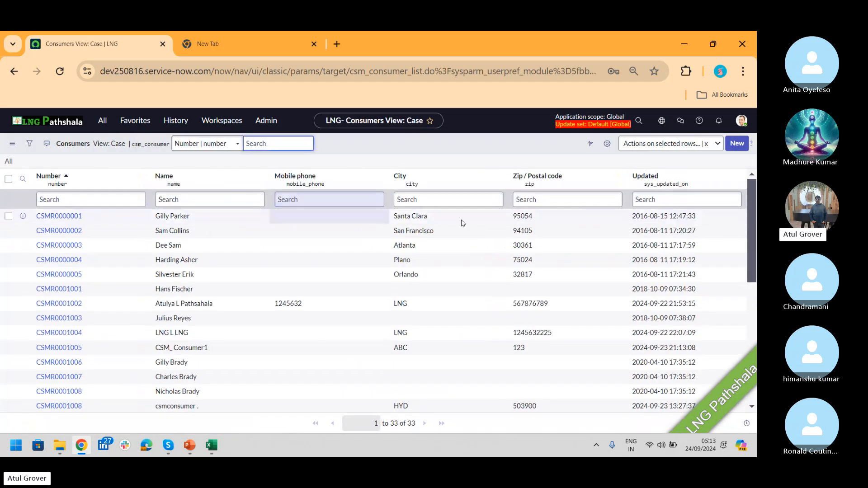
- Start a new consumer with prefix Mr., entering its first, middle and last names
left_click(737, 143)
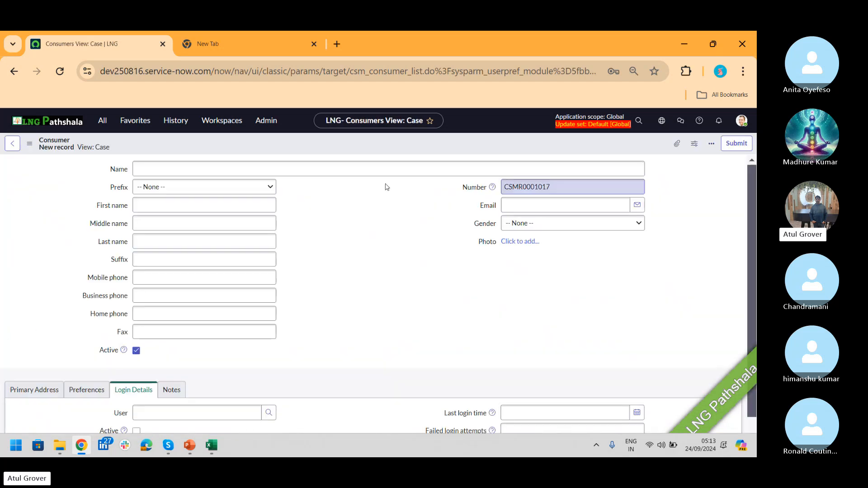
left_click(174, 181)
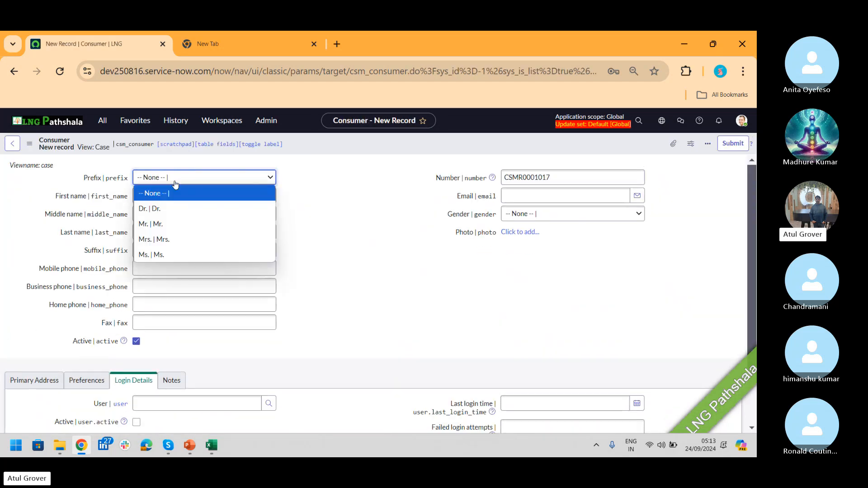
left_click(151, 224)
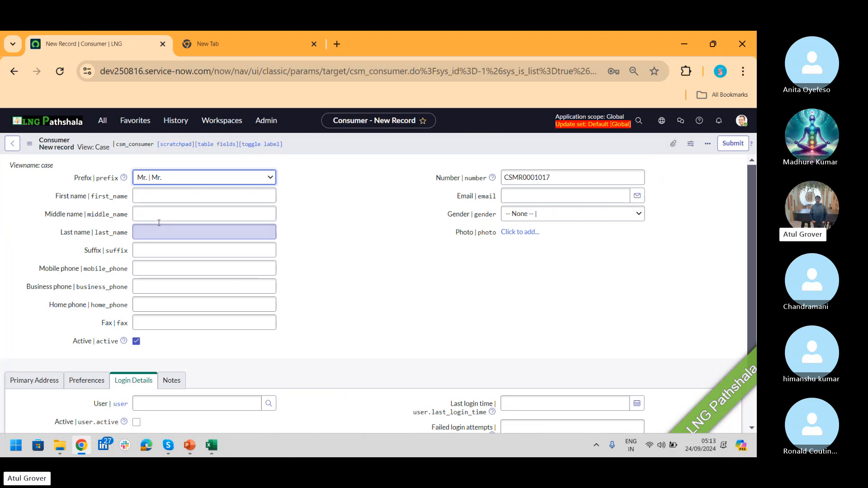
left_click(148, 200)
type("RON")
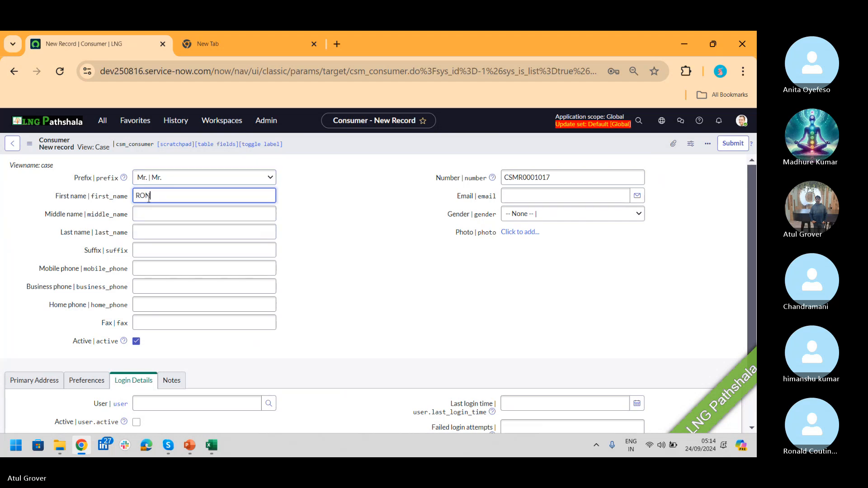
key("Tab")
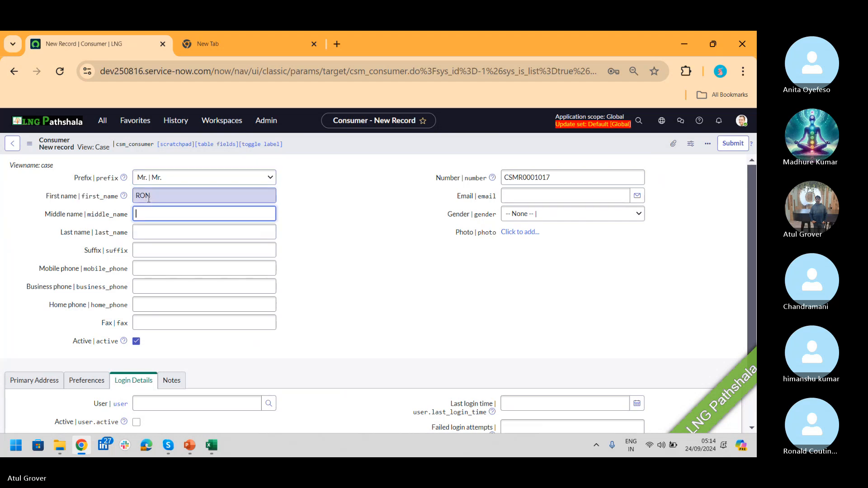
type("LM")
key("Tab")
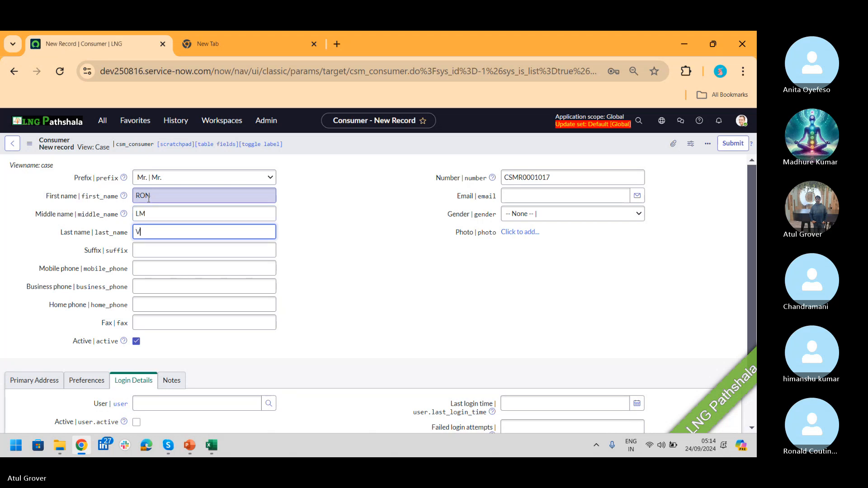
type("VC")
key("BackSpace")
key("BackSpace")
type("V")
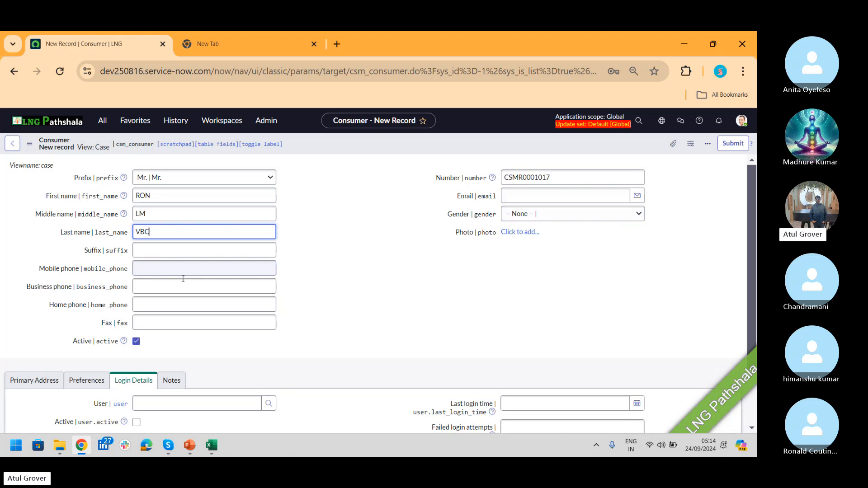
left_click(156, 251)
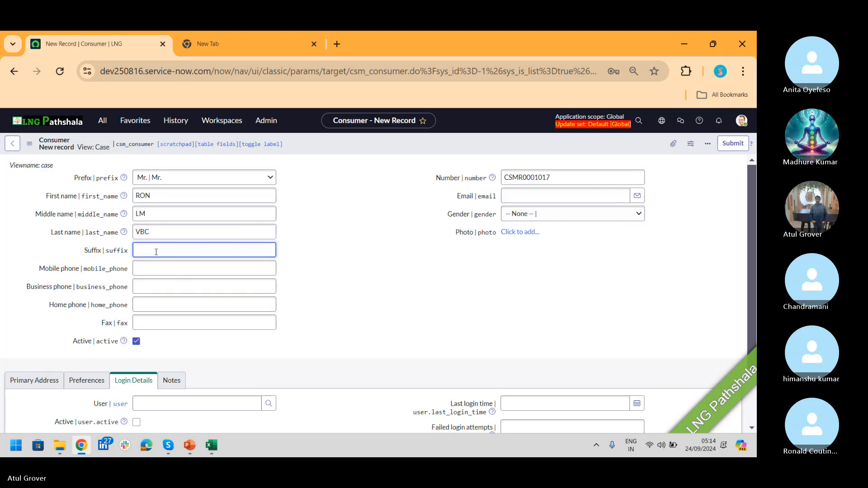
- Fill in the primary address street, city, state and zip, reusing it for billing and shipping
left_click(31, 381)
left_click_drag(749, 216, 746, 283)
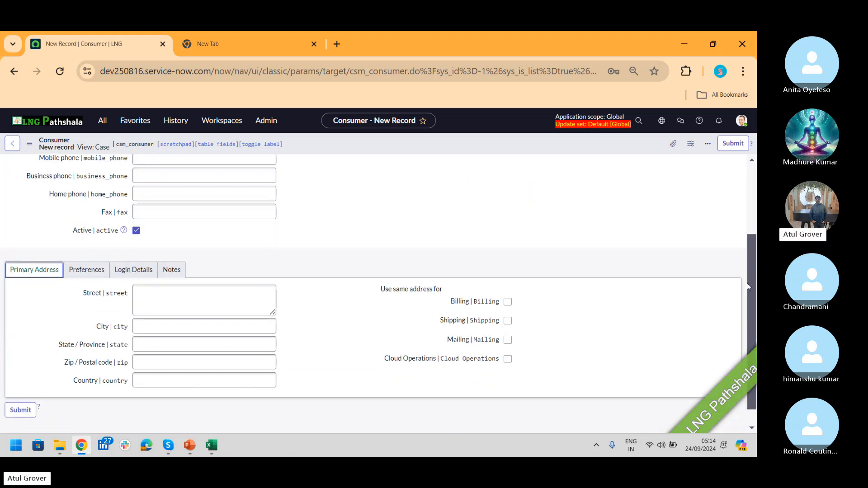
left_click(215, 303)
type("LK")
key("Tab")
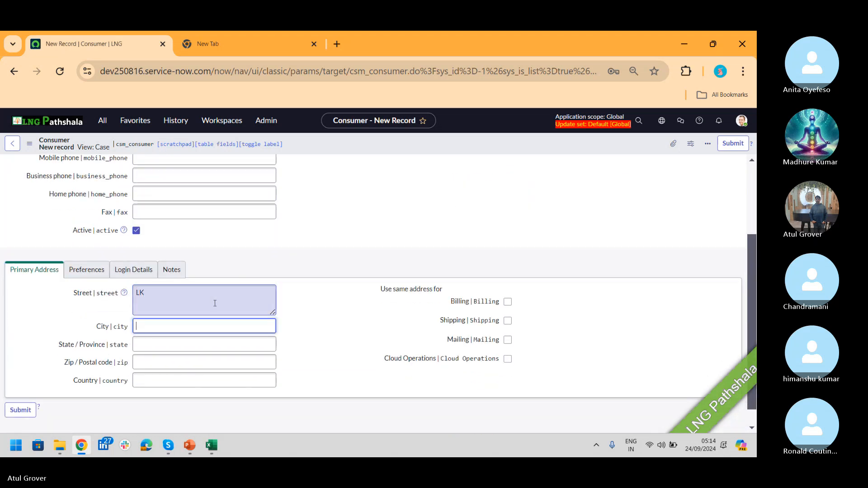
type("NG")
key("Tab")
type("JH")
key("Tab")
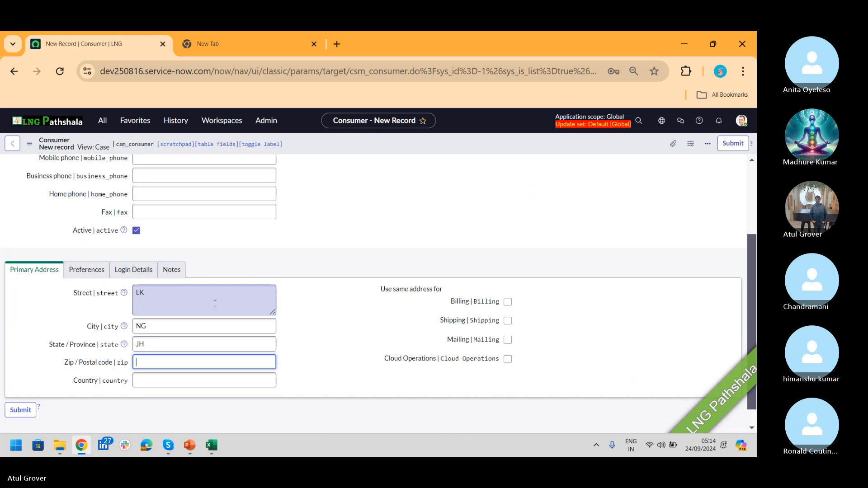
type("HJ")
key("Tab")
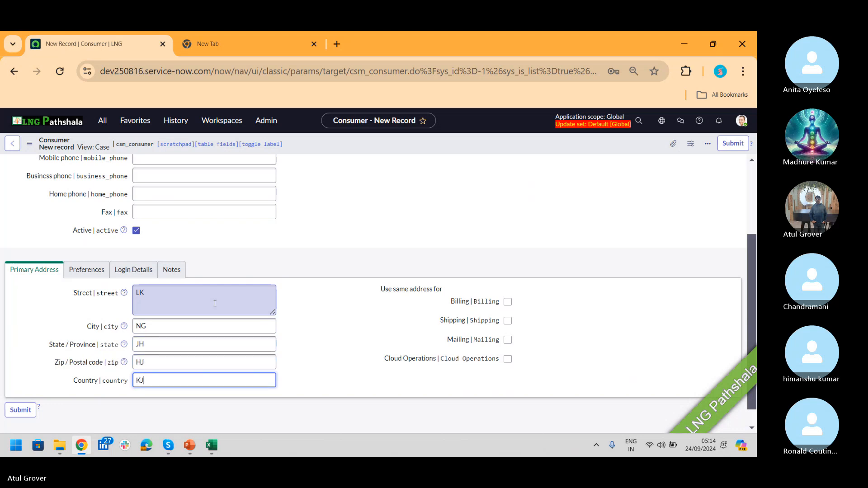
key("Tab")
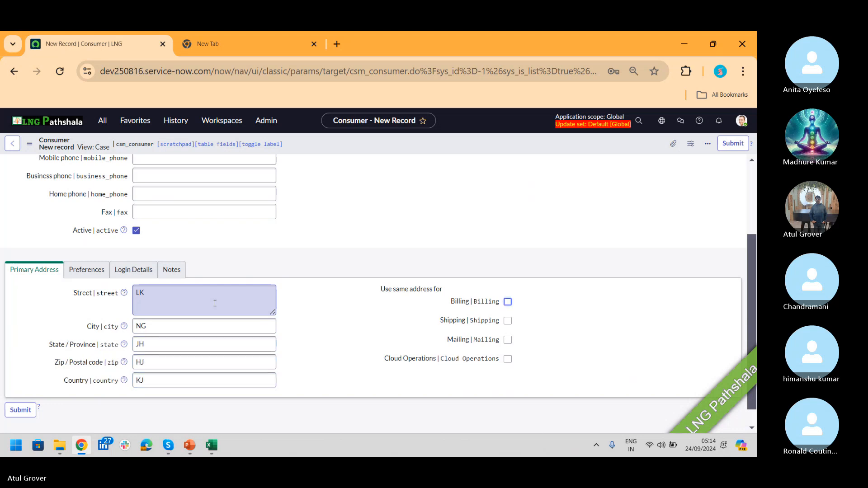
left_click(507, 302)
left_click(508, 320)
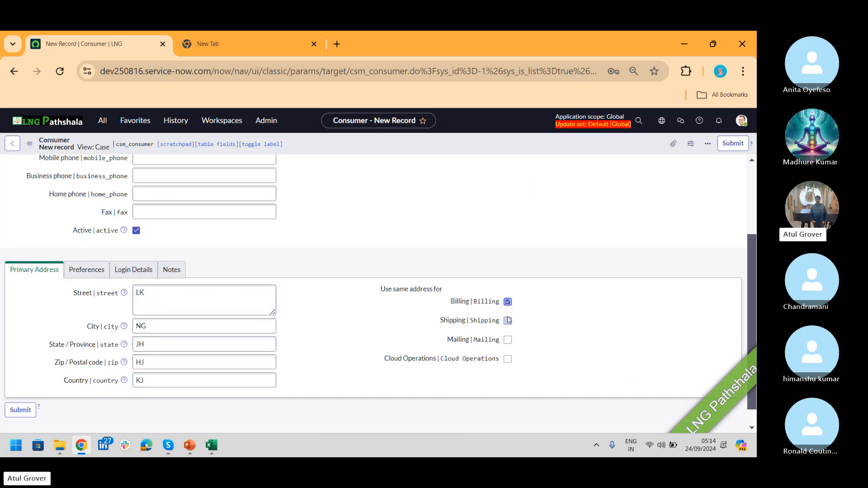
- Set the consumer's preferred language to English
left_click(105, 270)
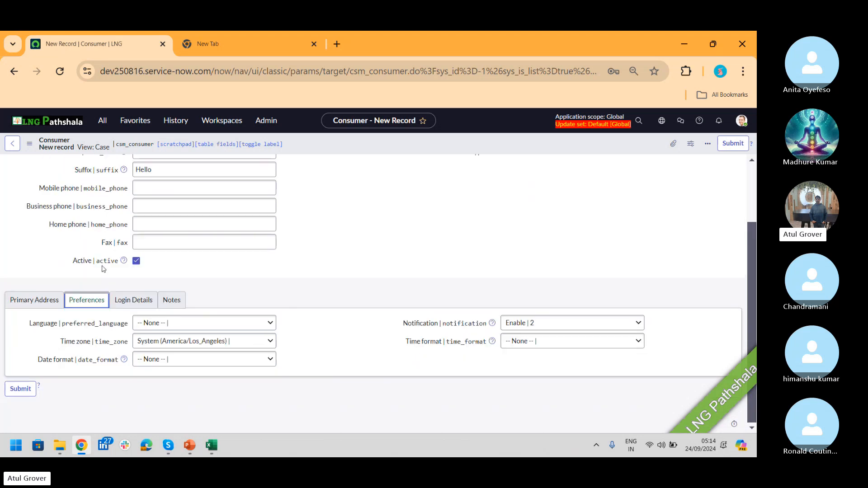
left_click(228, 326)
left_click(171, 353)
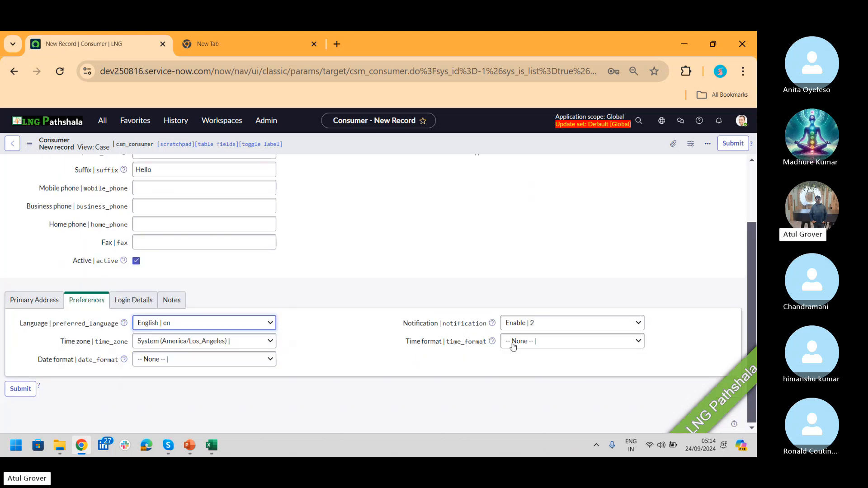
left_click(135, 299)
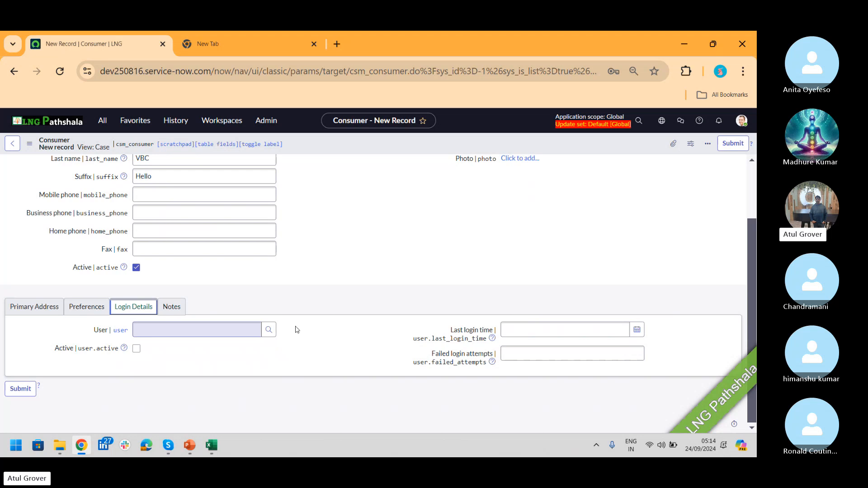
- Create a new login user with user ID, first and last name, link it, and submit the consumer
left_click(270, 330)
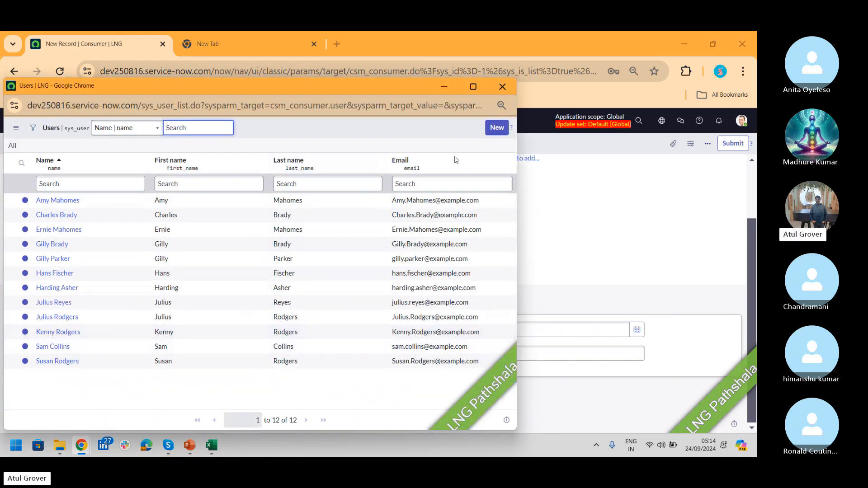
left_click(497, 132)
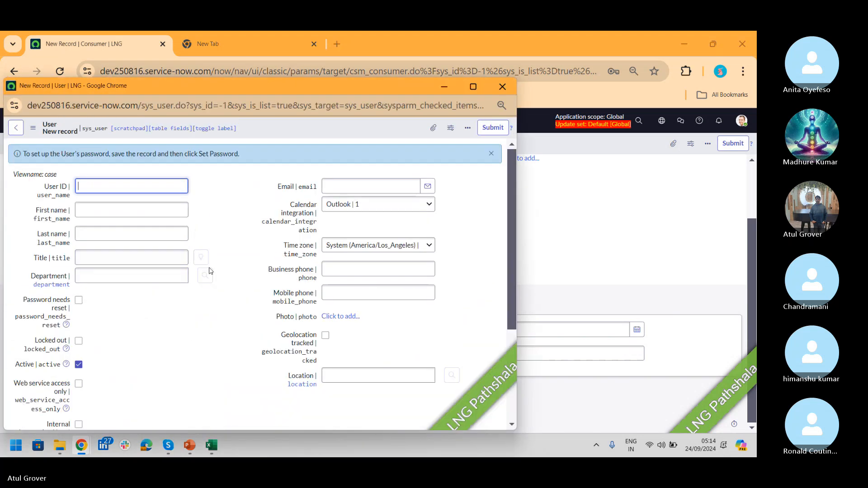
type("RON")
key("Tab")
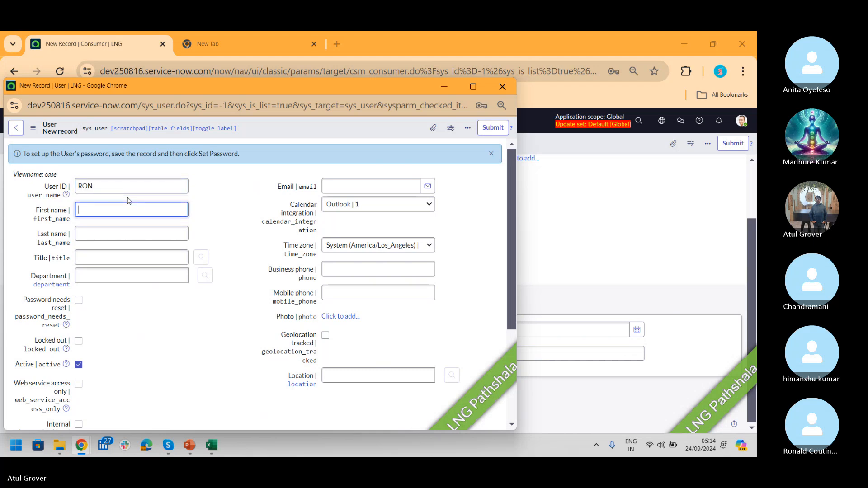
type("R")
key("Tab")
type("ON")
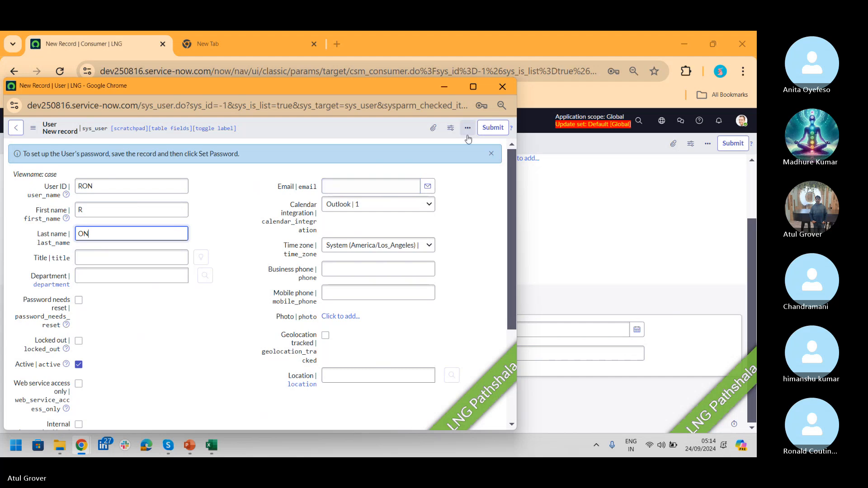
left_click(491, 129)
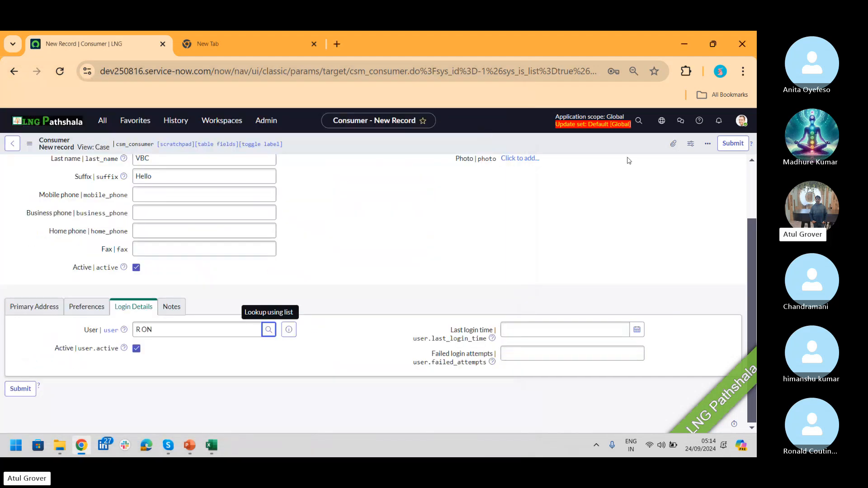
left_click(732, 143)
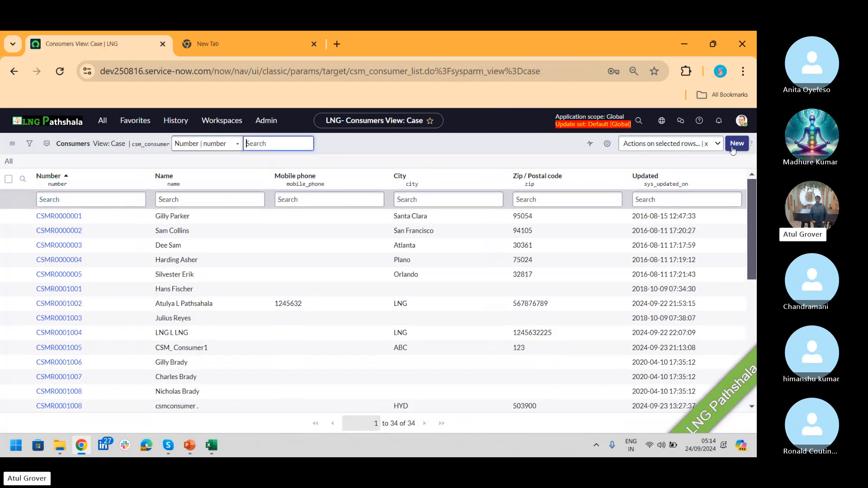
- Filter the Consumers list by the consumer's name and open the new record
left_click(177, 199)
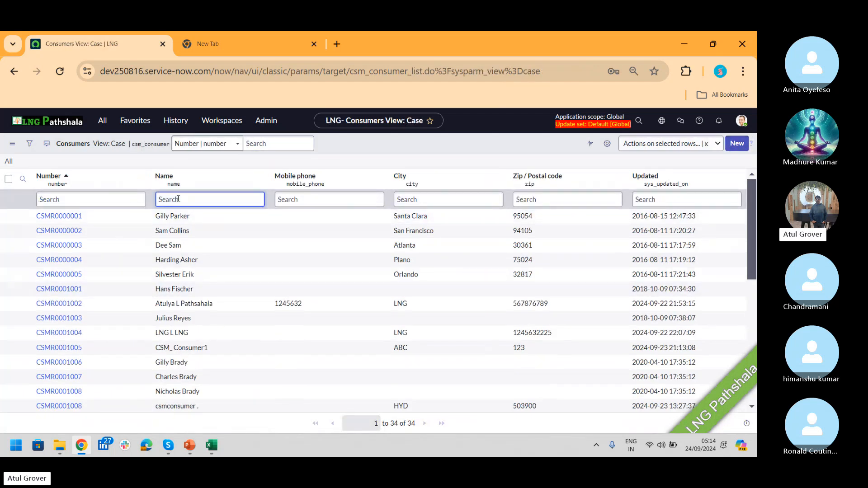
type("RON")
key("Return")
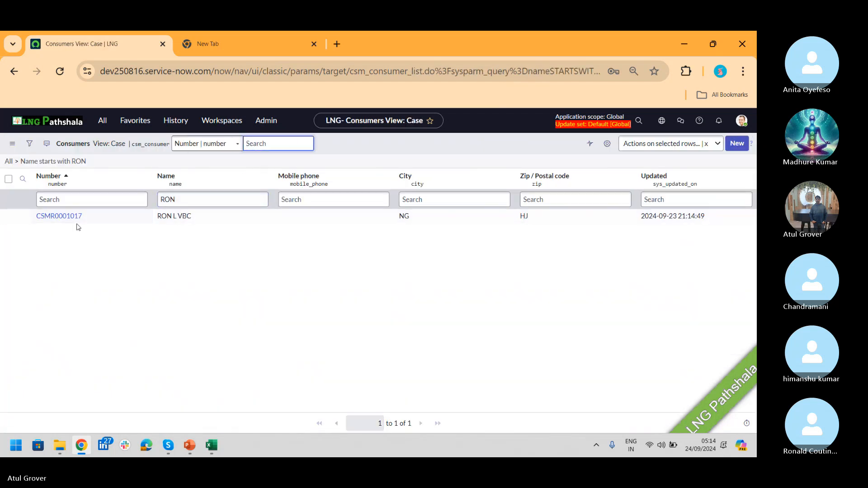
left_click(68, 216)
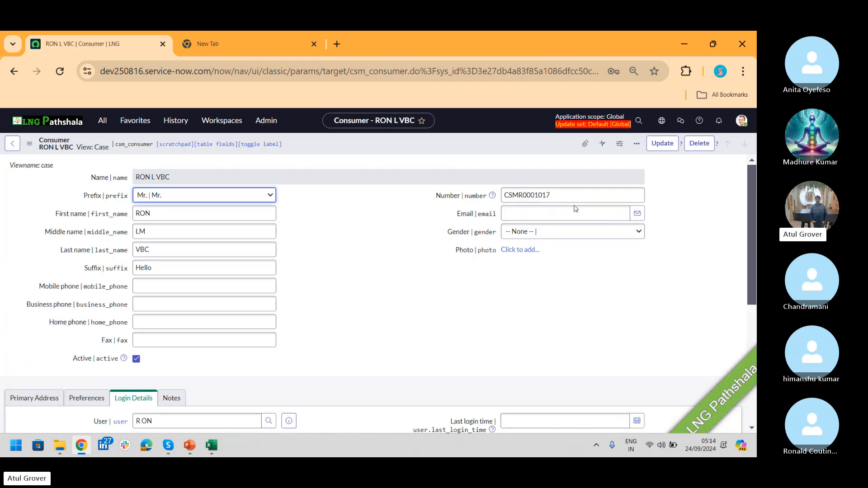
- Enter the consumer's e-mail address and save with Update
left_click(575, 210)
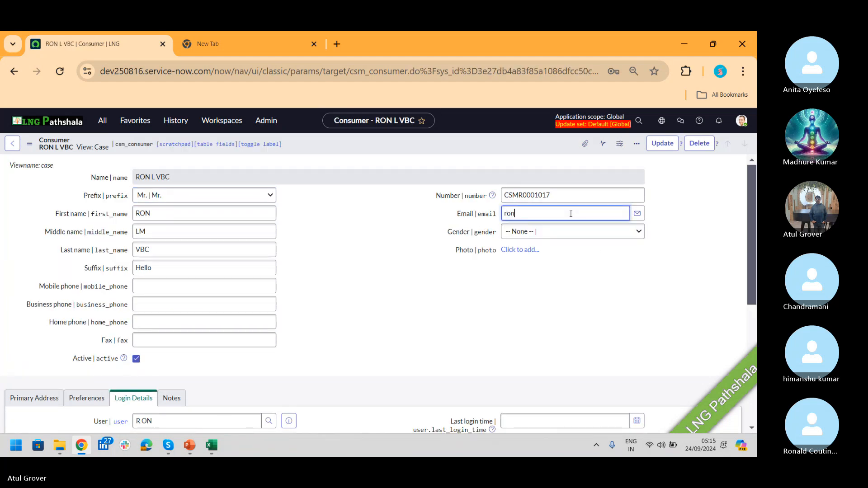
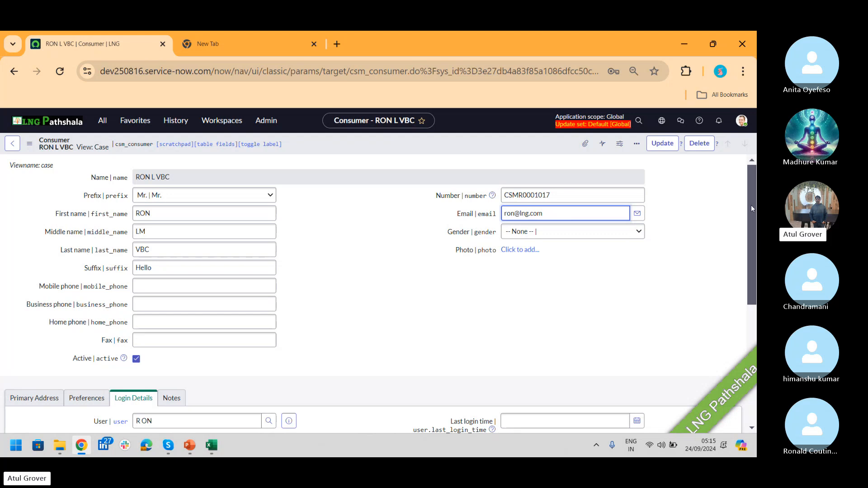
left_click_drag(751, 204, 750, 217)
left_click(672, 144)
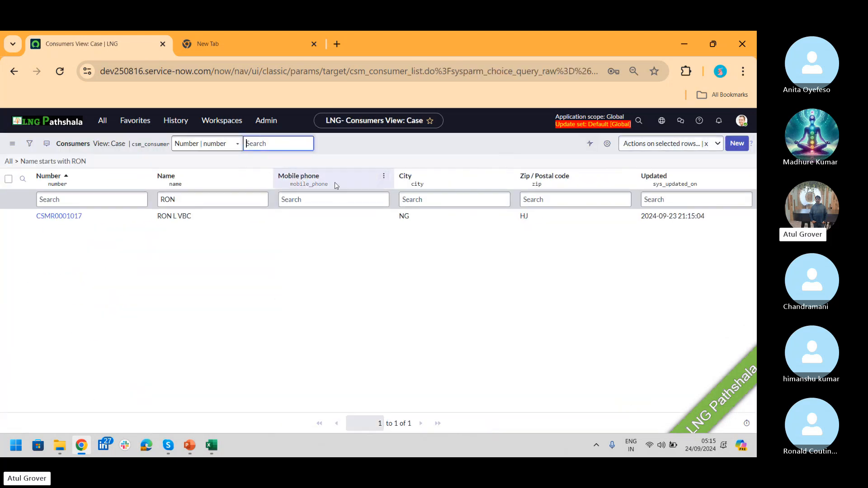
left_click(50, 217)
scroll(215, 170, "down", 5)
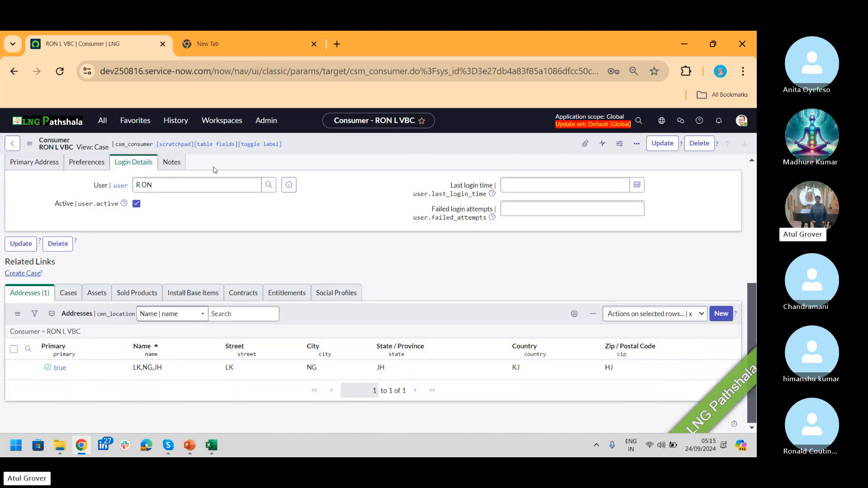
left_click(289, 185)
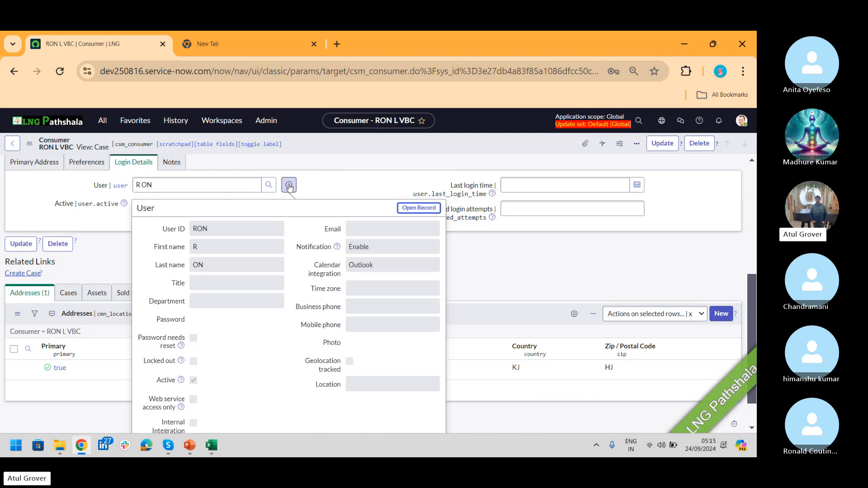
left_click(398, 194)
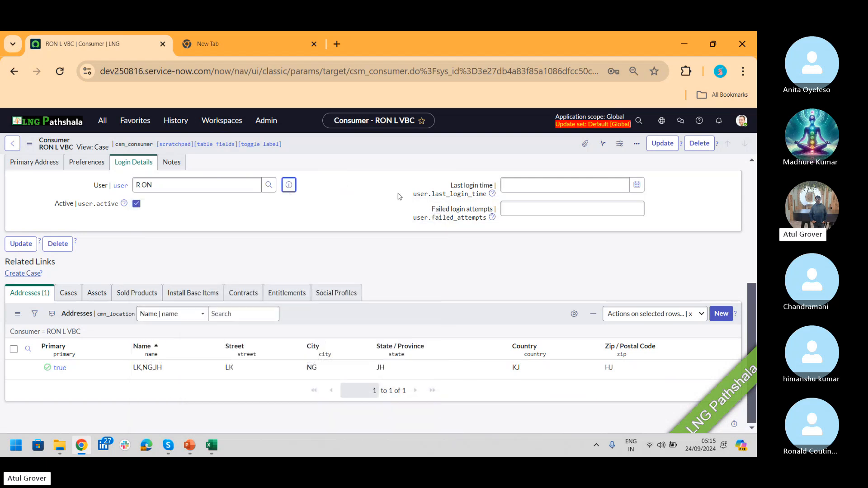
- Set the consumer's Gender to Male
left_click_drag(752, 323, 752, 198)
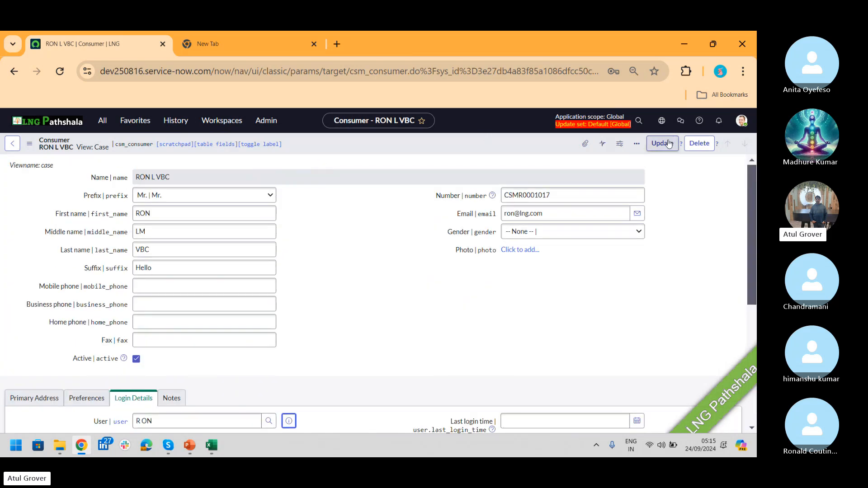
left_click(557, 233)
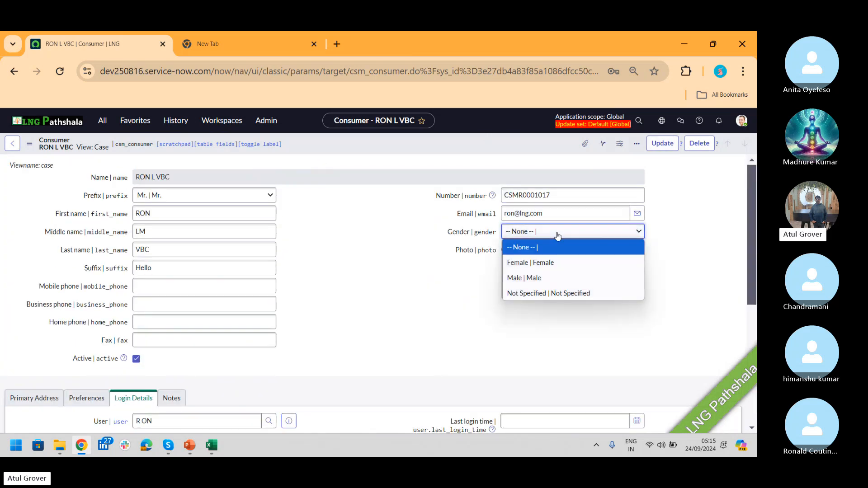
left_click(529, 278)
left_click(168, 284)
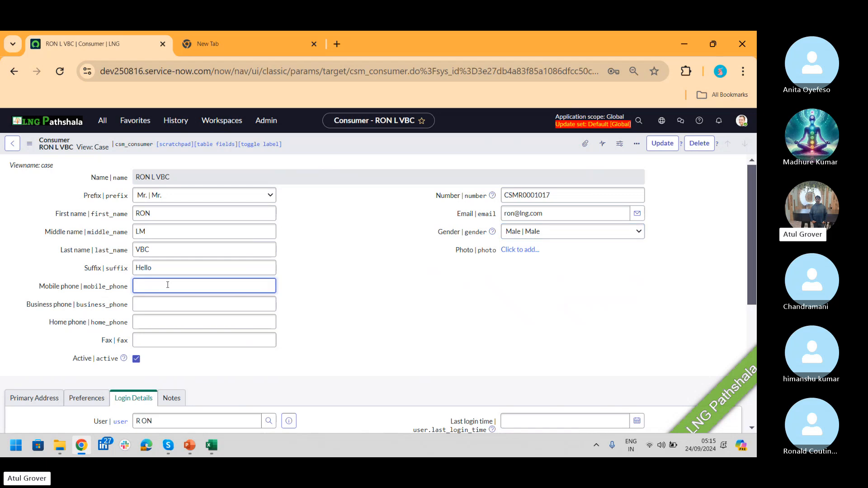
type("76869900")
key("Tab")
type("25631331")
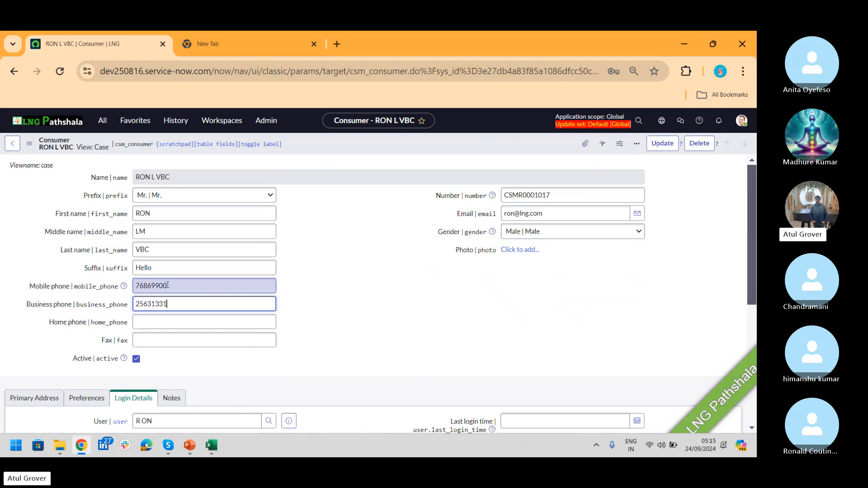
key("Tab")
type("2451233")
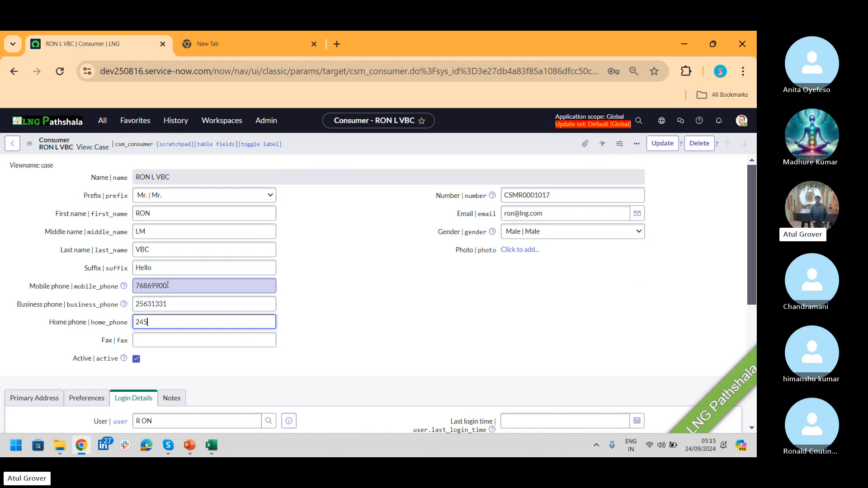
key("Tab")
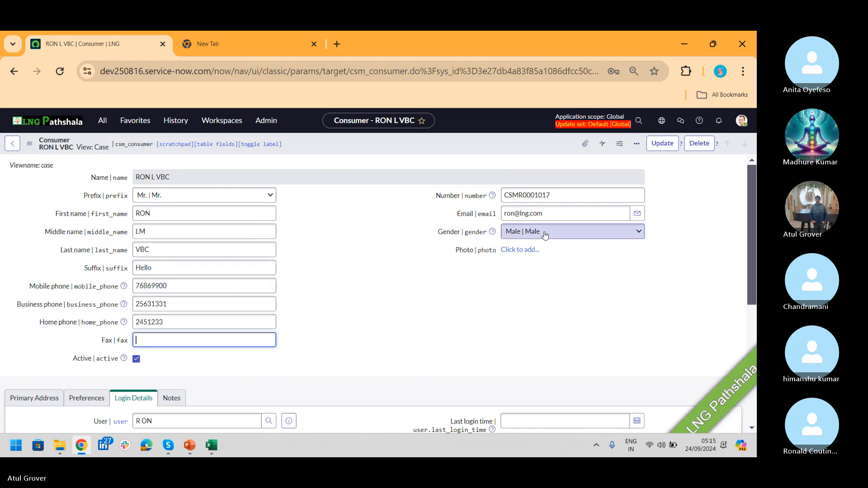
left_click(672, 145)
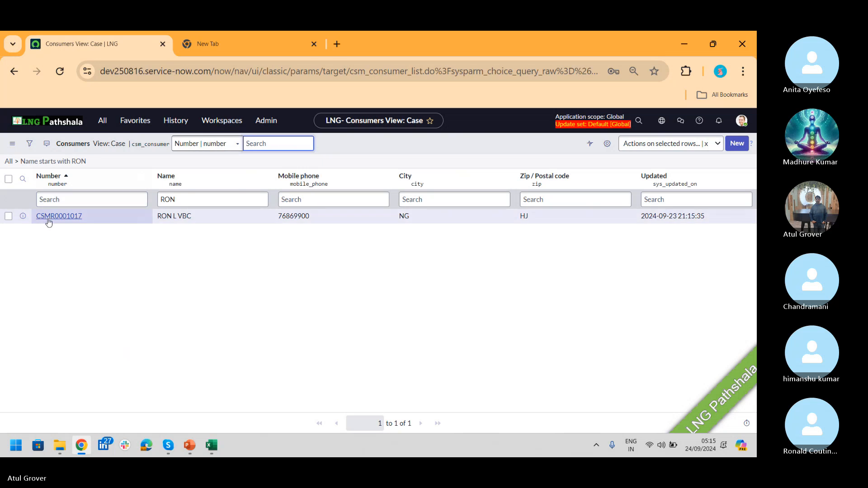
left_click(45, 216)
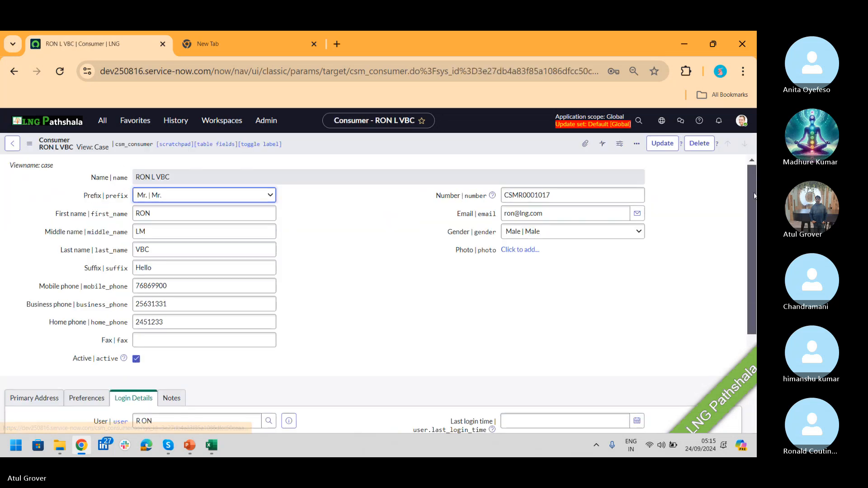
left_click_drag(750, 186, 748, 242)
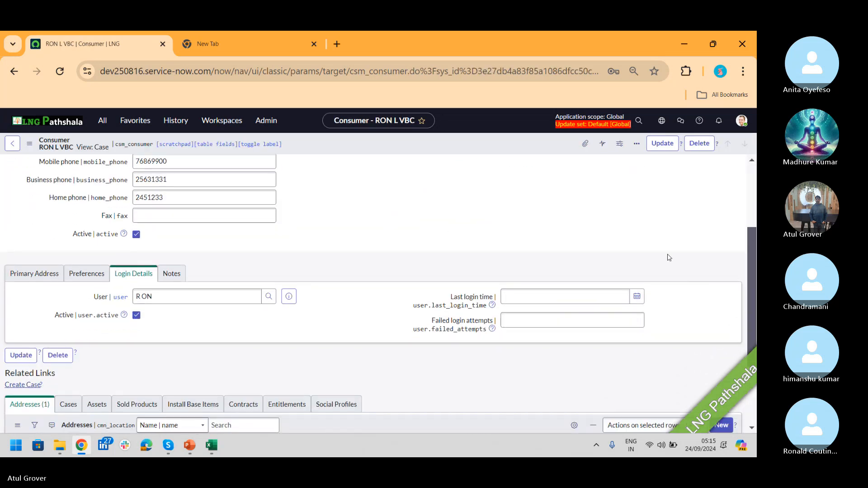
left_click(289, 296)
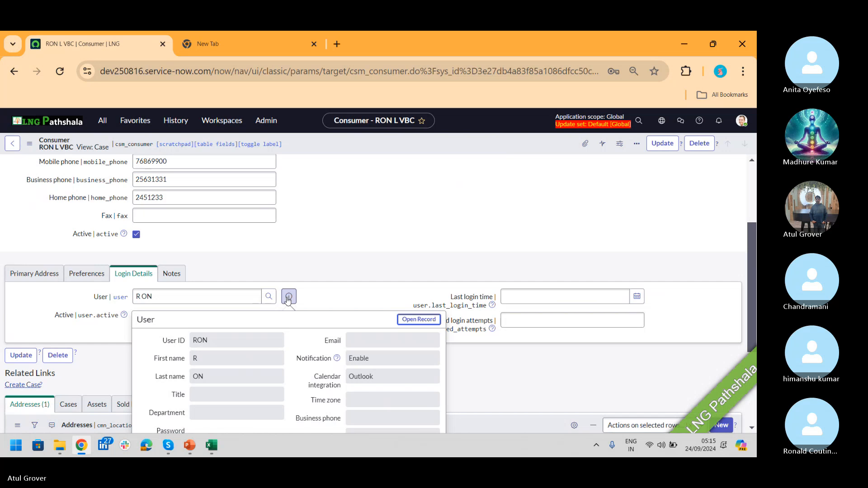
key("Escape")
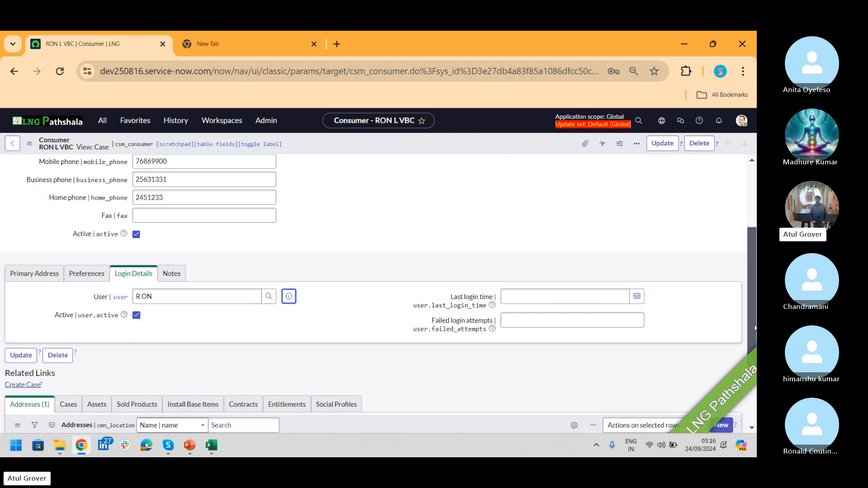
scroll(752, 324, "up", 3)
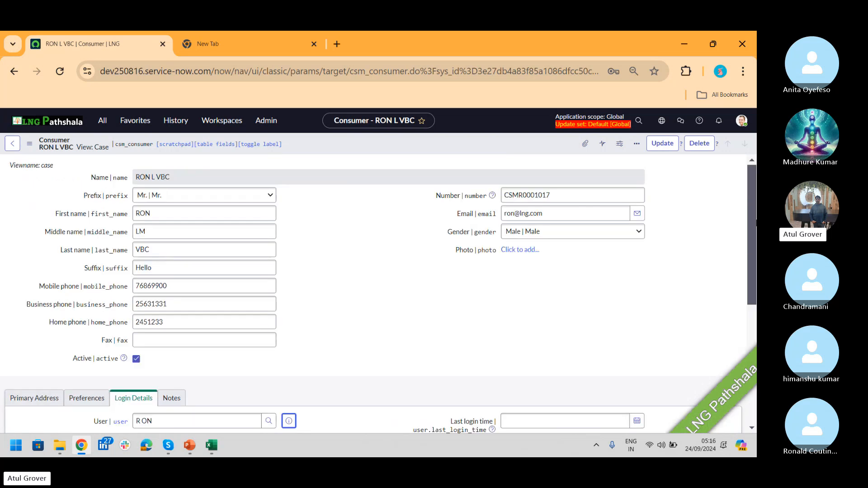
left_click(564, 217)
key("BackSpace")
key("BackSpace")
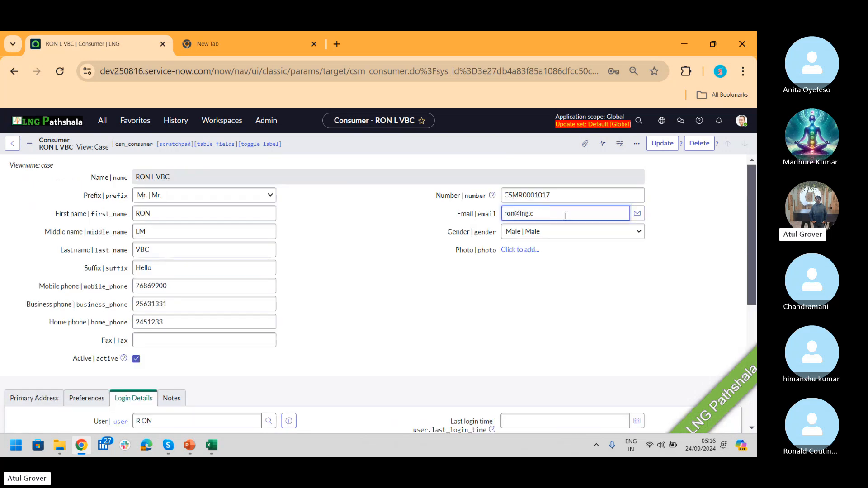
key("BackSpace")
key("BackSpace")
key("BackSpace")
key("BackSpace")
key("BackSpace")
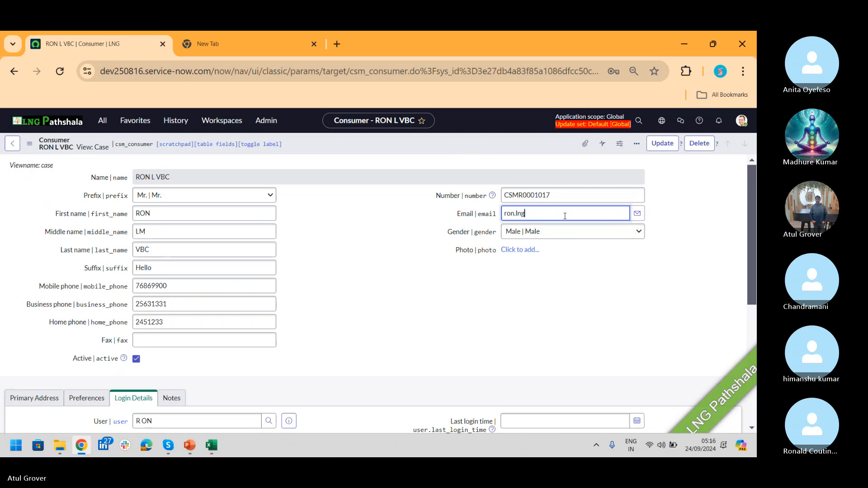
left_click(673, 145)
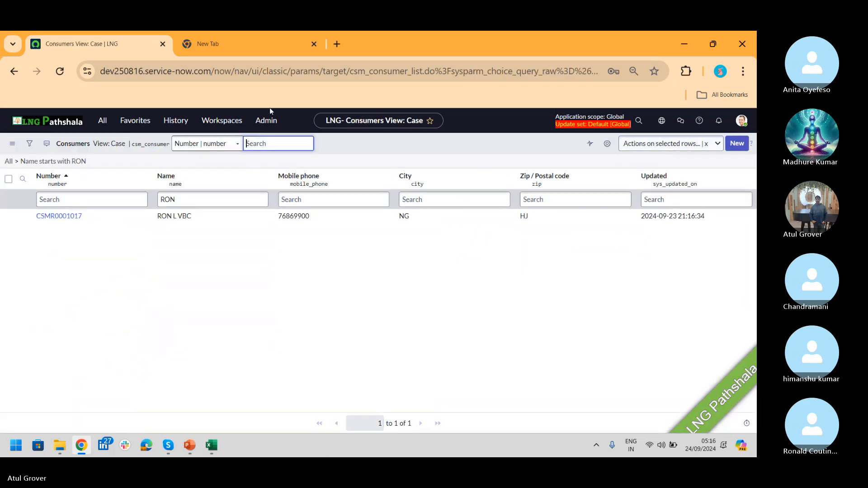
left_click(47, 216)
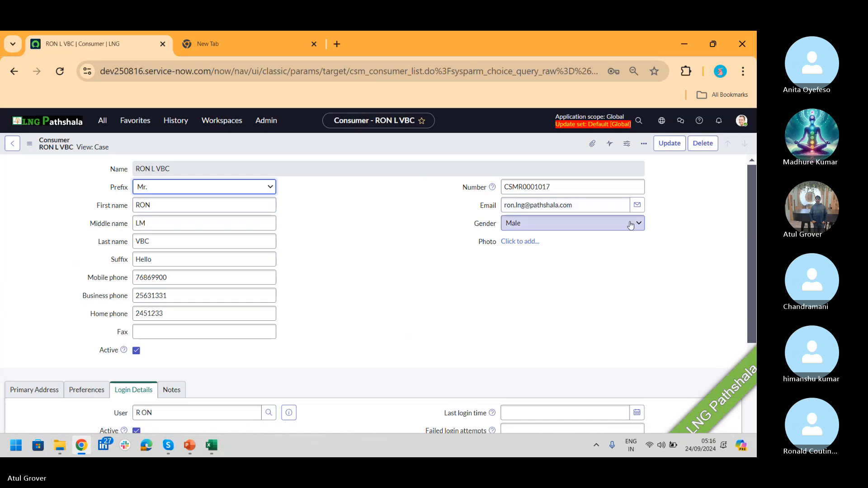
left_click_drag(751, 189, 750, 253)
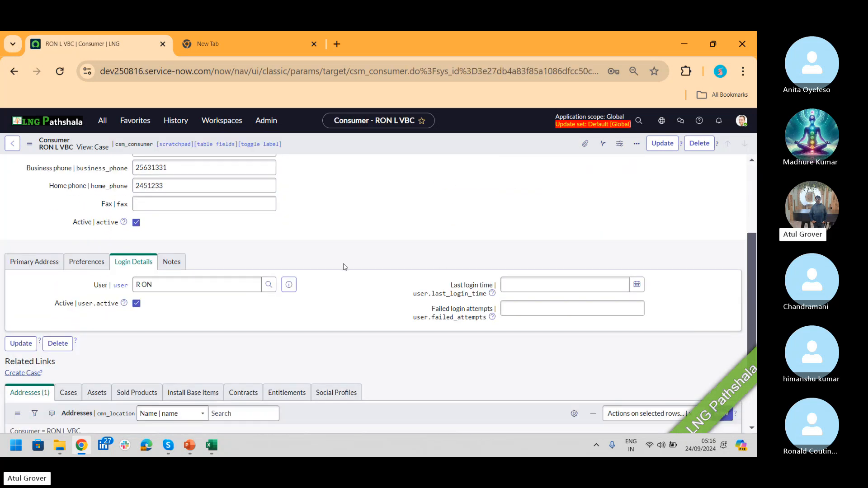
left_click(289, 285)
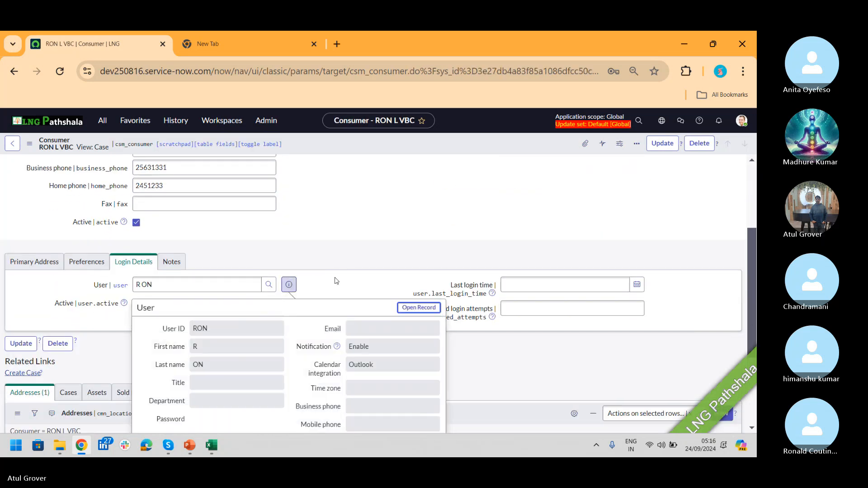
left_click(454, 213)
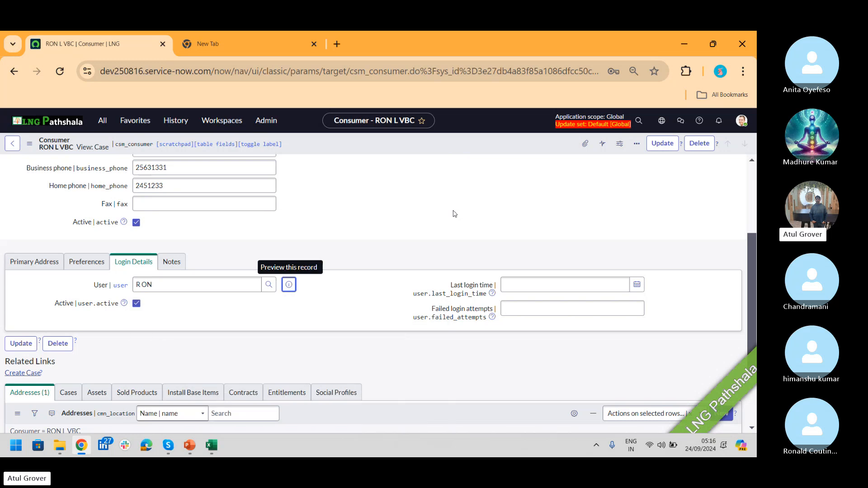
key("alt+Tab")
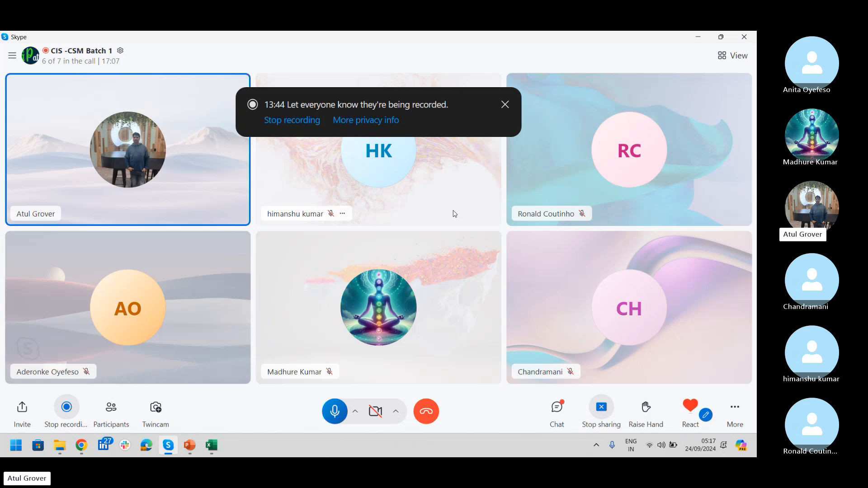
- On the Primary Address tab, replace zip code HJ with 123452313 and save
key("alt+Tab")
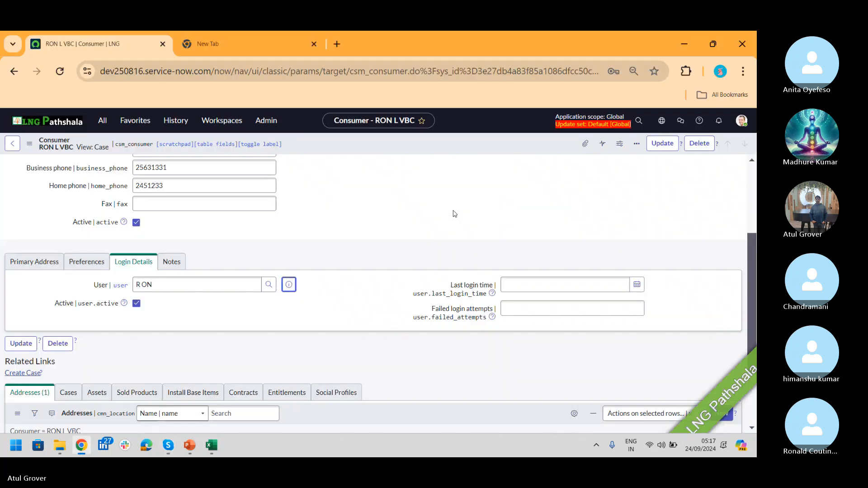
left_click(46, 264)
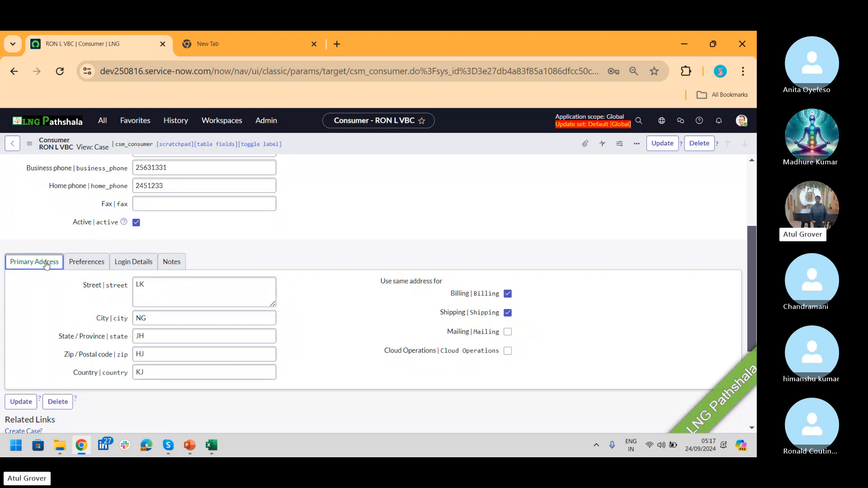
left_click(160, 348)
key("BackSpace")
key("BackSpace")
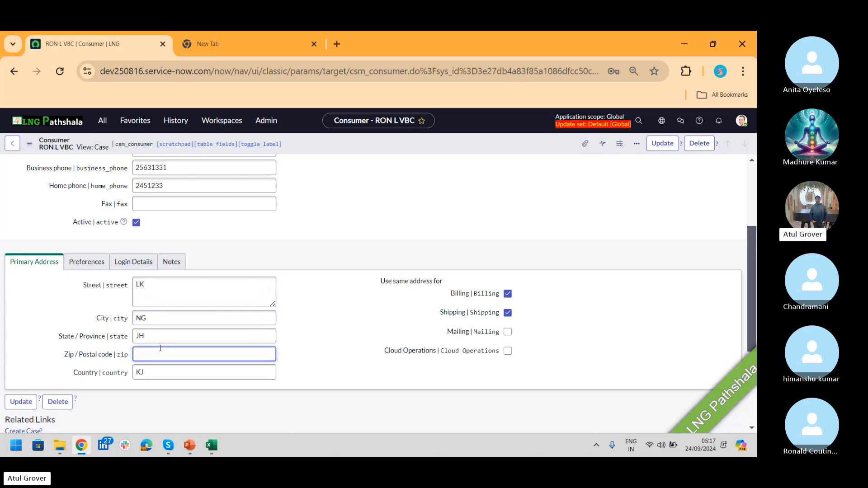
type("123452313")
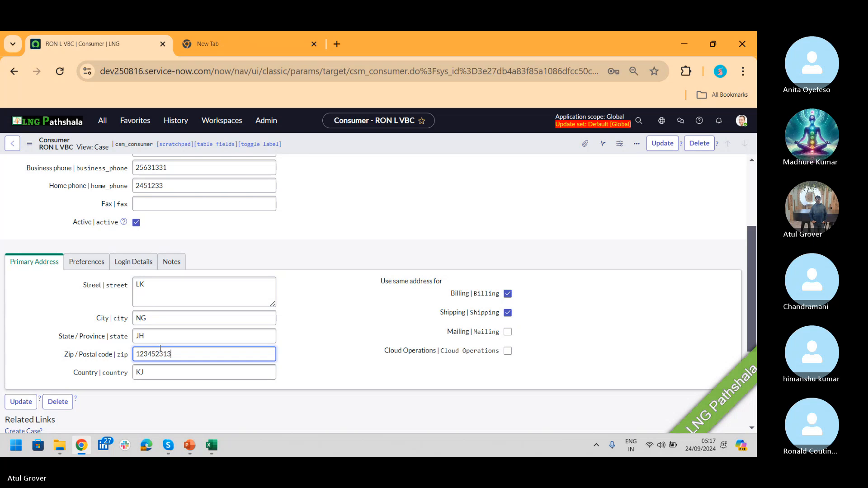
right_click(519, 154)
left_click(527, 157)
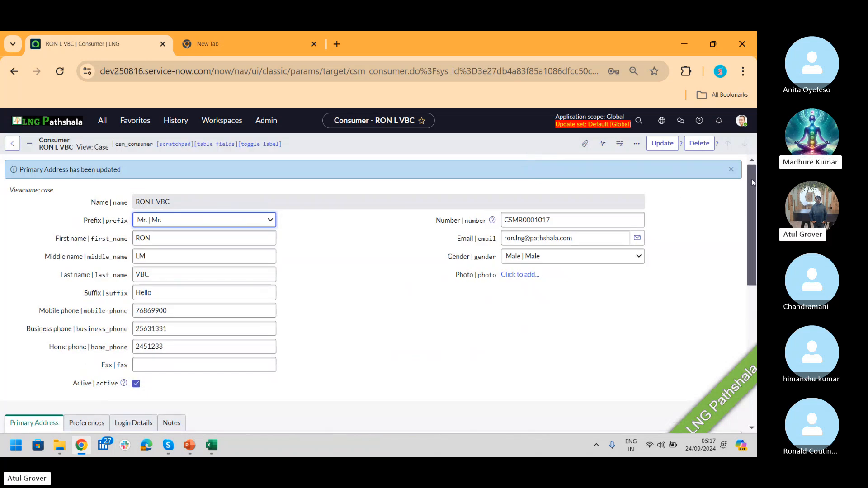
- Preview the linked user RON from the Login Details section
left_click_drag(749, 179, 755, 287)
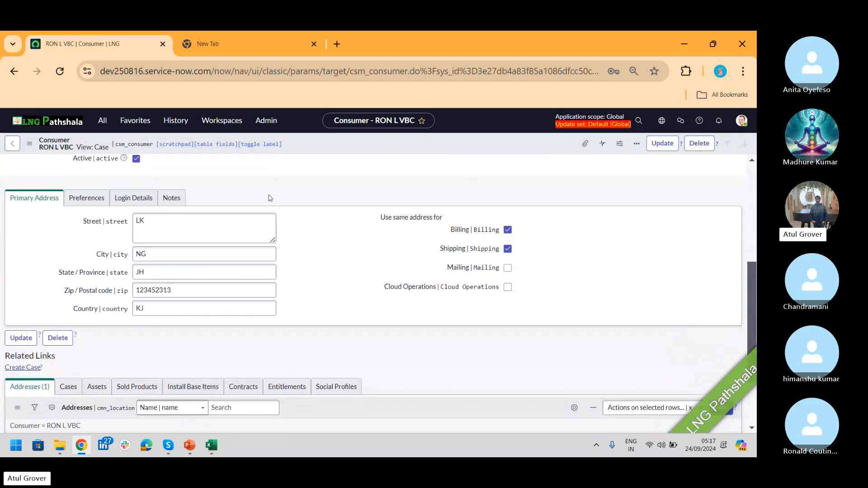
left_click(118, 203)
left_click(288, 221)
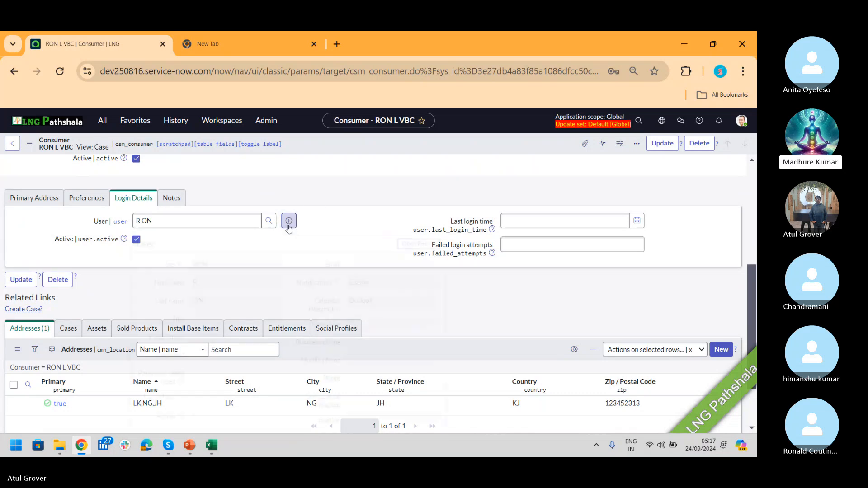
left_click(383, 184)
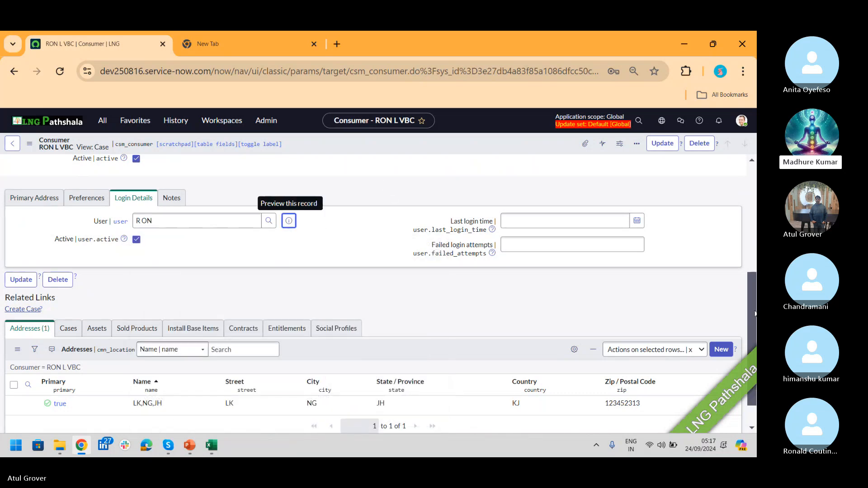
left_click_drag(749, 319, 754, 166)
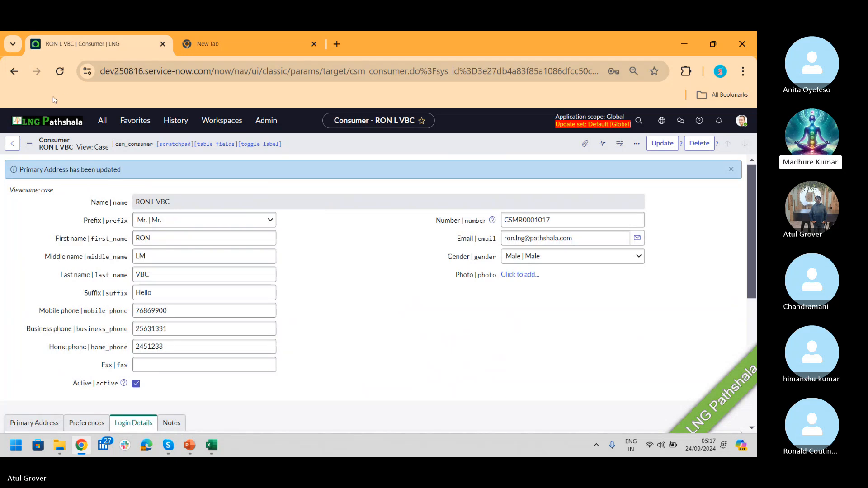
- Dismiss the All navigator and preview the consumer's linked user
left_click(104, 121)
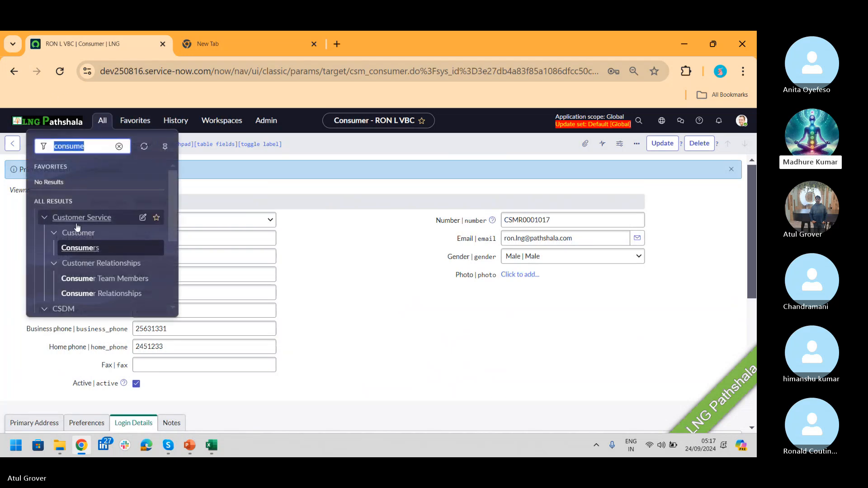
left_click(357, 258)
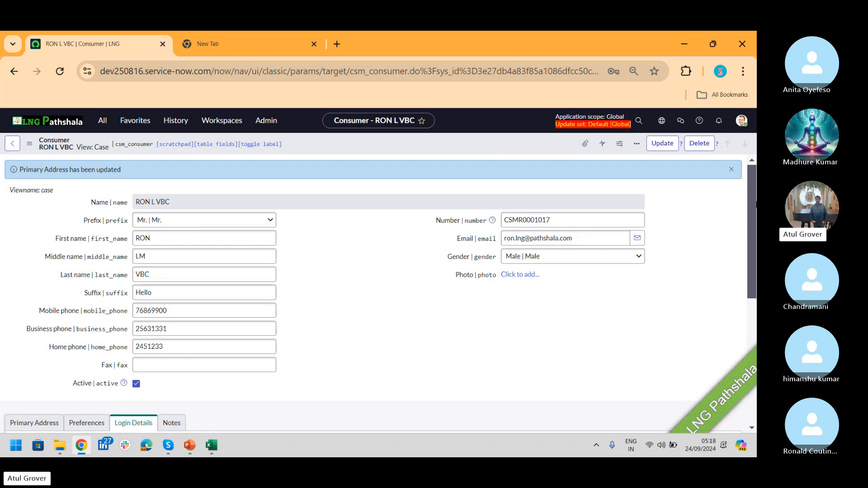
scroll(753, 197, "down", 4)
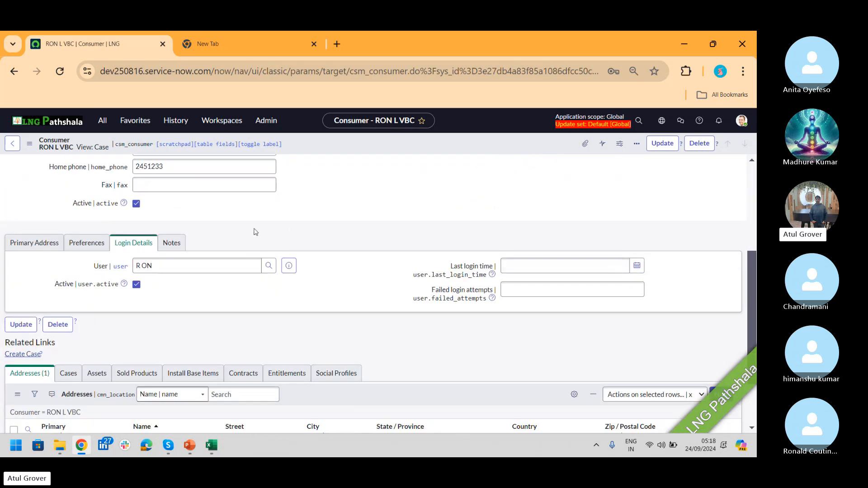
left_click(287, 265)
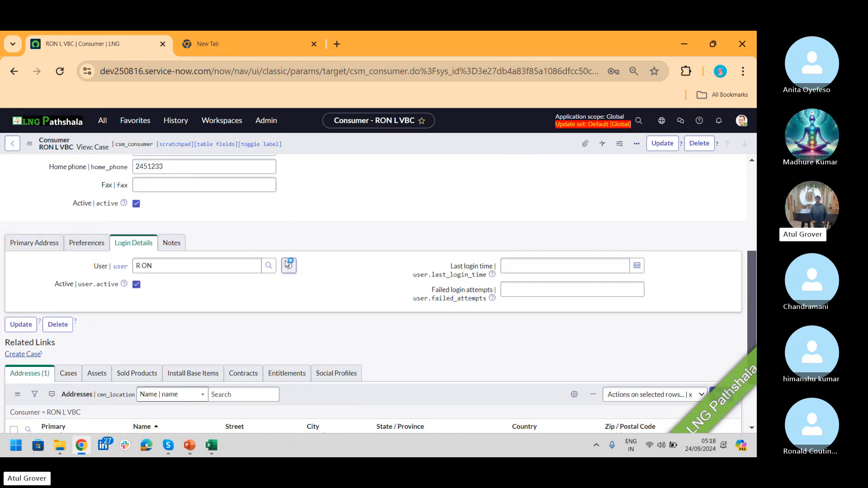
- Reload the consumer form, confirm the user is still RON, then return to Skype
right_click(368, 141)
left_click(407, 282)
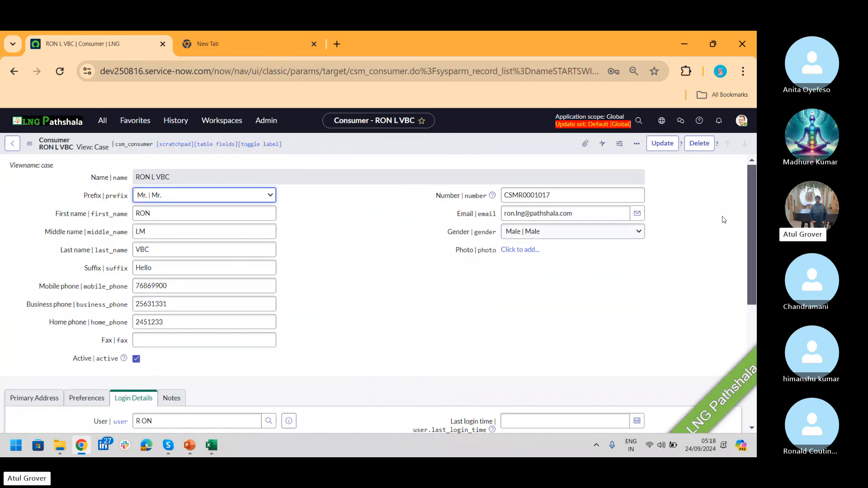
scroll(751, 177, "down", 3)
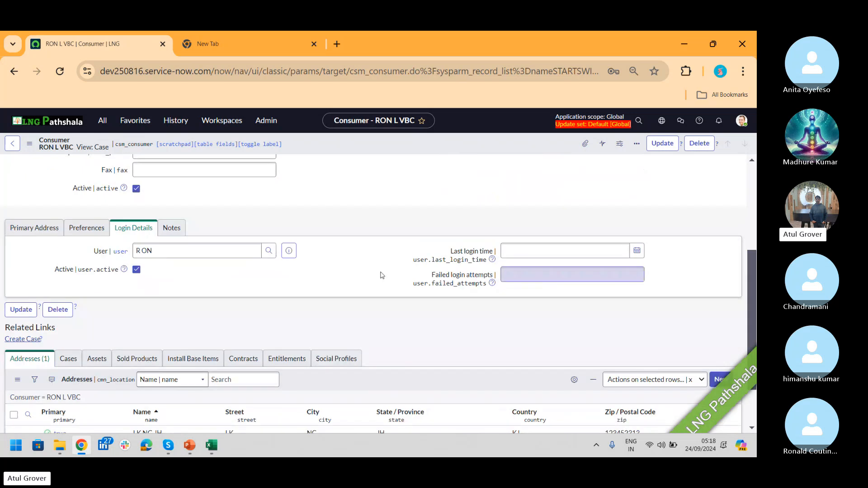
left_click(288, 251)
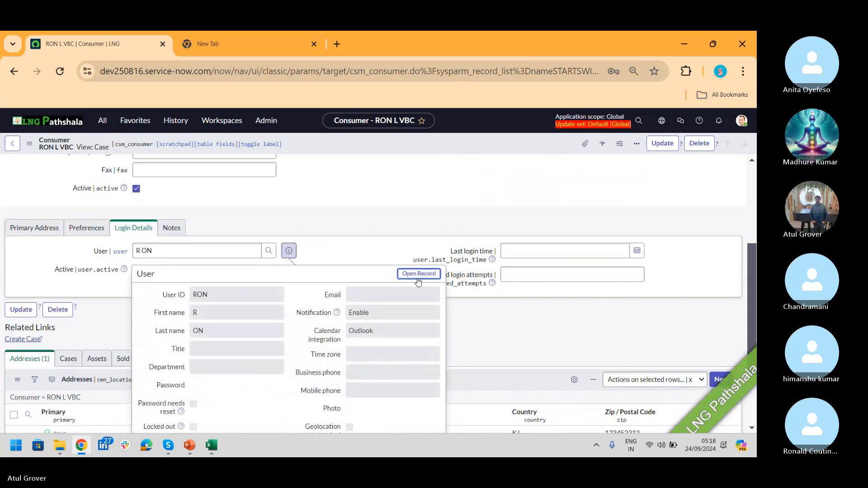
left_click(400, 190)
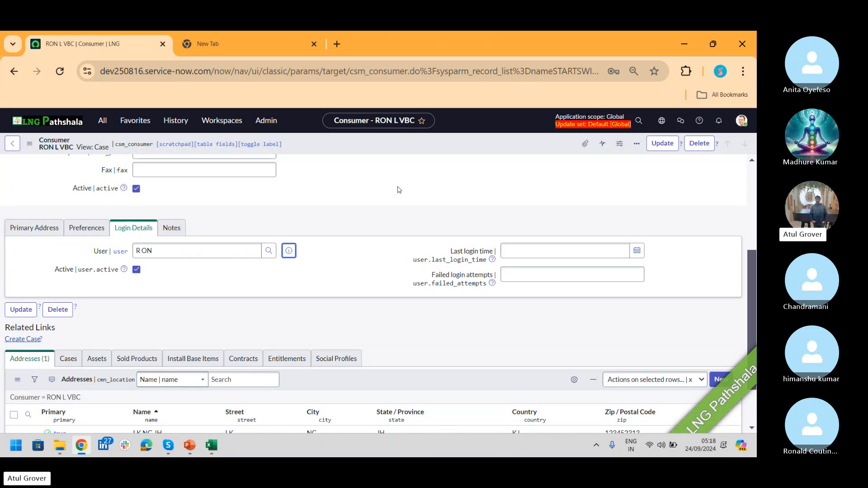
key("alt+Tab")
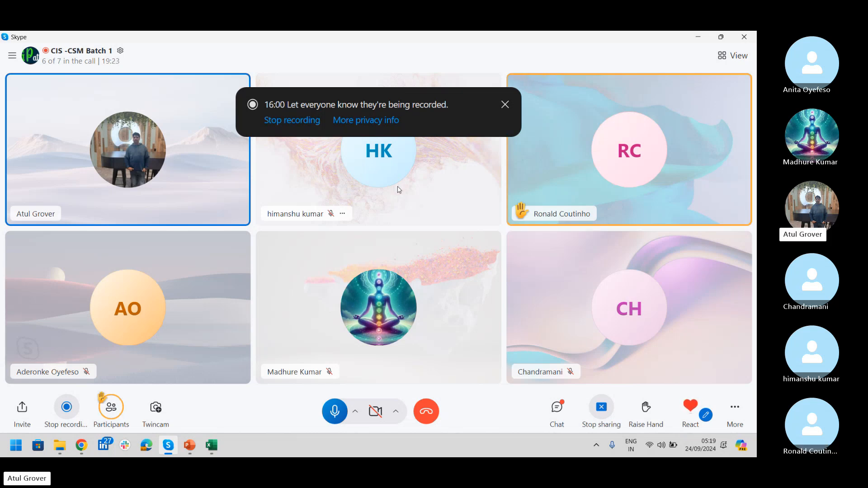
key("alt+Tab")
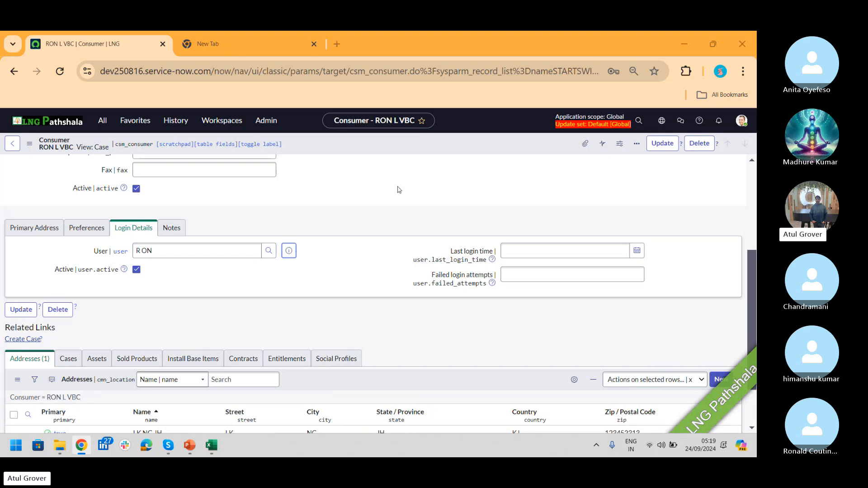
key("alt+Tab")
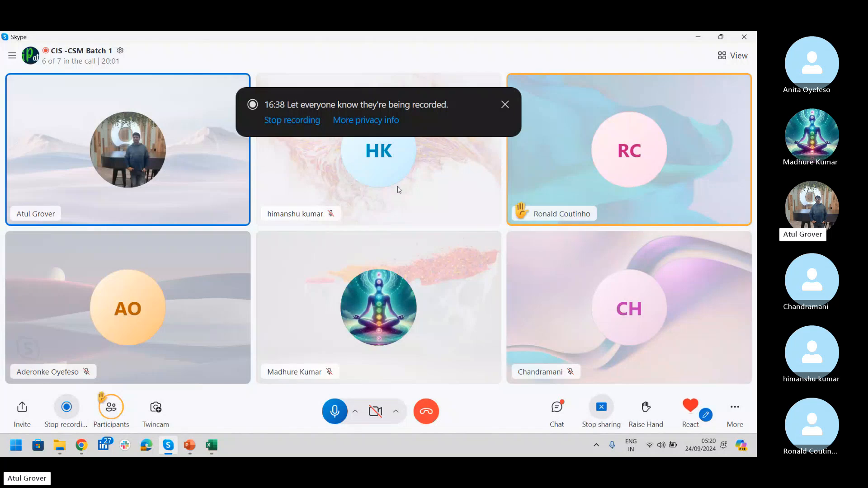
key("alt+Tab")
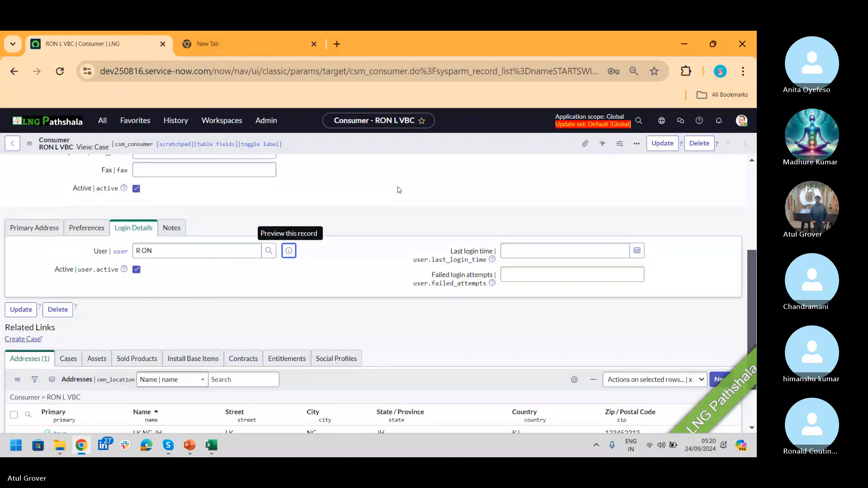
- Review the primary address (zip 123452313), then bring up the Admin_ITSM_CSM_Master PowerPoint
left_click(18, 233)
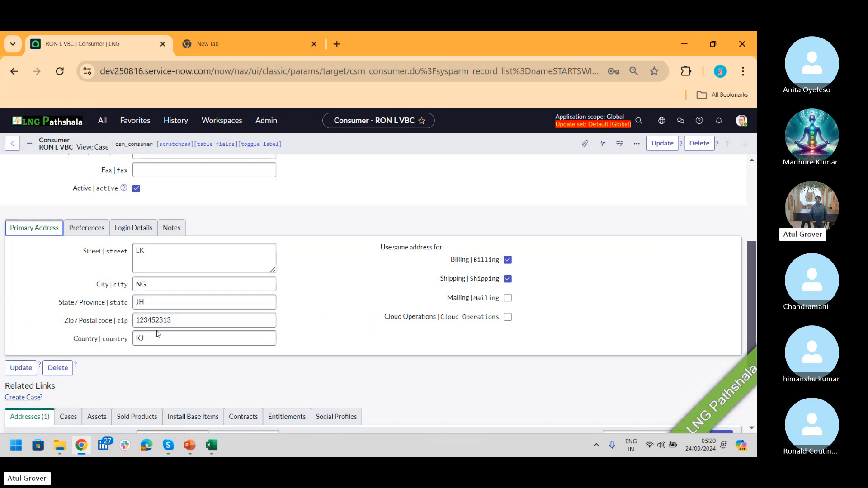
key("alt+Tab")
left_click(506, 282)
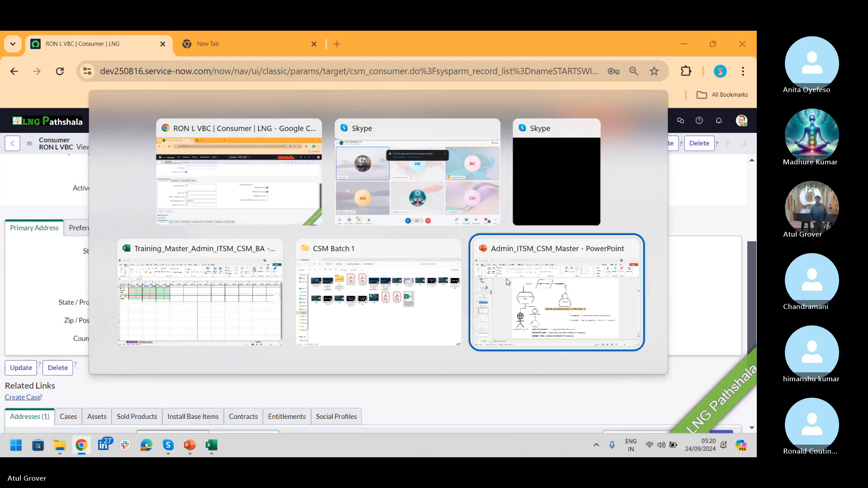
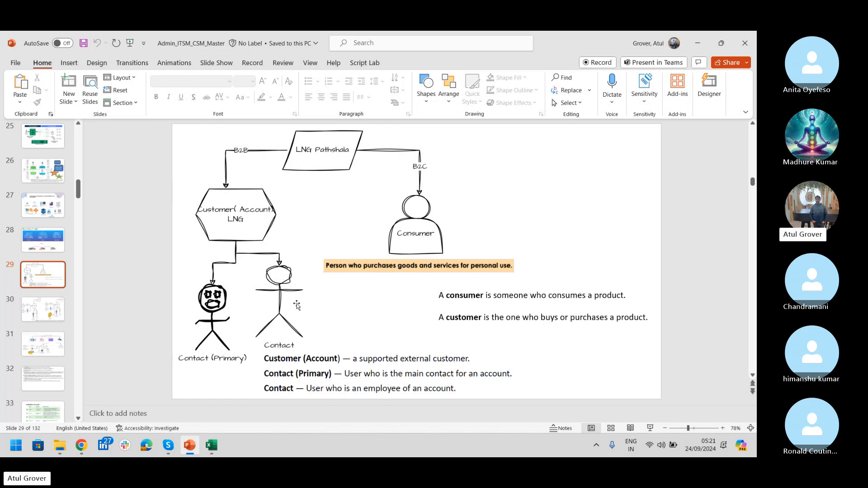
- Switch to the browser and open User Administration > Roles from the navigator
key("alt+Tab")
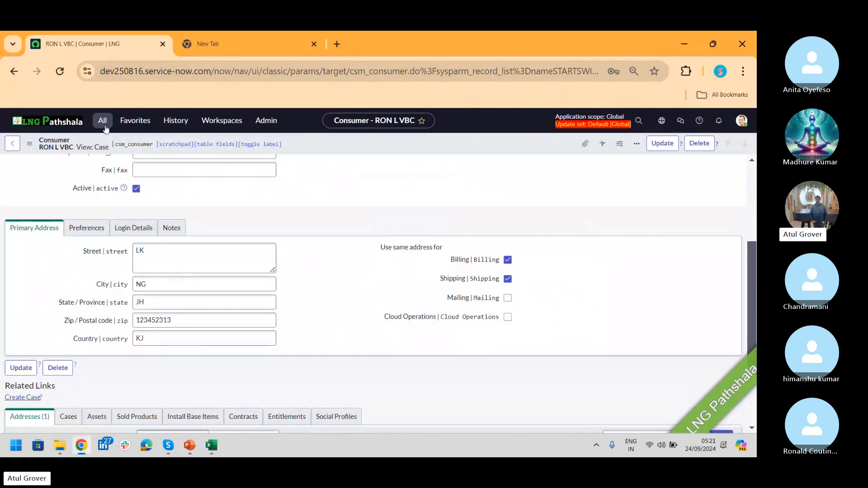
left_click(102, 121)
type("roles")
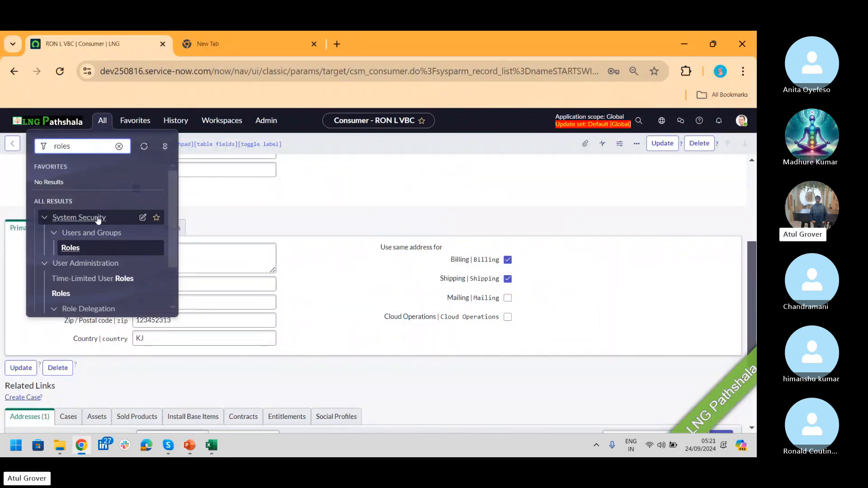
left_click(62, 294)
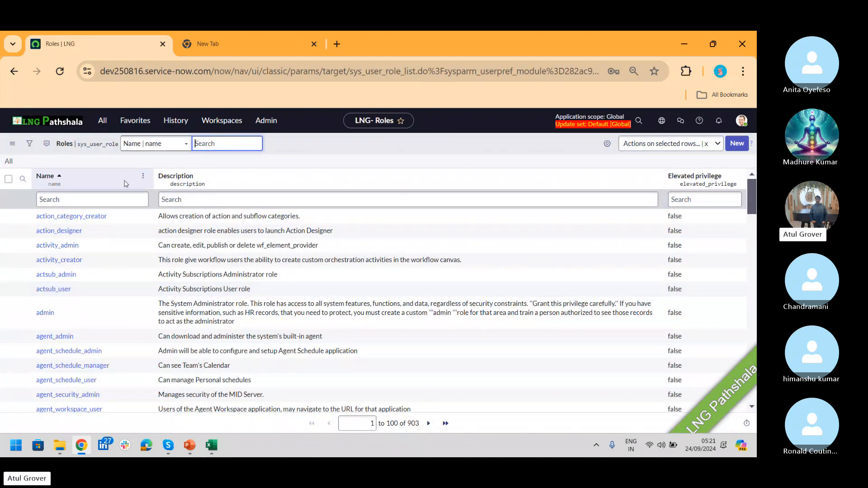
- Filter role names by *customerservice_ma and select the sn_customerservice_manager name
left_click(106, 200)
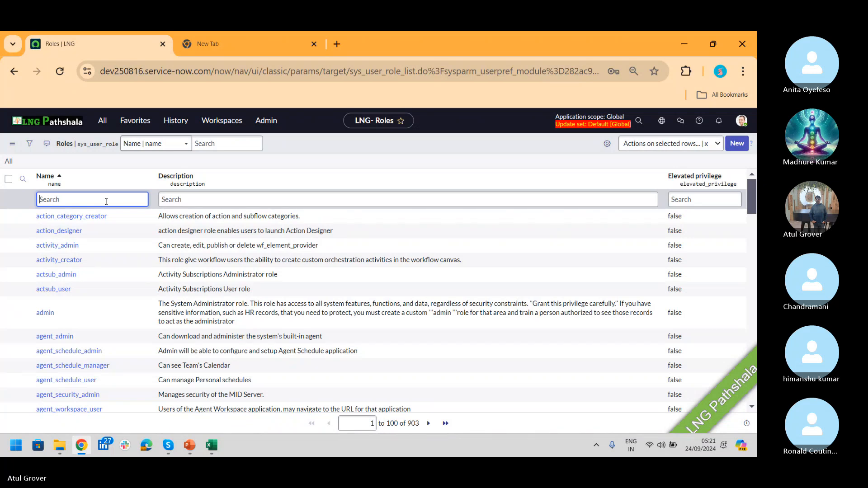
type("*customerservice")
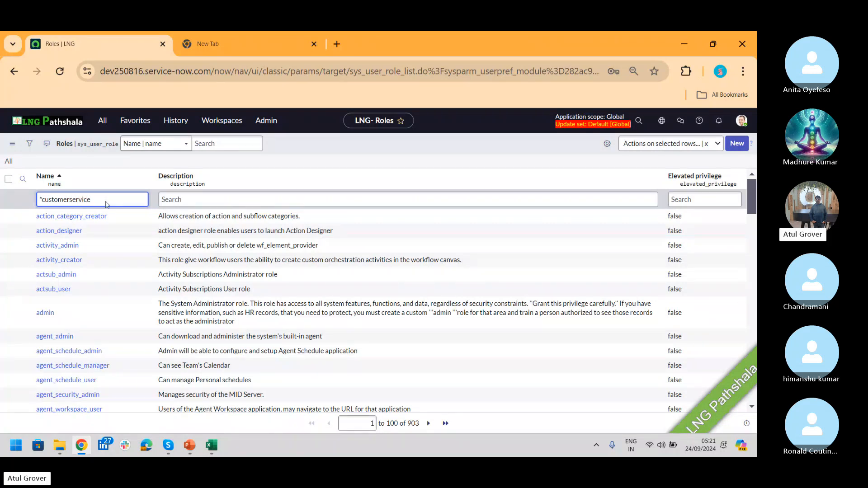
key("Return")
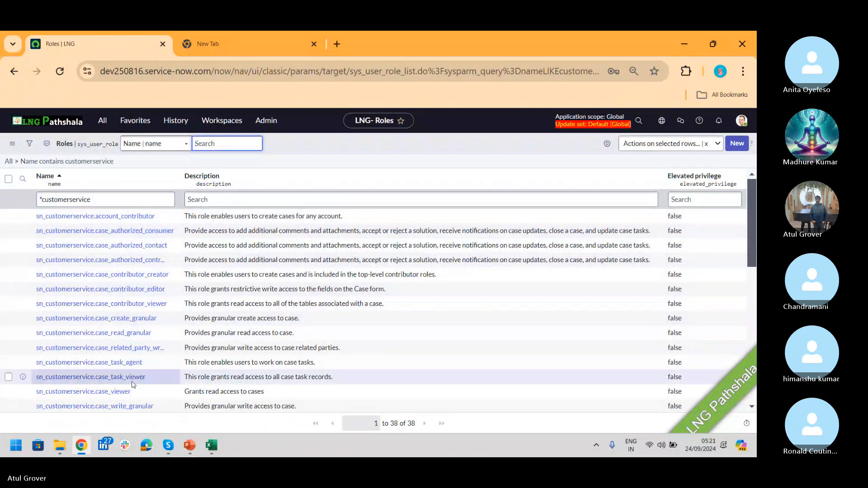
left_click(126, 199)
type("_man")
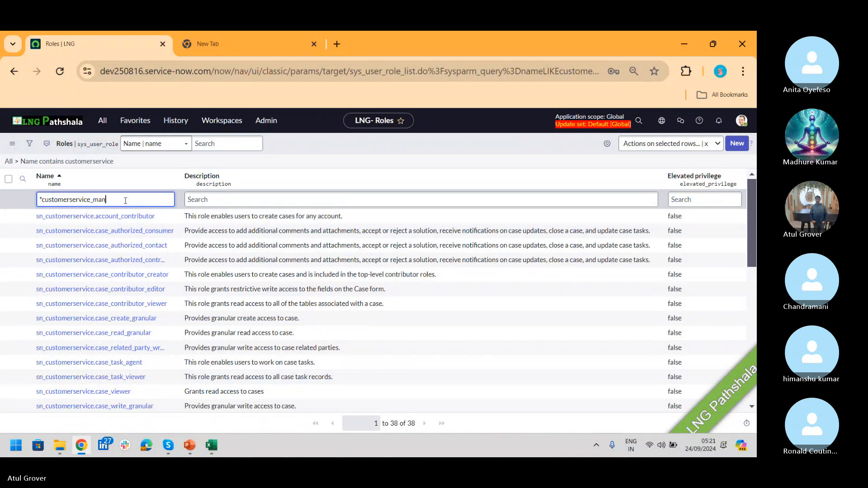
key("Return")
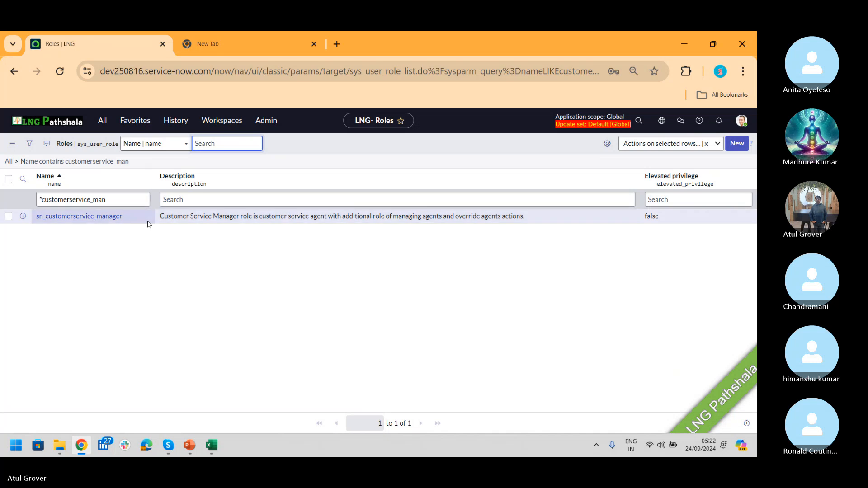
left_click(120, 214)
left_click_drag(120, 214, 37, 223)
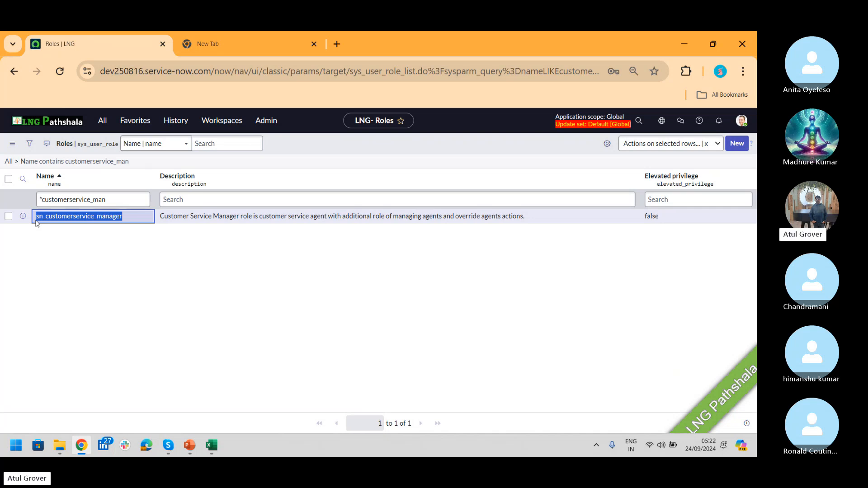
- Open the System Administrator profile in Default view and edit its Roles related list
left_click(741, 120)
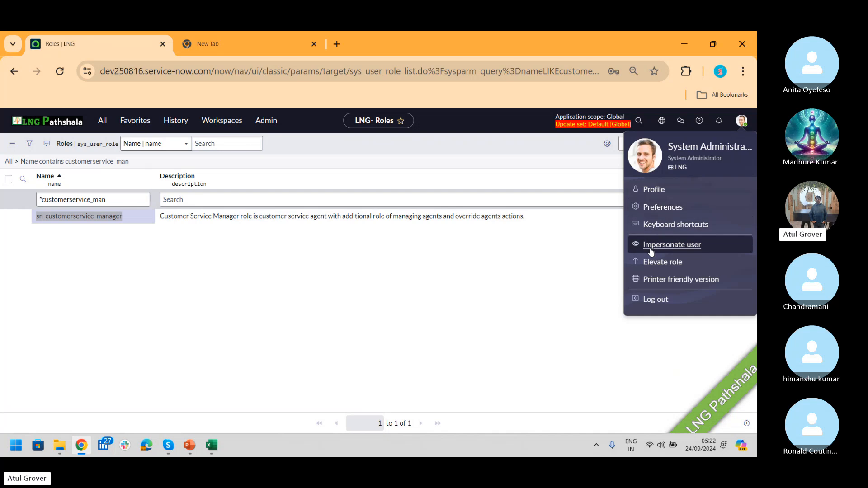
left_click(660, 190)
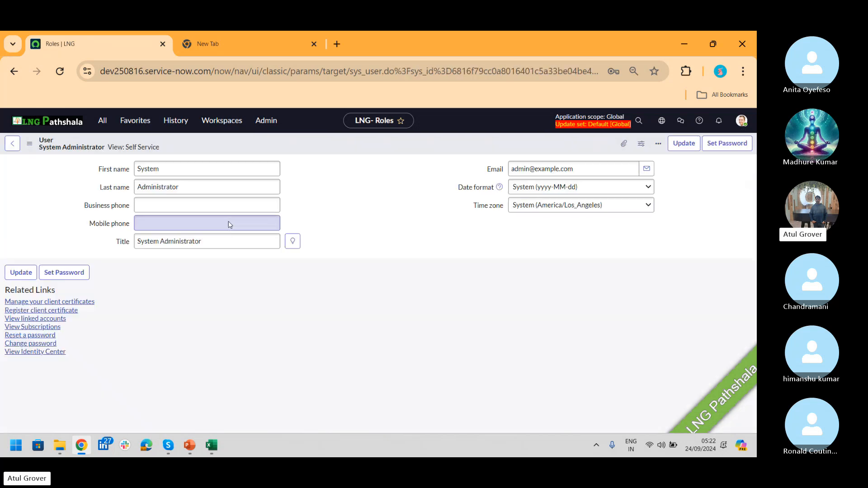
left_click(29, 143)
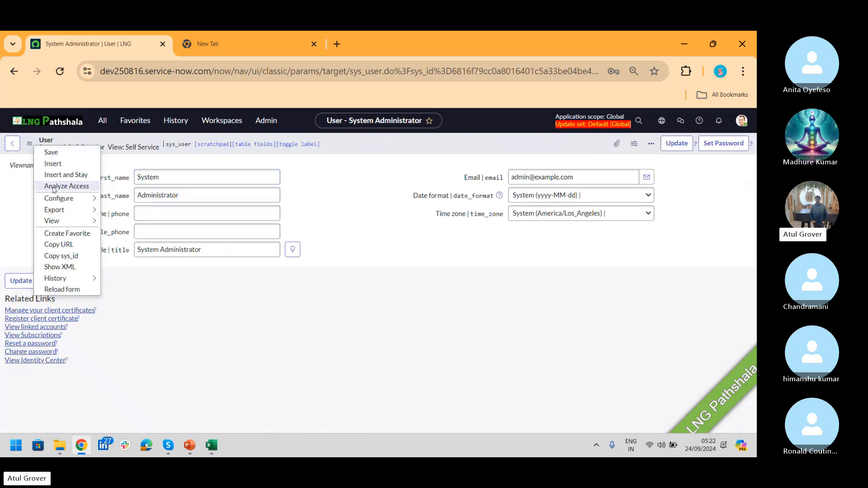
mouse_move(78, 224)
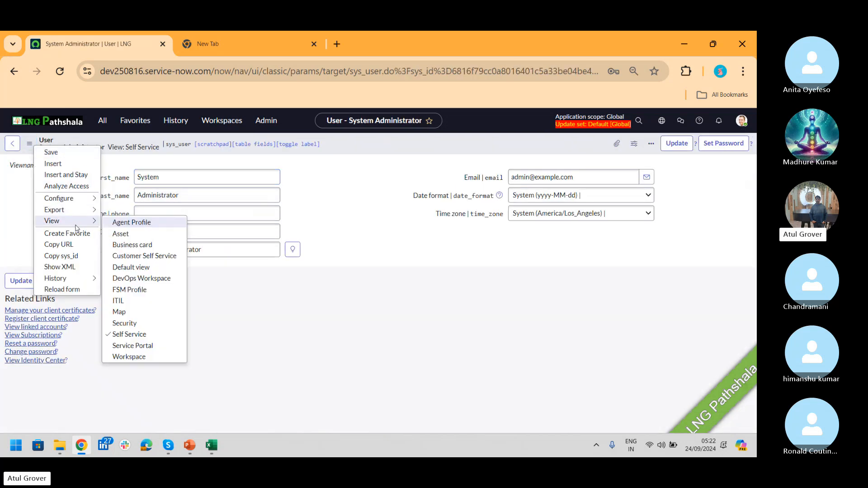
left_click(134, 267)
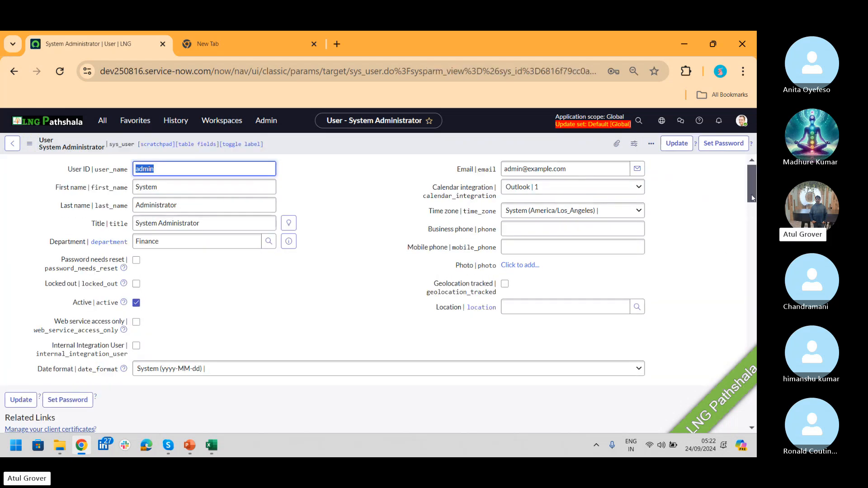
left_click_drag(753, 197, 737, 241)
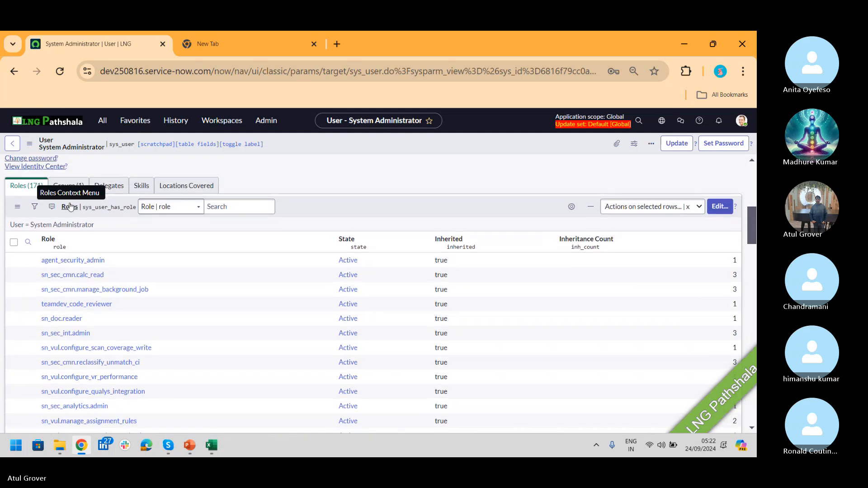
left_click(716, 206)
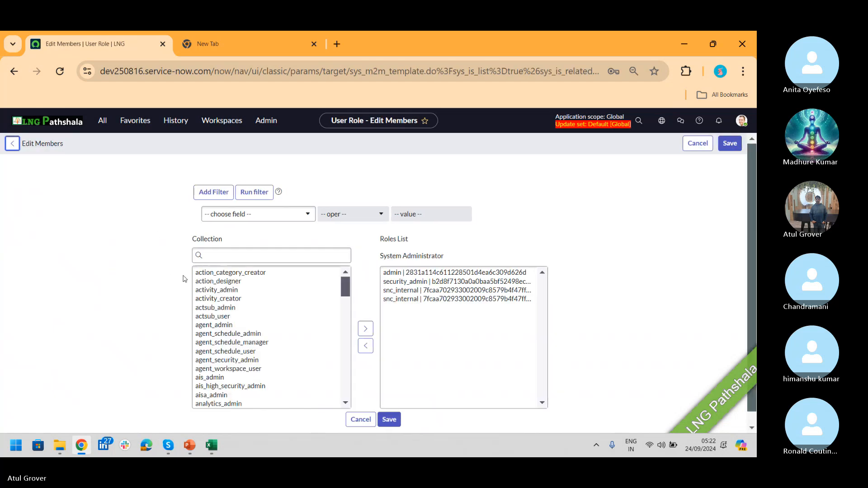
- Search the collection for sn_csm and add all 11 sn_csm roles
left_click(236, 256)
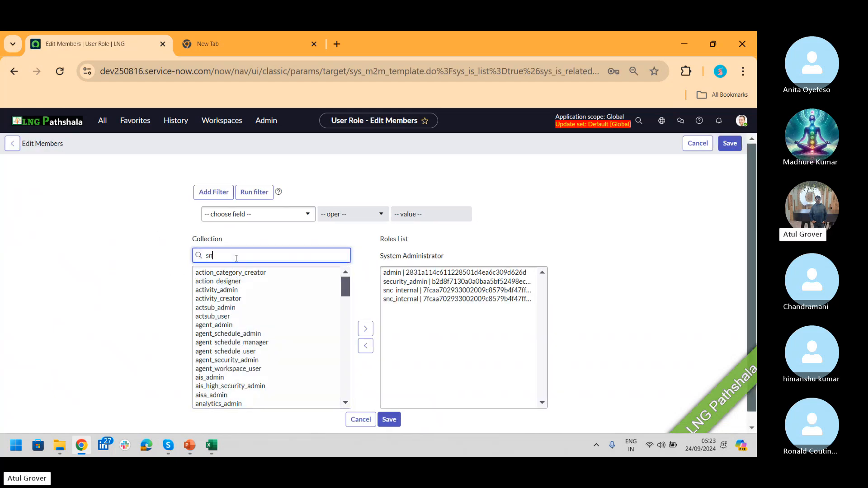
type("sn_c")
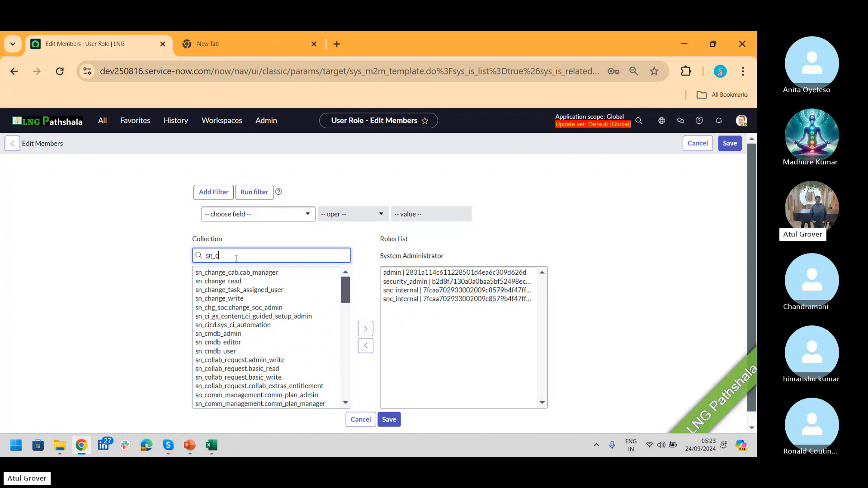
type("sm")
key("BackSpace")
key("BackSpace")
type("sm")
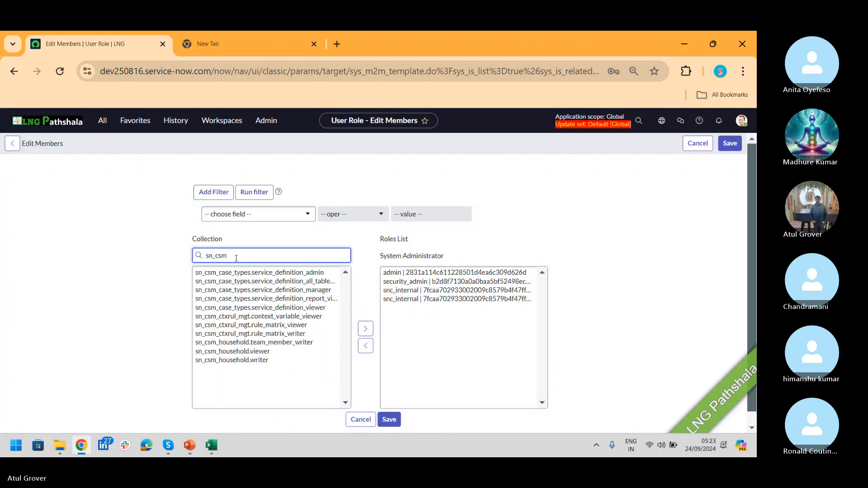
left_click(245, 272)
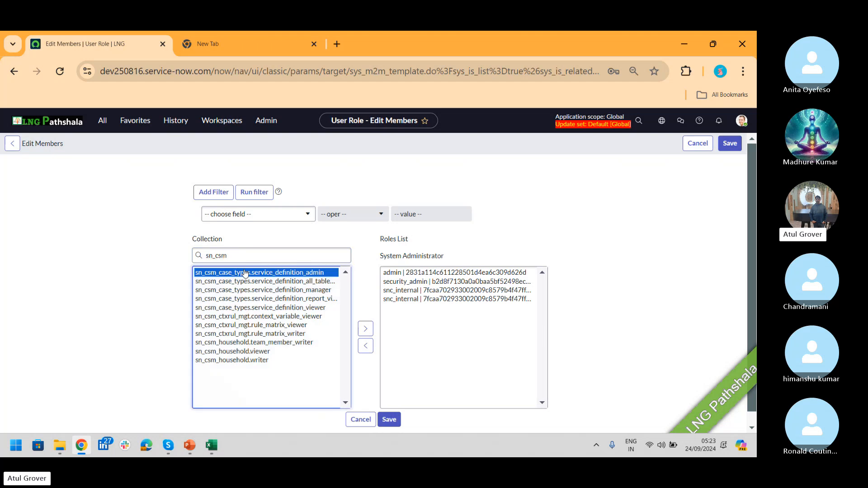
key("shift+Down")
key("shift+Down")
key("shift+Down")
key("shift+Down")
key("shift+Down")
key("shift+Down")
key("shift+Down")
key("shift+Down")
key("shift+Down")
key("shift+Down")
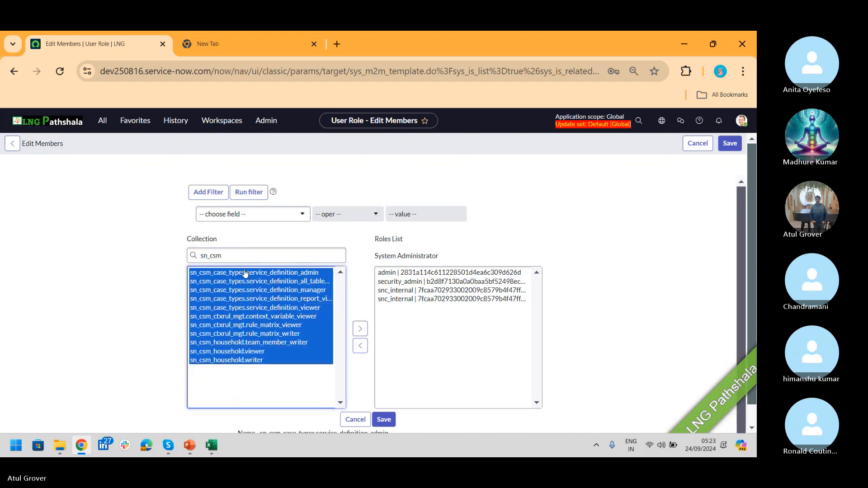
left_click(359, 329)
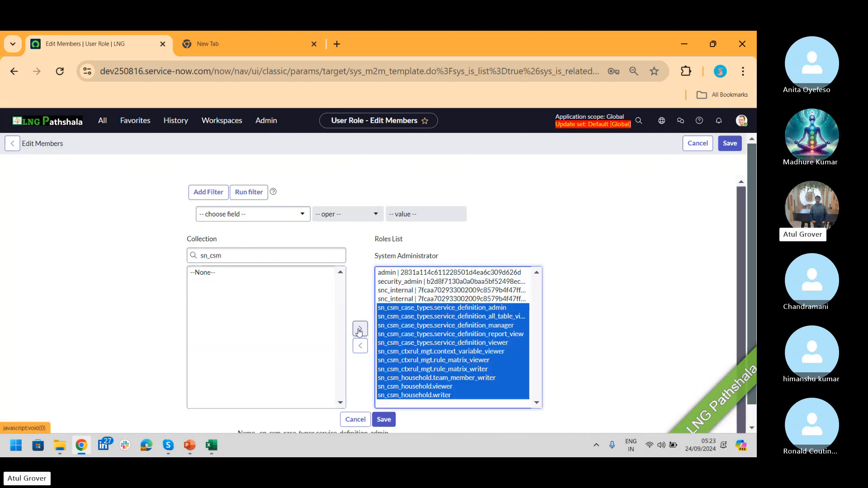
- Search for sn_cus and add the sn_customerservice roles through sn_customerservice_manager
left_click(234, 257)
key("BackSpace")
key("BackSpace")
type("us")
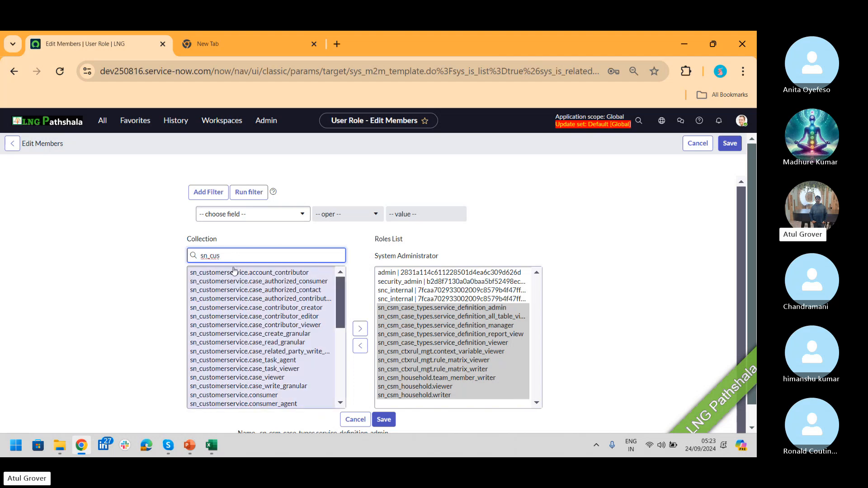
left_click(235, 274)
key("shift+Down")
key("shift+Down")
key("shift+Down")
key("shift+Down")
key("shift+Down")
key("shift+Down")
key("shift+Down")
key("shift+Down")
key("shift+Down")
key("shift+Down")
key("shift+Down")
key("shift+Down")
key("shift+Down")
key("shift+Down")
key("shift+Down")
key("shift+Down")
key("shift+Down")
key("shift+Down")
key("shift+Down")
key("shift+Down")
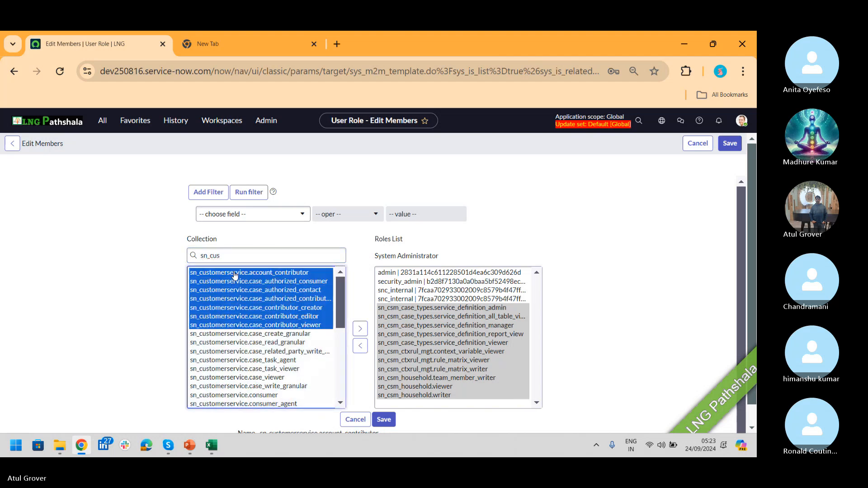
key("shift+Down")
key("shift+Down")
key("shift+Down")
key("shift+Down")
key("shift+Down")
key("shift+Down")
key("shift+Down")
key("shift+Down")
key("shift+Down")
key("shift+Down")
key("shift+Down")
key("shift+Down")
key("shift+Down")
key("shift+Down")
key("shift+Down")
key("shift+Down")
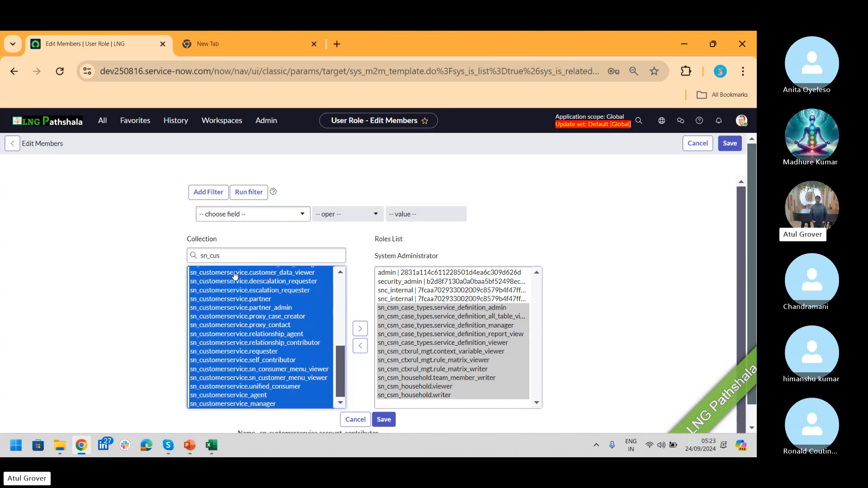
left_click(360, 329)
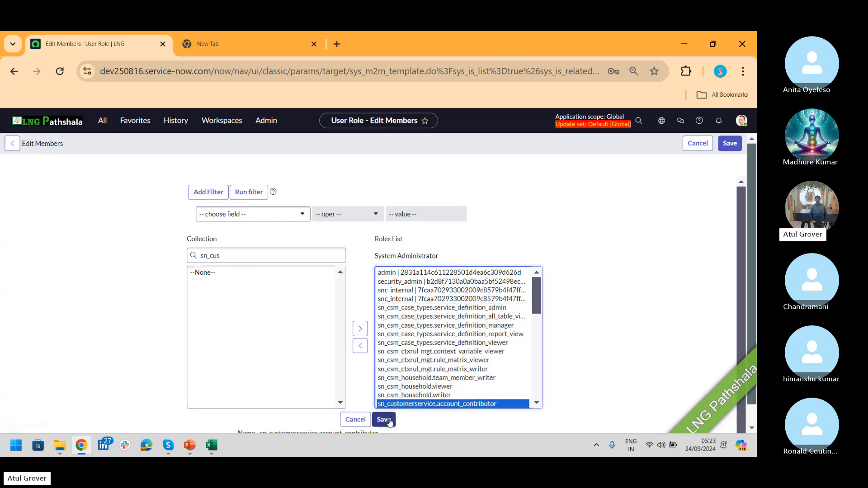
- Save the role assignments and return to the PowerPoint slide
left_click(389, 420)
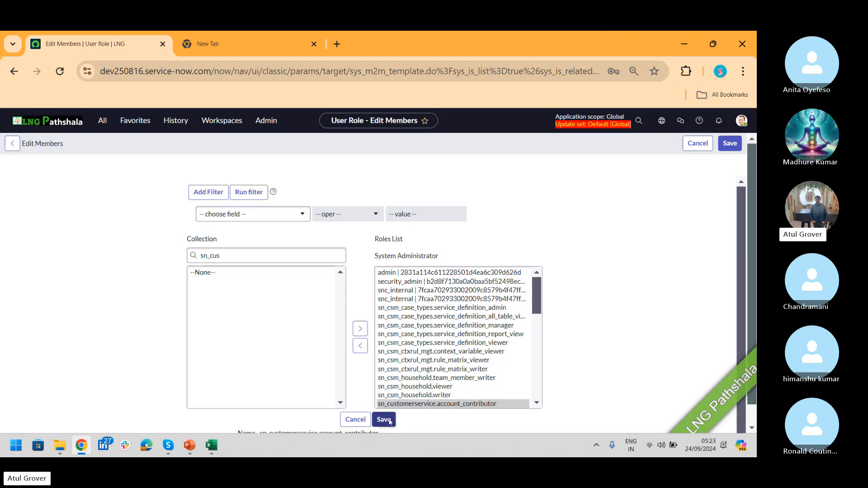
left_click(389, 419)
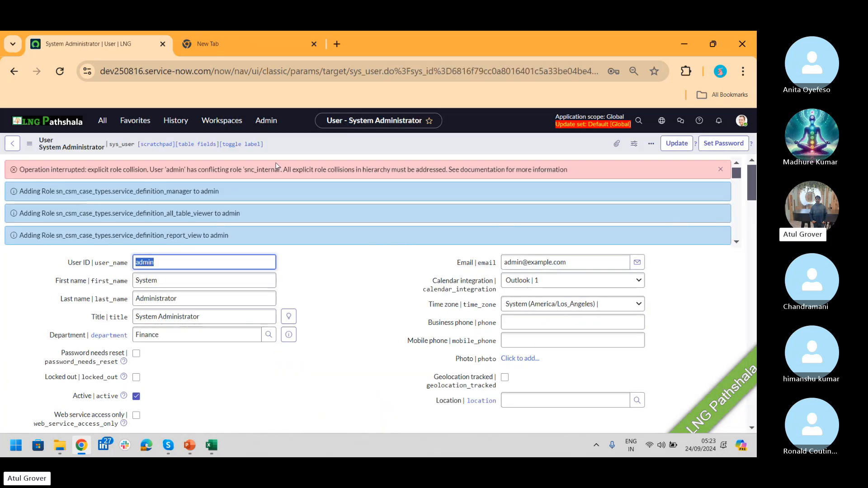
key("alt+Tab")
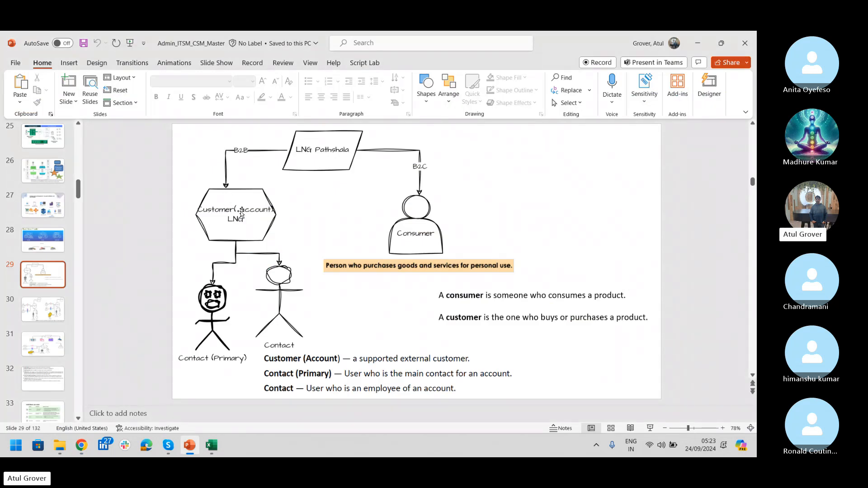
- Open the B2B notes in Notepad and replace 'Tooth' on line 9 with 'LNG Pathsahala'
key("super")
type("note")
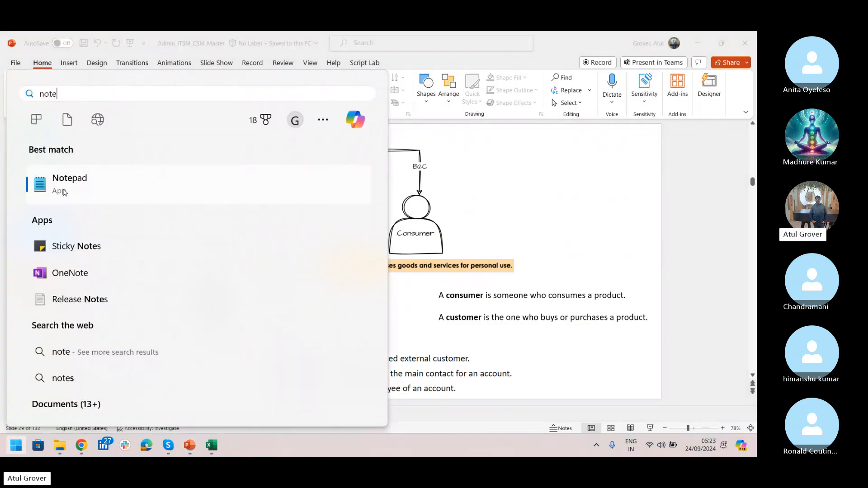
left_click(63, 192)
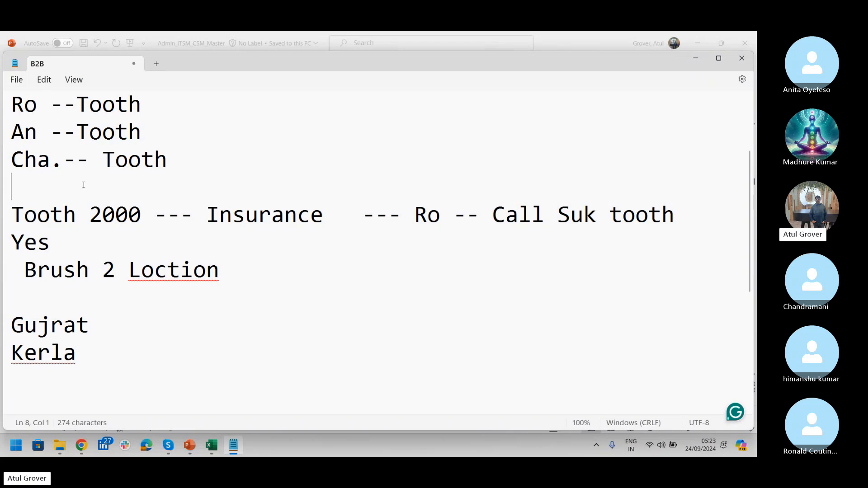
key("ctrl+Home")
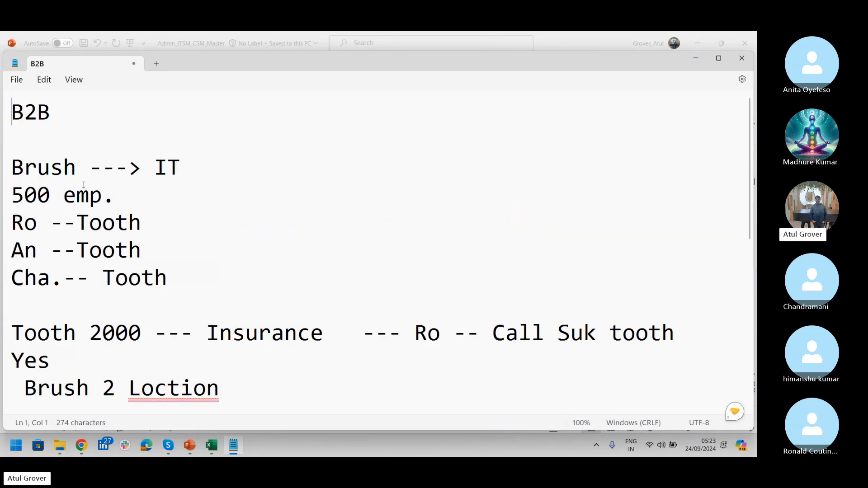
left_click_drag(77, 168, 8, 171)
left_click(69, 336)
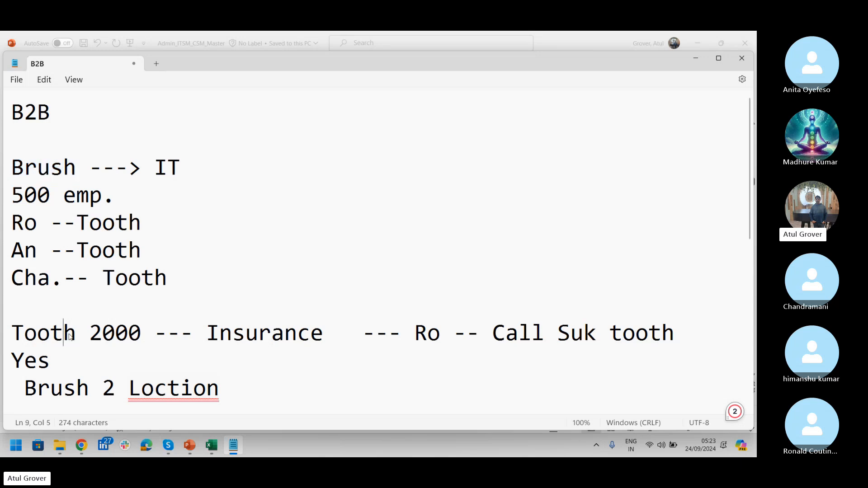
left_click_drag(75, 335, 5, 334)
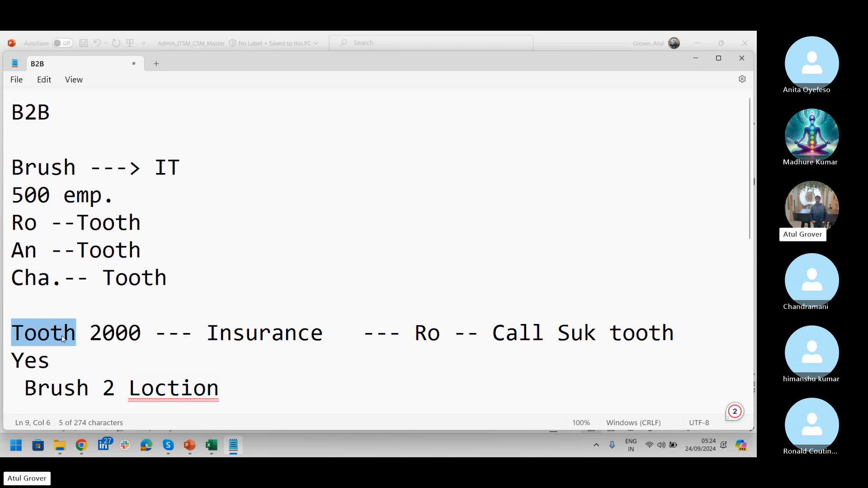
type("LN")
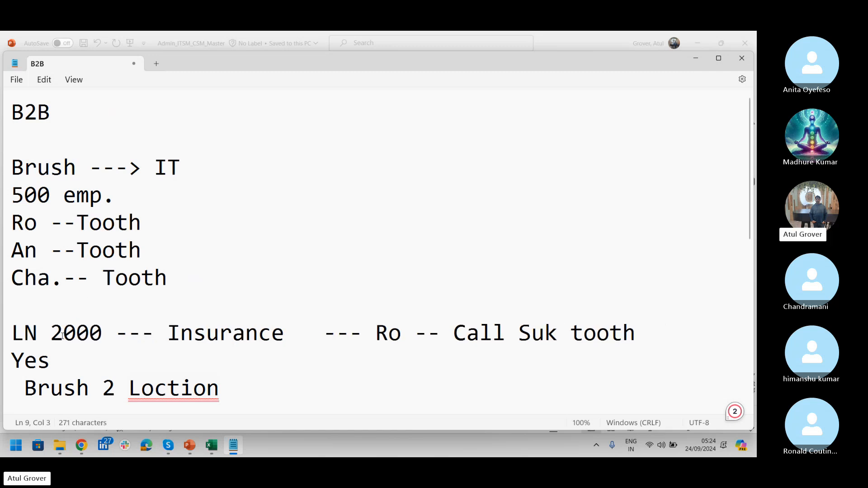
type("G Pathsaha")
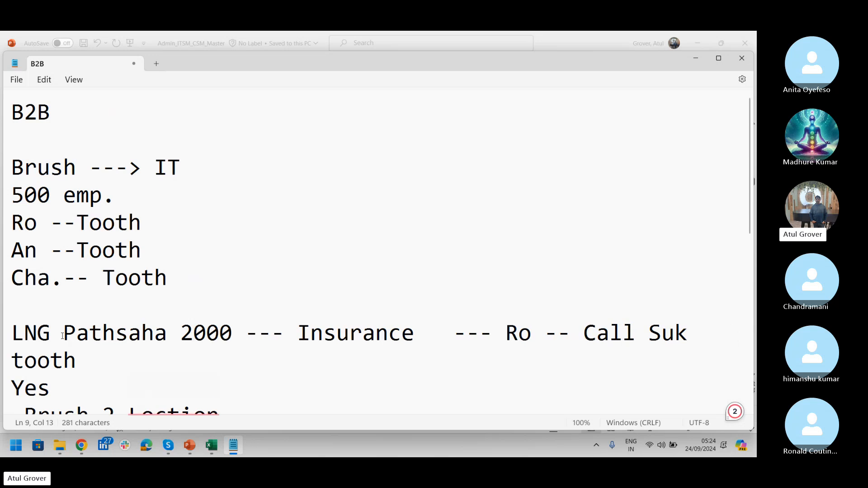
type("la")
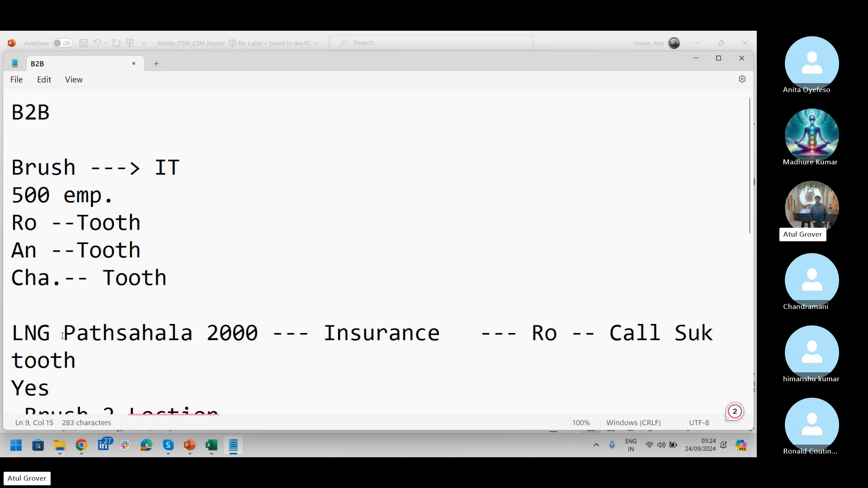
- Replace 'Brush' on line 3 with 'LNG' and switch to the browser
left_click(72, 168)
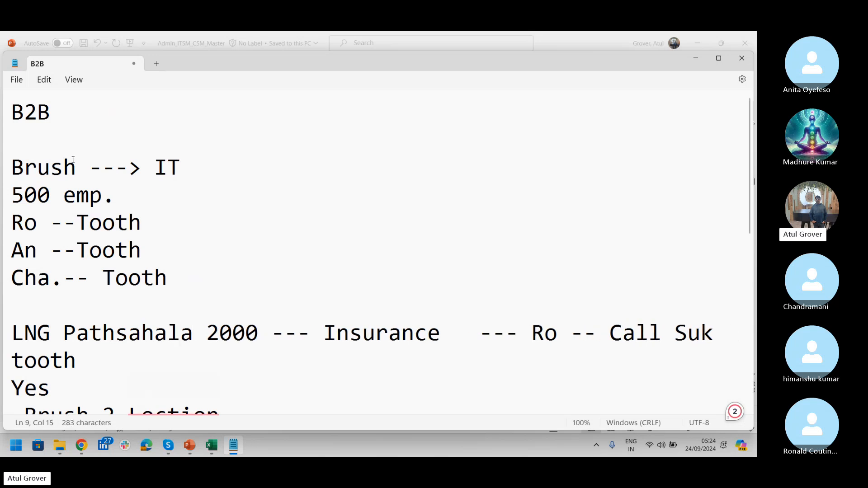
double_click(53, 170)
type("LNG")
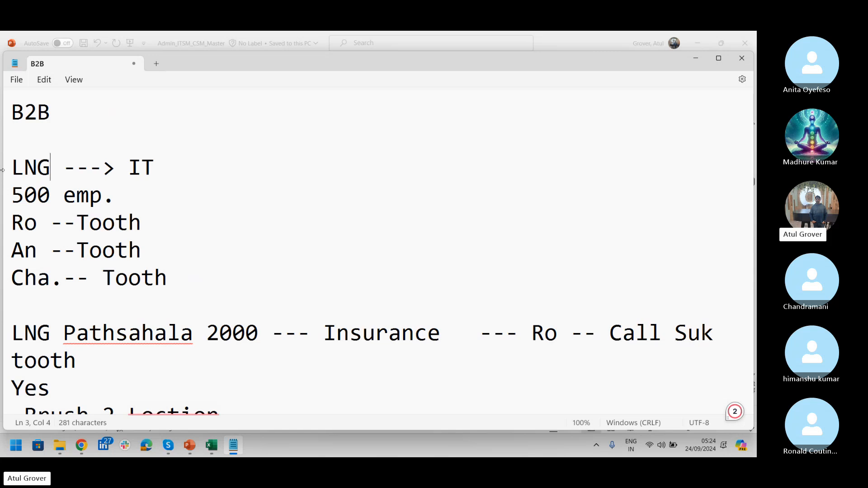
key("alt+Tab")
key("alt+Tab")
key("Tab")
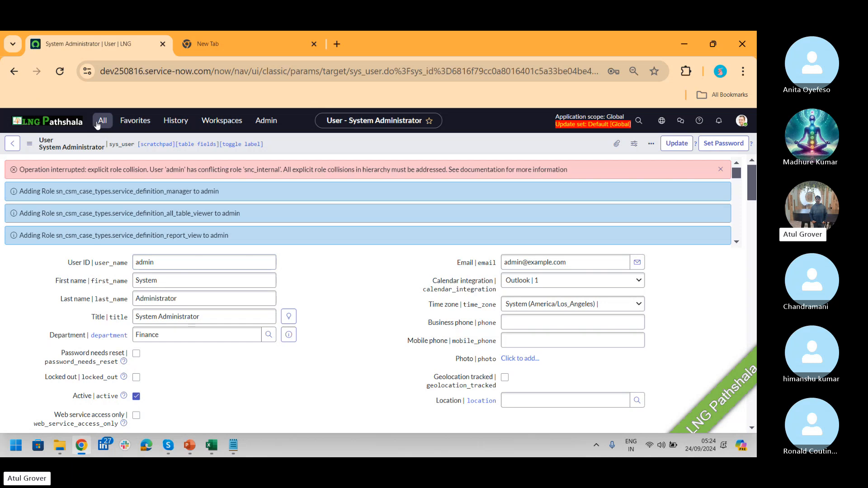
- Search 'guided' in the navigator and open Customer Service Guided Setup in a new tab
left_click(98, 121)
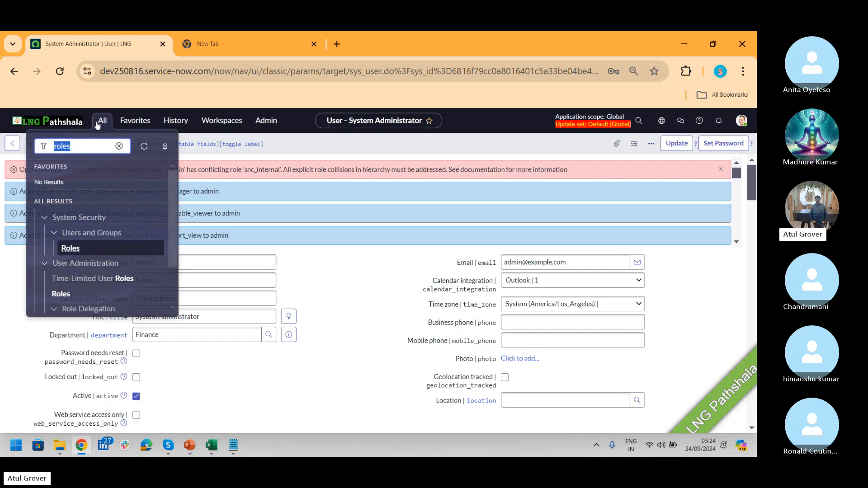
type("gduied")
key("BackSpace")
key("BackSpace")
type("uided se")
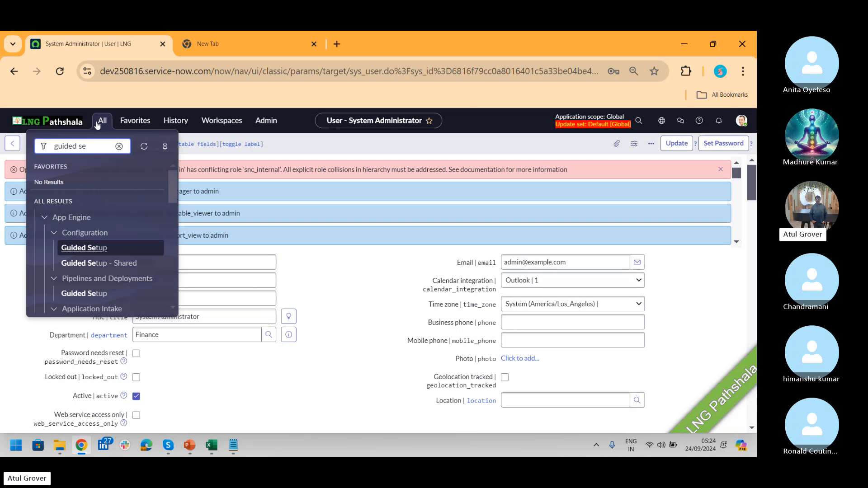
left_click_drag(172, 188, 173, 219)
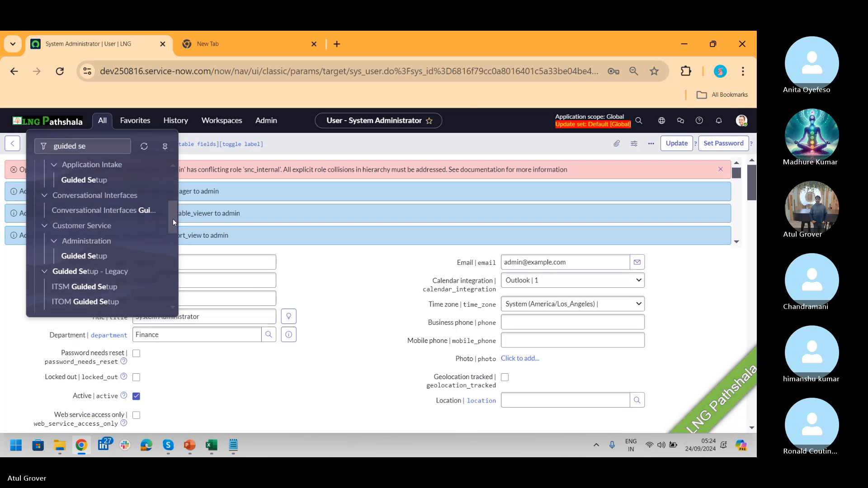
middle_click(85, 254)
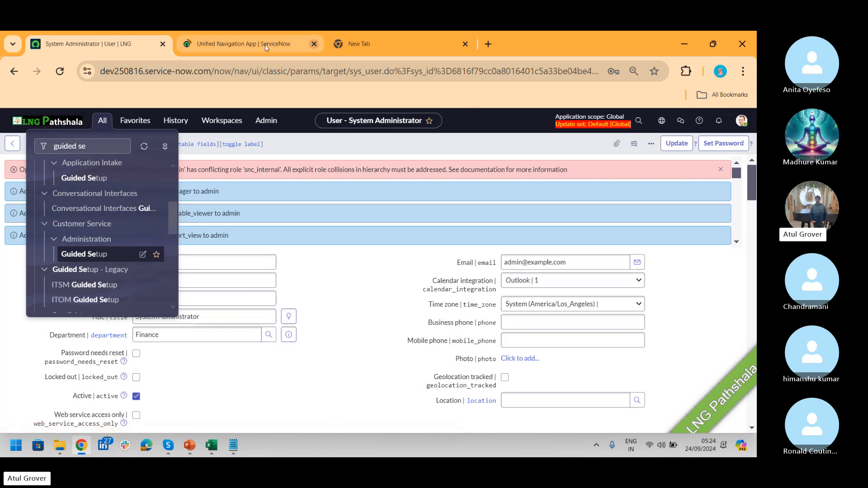
left_click(93, 146)
- Search 'acco' and open Customer Service > Customer > Accounts, glancing at the Guided Setup tab
key("ctrl+a")
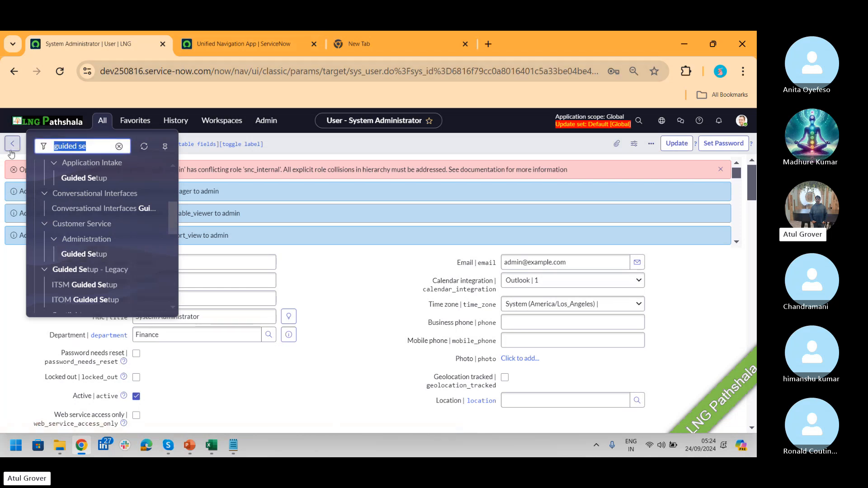
type("account")
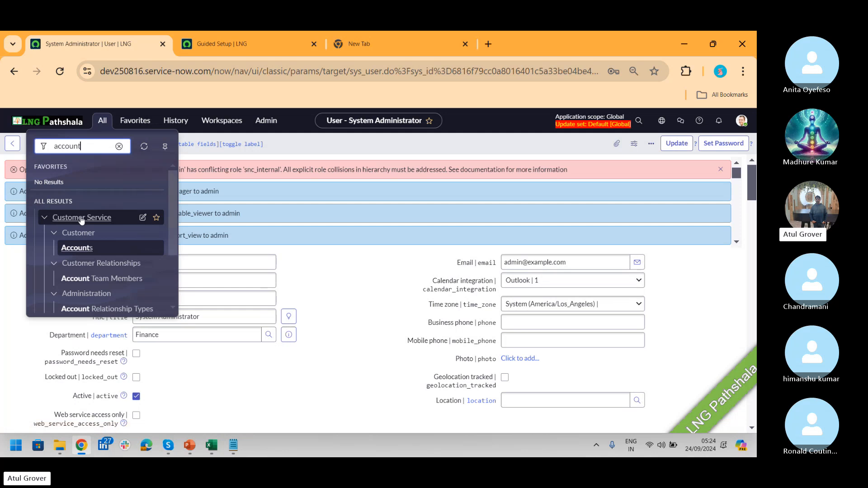
left_click(85, 245)
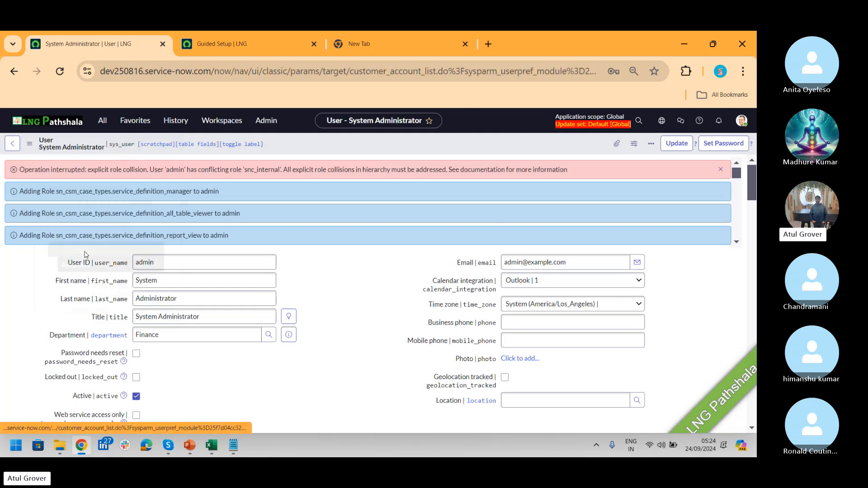
left_click(242, 47)
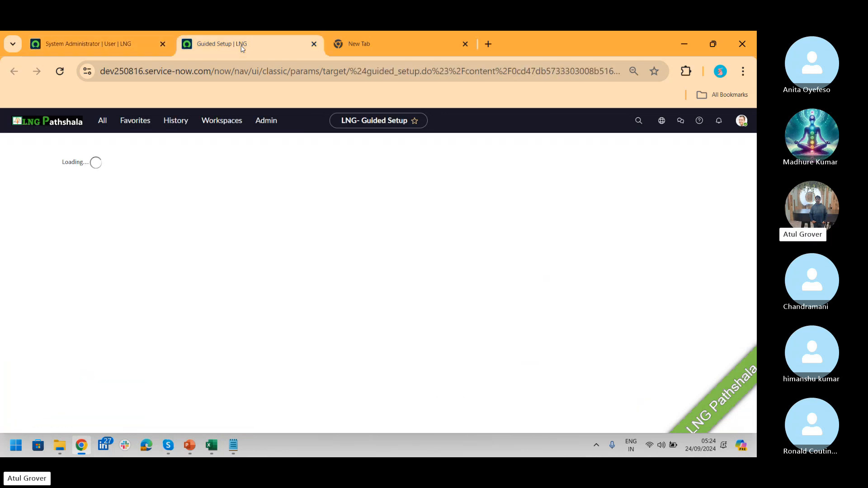
left_click(114, 46)
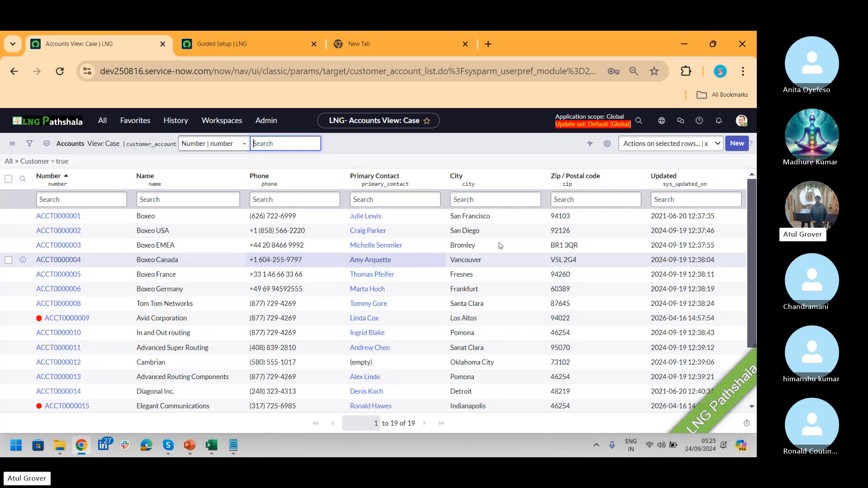
left_click(738, 144)
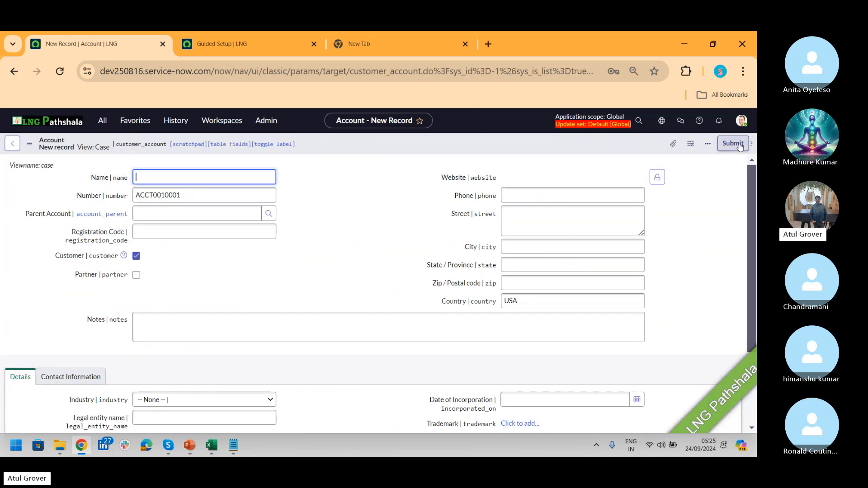
key("alt+Tab")
key("alt+Tab")
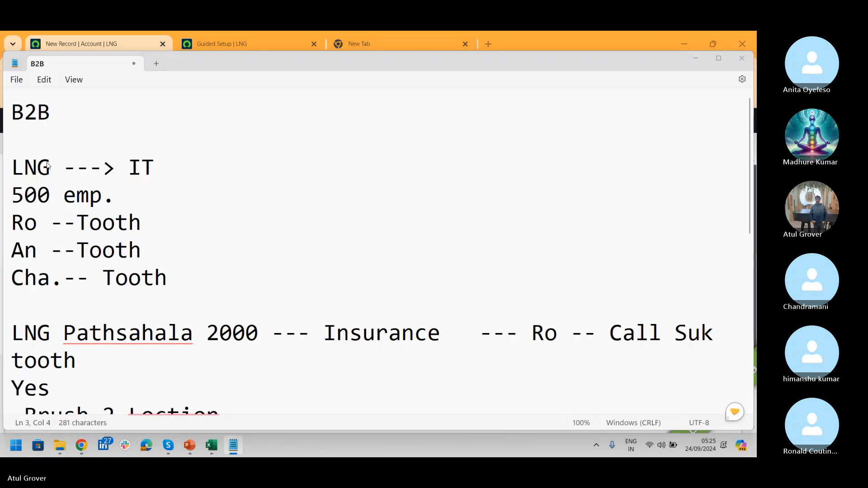
key("alt+Tab")
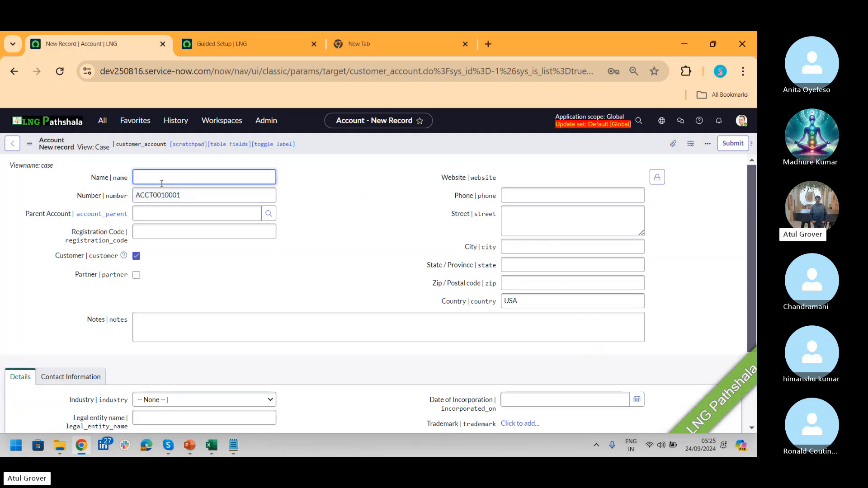
type("LNG")
left_click(192, 236)
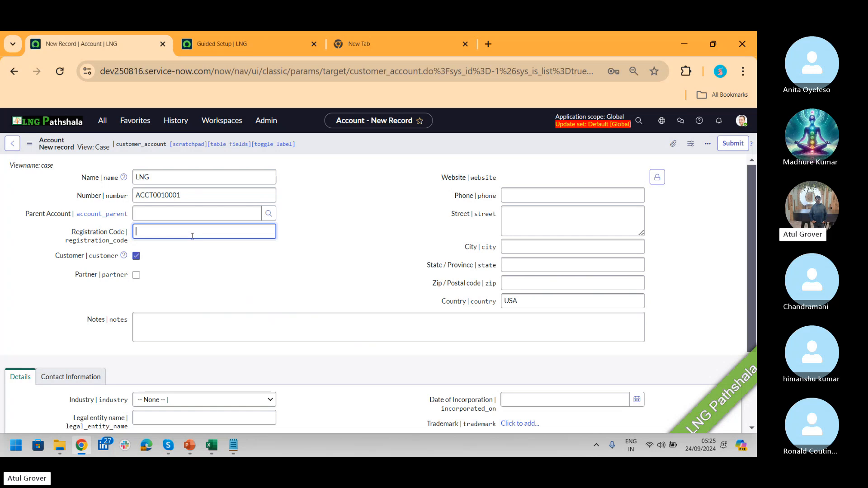
type("UK98078")
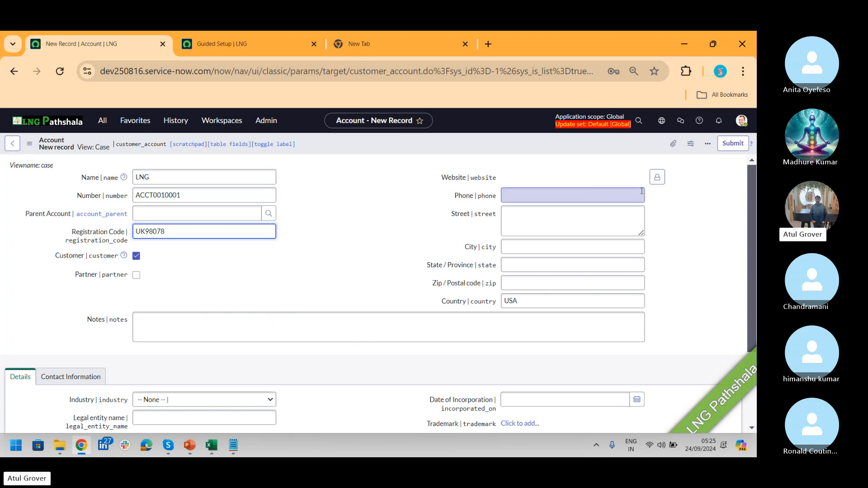
- Fill in website lng.com, phone 123456 and street 451/StJ
left_click(658, 178)
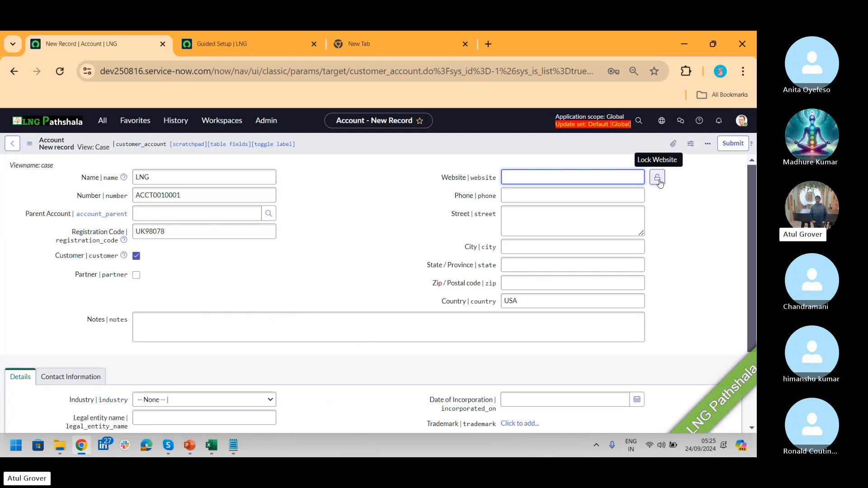
type("lng.com")
left_click(619, 198)
type("1")
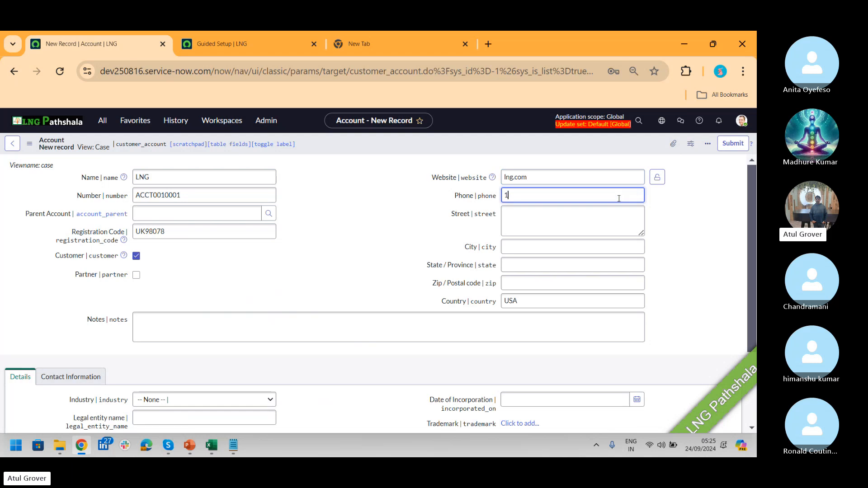
type("23456")
left_click(593, 220)
type("4")
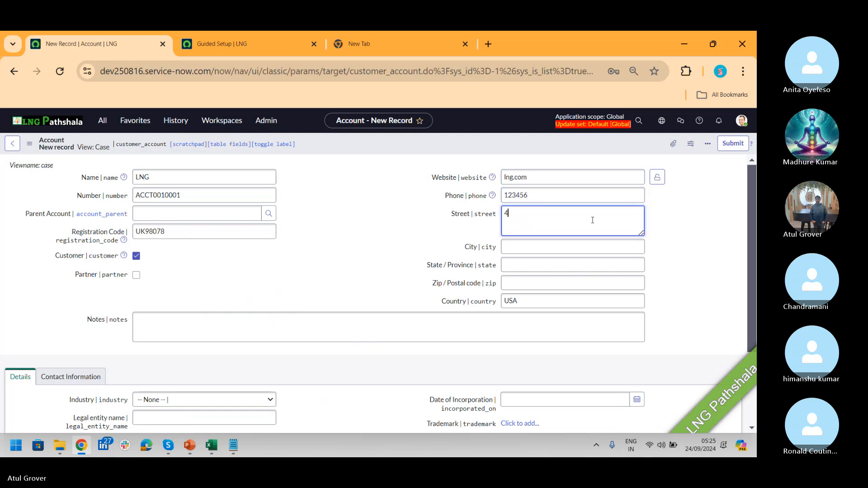
type("51/StJ")
- Set City UK, State Uk, Zip Uk and select the USA country value
left_click(567, 253)
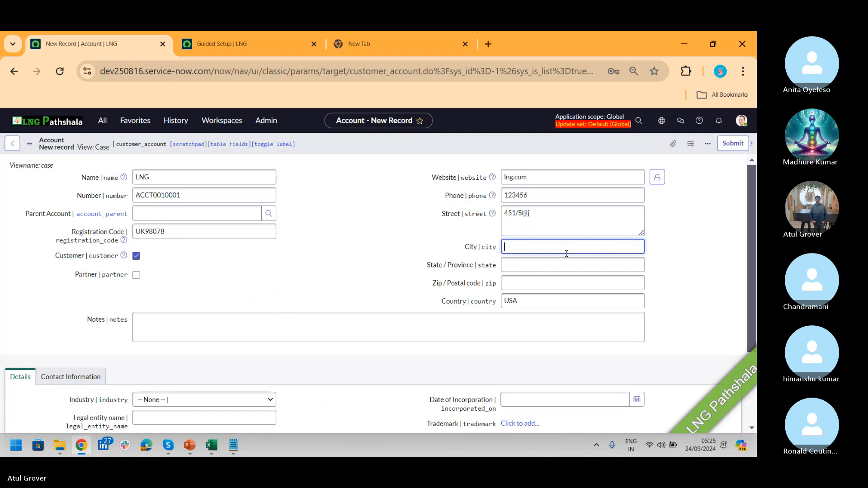
type("UK")
key("Tab")
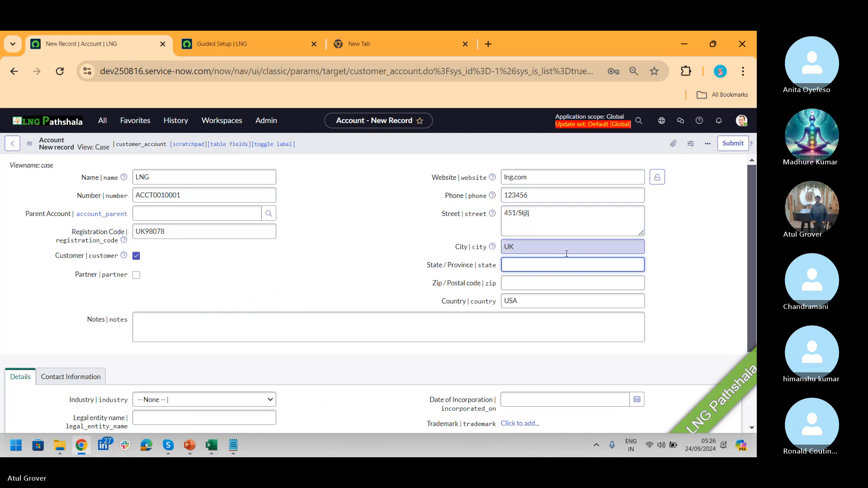
type("Uk")
key("Tab")
type("Uk")
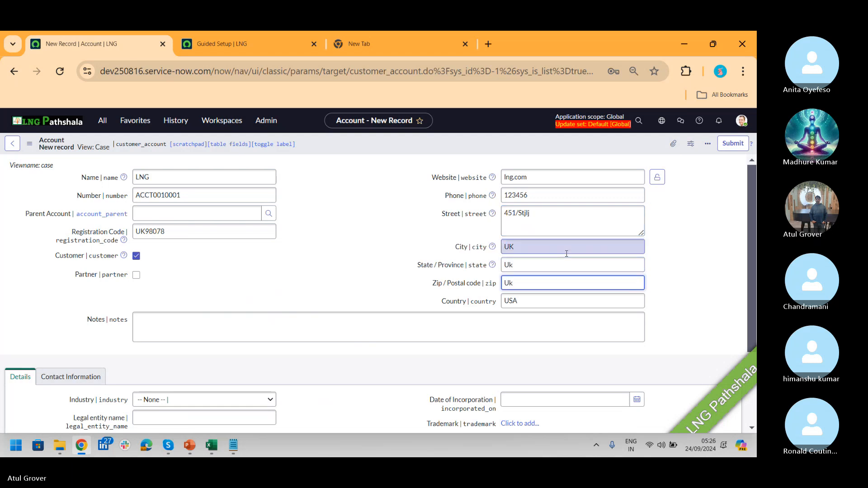
left_click(549, 299)
left_click_drag(549, 299, 476, 297)
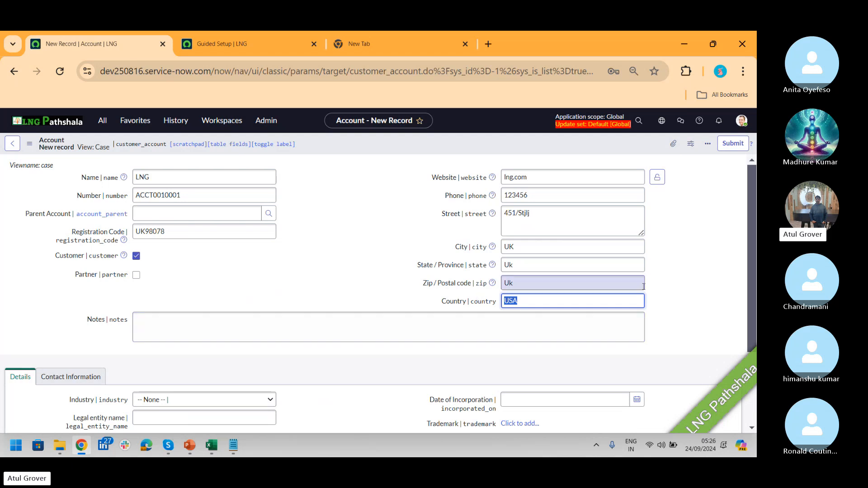
left_click_drag(752, 205, 751, 286)
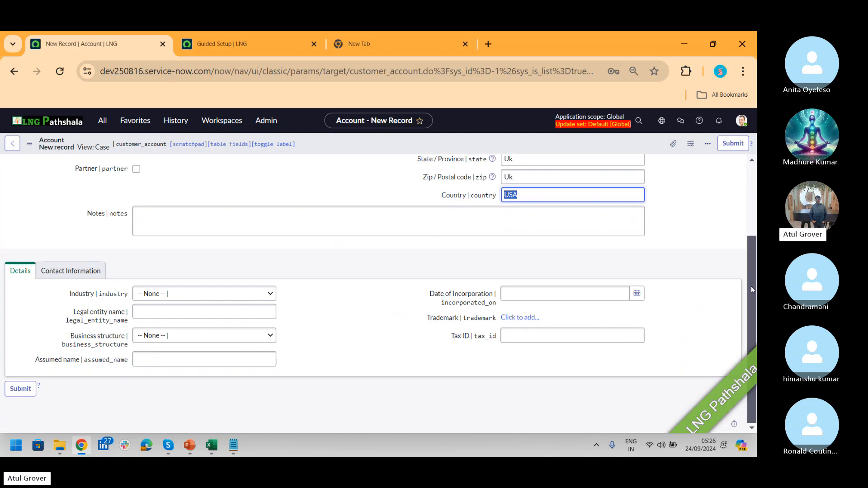
- Choose Technology Services, legal entity LNG P, Corporation - C corp, and show Contact Information
left_click(213, 295)
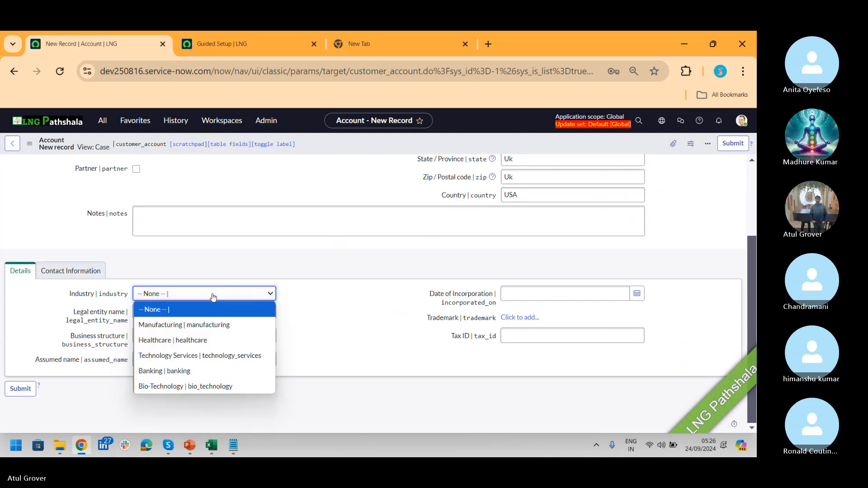
left_click(213, 356)
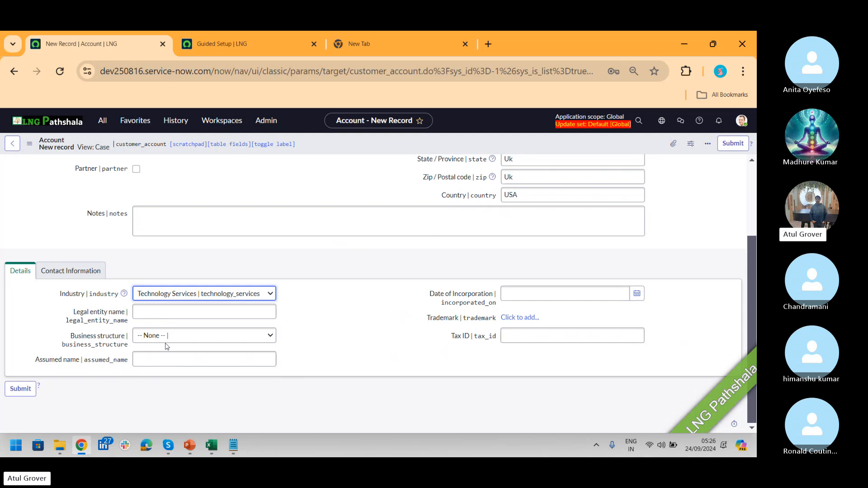
left_click(162, 313)
type("LNG P")
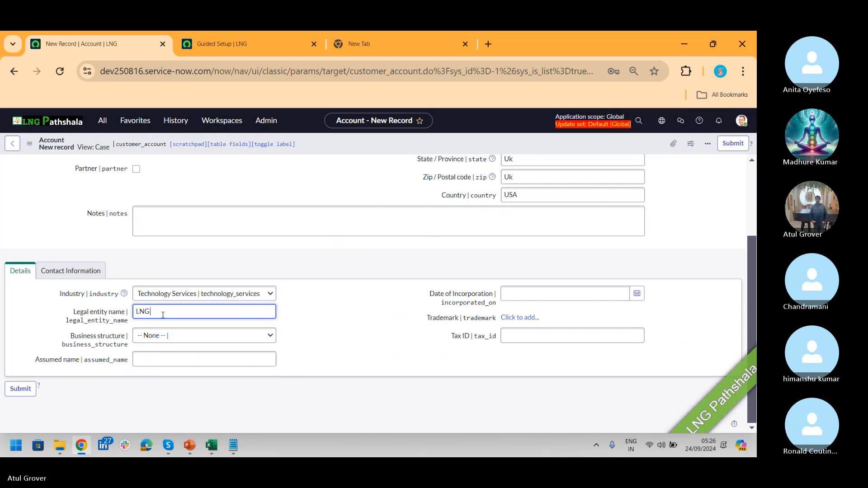
left_click(173, 336)
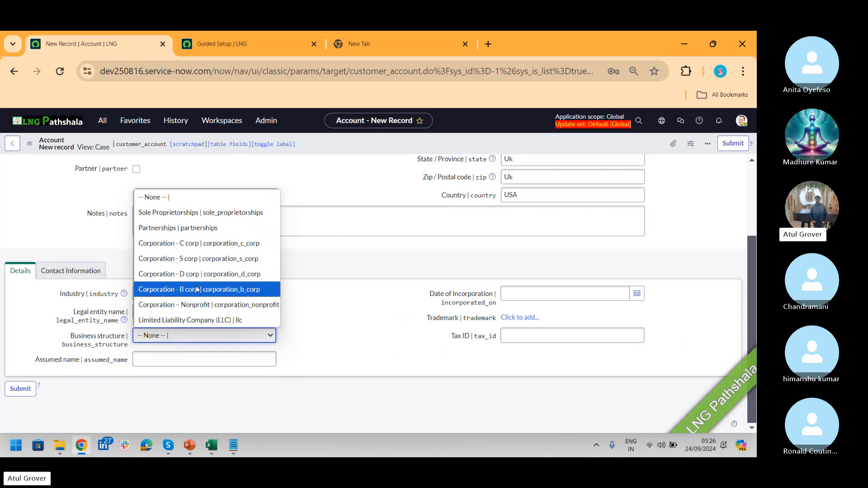
left_click(188, 244)
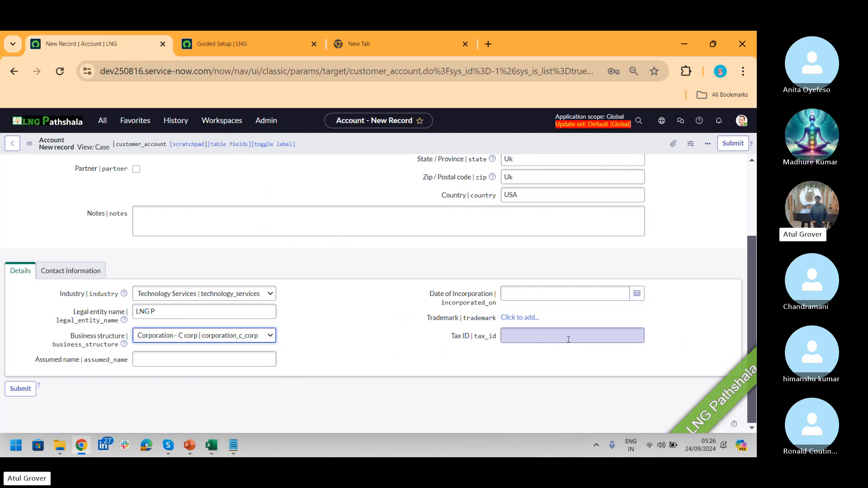
left_click(65, 276)
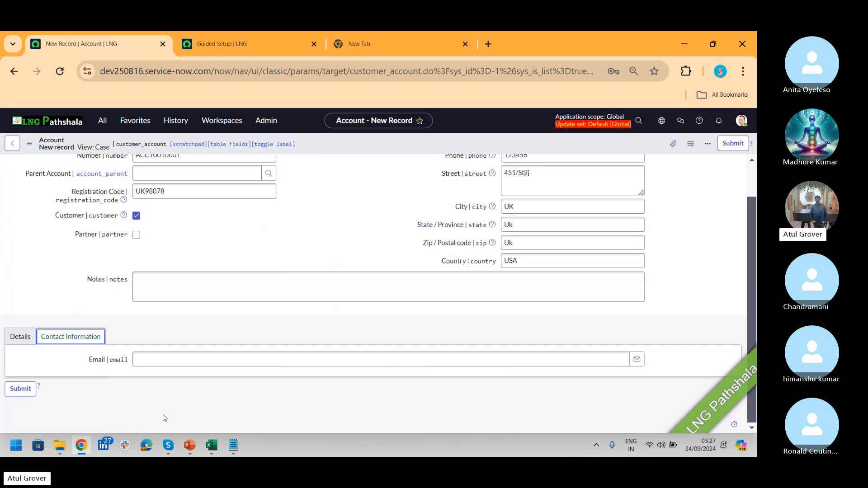
- Enter the account's contact e-mail address and save the LNG record from the header menu
left_click(180, 365)
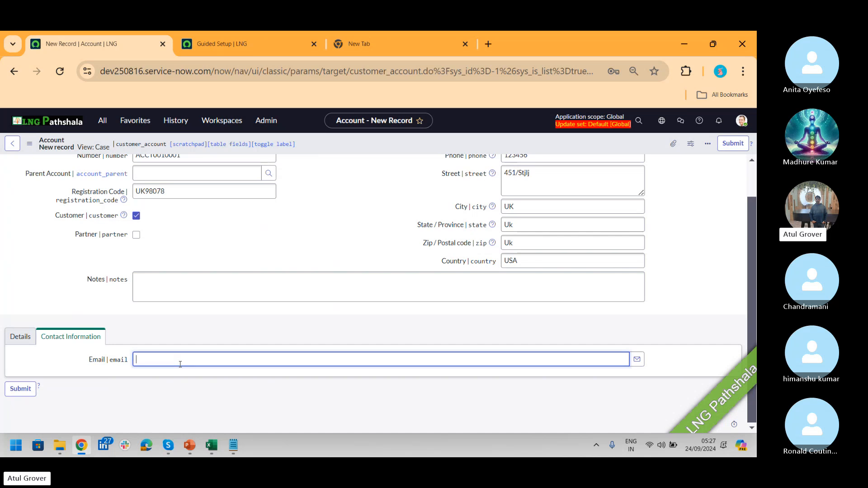
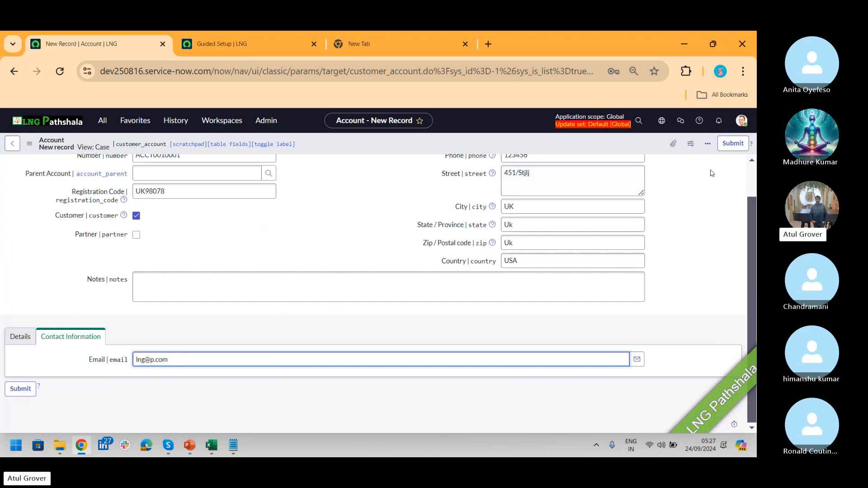
right_click(628, 145)
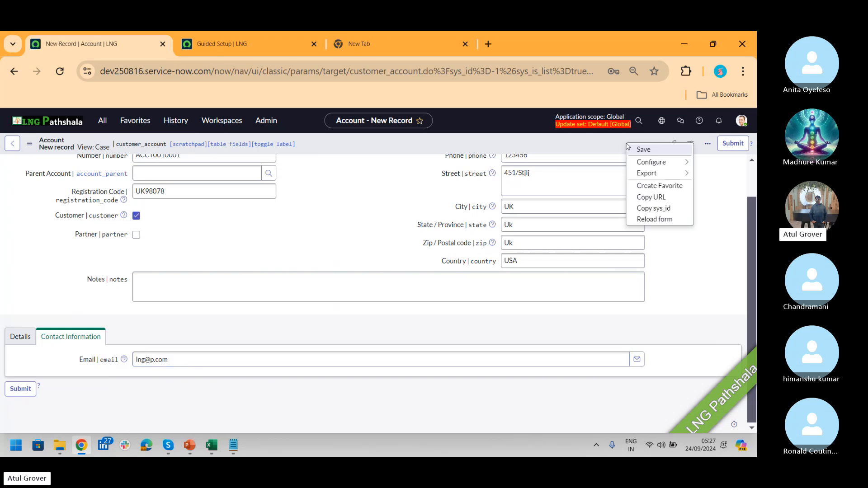
left_click(635, 151)
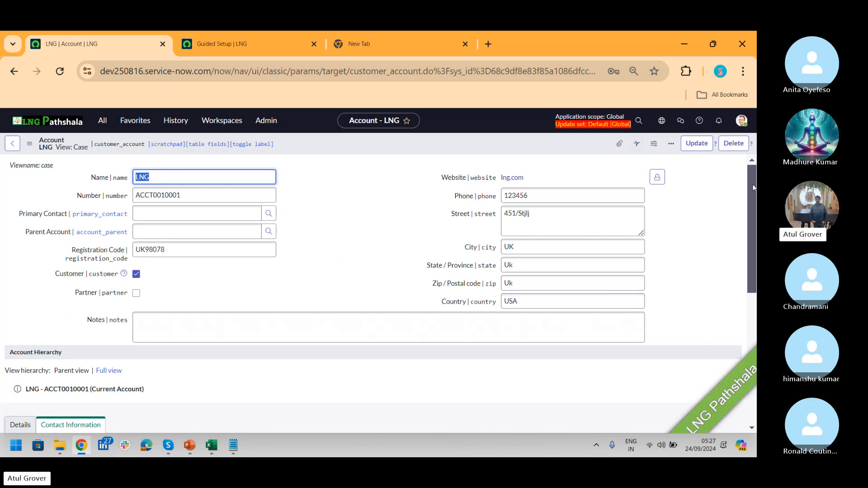
- Highlight LNG and LNG Pathsahala in the Notepad notes, then return to slide 29
left_click_drag(753, 183, 750, 204)
key("alt+Tab")
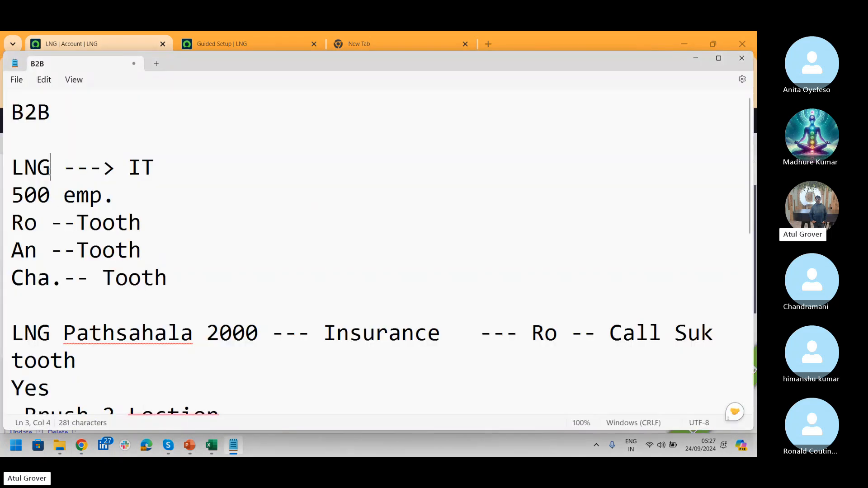
left_click_drag(49, 174, 6, 172)
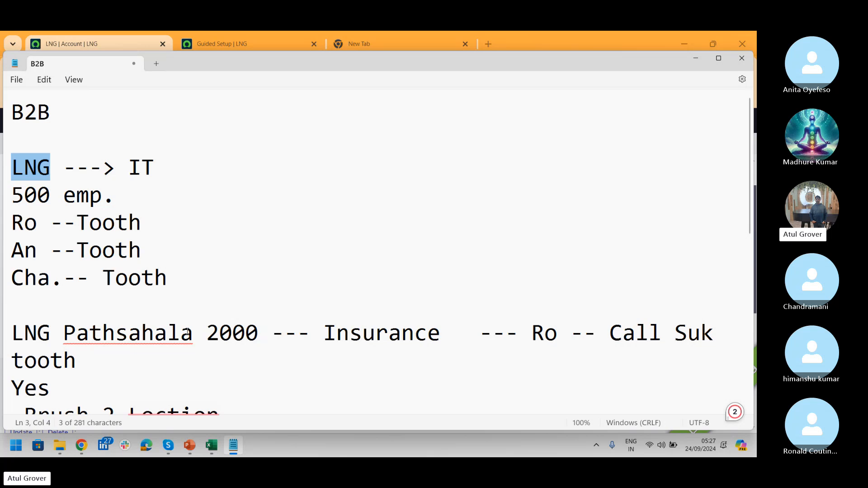
left_click_drag(188, 332, 7, 340)
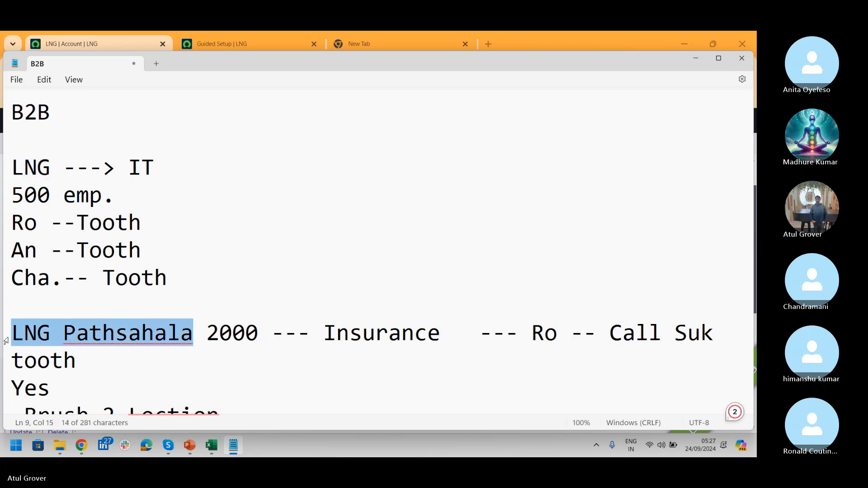
key("alt+Tab")
key("Tab")
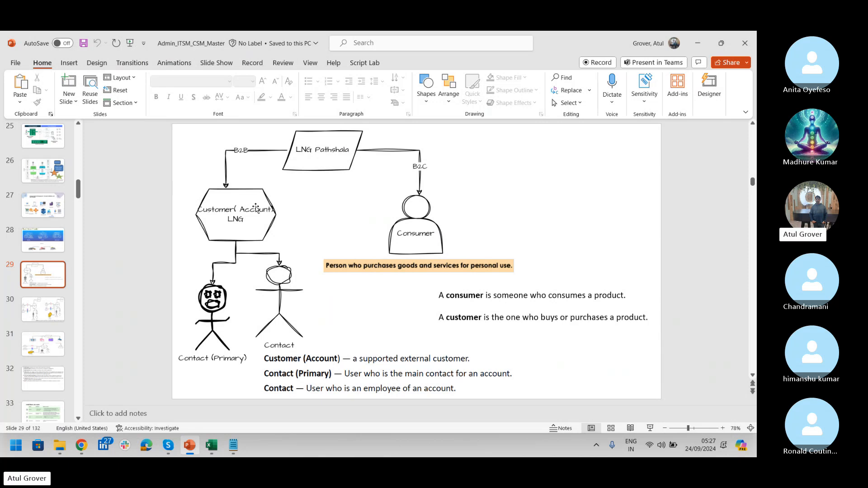
key("alt+Tab")
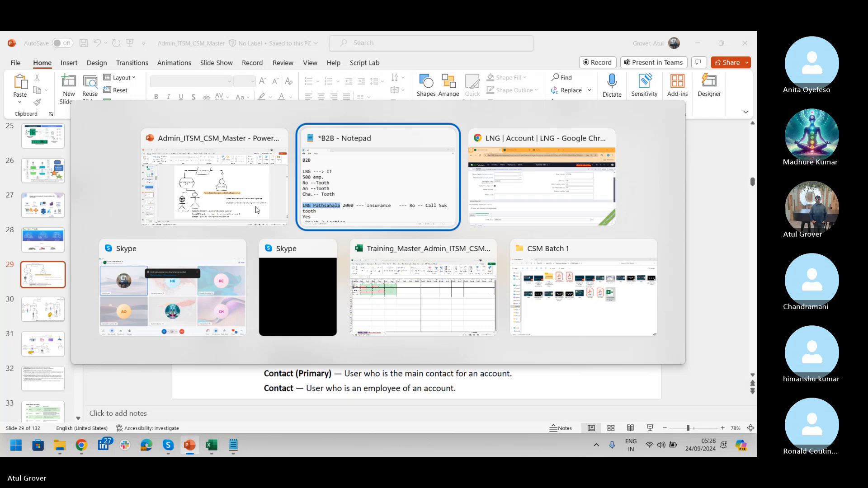
left_click(257, 209)
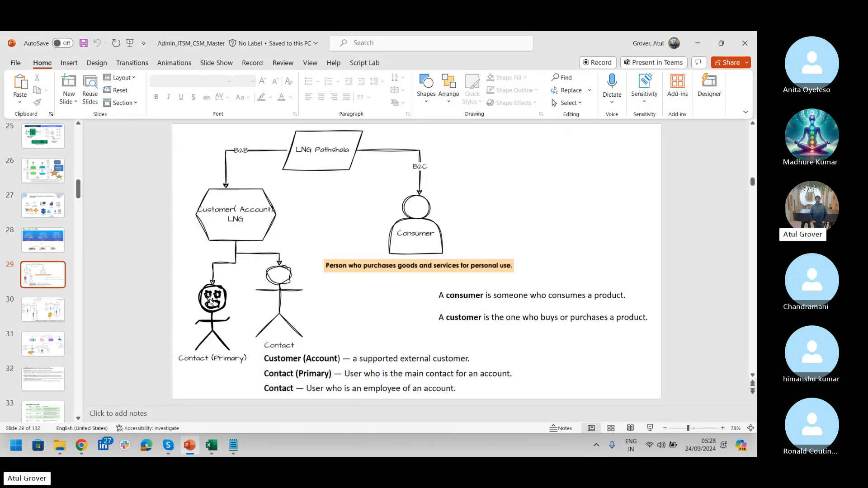
- Return to the LNG account record and show its empty Account Addresses related list
key("alt+Tab")
key("alt+Tab")
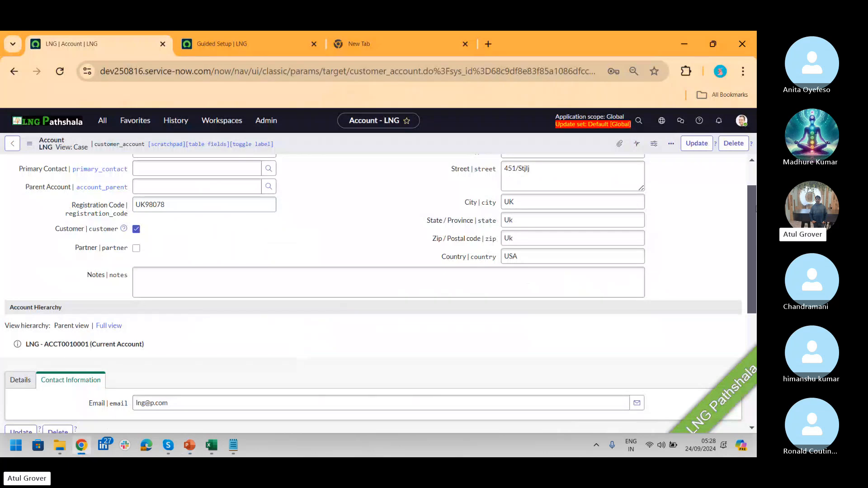
left_click_drag(751, 206, 753, 316)
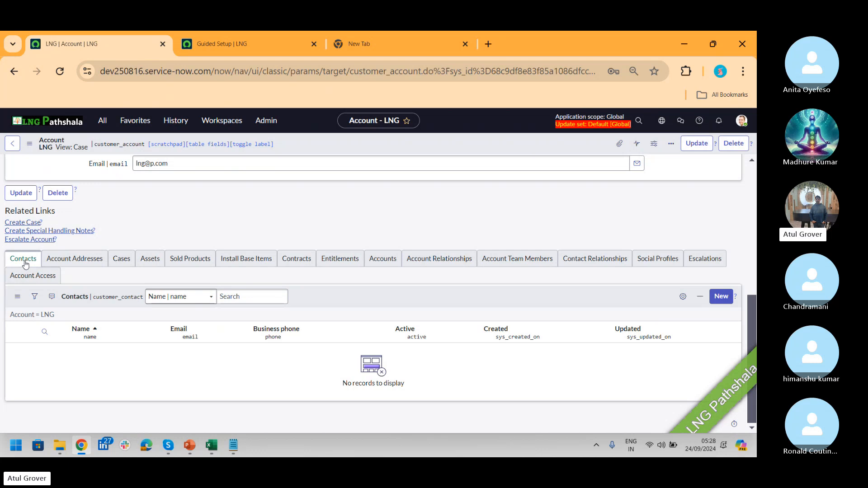
left_click(75, 262)
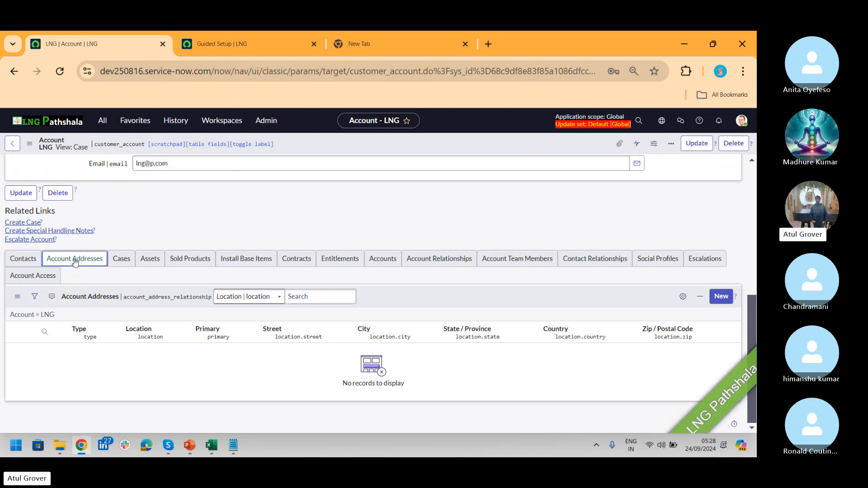
key("alt+Tab")
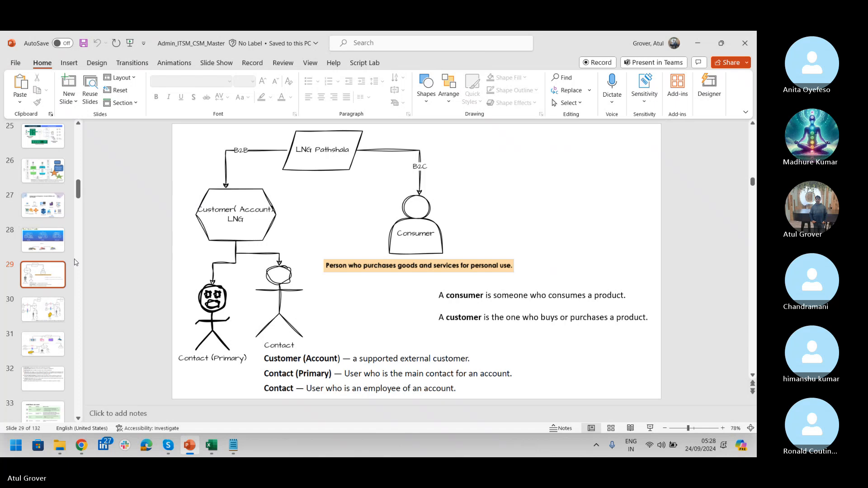
key("alt+Tab")
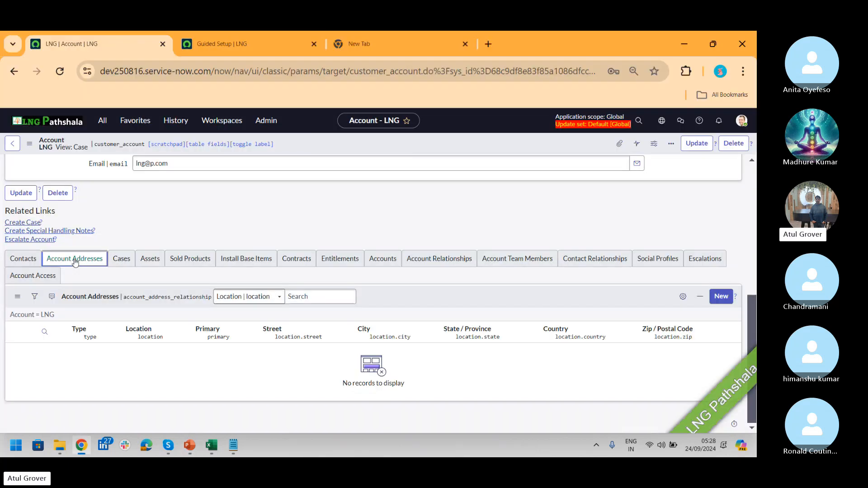
- Start a new Account Address for LNG and preview the linked LNG account
left_click(721, 296)
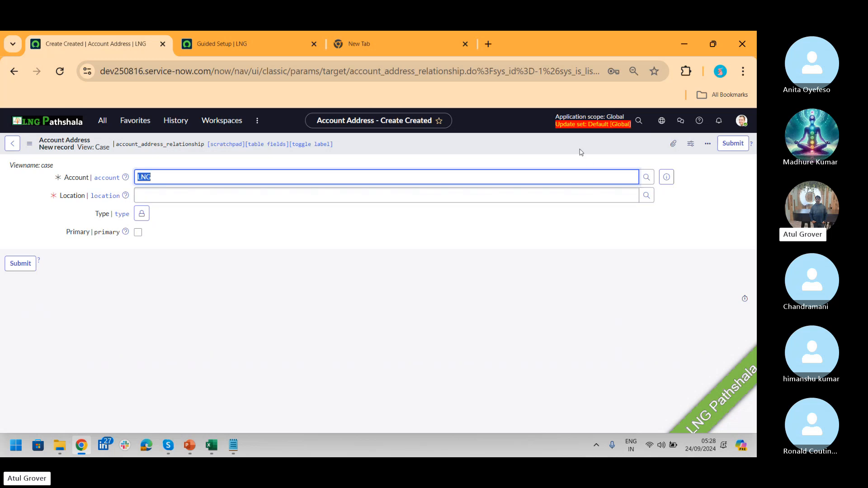
left_click_drag(351, 71, 464, 75)
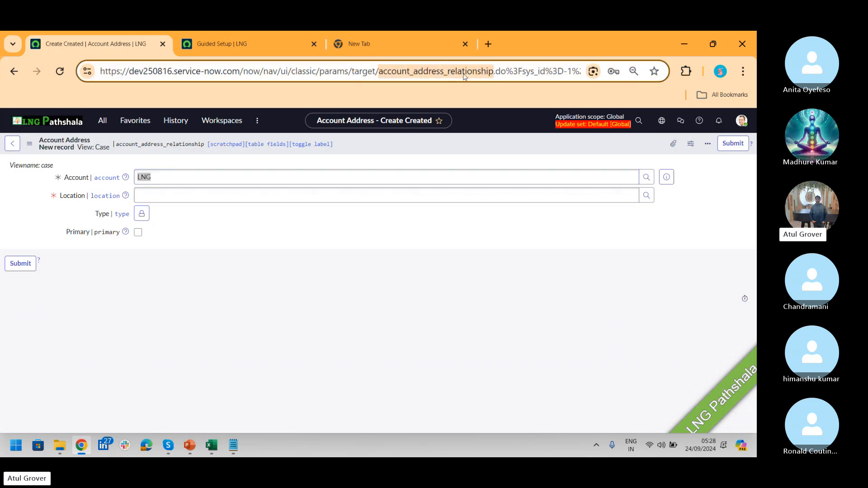
left_click(227, 195)
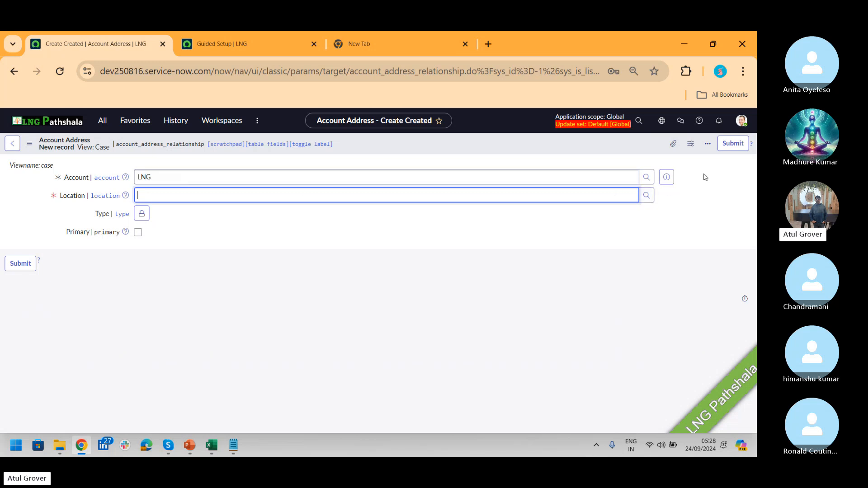
left_click(663, 177)
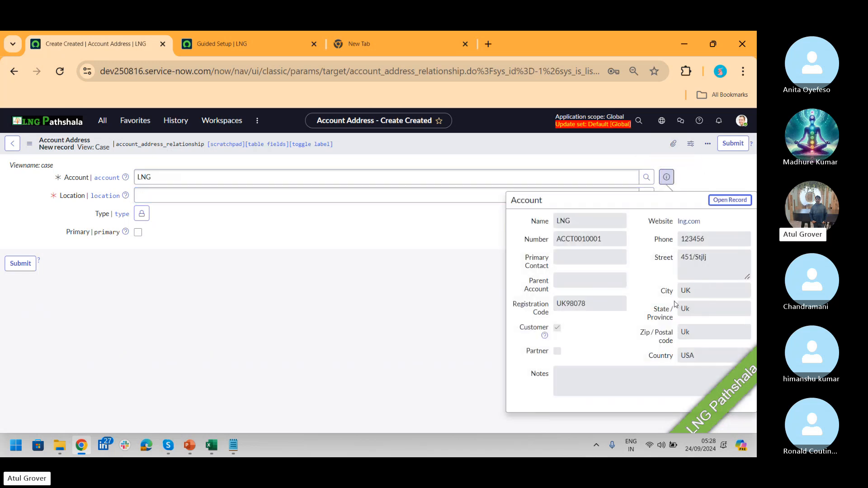
left_click(221, 241)
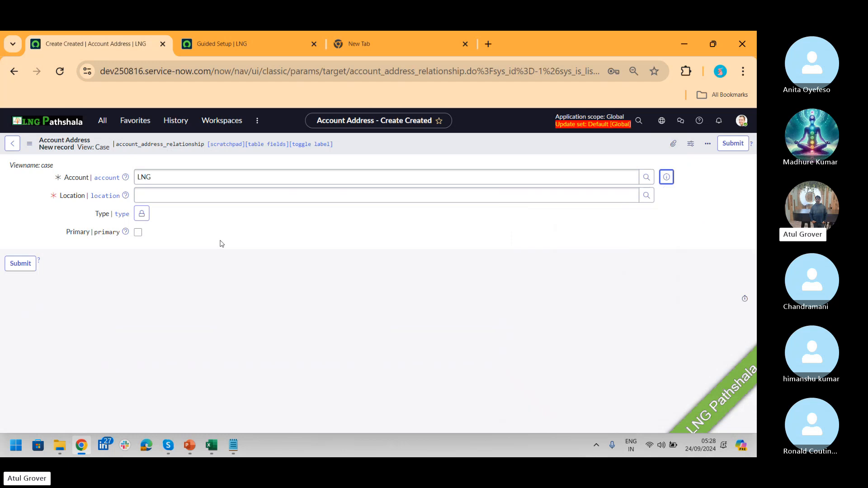
- Make the Type field editable, then clear an invalid Location entry, leaving Location empty
left_click(141, 213)
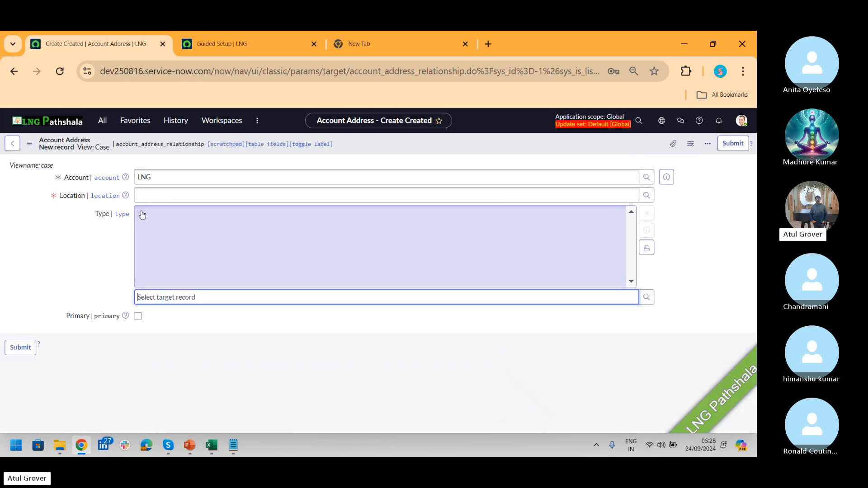
type("**")
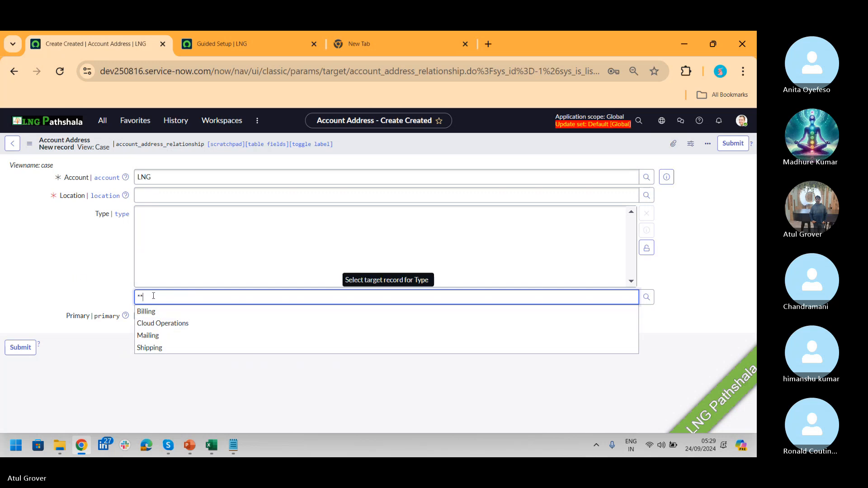
key("BackSpace")
key("BackSpace")
left_click(174, 200)
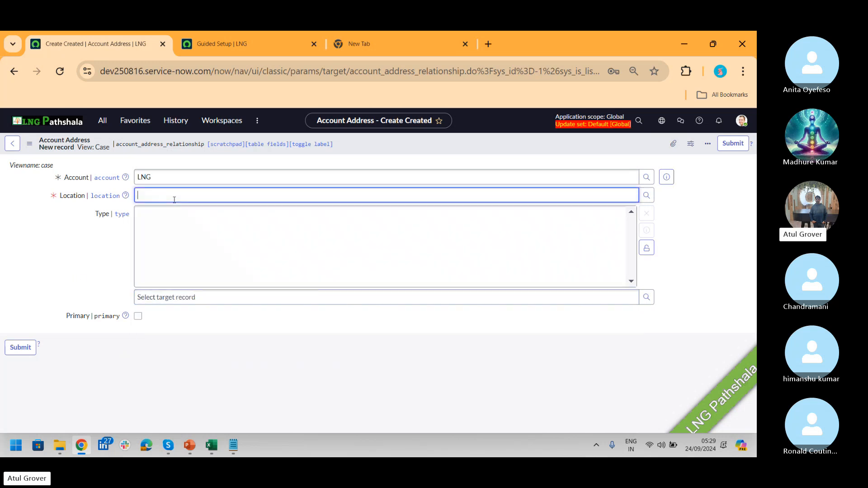
type("**")
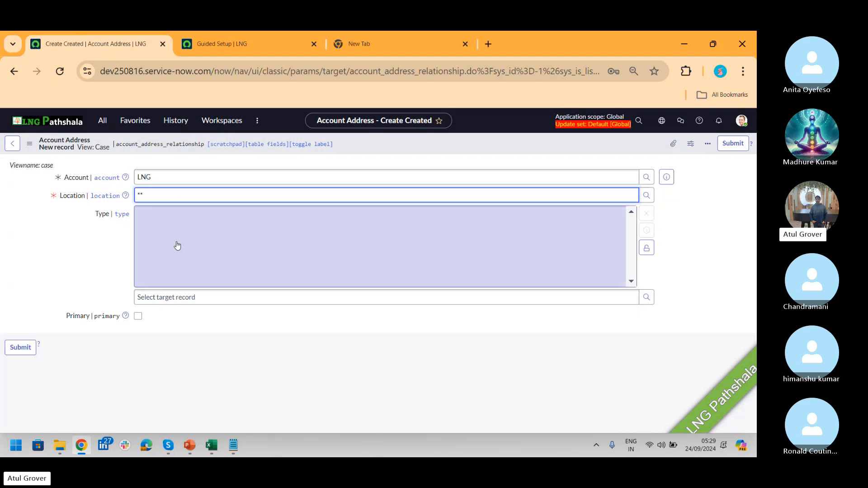
left_click(647, 248)
left_click(150, 194)
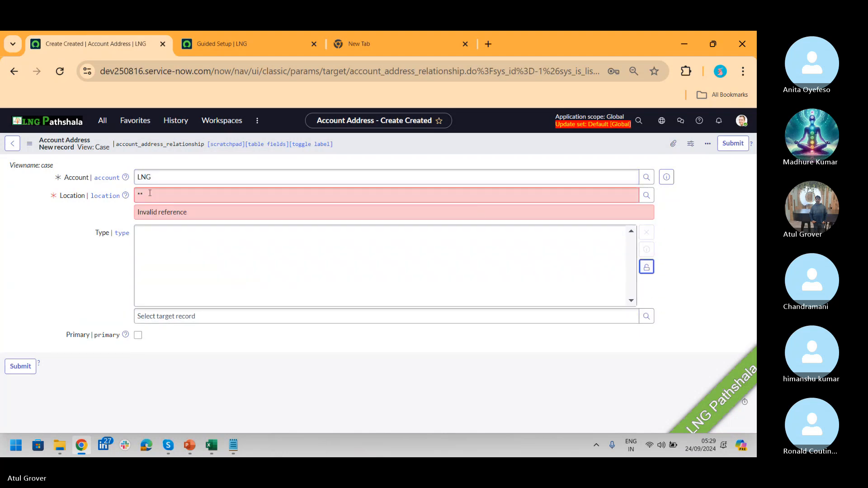
type("\"")
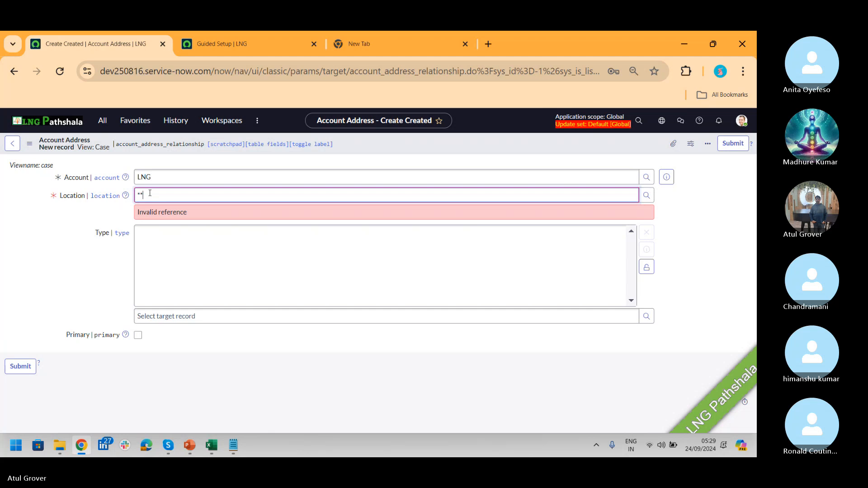
key("BackSpace")
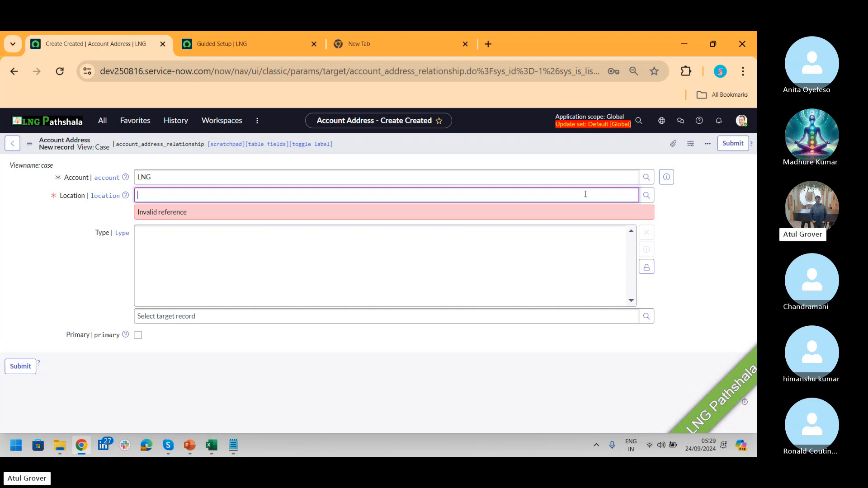
- From the Location lookup, create a new location named 'LNG Corp'
left_click(646, 195)
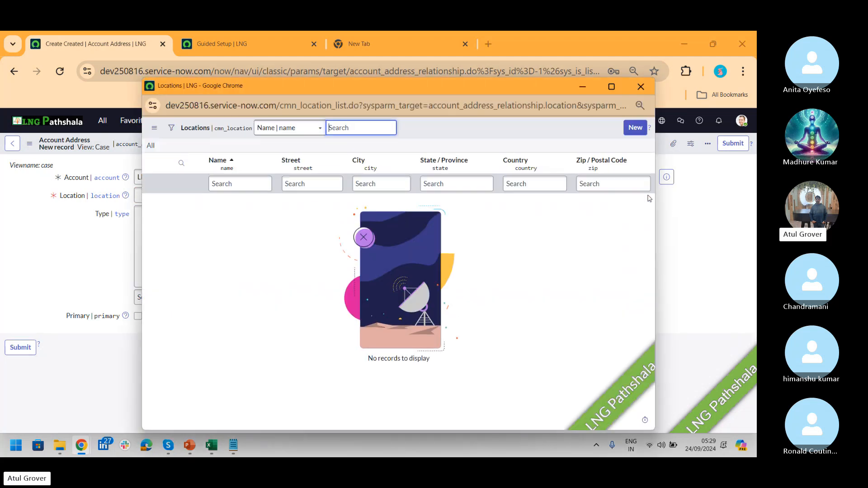
left_click(634, 128)
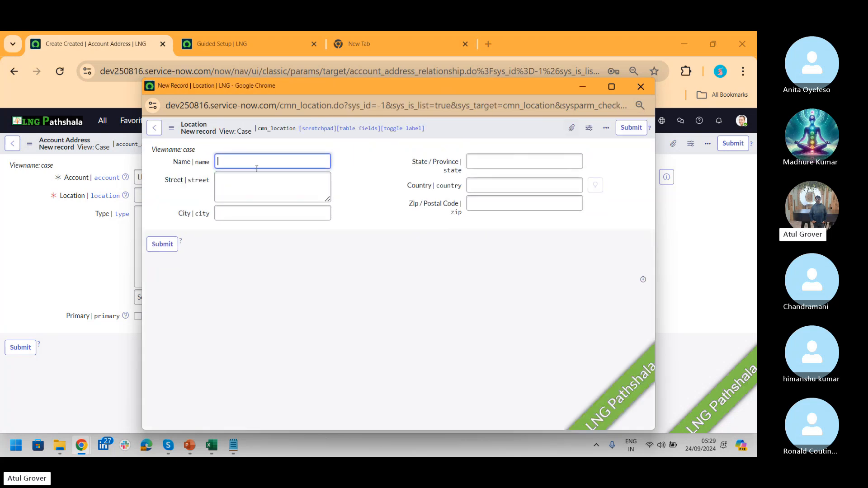
type("LNG Corp")
key("Tab")
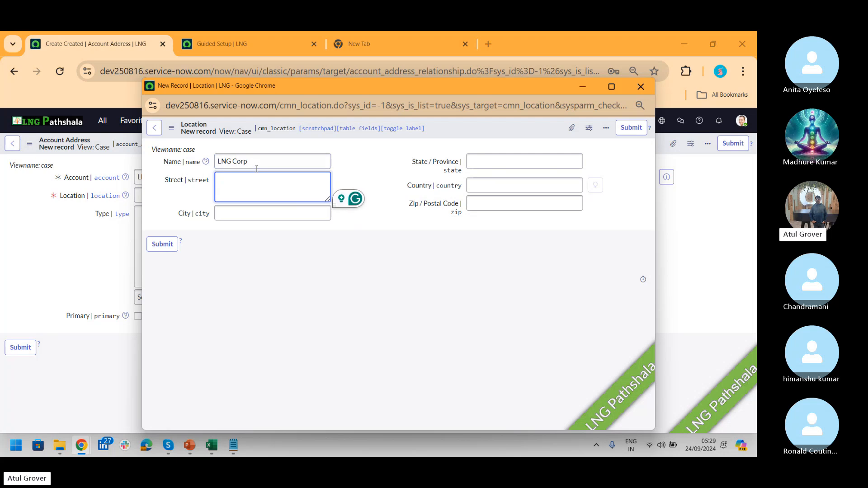
- Set the location's street, city and state to LNG, country USA and zip 12345
type("LNG")
key("Tab")
type("LNG")
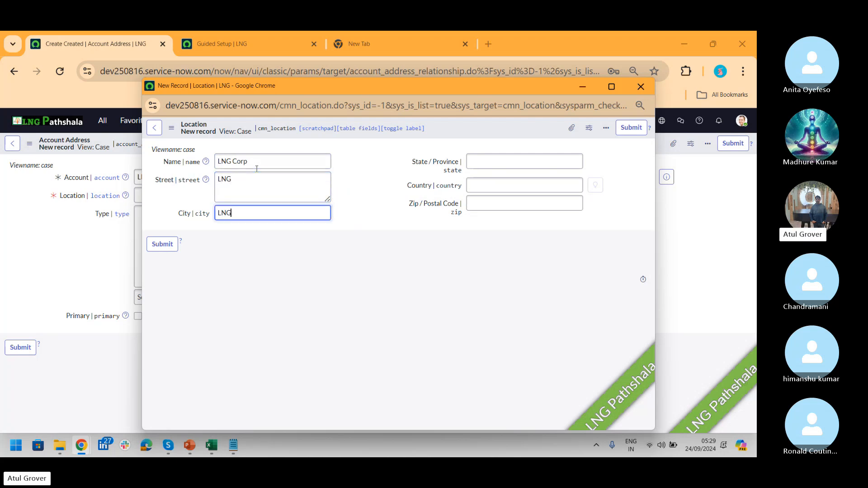
key("Tab")
type("LNG")
key("Tab")
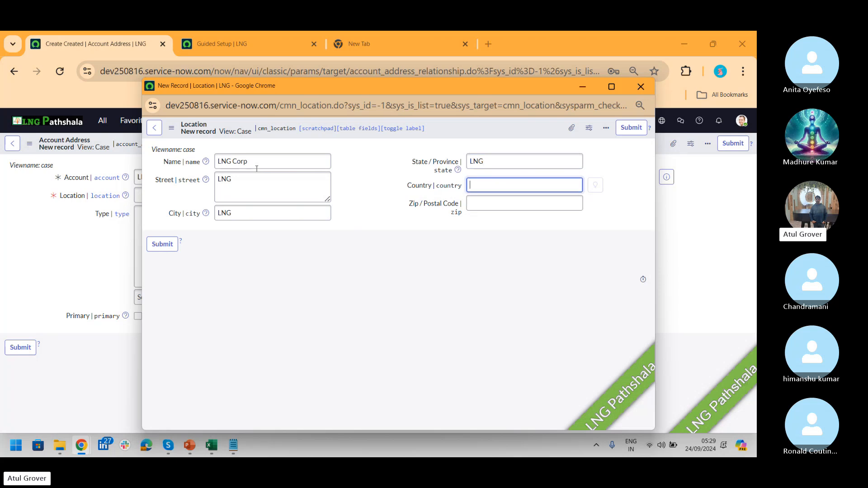
type("USA")
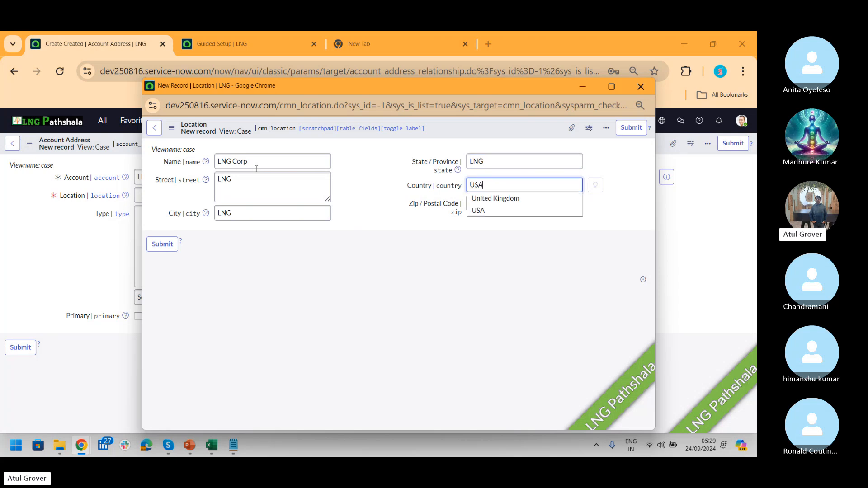
key("Tab")
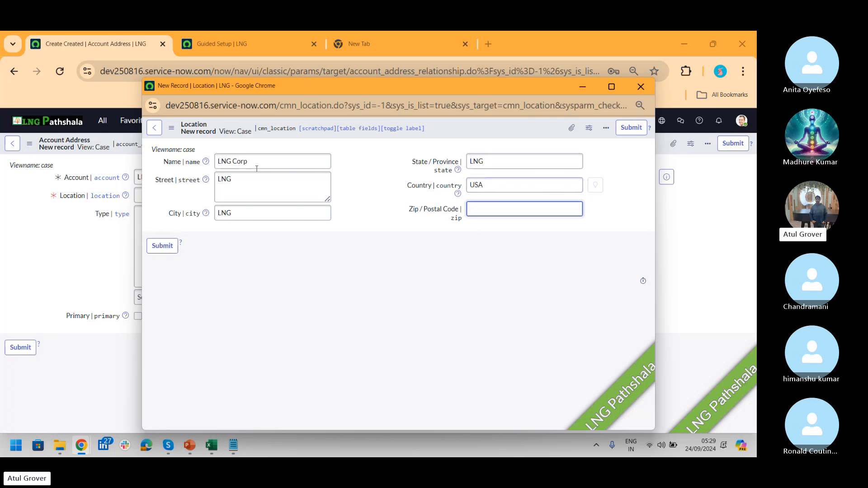
type("12345")
- Save the LNG Corp location, then submit the address typed Billing and Mailing, marked Primary
left_click(174, 251)
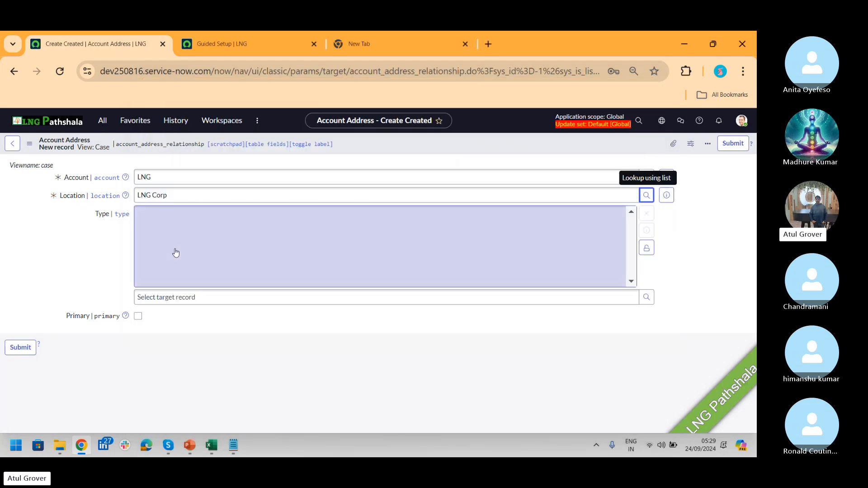
left_click(354, 300)
type("*")
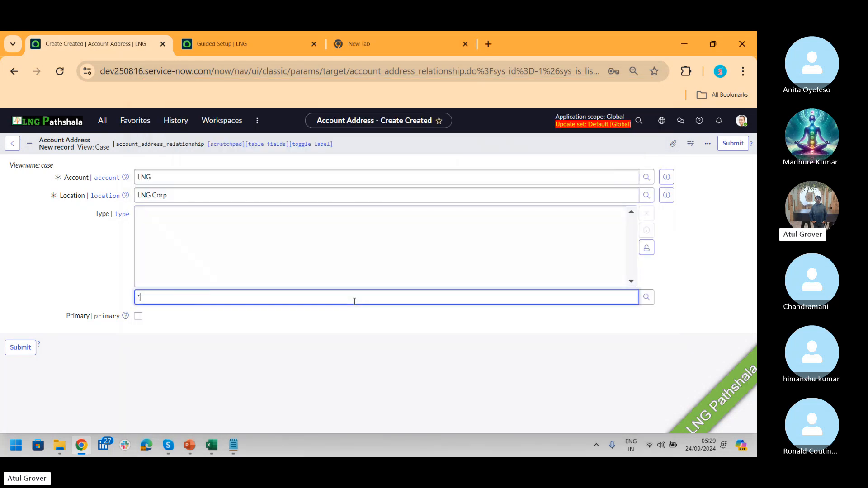
left_click(180, 311)
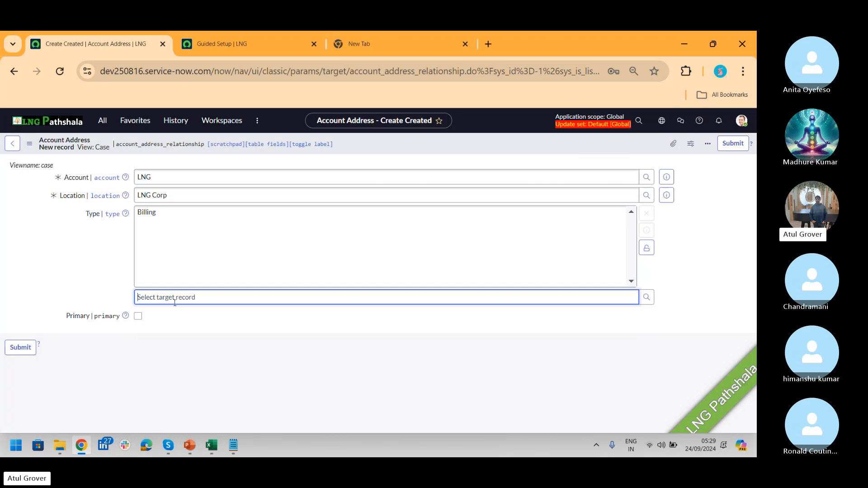
type("*")
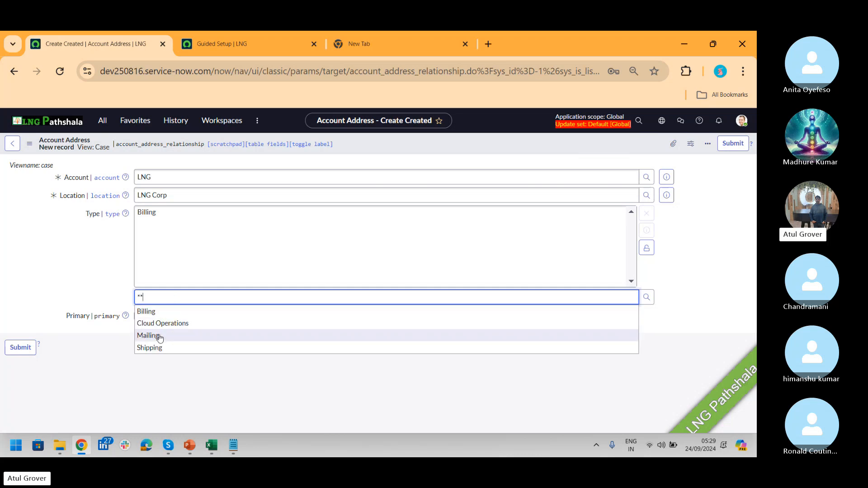
left_click(159, 336)
left_click(647, 253)
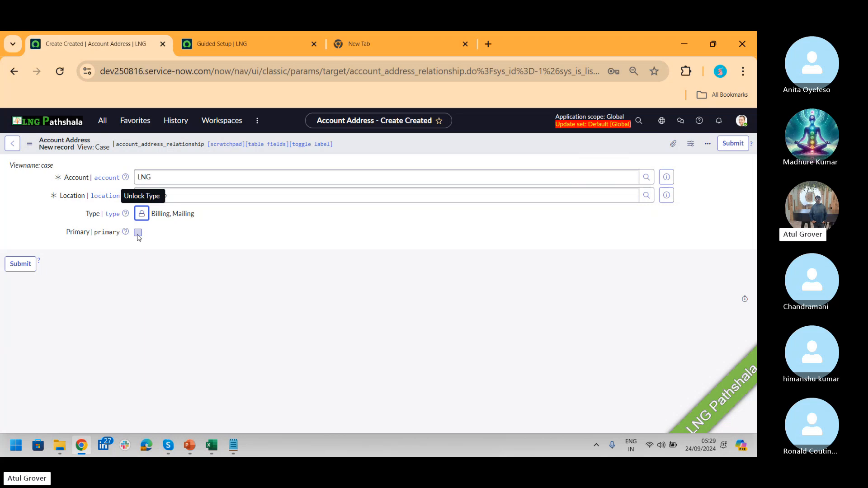
left_click(138, 233)
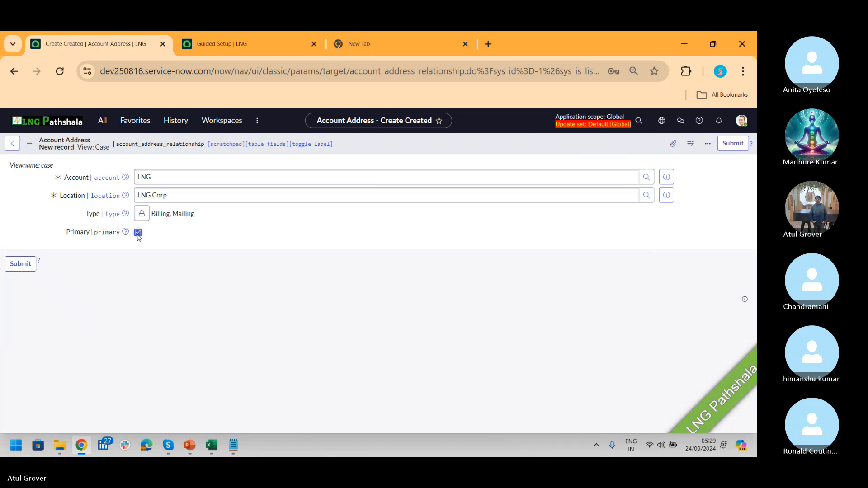
left_click(30, 264)
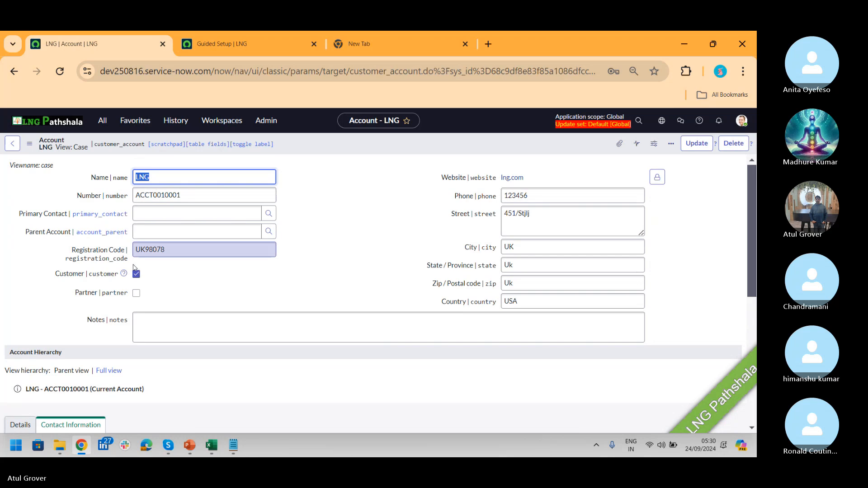
- Check the LNG account's new address and empty Contacts list, then bring up Customer Service Management Guided Setup
left_click_drag(750, 181, 742, 328)
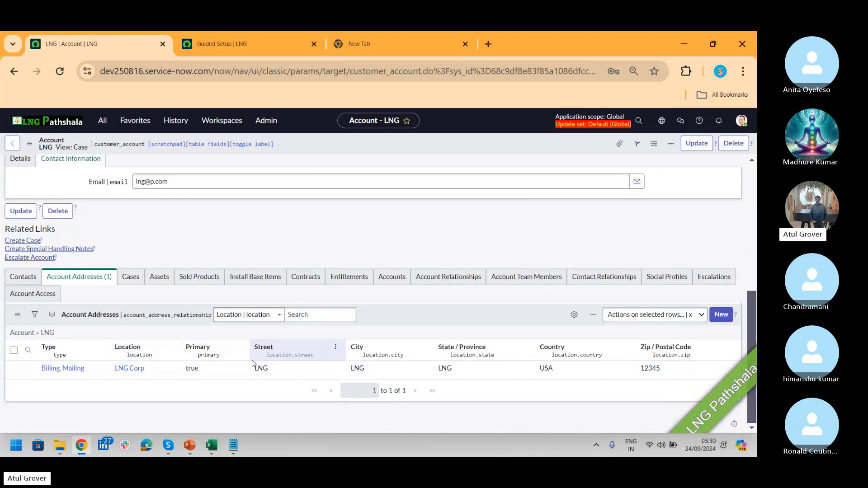
left_click(23, 277)
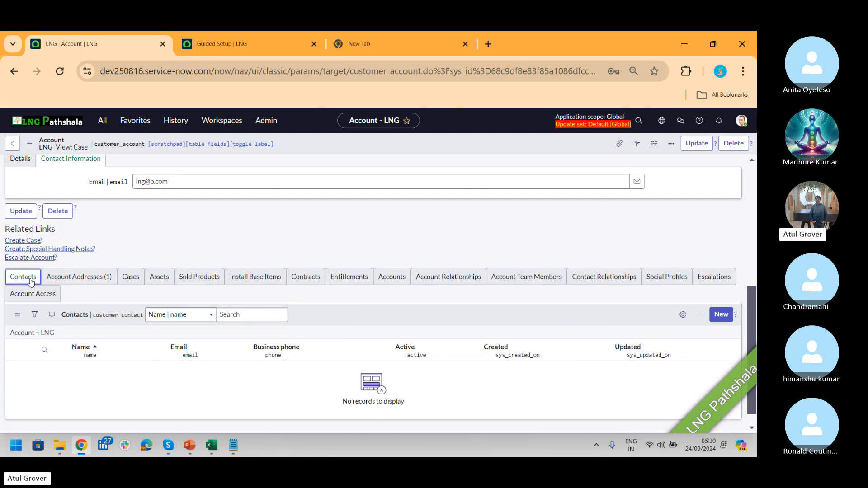
left_click(230, 39)
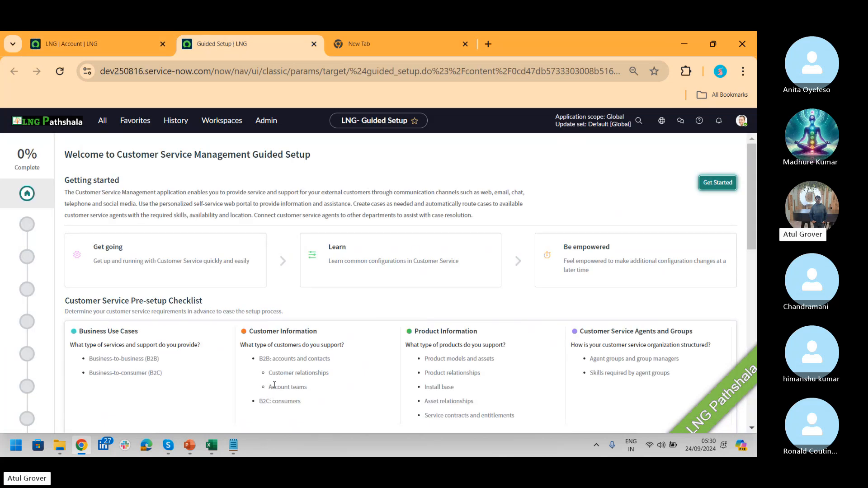
- Start the guided setup, view the Import Contacts (B2B) task, and return to the LNG account
left_click_drag(266, 358, 328, 377)
left_click(731, 183)
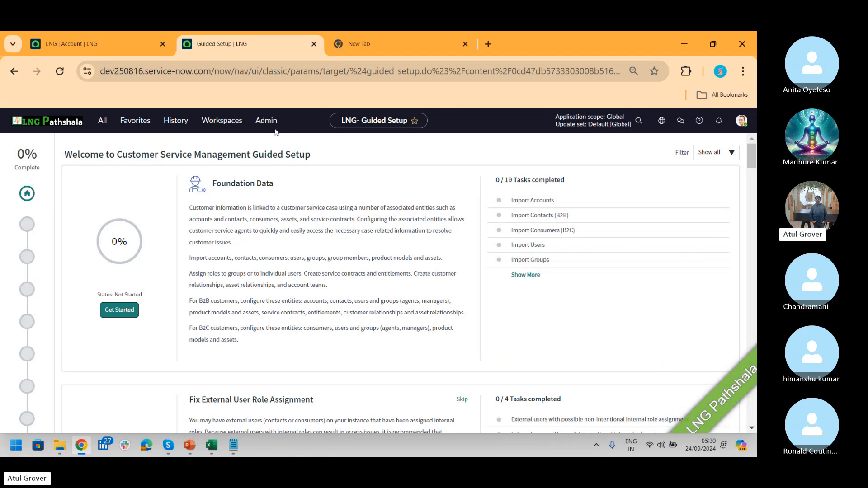
left_click(538, 219)
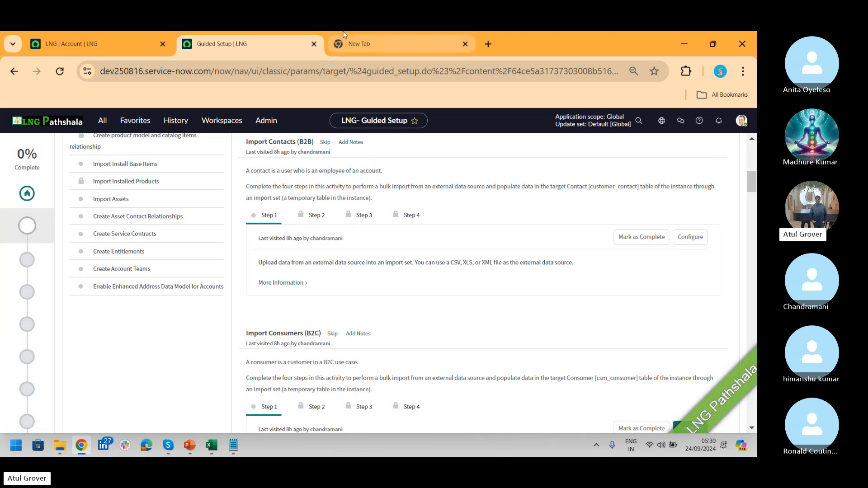
left_click(100, 45)
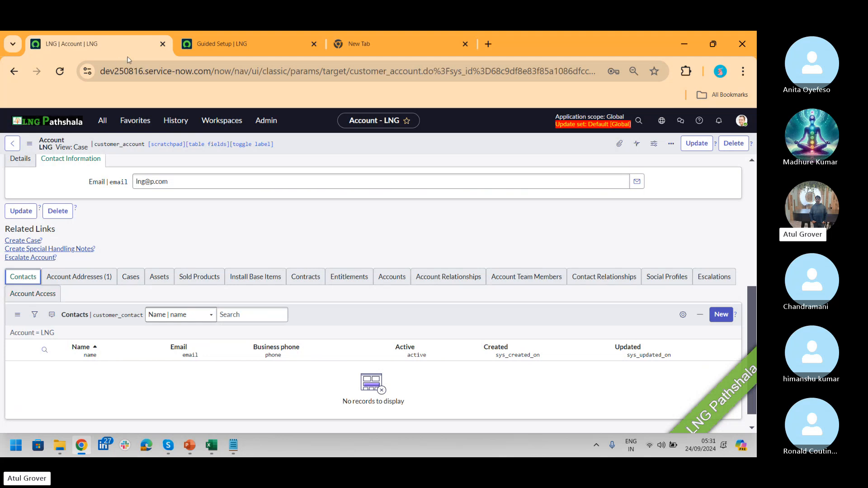
- Find Contacts in the navigator, open the 28-record list, and start a new contact
left_click(100, 122)
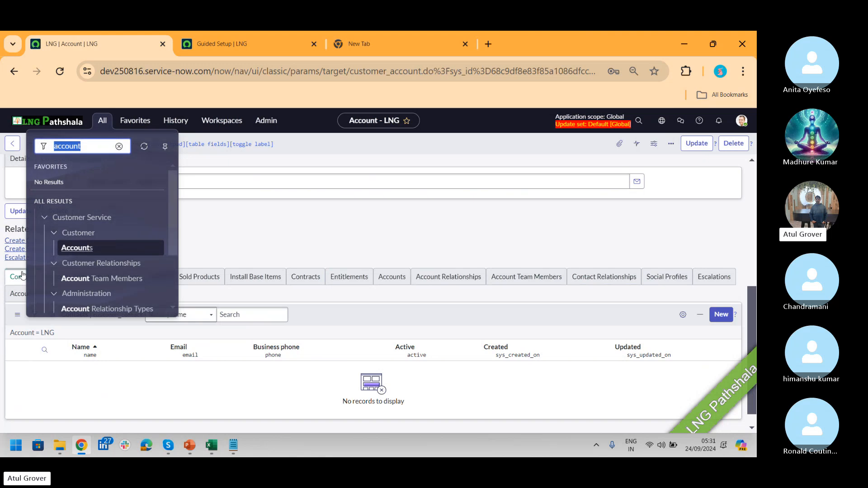
type("contacts")
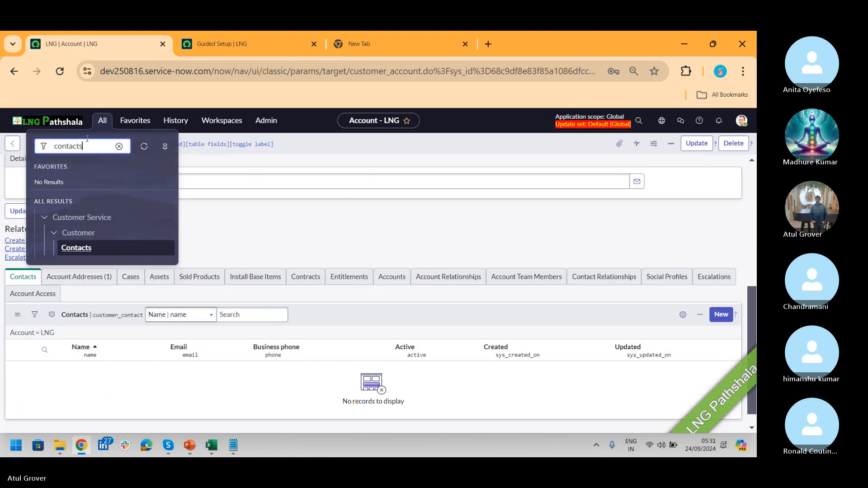
left_click(73, 251)
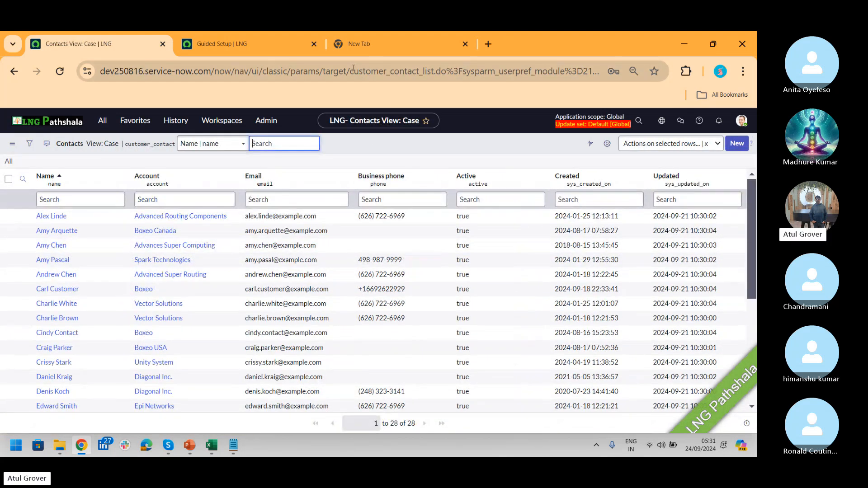
left_click_drag(353, 68, 433, 74)
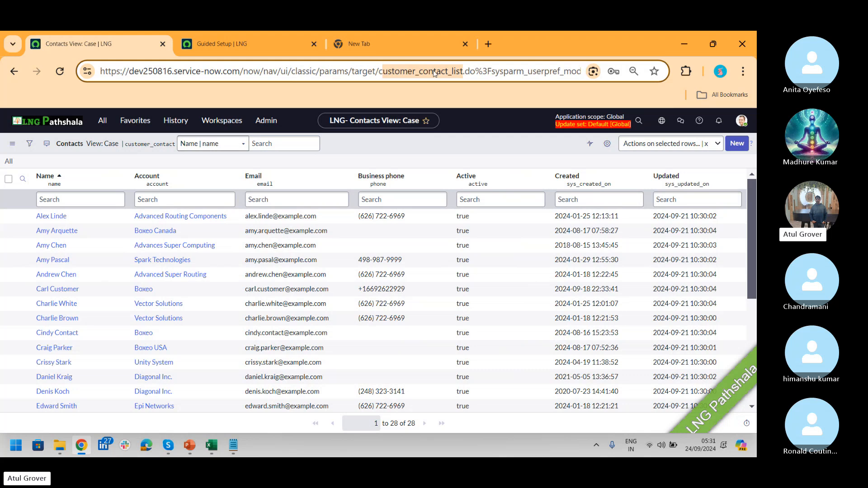
left_click(744, 145)
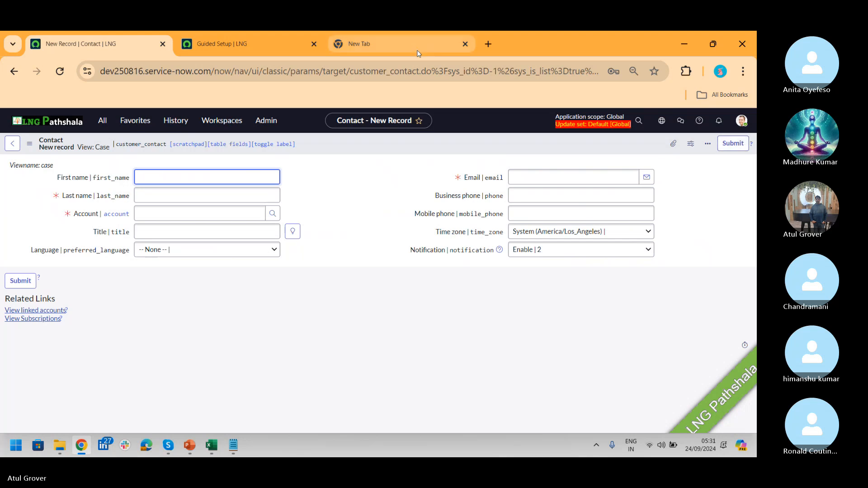
- Enter the new contact's first and last name
left_click(350, 72)
left_click_drag(350, 72, 425, 76)
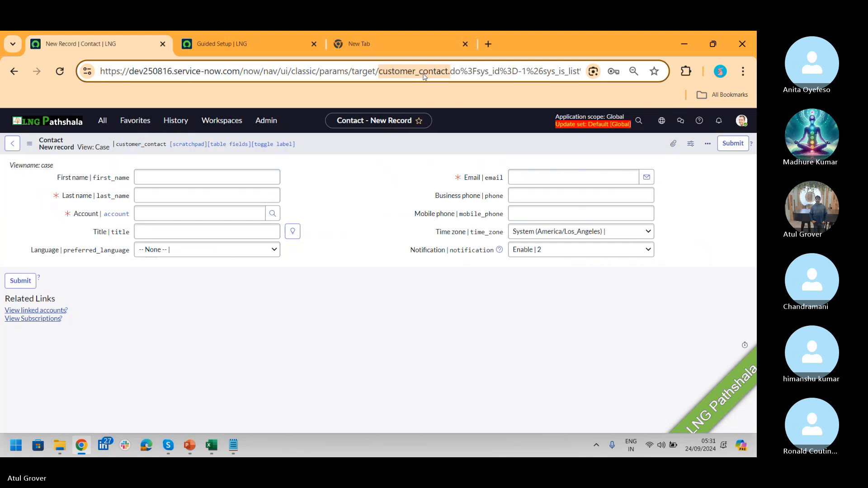
left_click(164, 177)
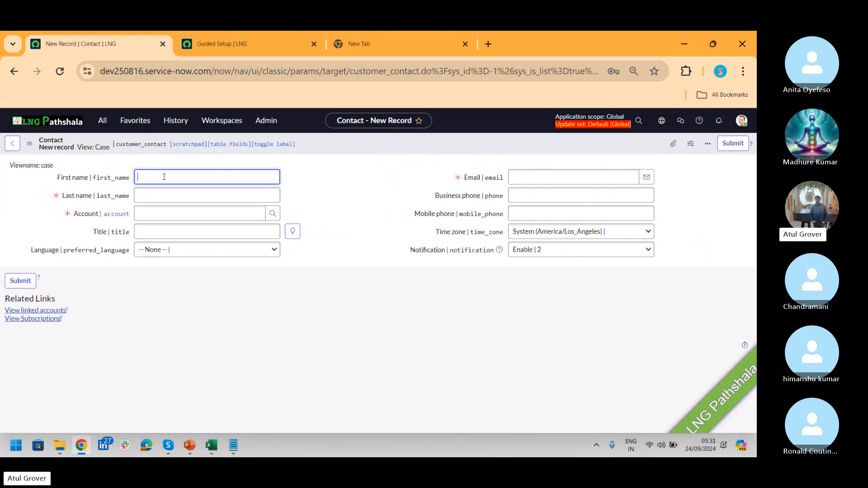
type("Rona")
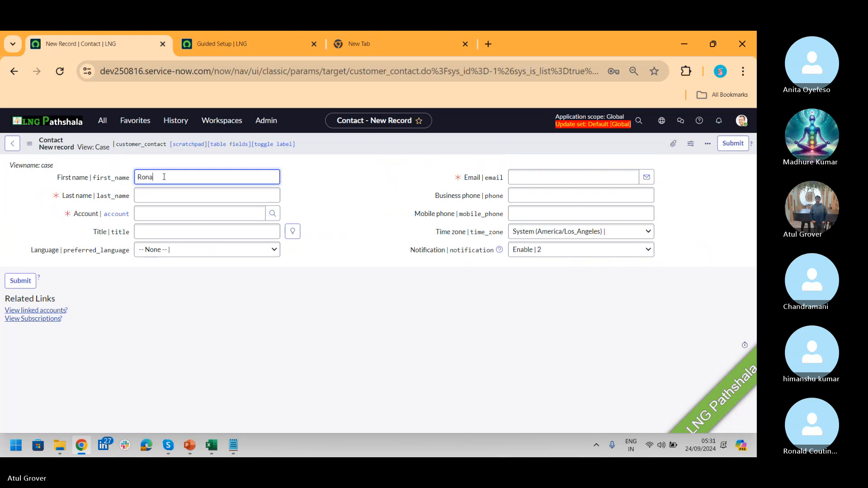
key("BackSpace")
key("BackSpace")
key("BackSpace")
key("BackSpace")
type("Brush")
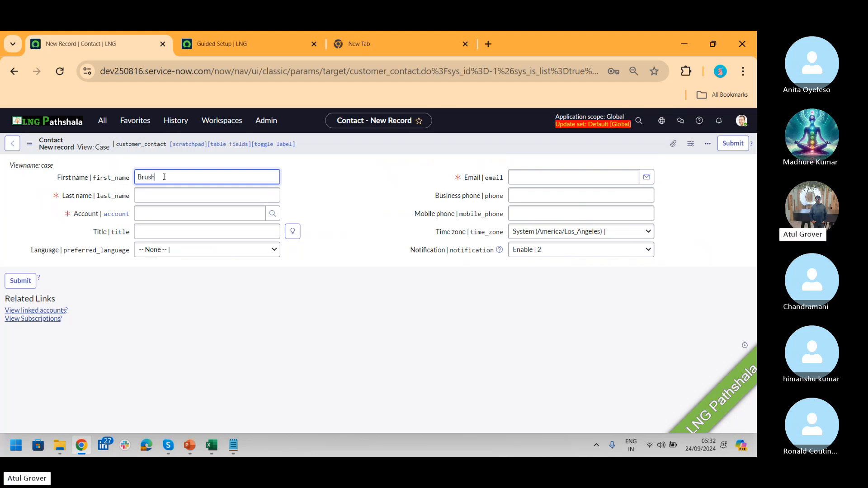
key("Tab")
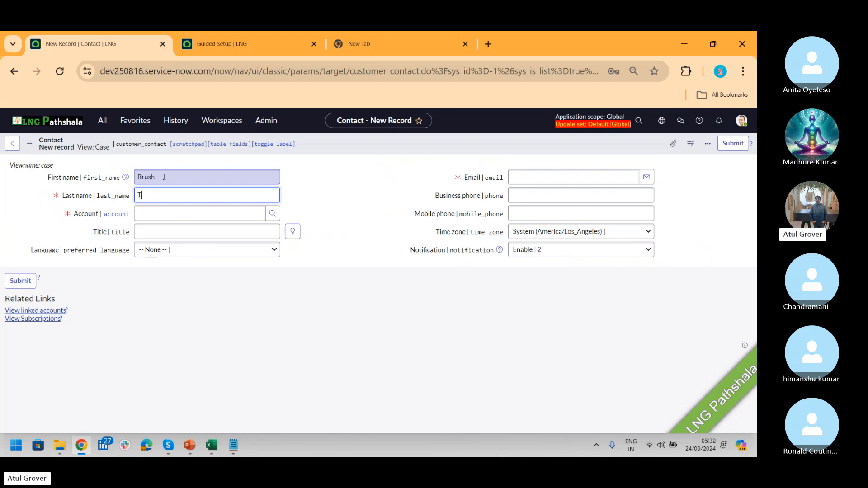
type("paste")
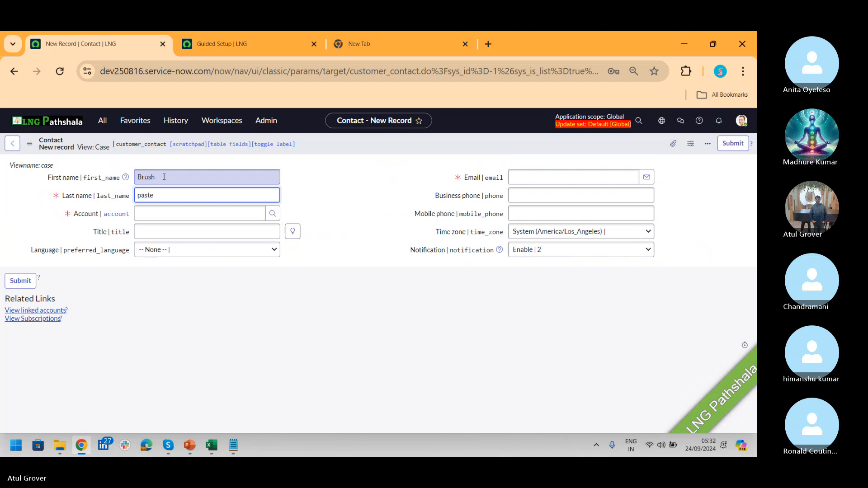
- Set the contact's account to LNG and its language to English
left_click(166, 214)
type("lng")
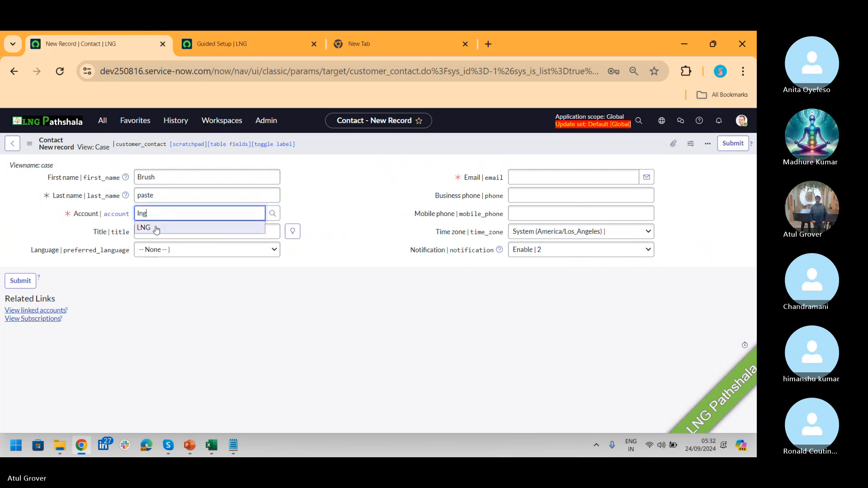
left_click(156, 227)
left_click(167, 251)
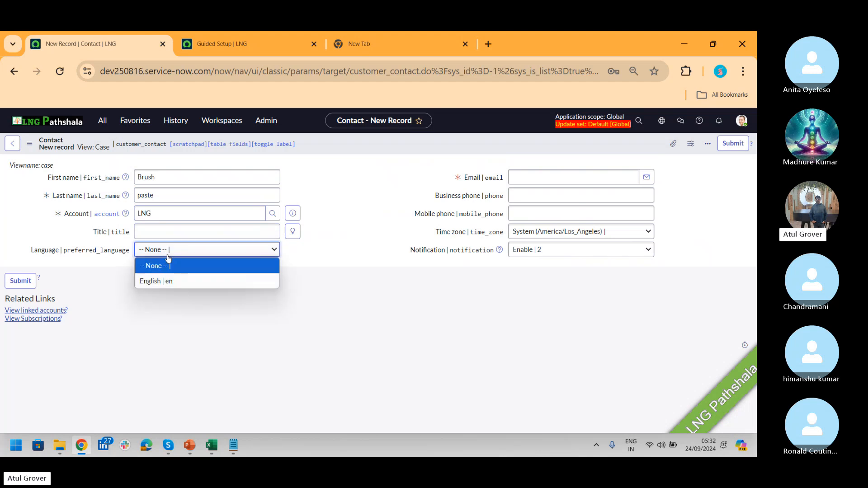
left_click(169, 281)
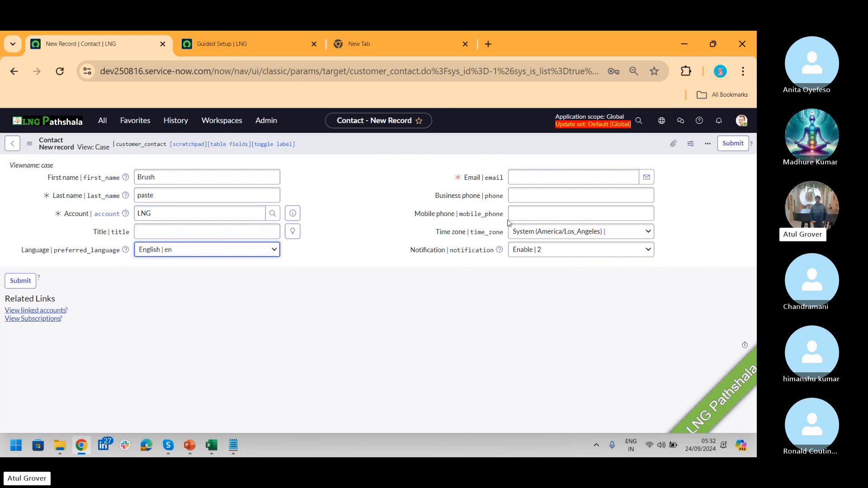
- Fill in the contact's e-mail address and save the record
left_click(523, 178)
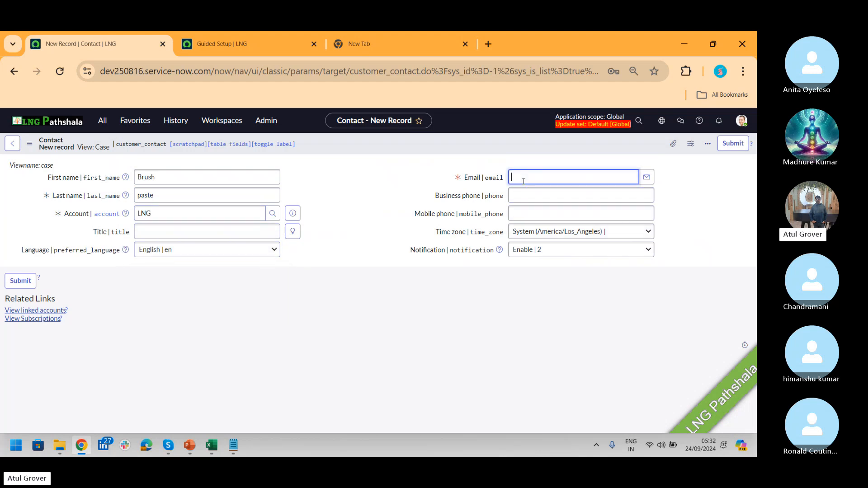
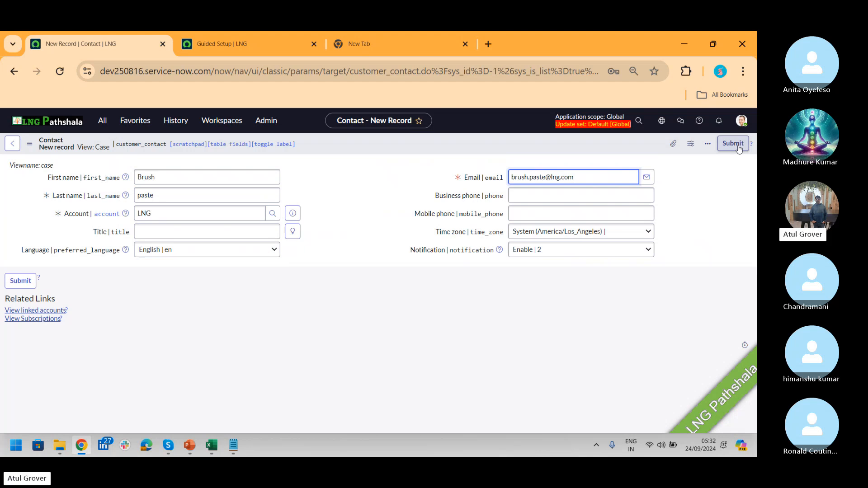
right_click(631, 149)
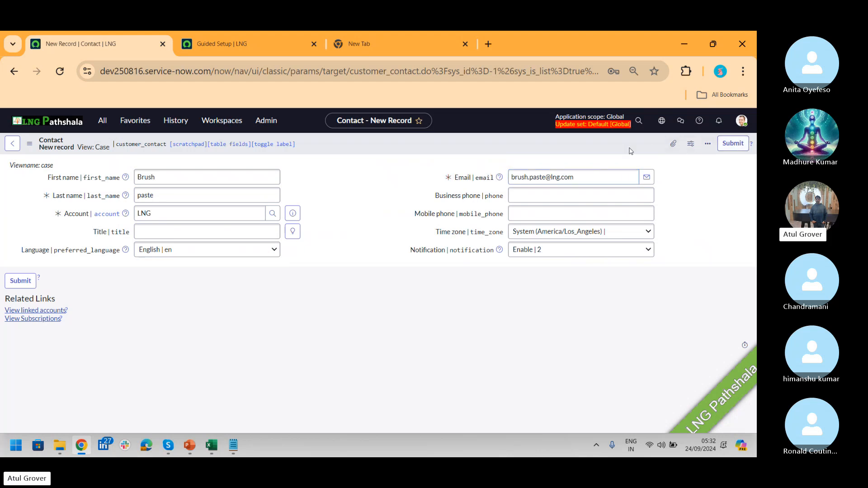
left_click(642, 155)
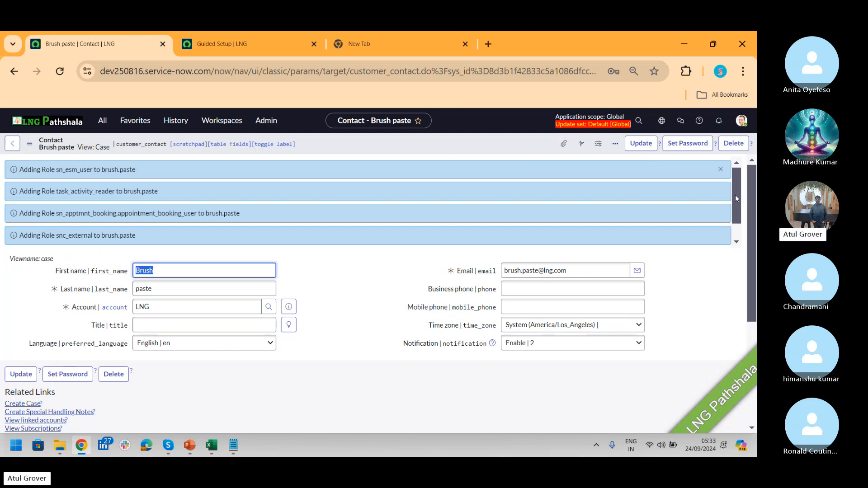
- Scroll to the empty Cases related list and reload the contact form to clear the role messages
left_click_drag(736, 198, 735, 216)
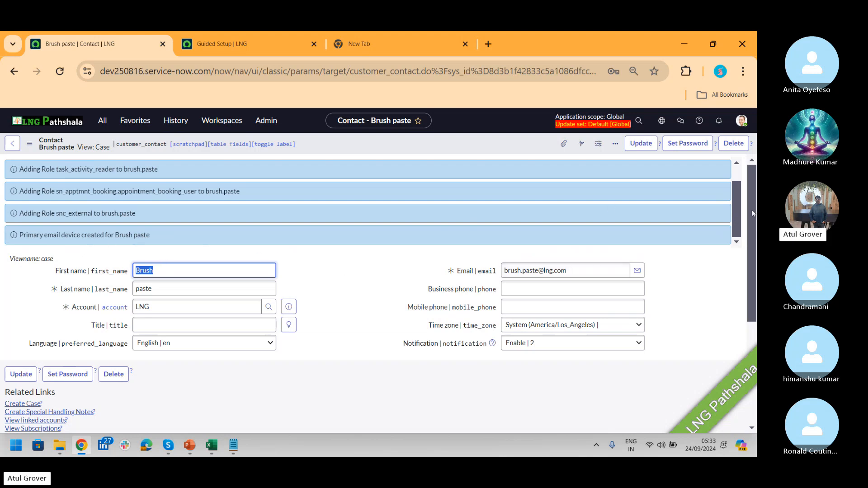
scroll(461, 173, "down", 4)
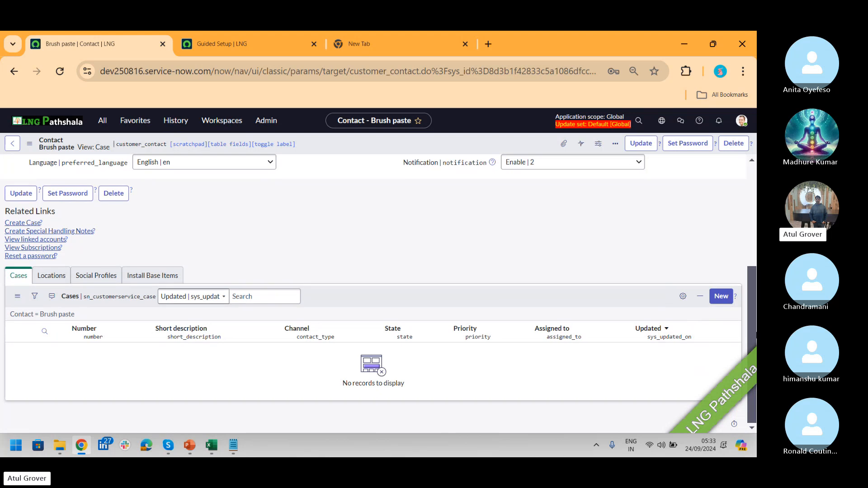
right_click(387, 143)
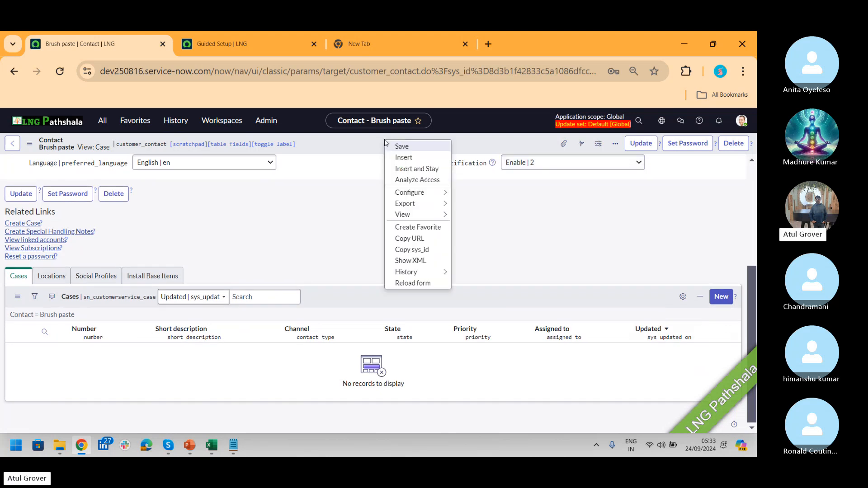
left_click(412, 283)
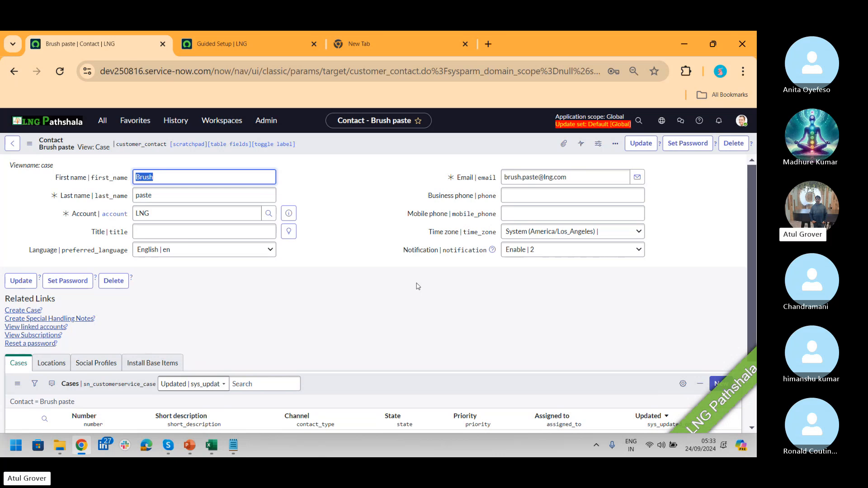
- Open the Users list in a new tab via the 'user a' navigator filter
left_click(103, 121)
type("user a")
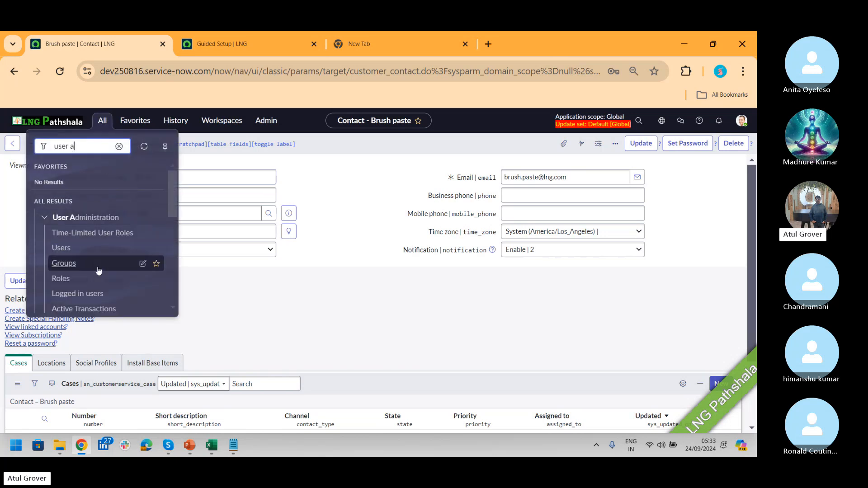
middle_click(55, 250)
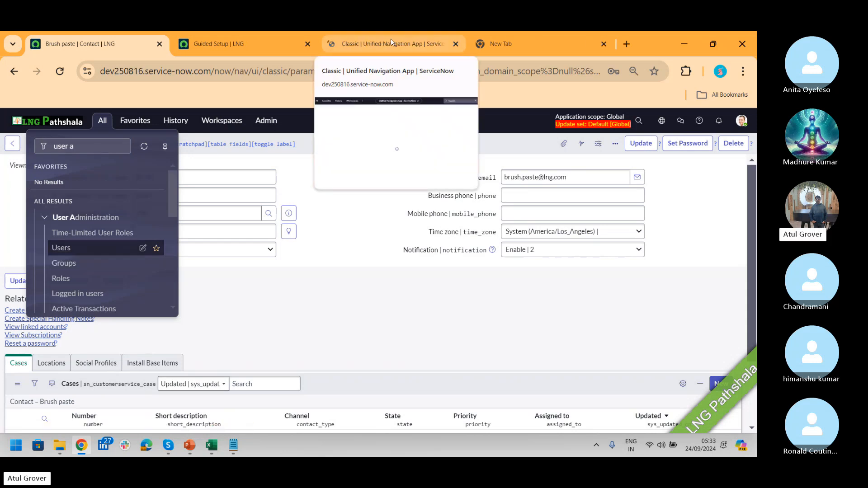
left_click(390, 39)
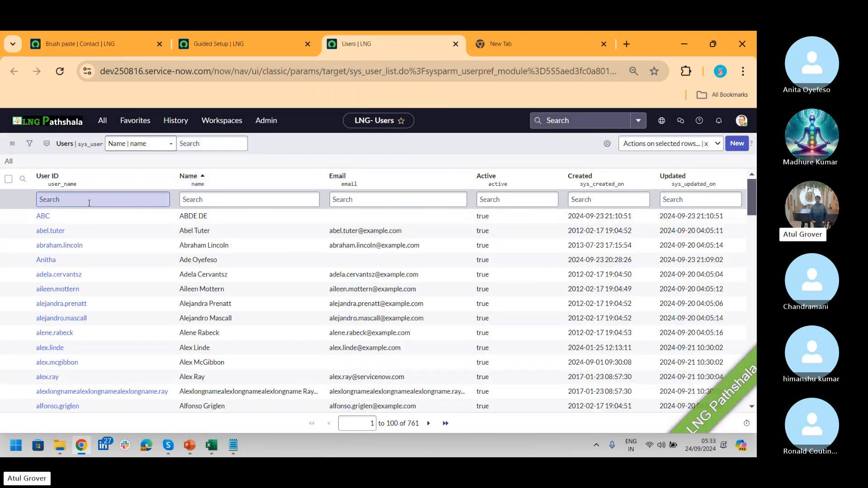
- Filter users by the new contact's name, confirm its single user, and return to the contact
left_click(89, 203)
type("brish")
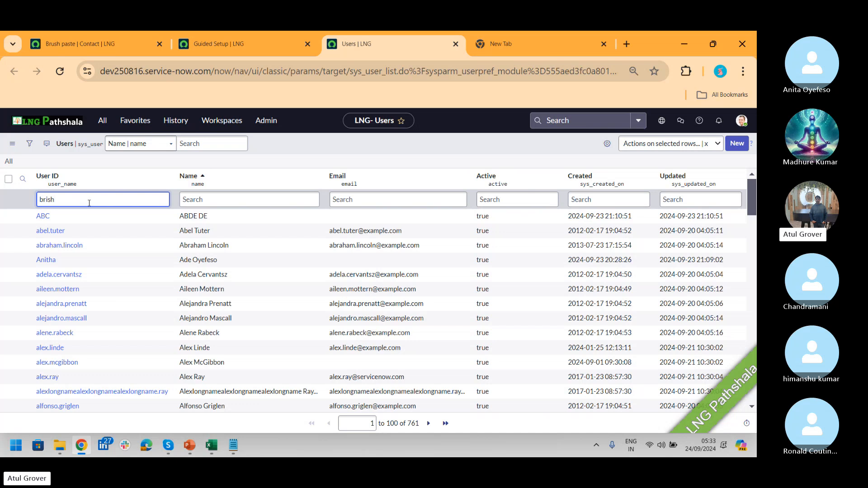
key("BackSpace")
key("BackSpace")
key("BackSpace")
key("BackSpace")
key("BackSpace")
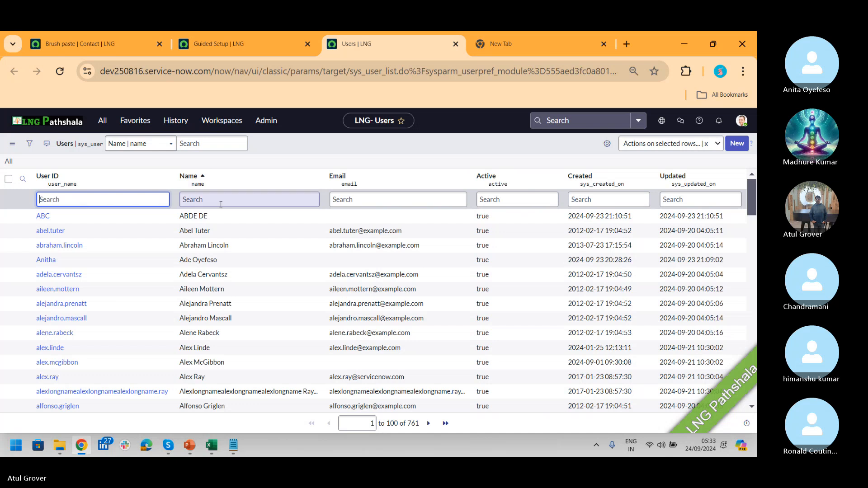
left_click(225, 204)
type("brush")
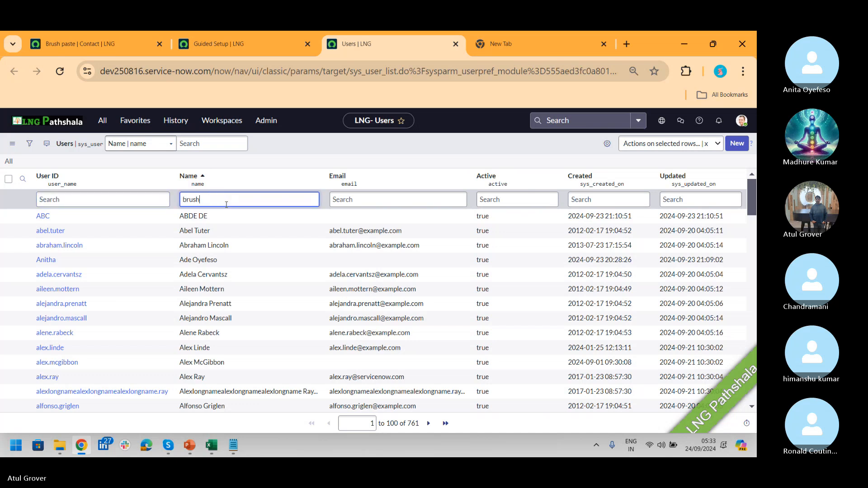
key("Return")
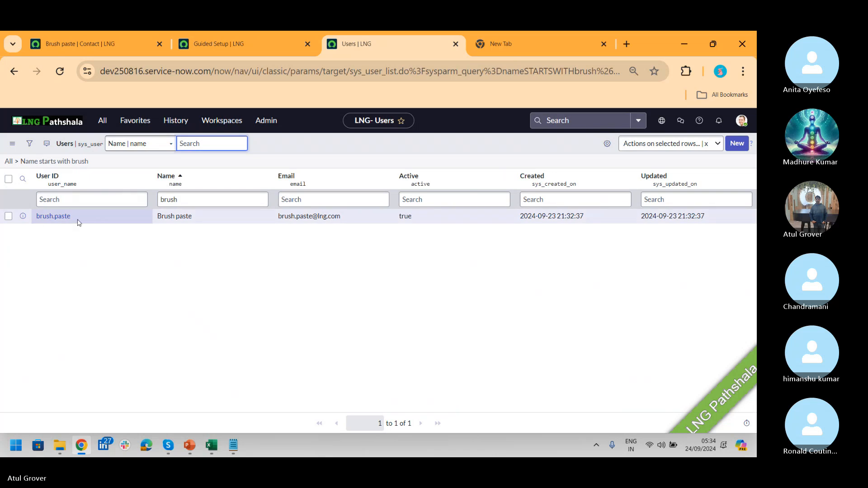
left_click(85, 45)
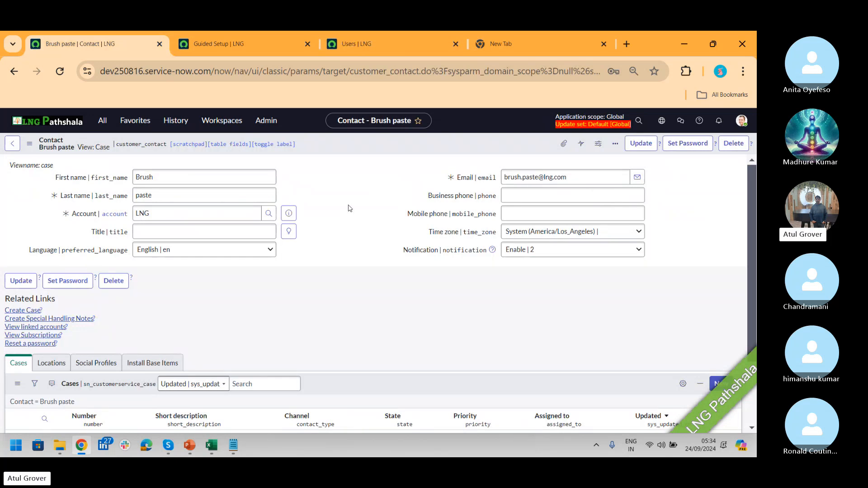
- Leave the Notepad B2B notes and return to the Brush paste contact record in Chrome
key("alt+Tab")
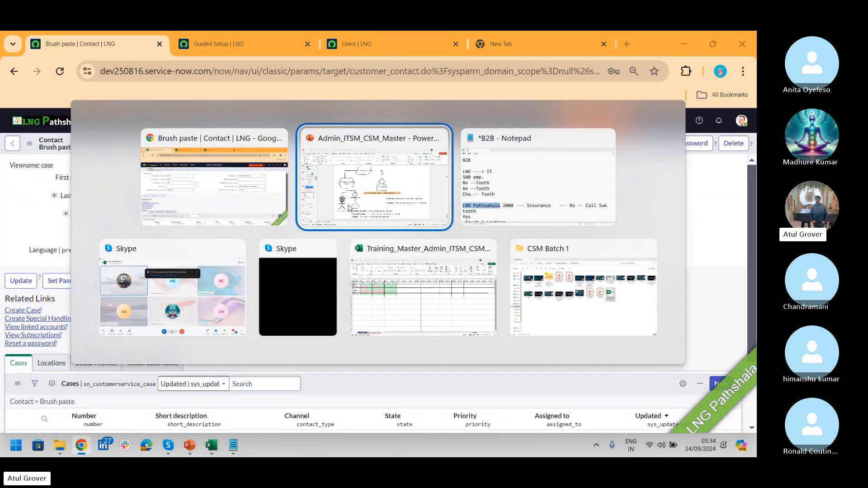
key("alt+Tab")
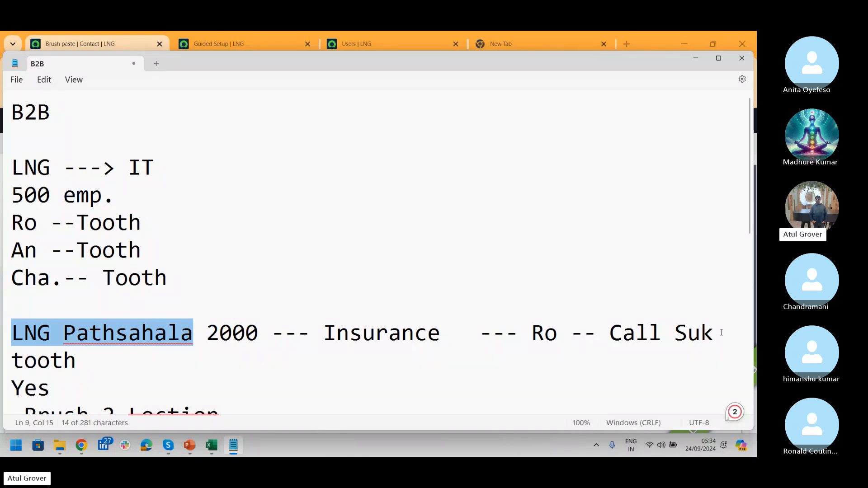
key("alt+Tab")
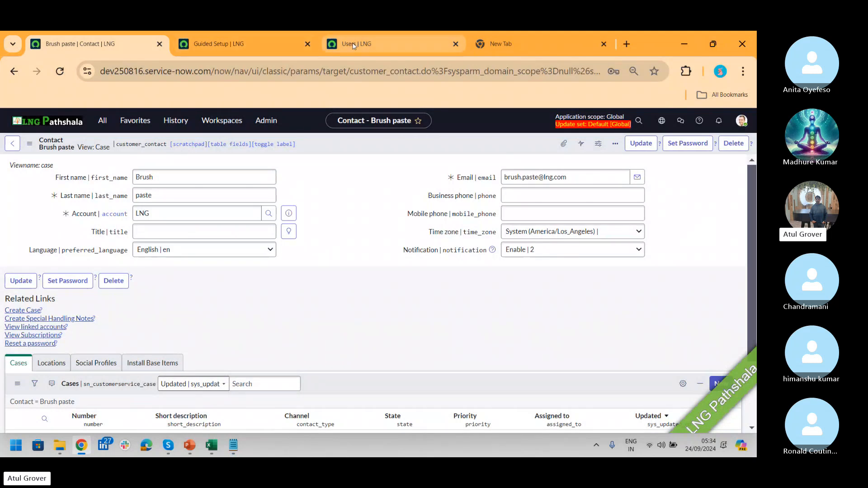
left_click_drag(356, 42, 300, 38)
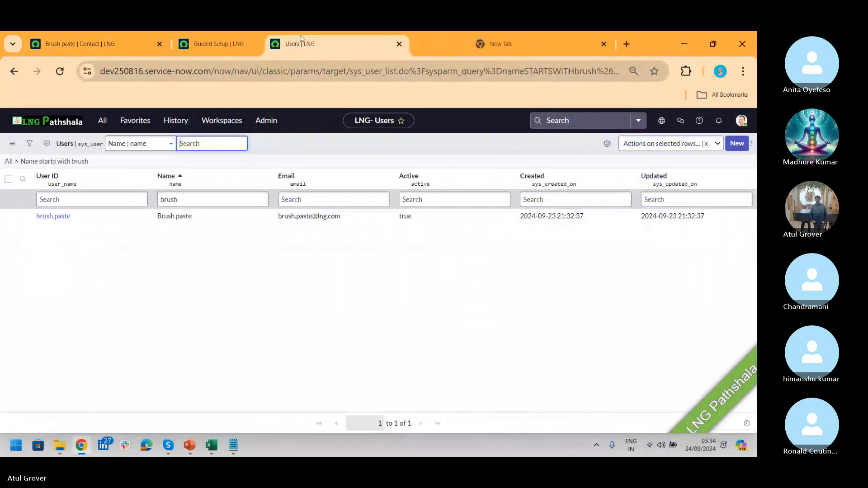
left_click(92, 45)
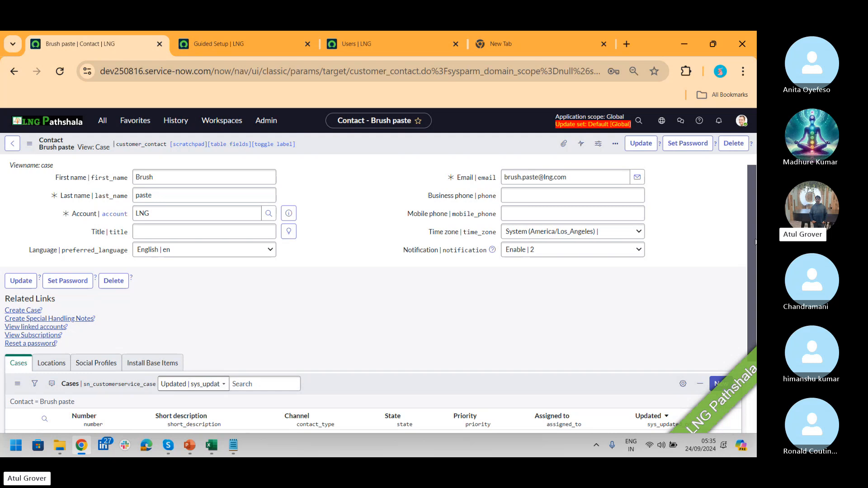
- View the contact's Locations related list, then its empty Social Profiles list
scroll(752, 245, "down", 2)
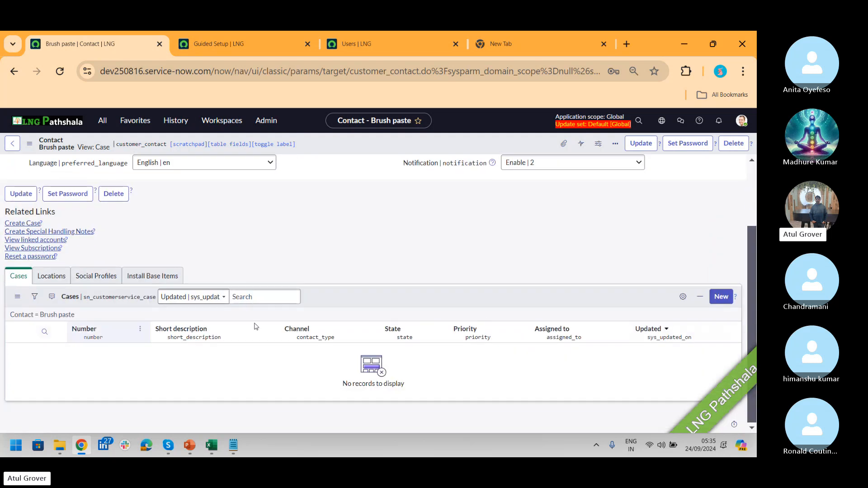
left_click(47, 278)
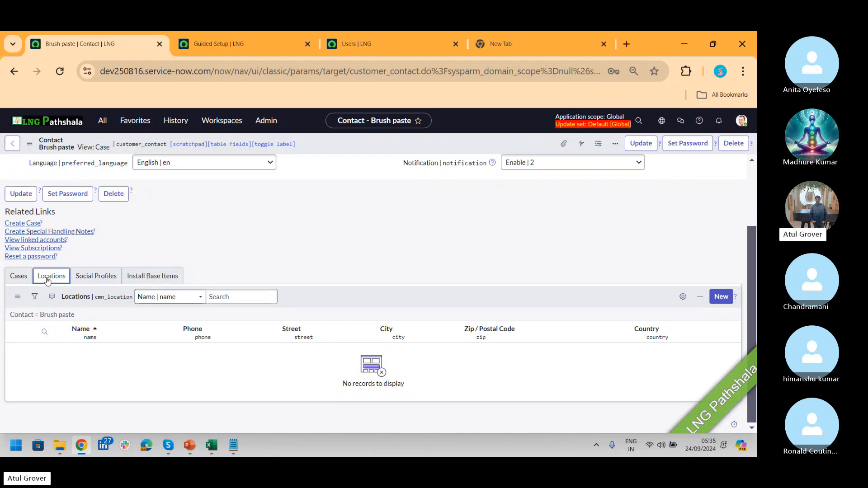
left_click(76, 282)
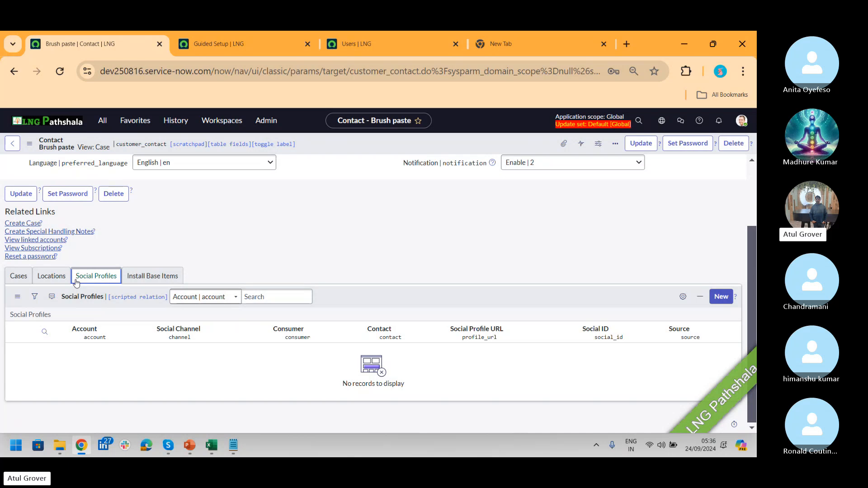
key("alt+Tab")
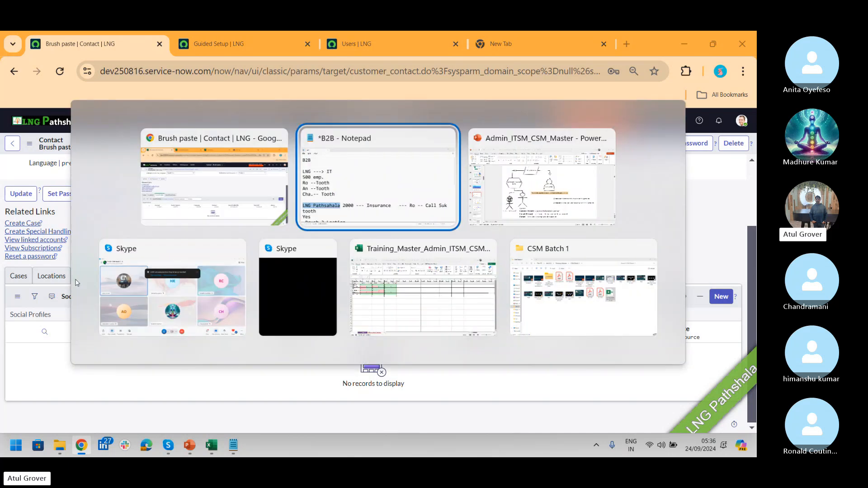
- Switch to the Skype group call window for CIS -CSM Batch 1
key("Down")
key("Left")
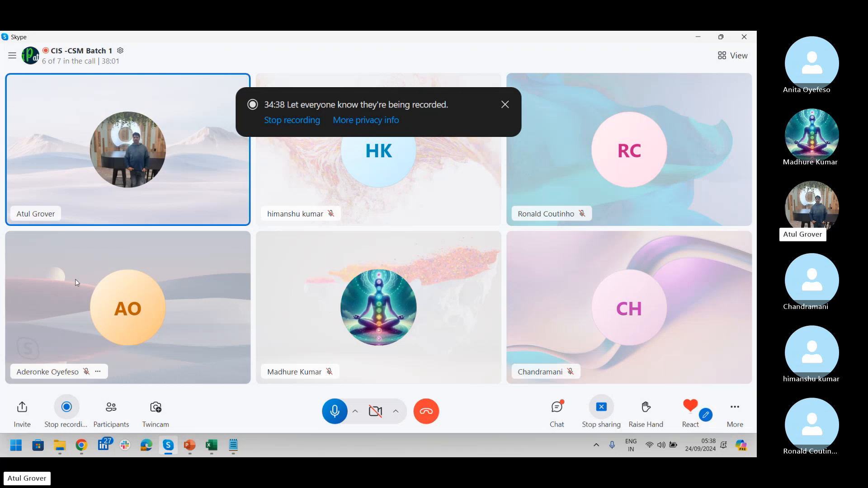
- Switch between Skype and Chrome, ending on the ServiceNow contact page with empty Social Profiles
key("alt+Tab")
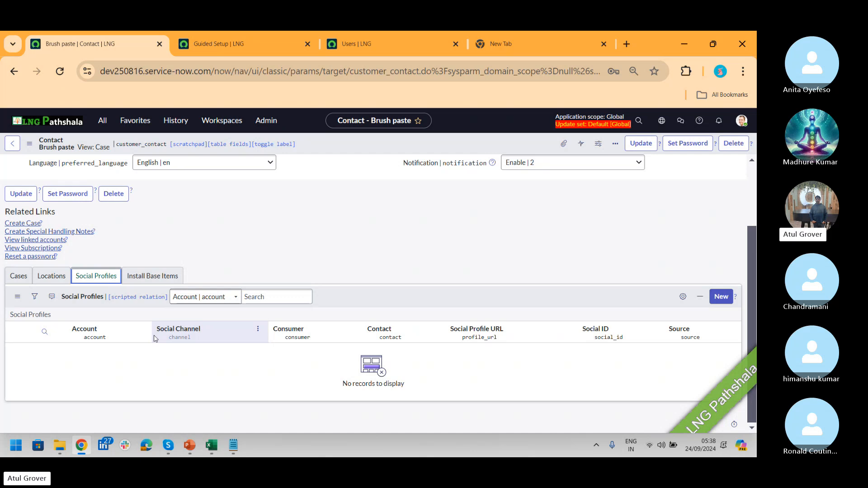
key("alt+Tab")
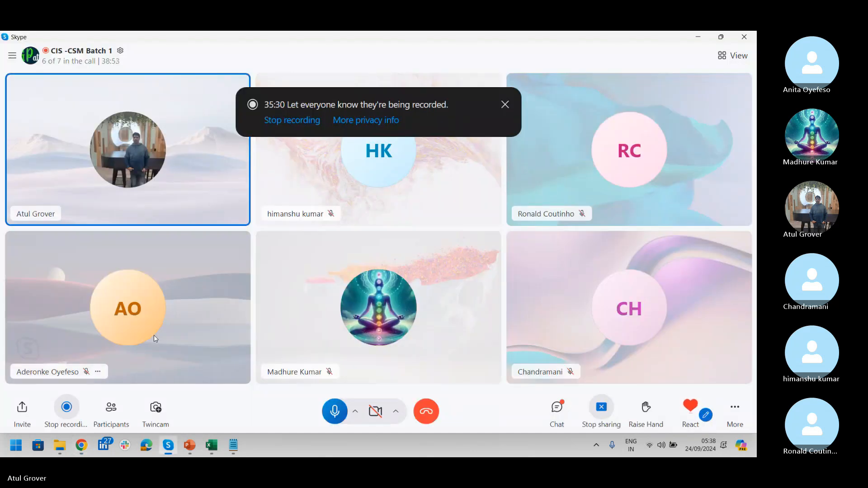
key("alt+Tab")
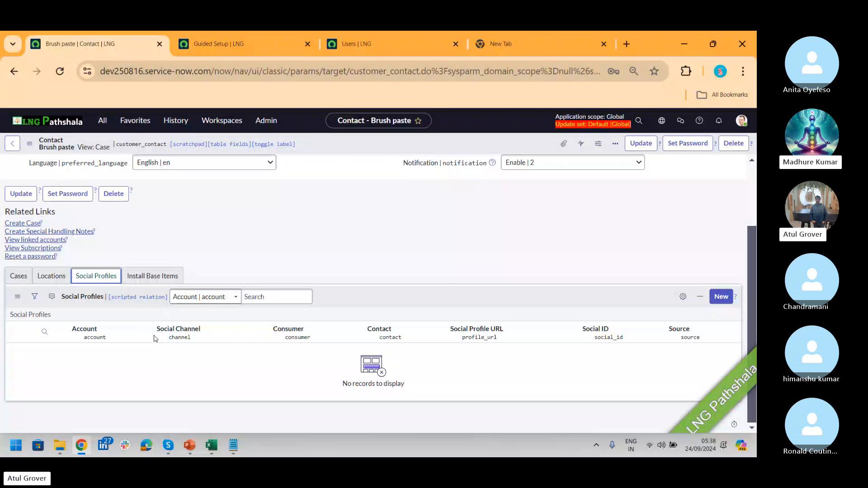
key("alt+Tab")
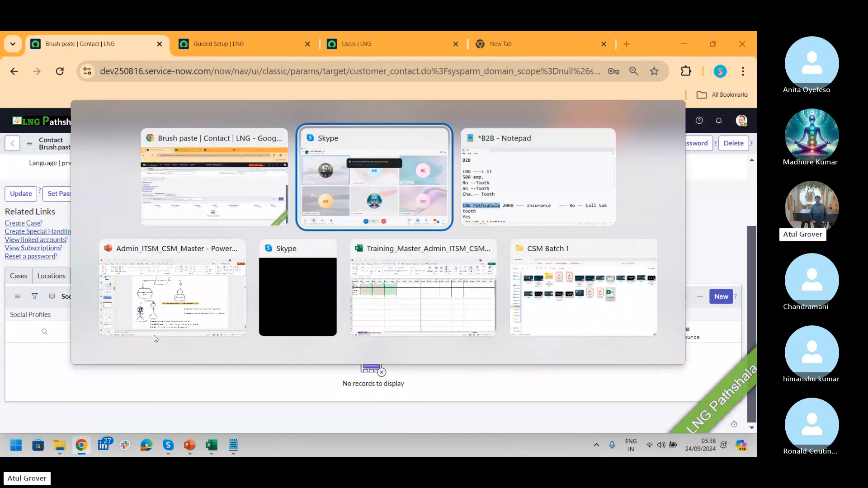
key("alt+Tab")
key("alt+Tab")
key("alt+Tab")
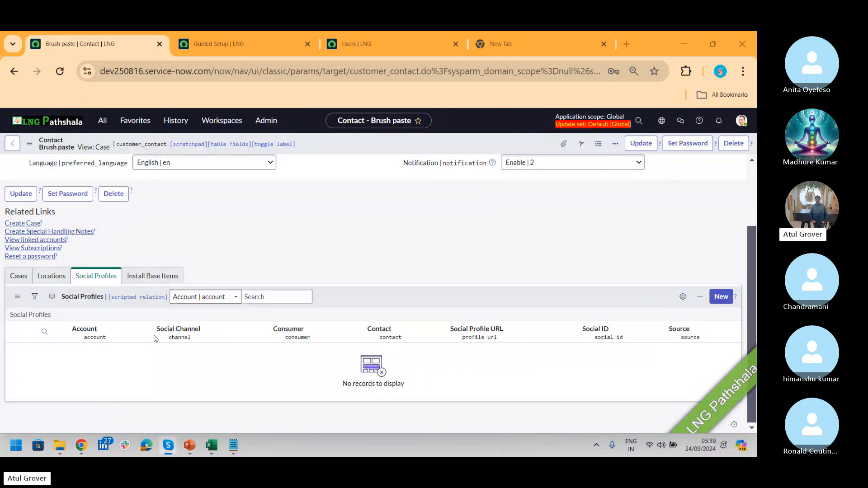
key("alt+Tab")
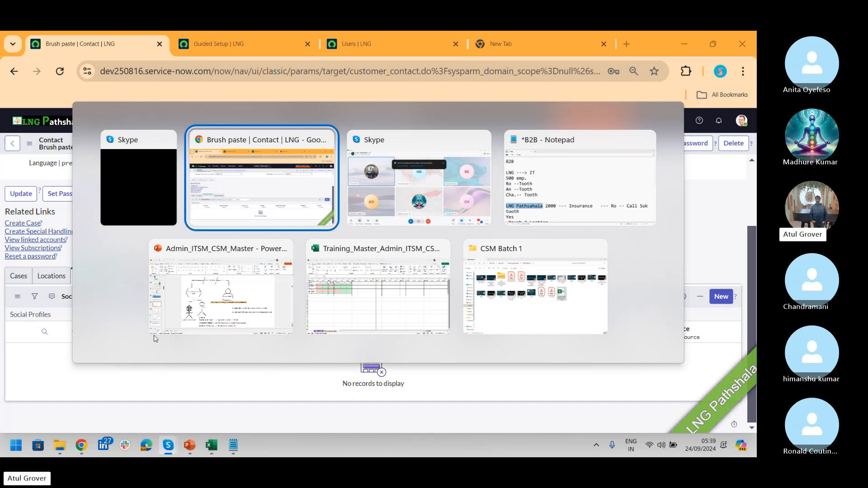
- Review the account and contact diagram slides 29–31 in PowerPoint, then return to Chrome
left_click(154, 337)
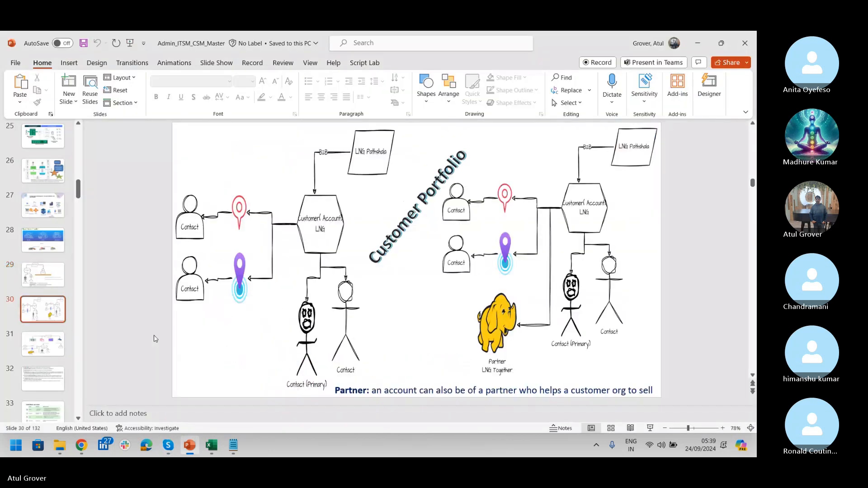
scroll(153, 336, "down", 1)
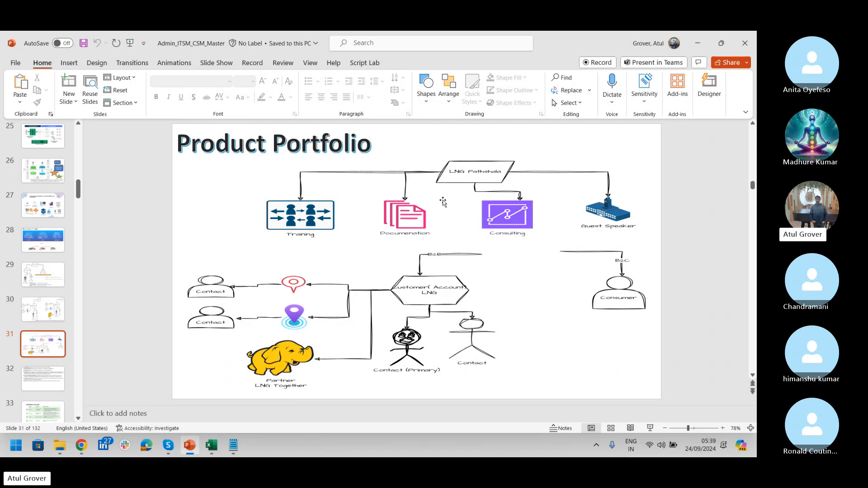
scroll(443, 202, "up", 2)
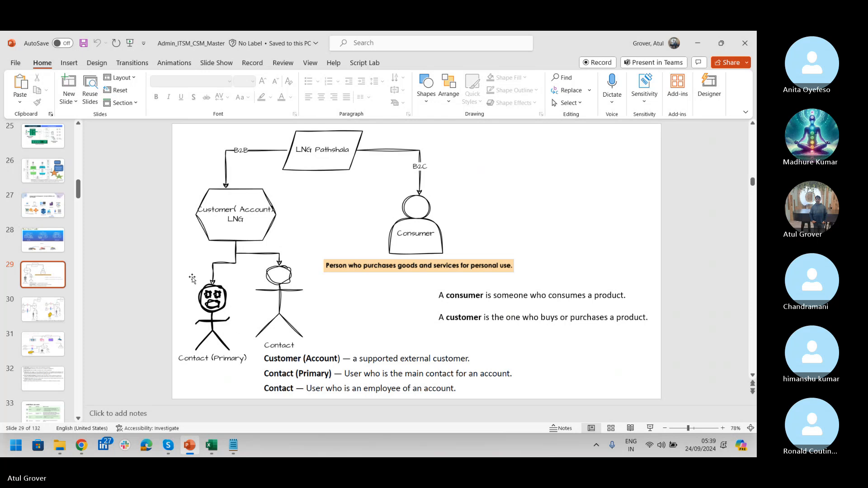
key("alt+Tab")
key("alt+Tab")
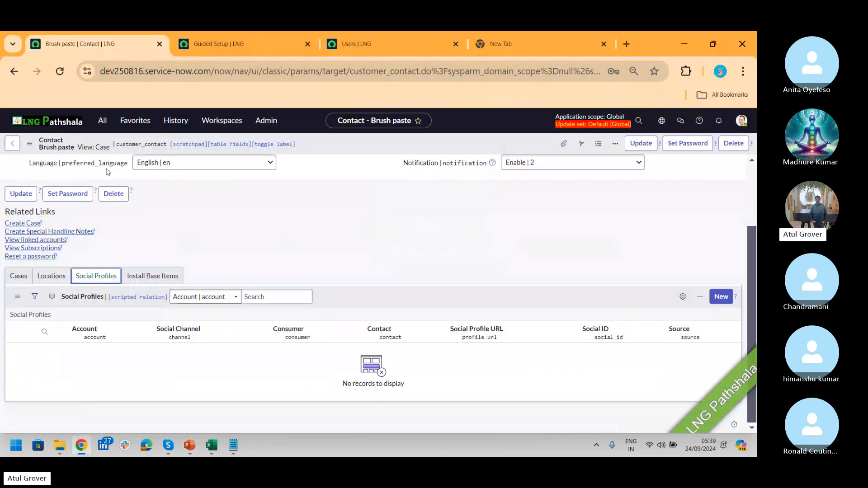
- Open the Contacts list through the 'contact' module filter and start a new contact
left_click(102, 121)
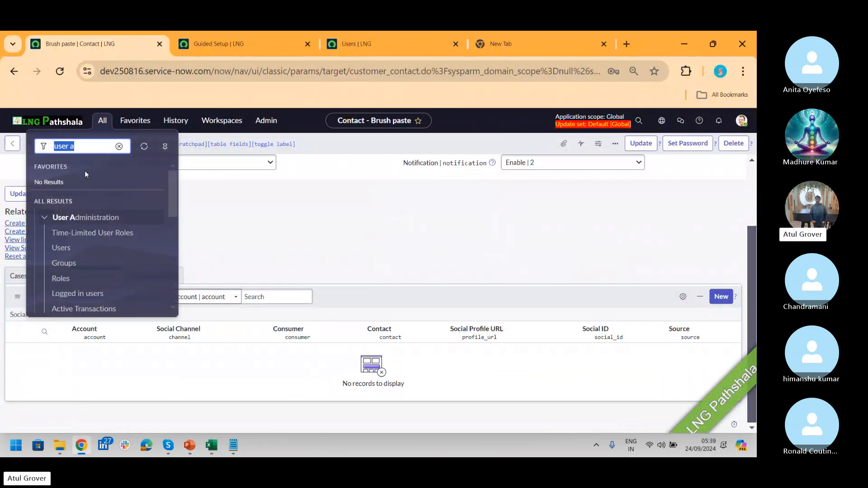
type("contact")
left_click(87, 249)
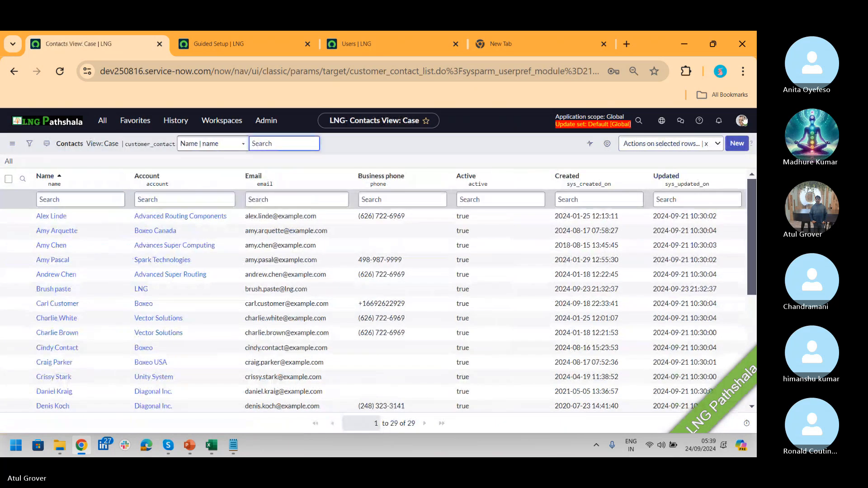
left_click(737, 144)
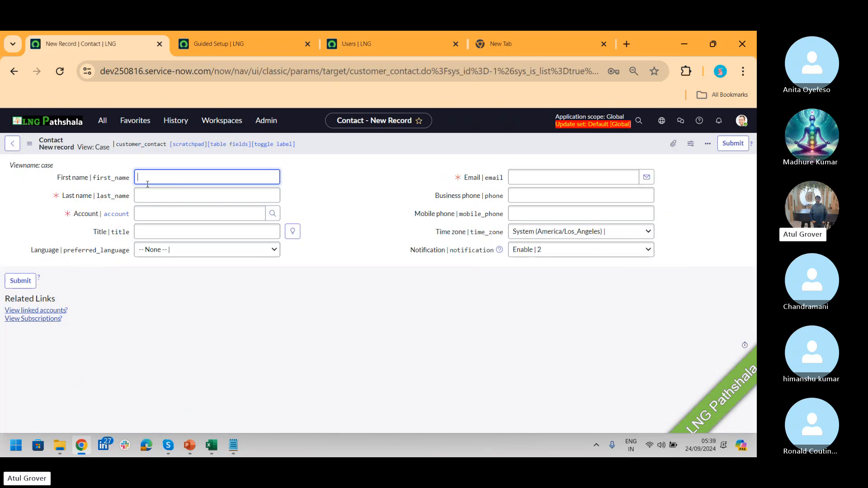
- Enter the contact's first name, last name and e-mail, set Account to LNG, and submit
type("Him")
key("Tab")
type("HIM")
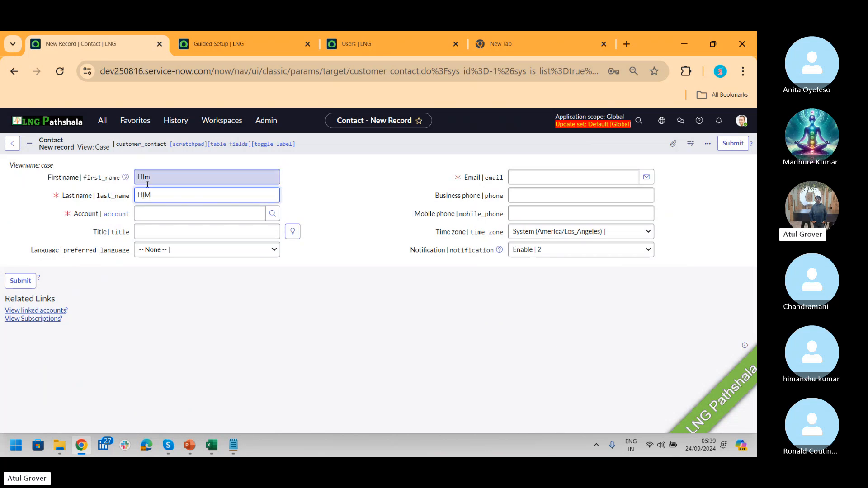
key("Tab")
type("LNG")
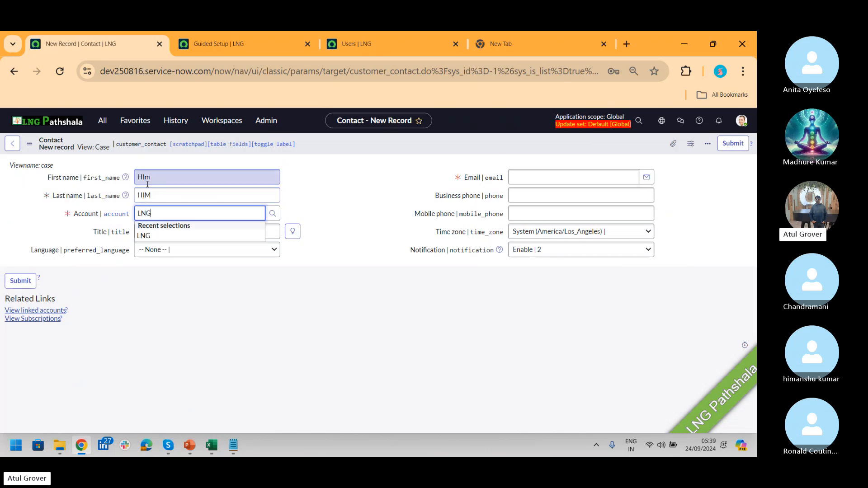
left_click(160, 235)
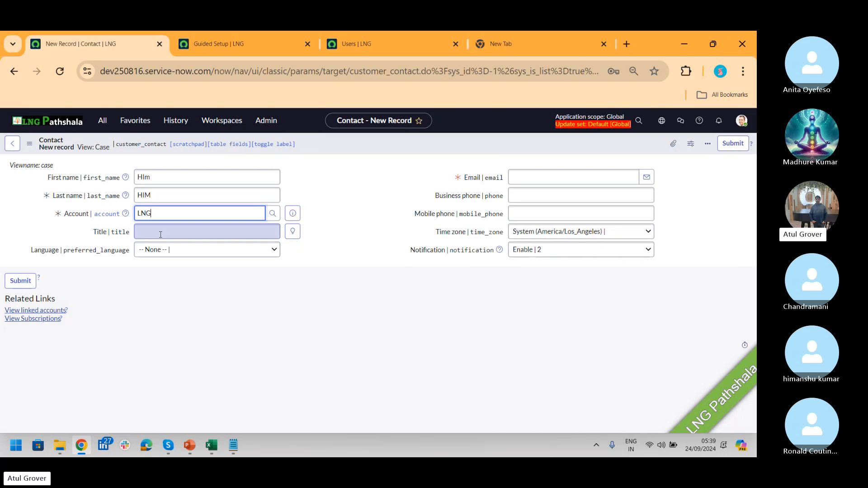
left_click(526, 178)
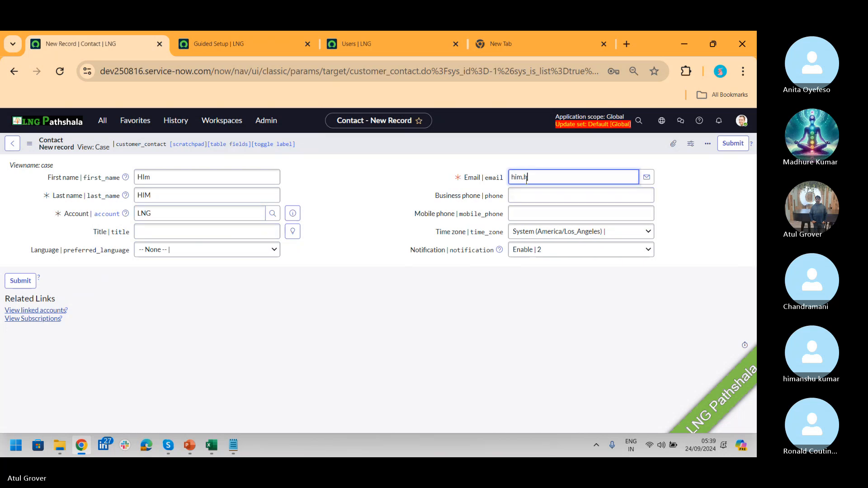
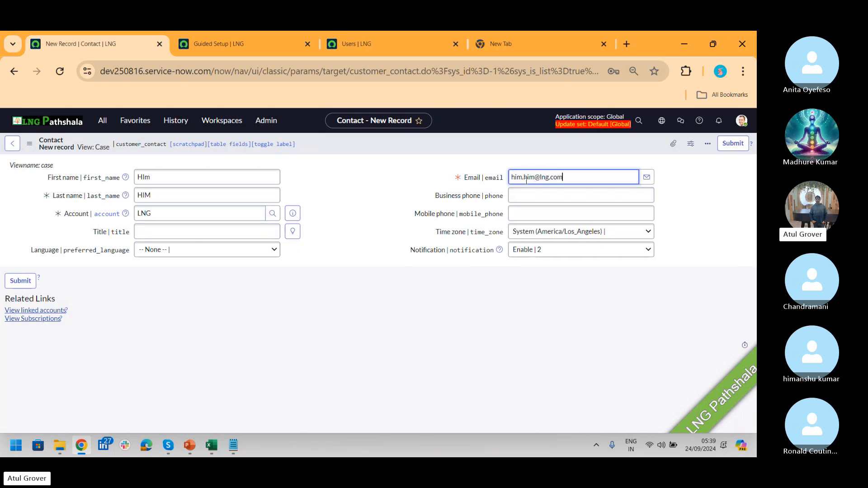
left_click(733, 143)
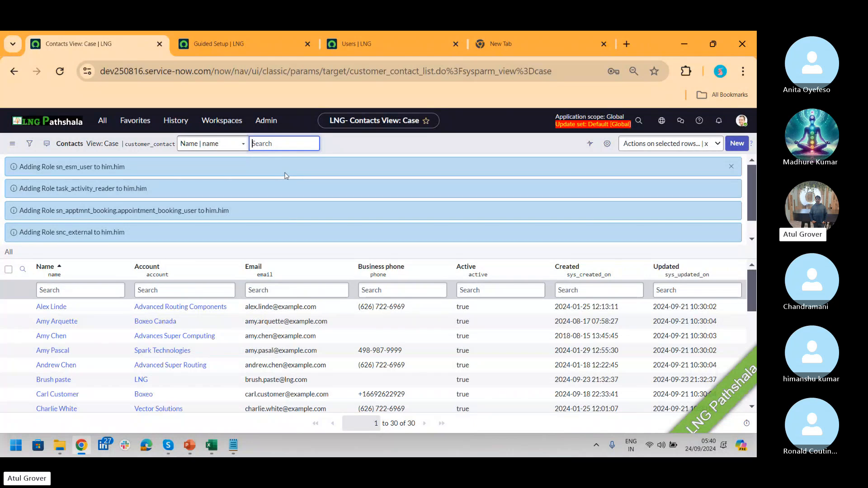
- Open Customer > Accounts by filtering the All menu for 'accounts'
left_click(103, 123)
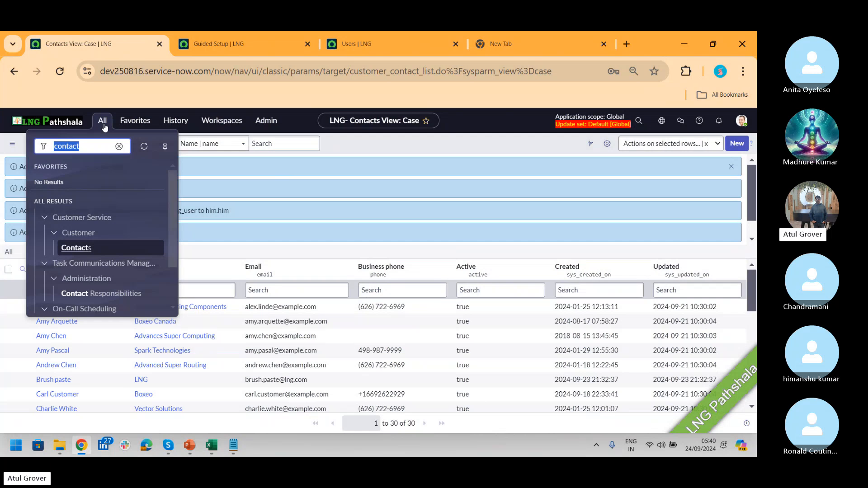
type("accounts")
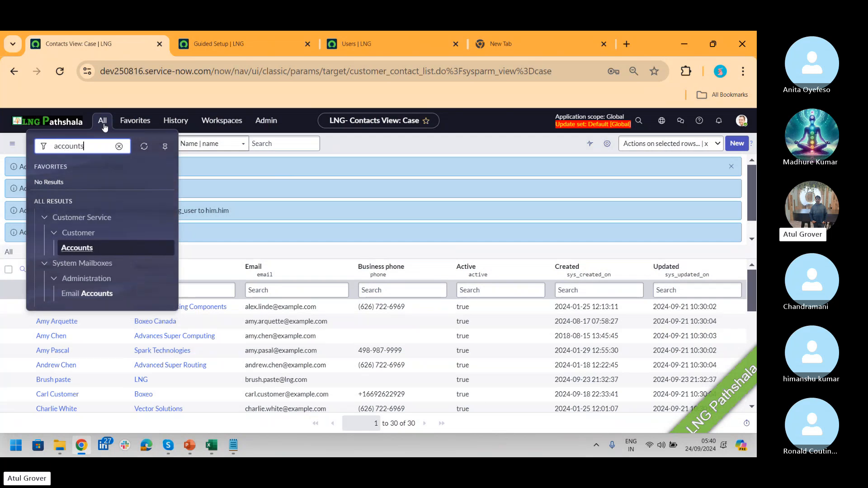
left_click(80, 248)
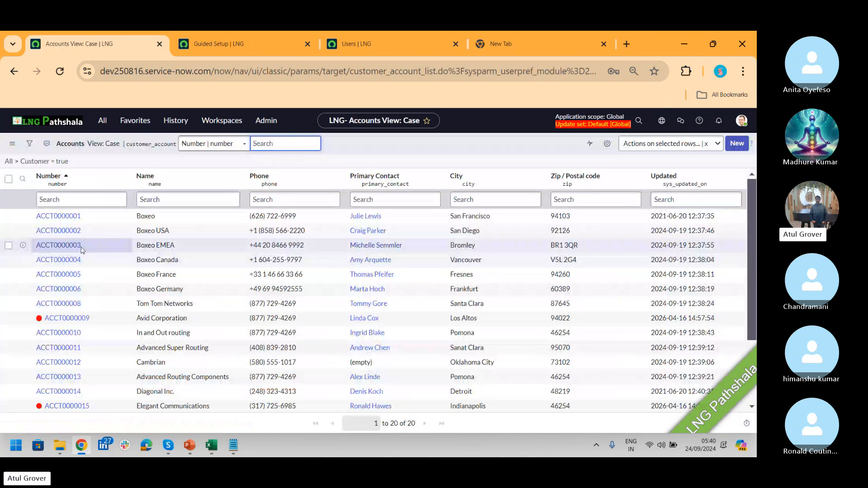
- Filter the Accounts list to names starting with LNG
left_click(159, 199)
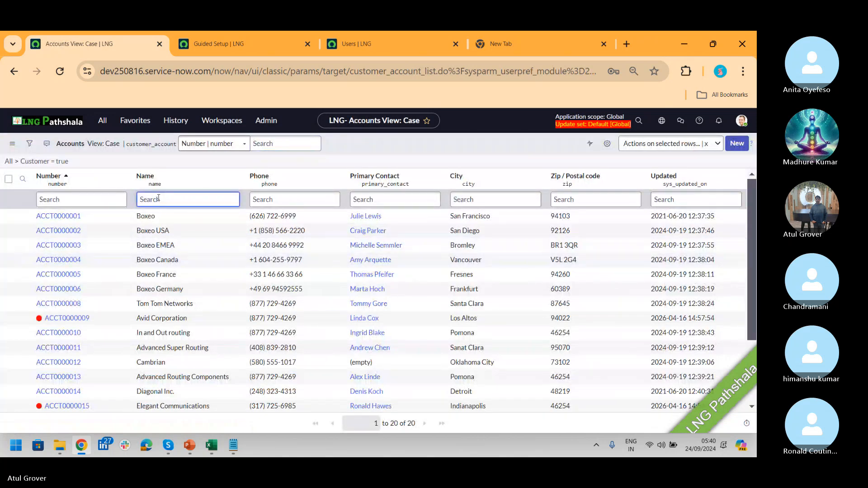
type("LNG")
key("Return")
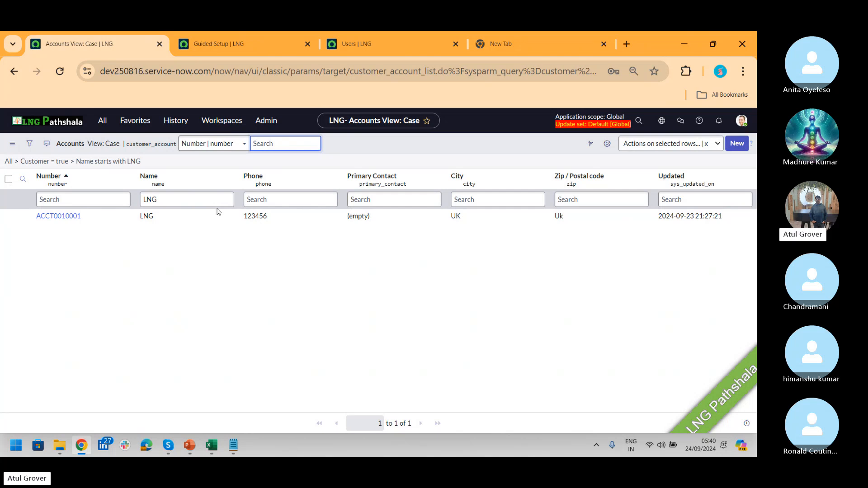
- Personalize the list to add the Primary column, placed right after Name
left_click(607, 143)
left_click(278, 219)
key("p")
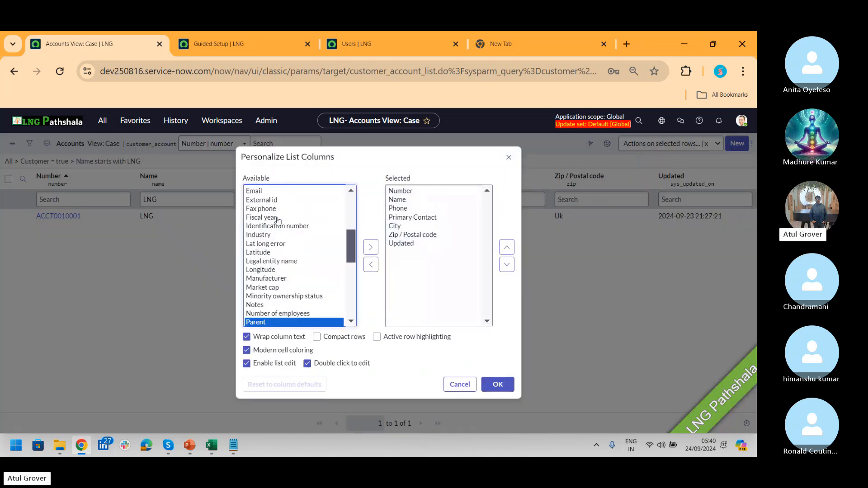
key("r")
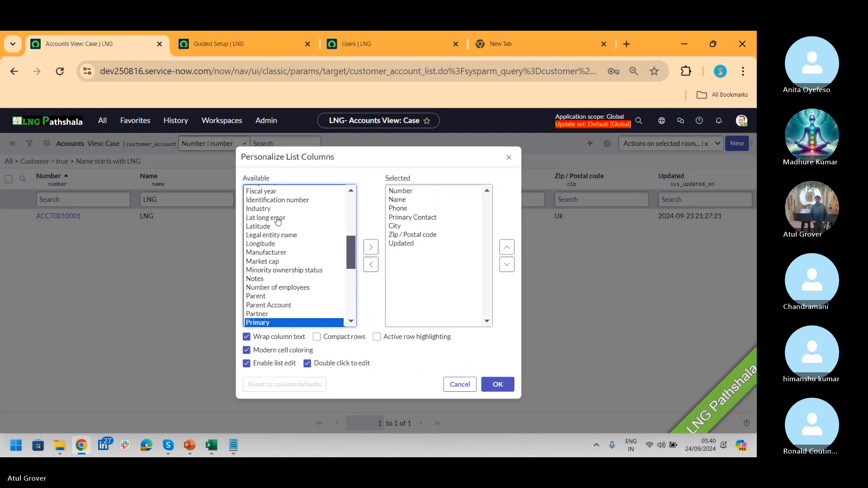
key("Down")
key("Down")
key("Up")
key("Up")
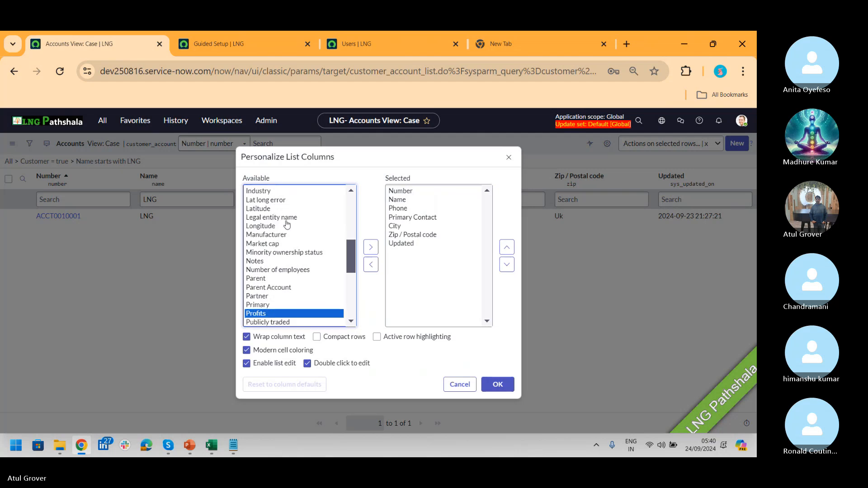
left_click(370, 246)
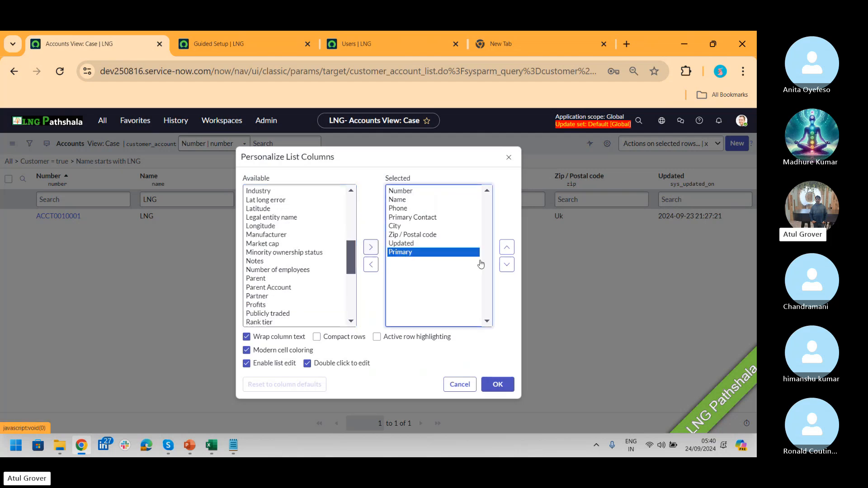
left_click(506, 248)
left_click(507, 248)
left_click(507, 248)
left_click(507, 248)
left_click(506, 248)
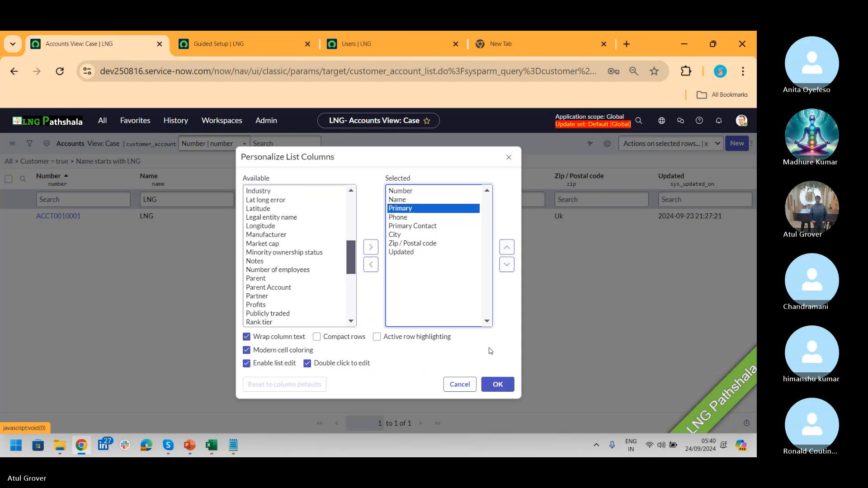
left_click(497, 384)
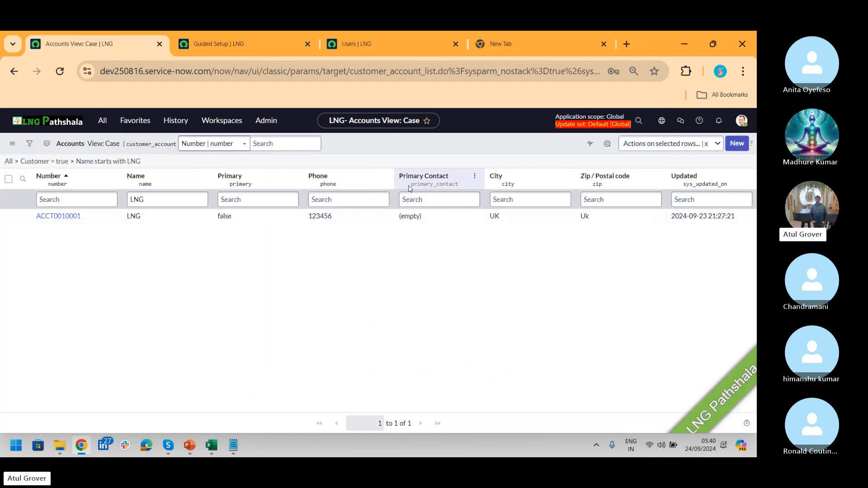
- Set the LNG account's Primary Contact inline to the new contact and save it
left_click_drag(409, 186, 461, 188)
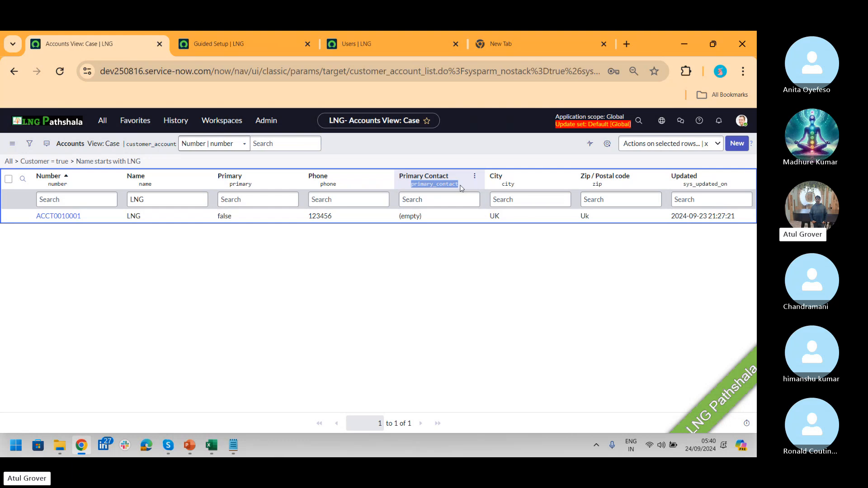
double_click(445, 216)
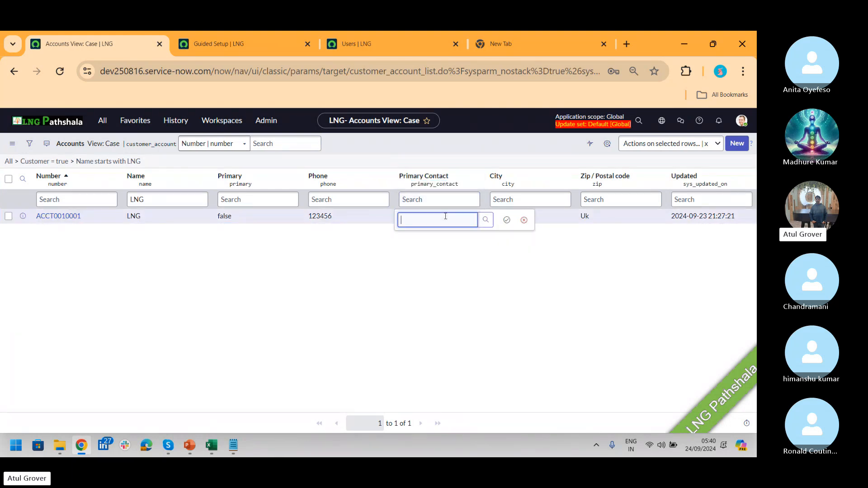
type("RON")
key("BackSpace")
key("BackSpace")
key("BackSpace")
type("HIM")
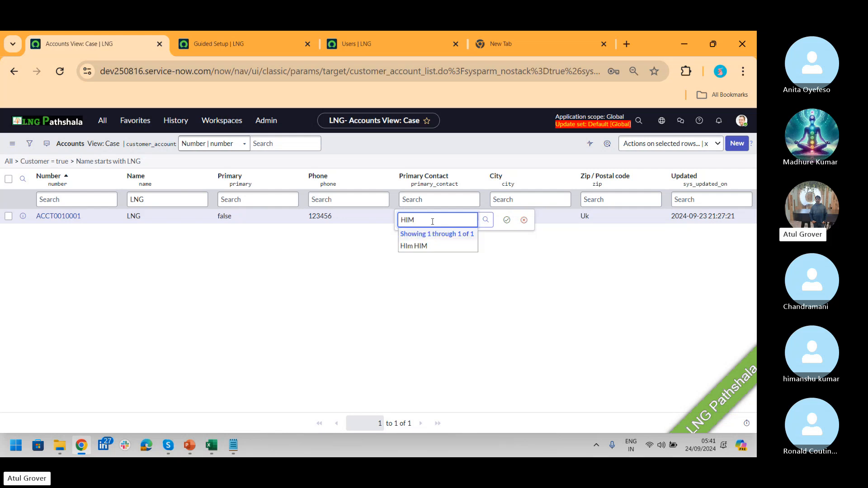
left_click(416, 245)
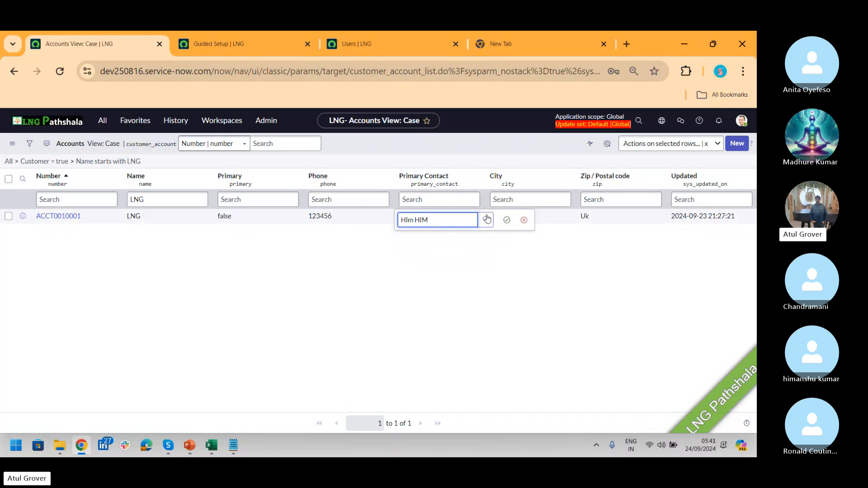
left_click(506, 221)
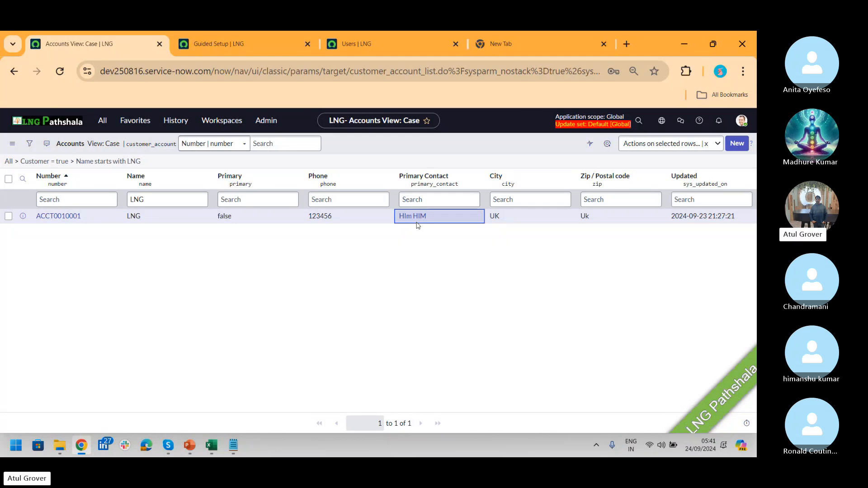
left_click(60, 216)
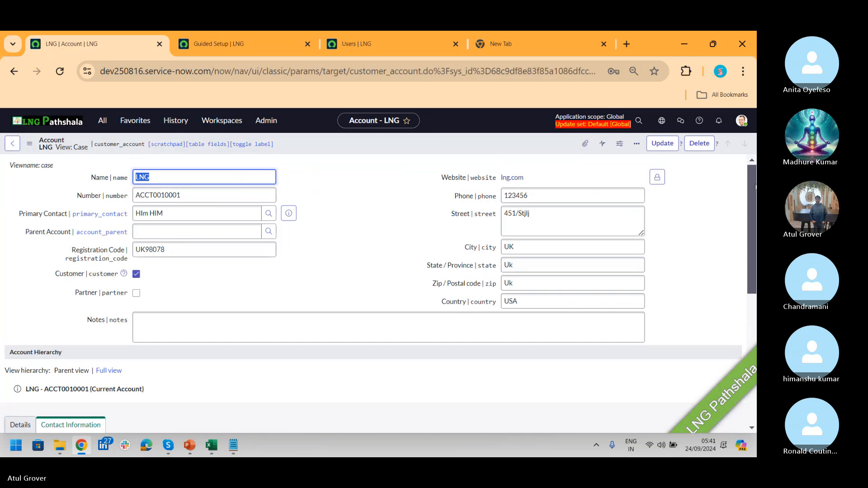
- Scroll to the LNG account's two contacts, inspect the available contact columns, and cancel without changes
left_click_drag(750, 174, 751, 327)
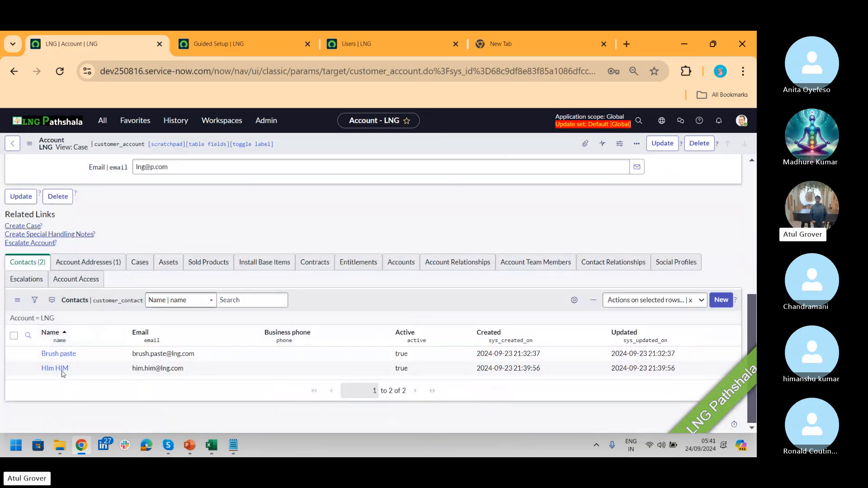
left_click(573, 298)
left_click(282, 209)
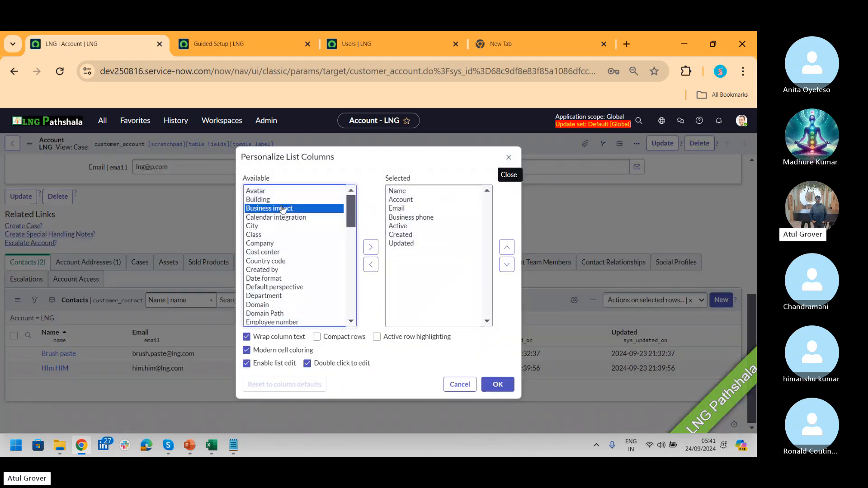
key("p")
key("p")
key("p")
key("p")
key("p")
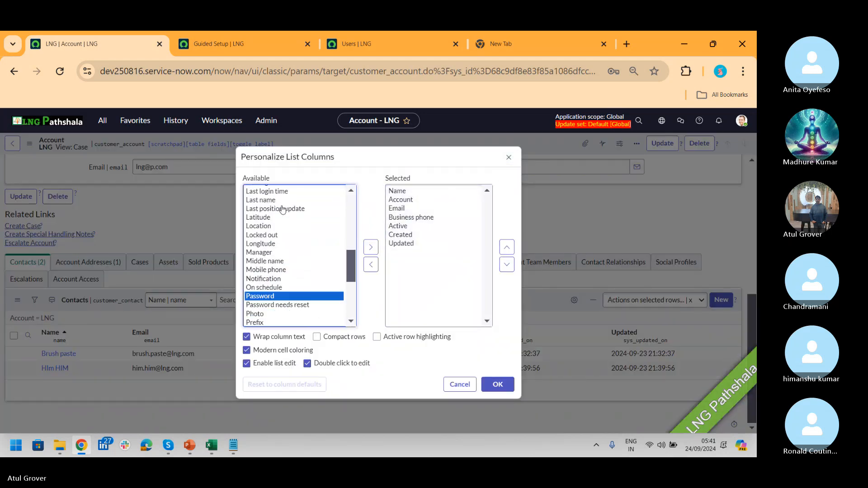
key("p")
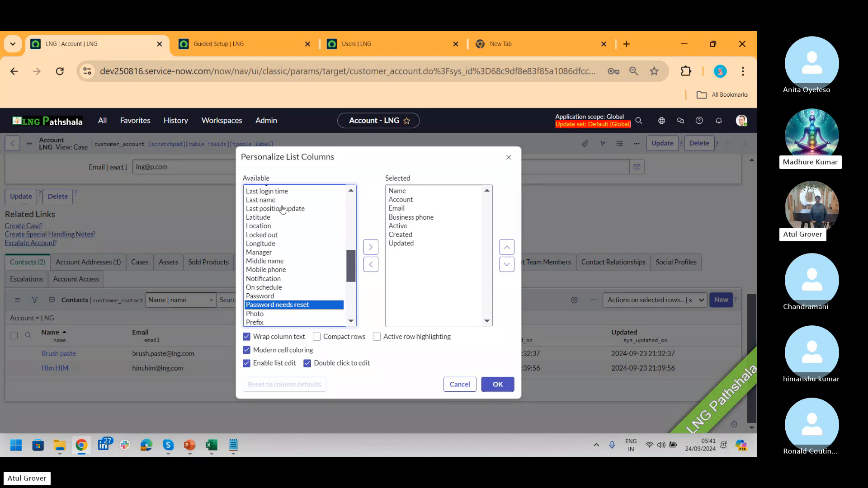
left_click(459, 384)
left_click_drag(755, 321, 751, 192)
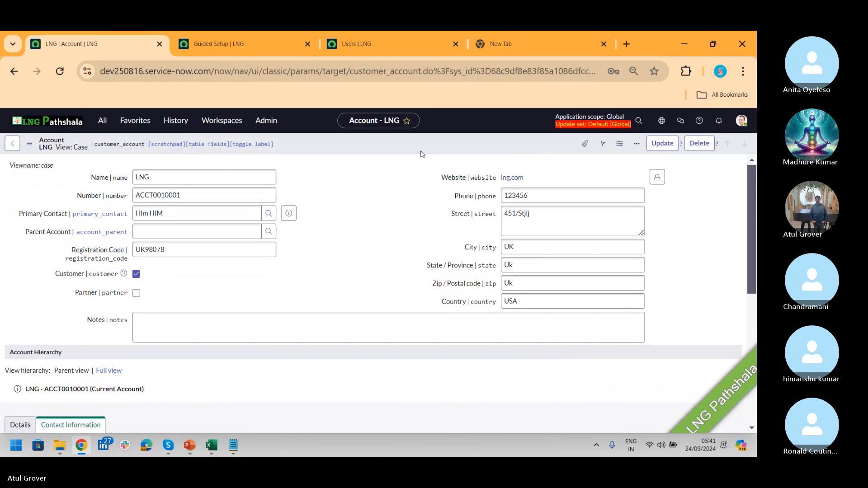
right_click(400, 147)
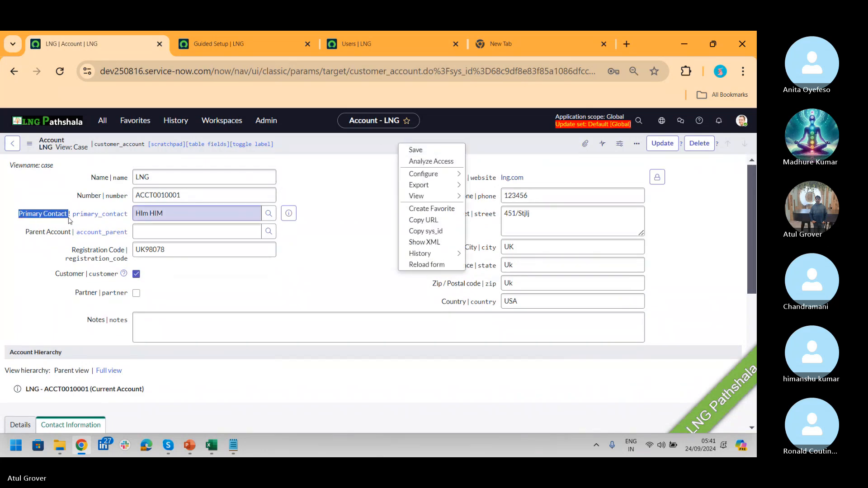
left_click(71, 221)
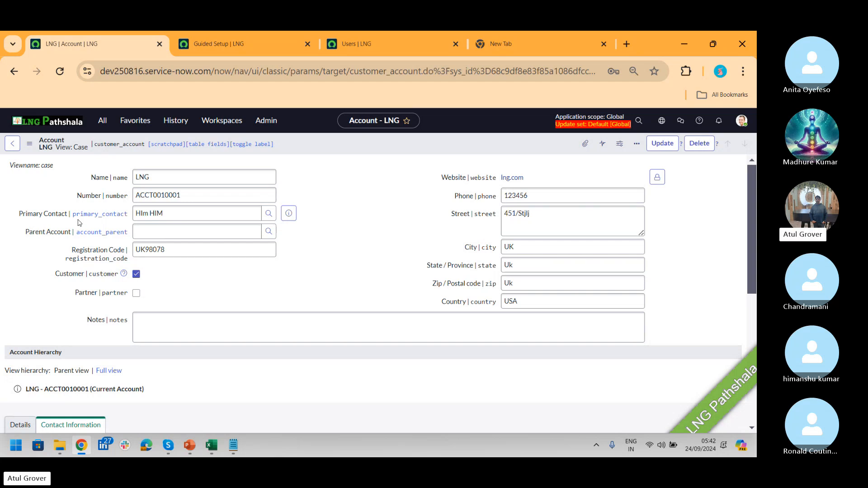
scroll(746, 347, "down", 7)
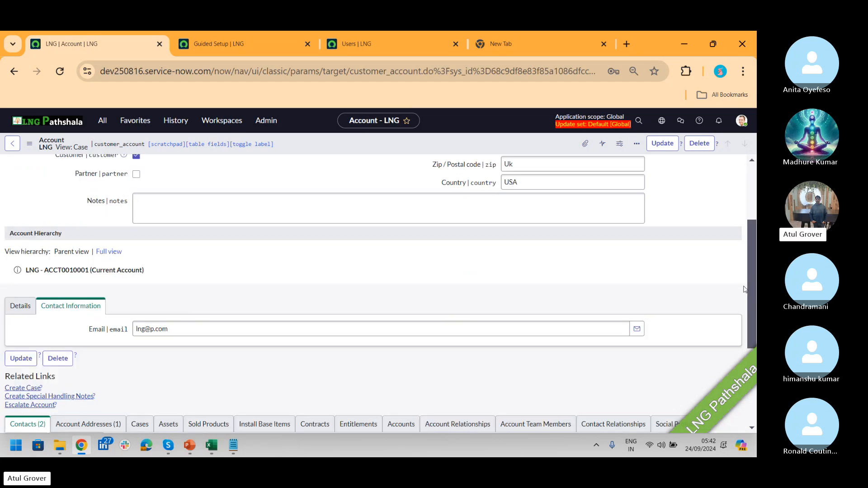
left_click_drag(746, 346, 742, 283)
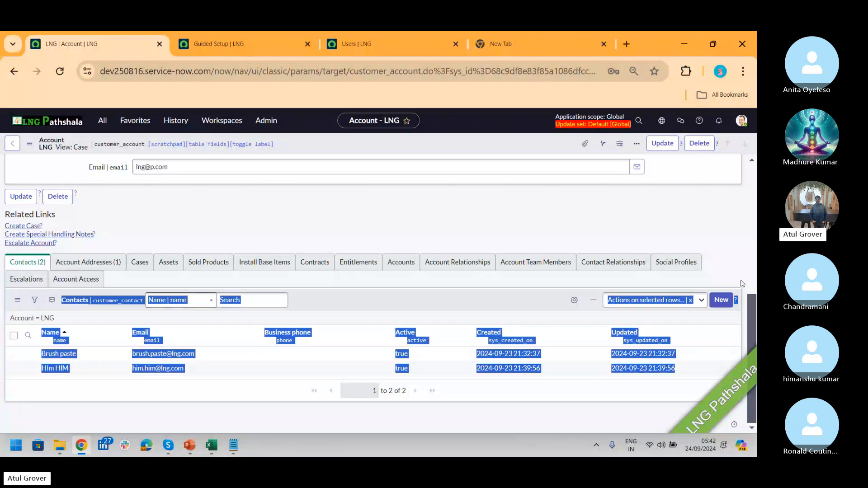
scroll(753, 319, "up", 8)
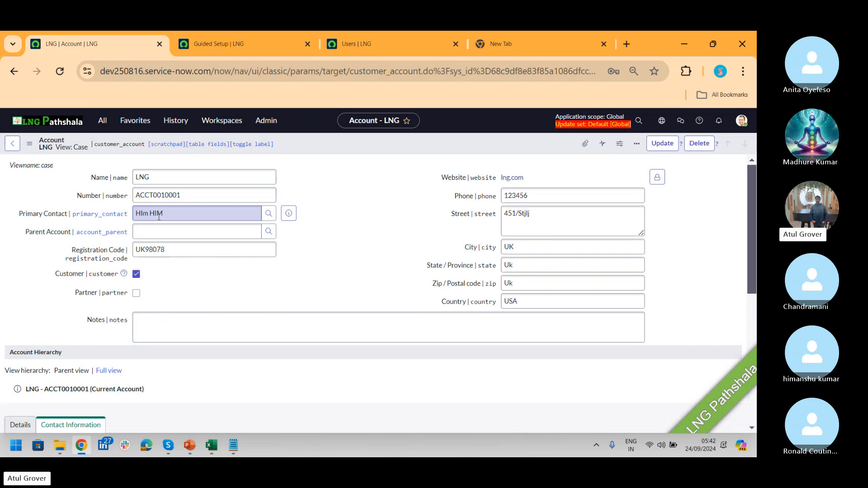
key("alt+Tab")
key("alt+Tab")
key("alt+Tab")
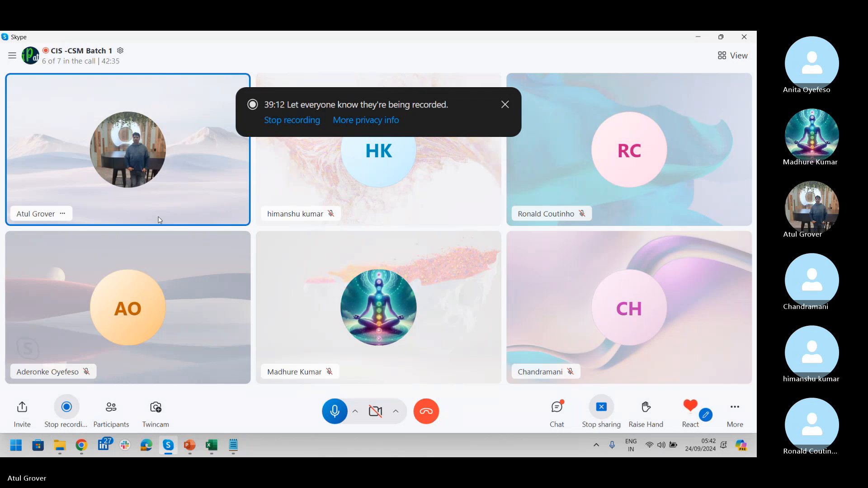
- Append 'Corp' to the LNG account name and save the record from the form header menu
key("alt+Tab")
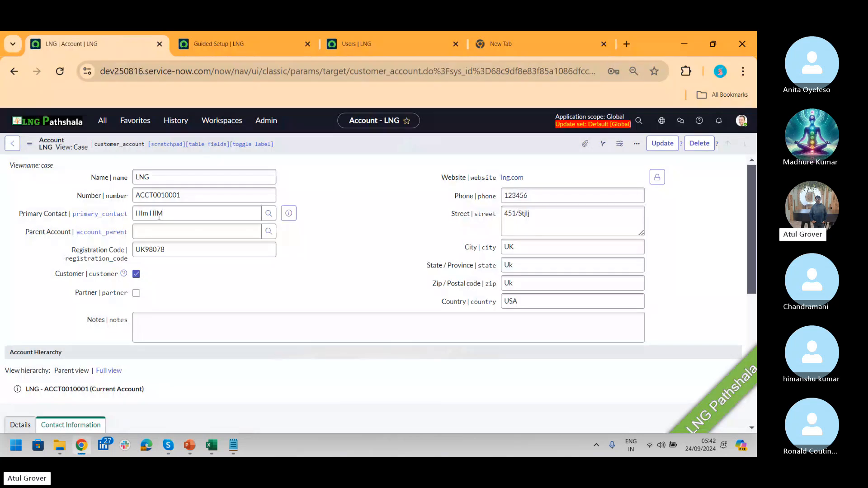
left_click(152, 177)
left_click_drag(152, 177, 130, 178)
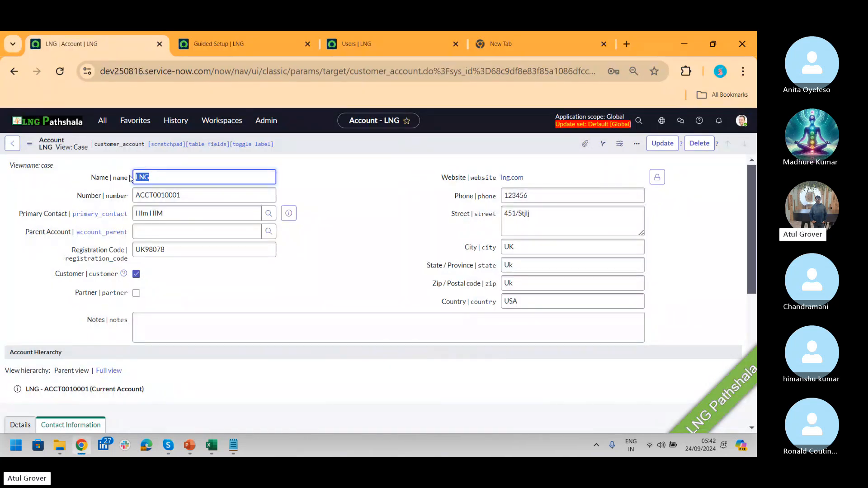
left_click(169, 182)
type("Corp")
right_click(539, 144)
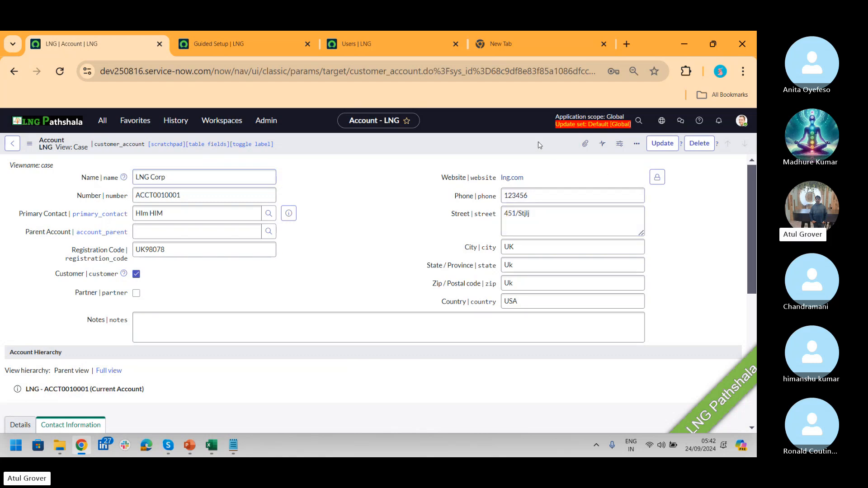
left_click(552, 150)
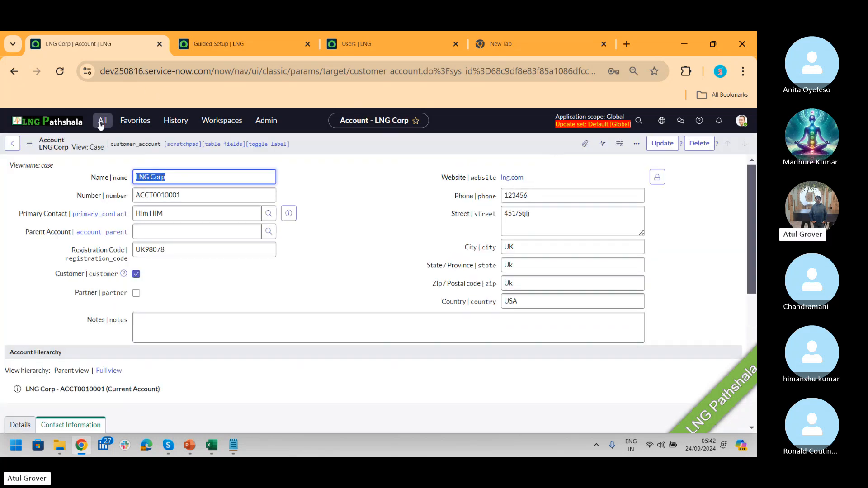
left_click(101, 124)
- Start a new account from the Accounts list and name it 'LNG Disco'
left_click(77, 249)
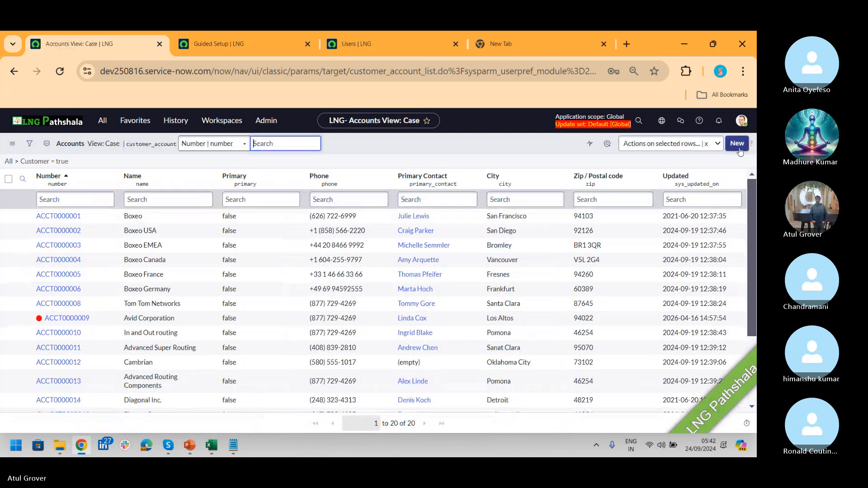
left_click(737, 143)
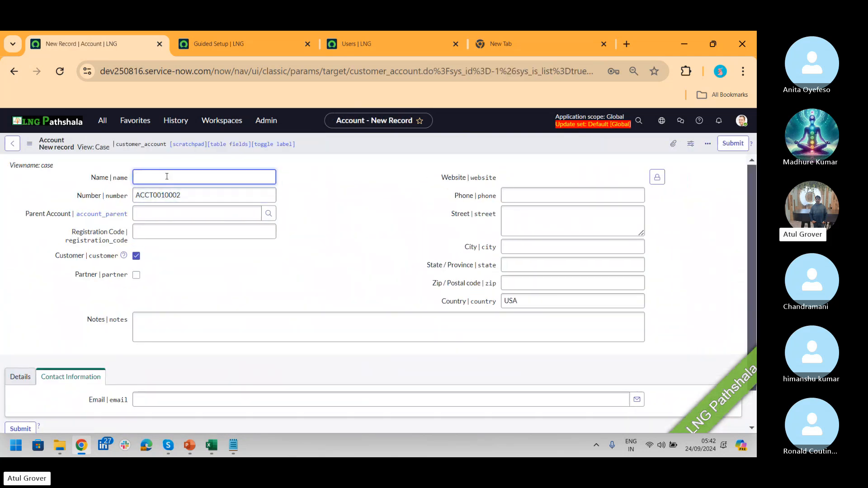
type("LNG Sales")
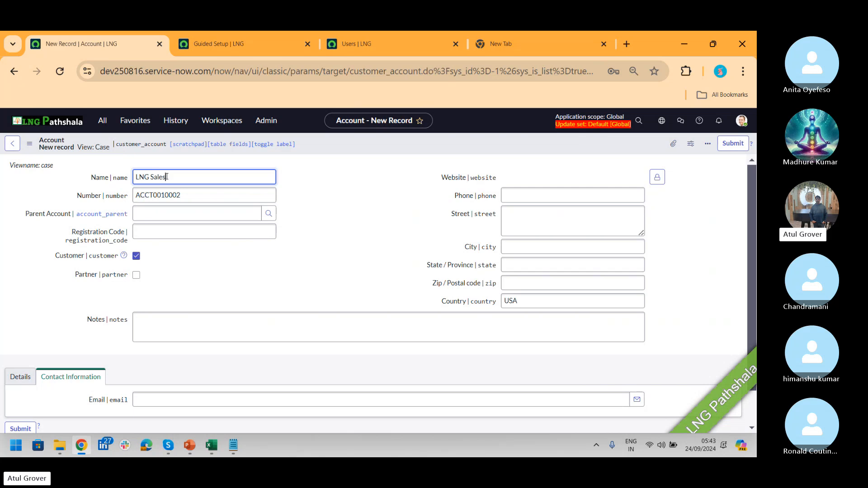
key("BackSpace")
key("BackSpace")
key("BackSpace")
key("BackSpace")
key("BackSpace")
type("Comp")
key("BackSpace")
key("BackSpace")
key("BackSpace")
key("BackSpace")
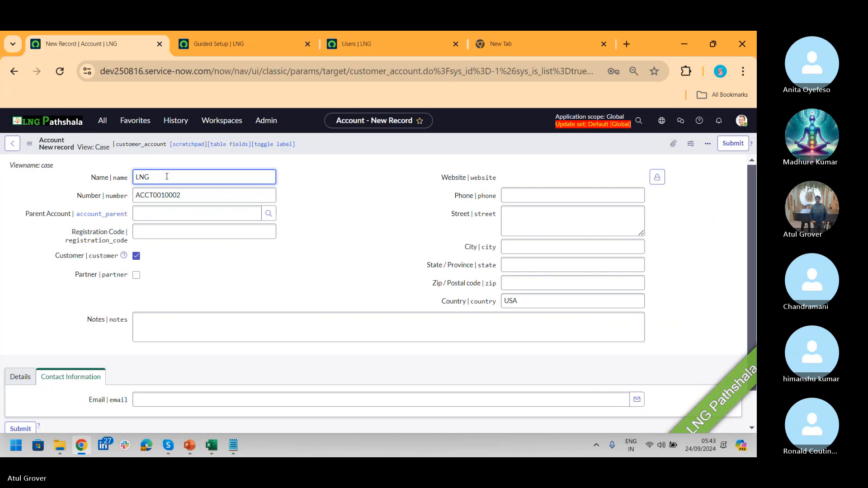
type("Disco")
- Set Parent Account to LNG Corp and Industry to Banking, then submit
left_click(173, 216)
type("LNG")
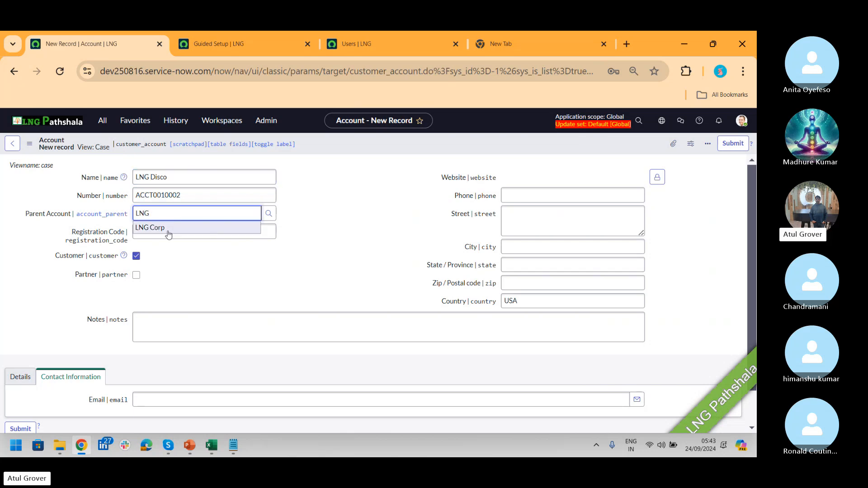
left_click(167, 230)
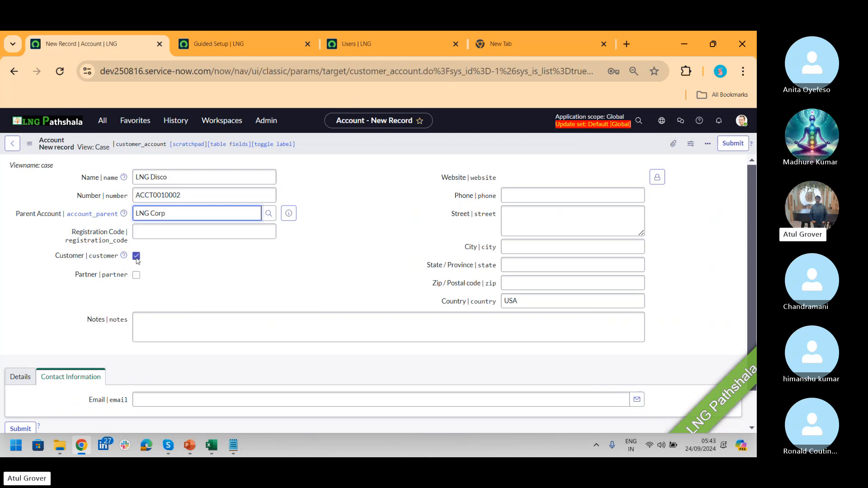
left_click(20, 377)
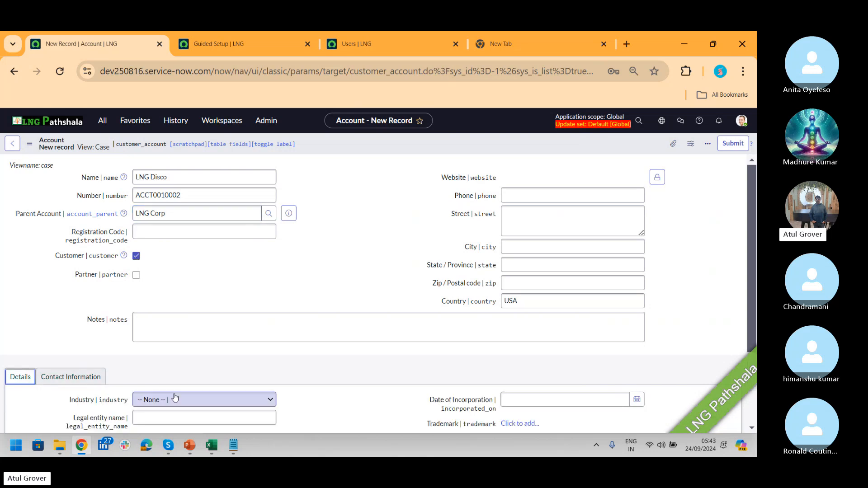
left_click(240, 399)
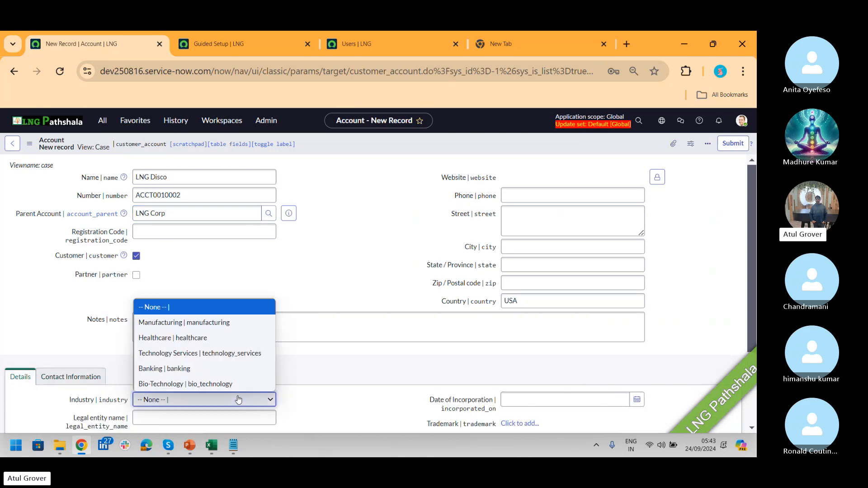
left_click(180, 368)
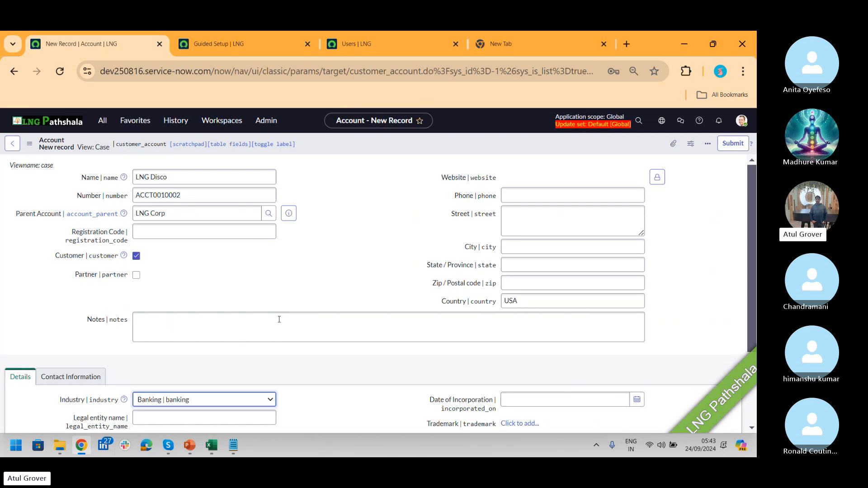
left_click(733, 146)
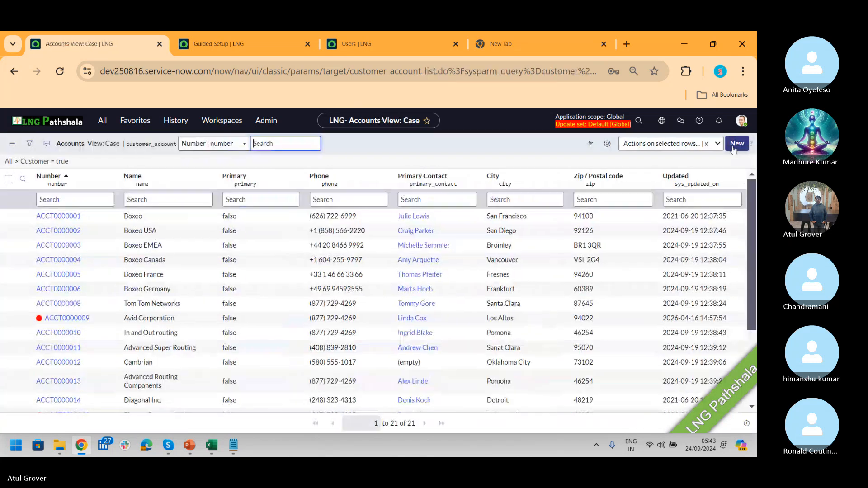
- Create the account 'LNG Dandiya' with parent account LNG Corp and submit it
left_click(735, 144)
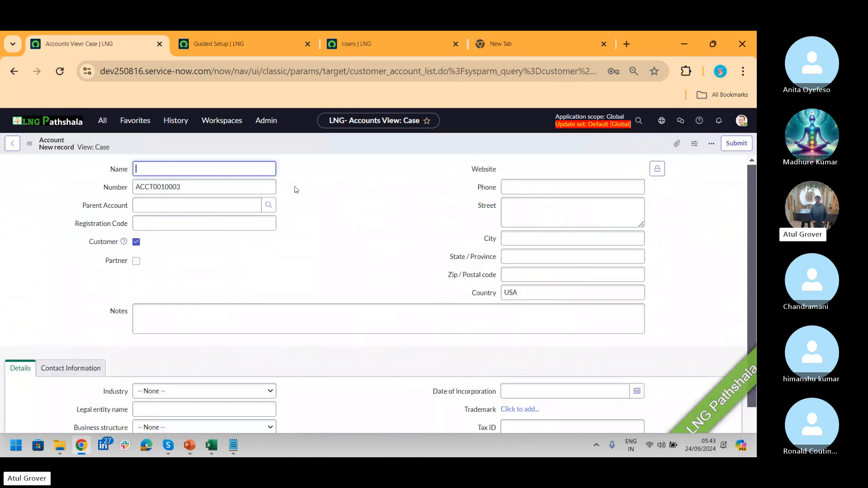
type("LNG")
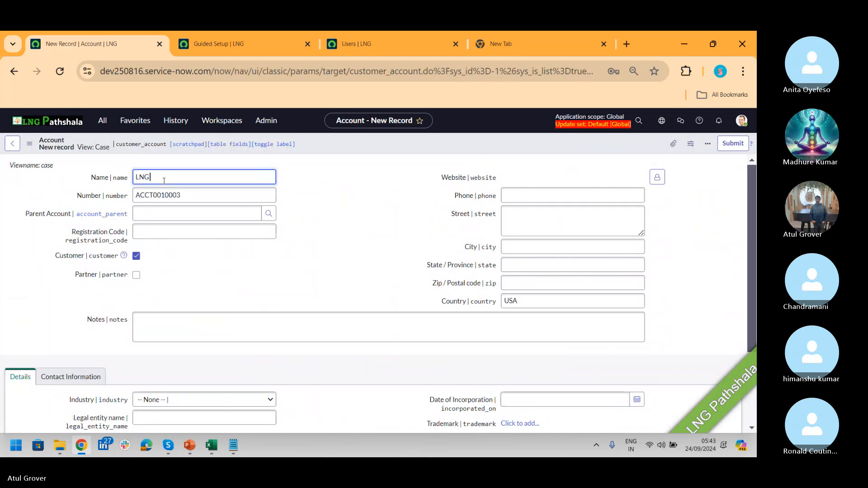
type(" Dand")
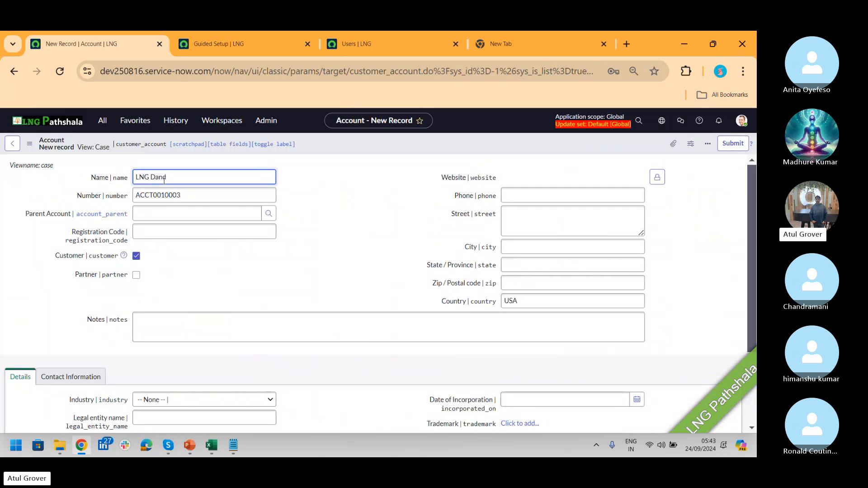
type("iya")
left_click(179, 220)
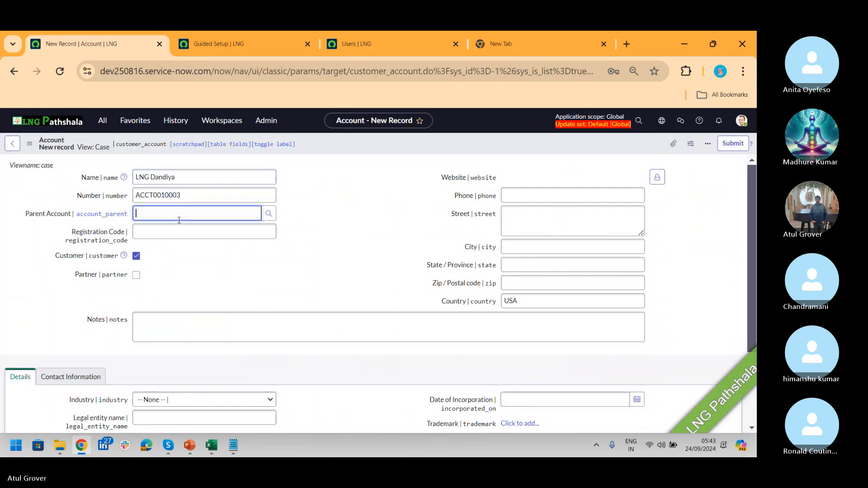
type("LNG")
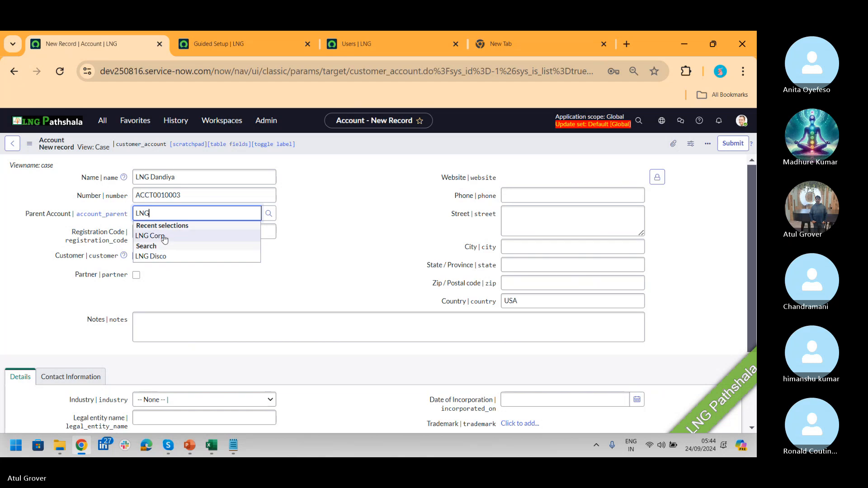
left_click(164, 236)
left_click_drag(182, 181, 131, 186)
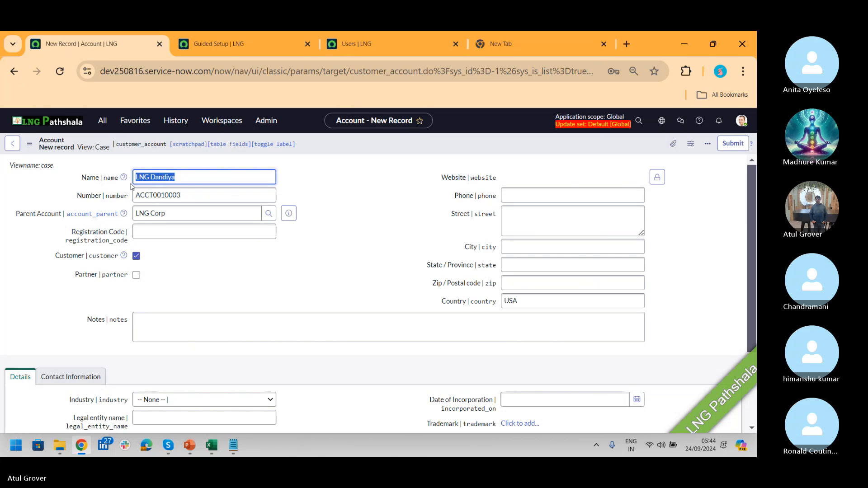
left_click(737, 145)
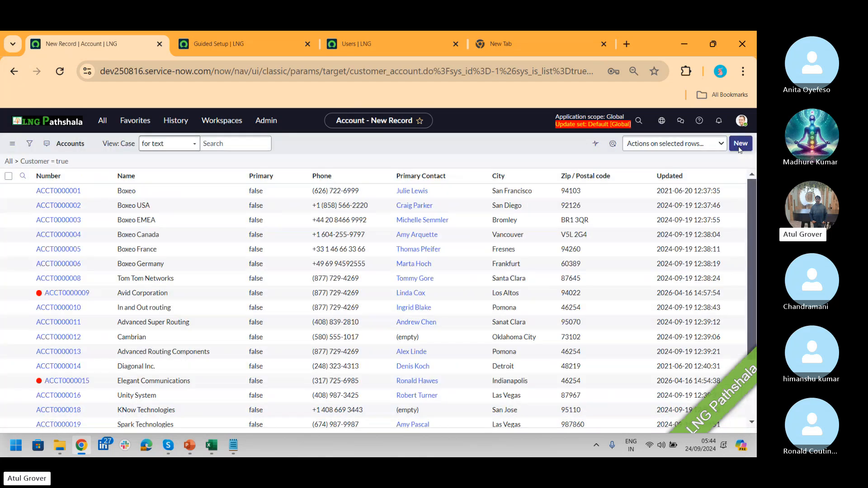
- Filter the Accounts list by Name starting with 'lng'
left_click(155, 199)
type("lng")
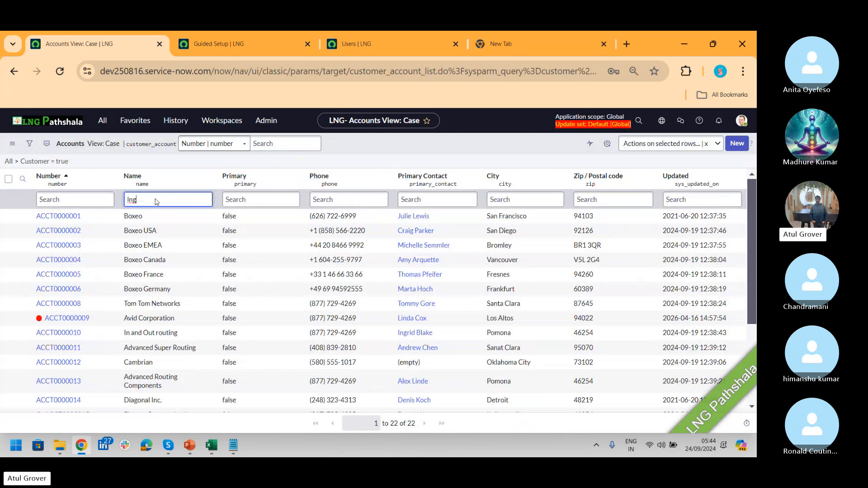
key("Return")
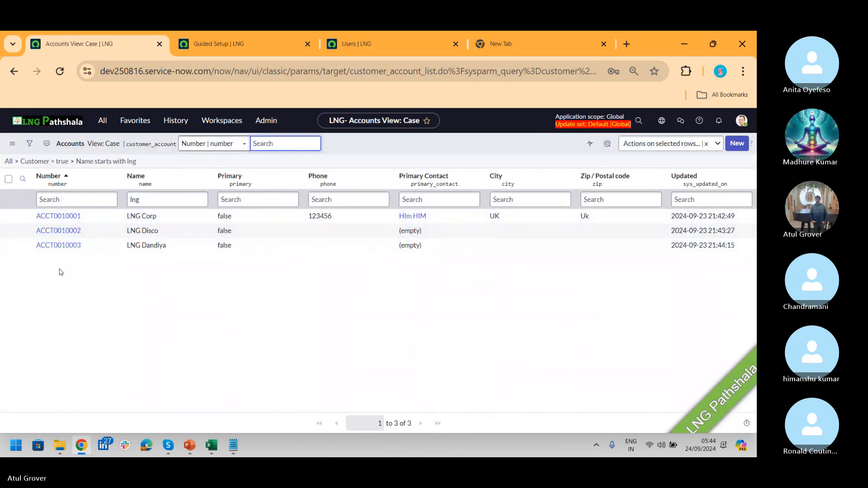
- Try inline edits of LNG Disco's primary contact ('Brus' search) and name cells without saving
left_click(440, 235)
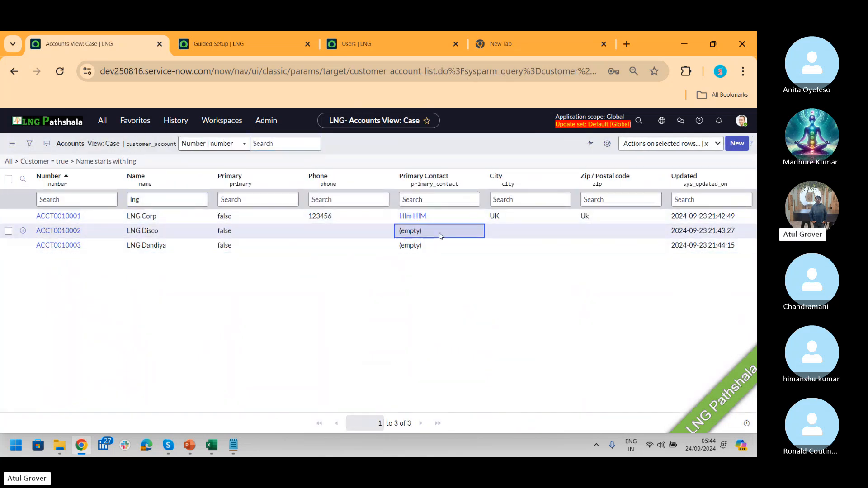
left_click(142, 231)
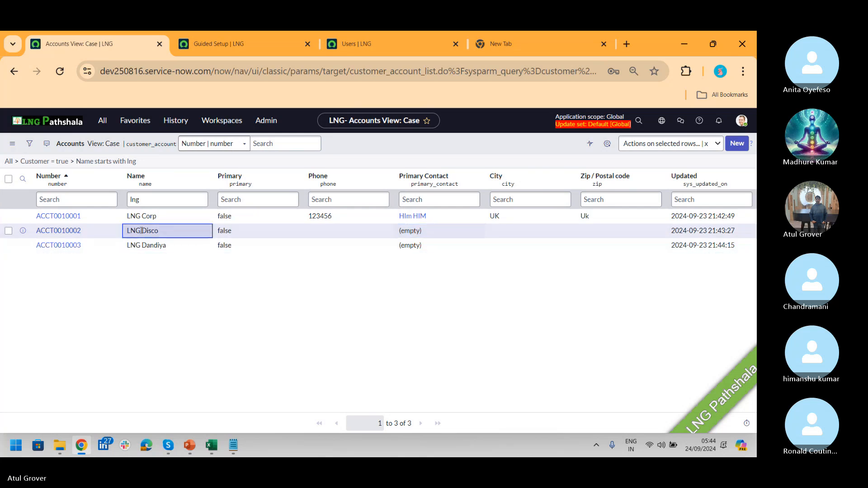
double_click(436, 236)
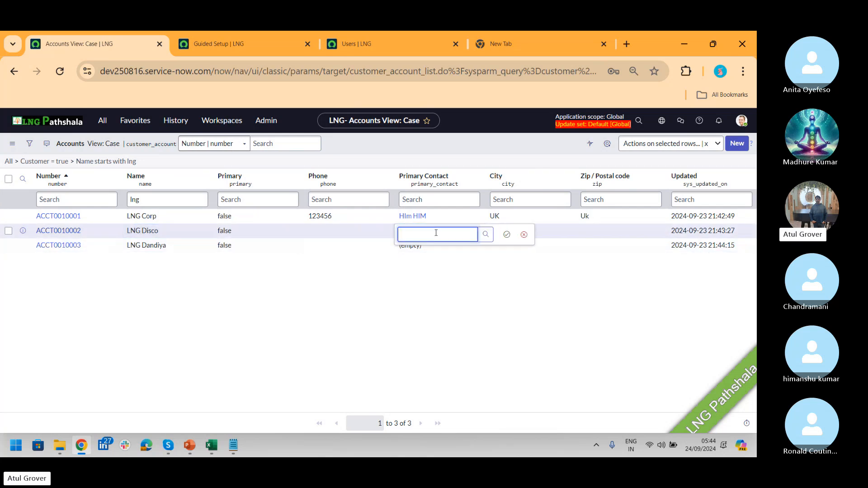
type("Br")
key("BackSpace")
key("BackSpace")
type("N")
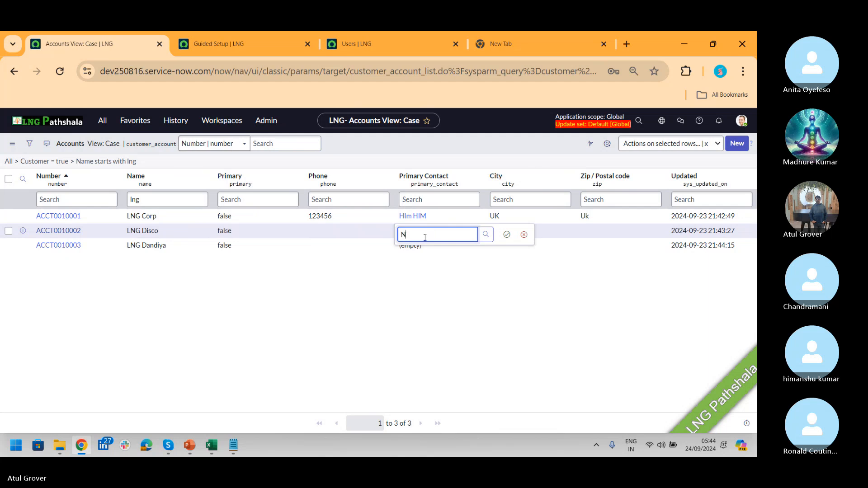
key("BackSpace")
type("Brus")
key("BackSpace")
key("BackSpace")
key("BackSpace")
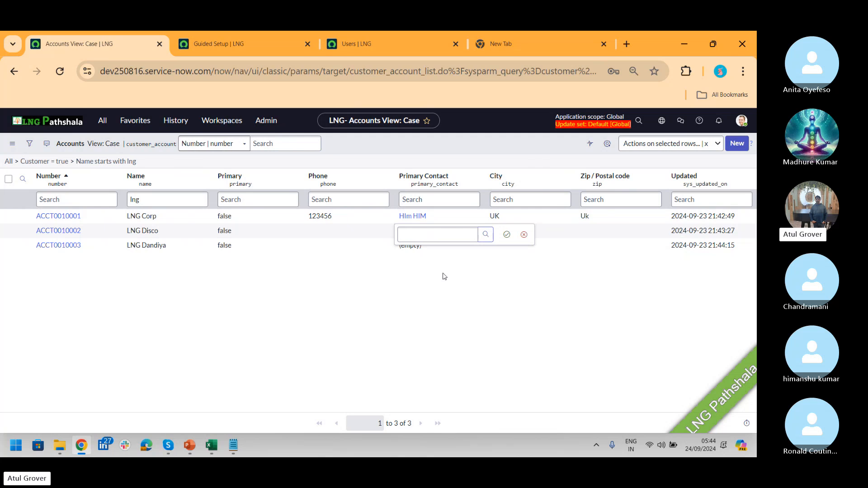
left_click(167, 234)
double_click(167, 234)
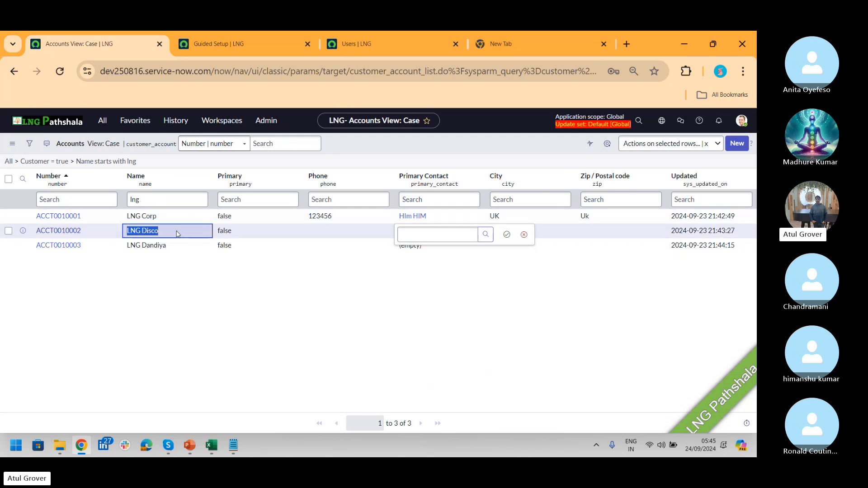
left_click(98, 123)
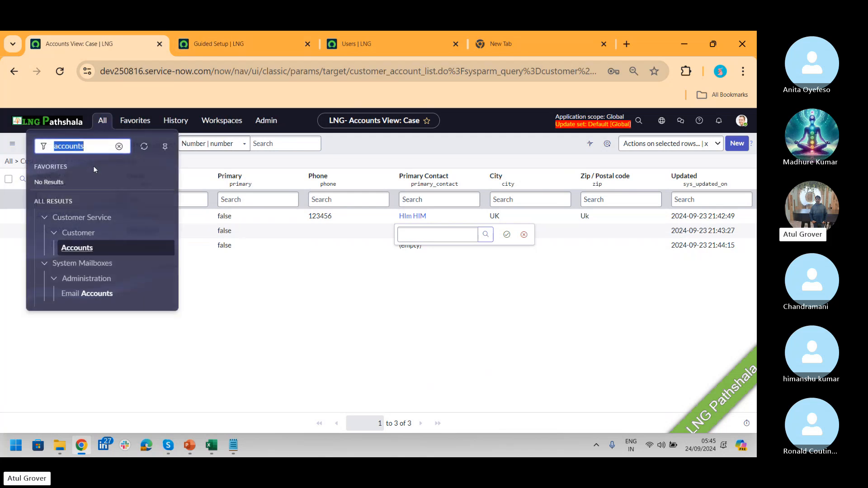
- Open the Contacts list and apply a first, misspelled name search for brush
type("contacts")
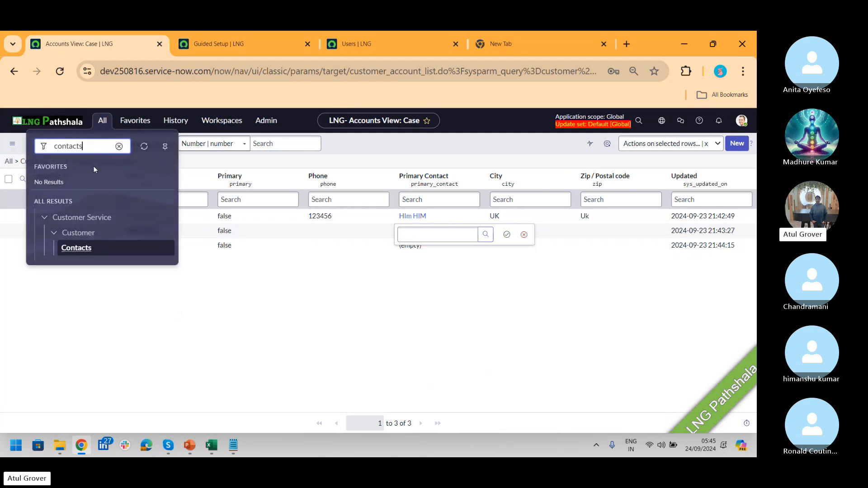
left_click(86, 249)
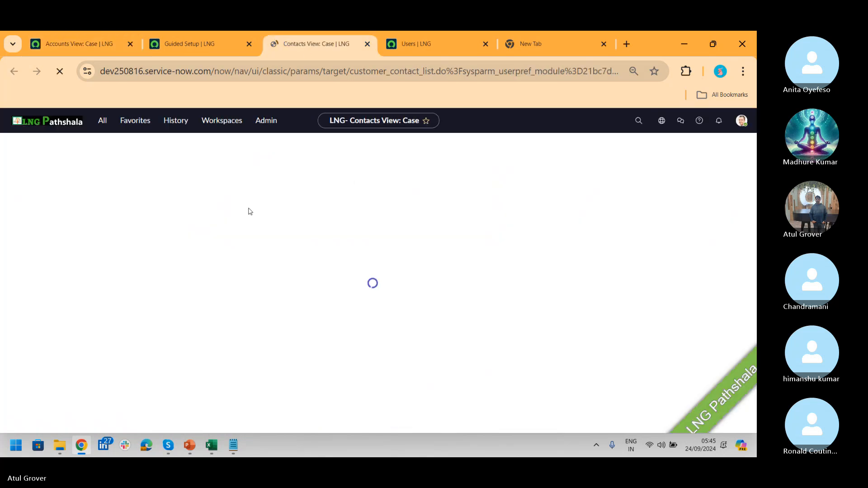
left_click(79, 203)
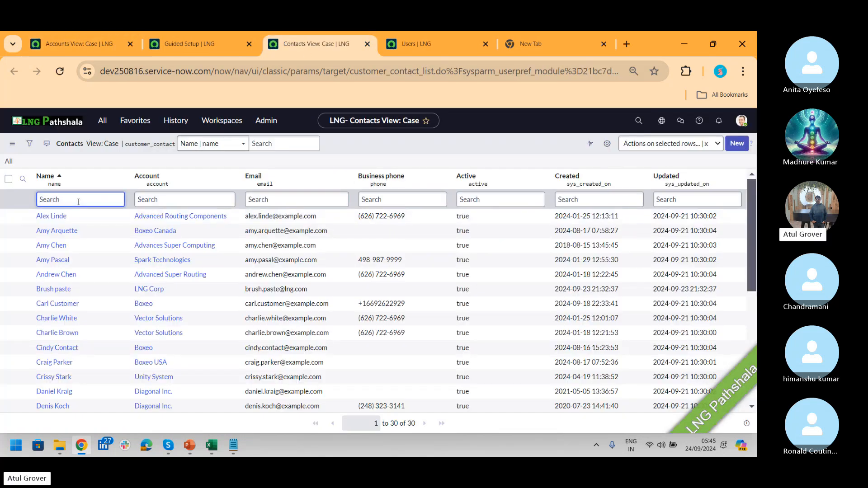
type("brish")
key("BackSpace")
key("BackSpace")
key("BackSpace")
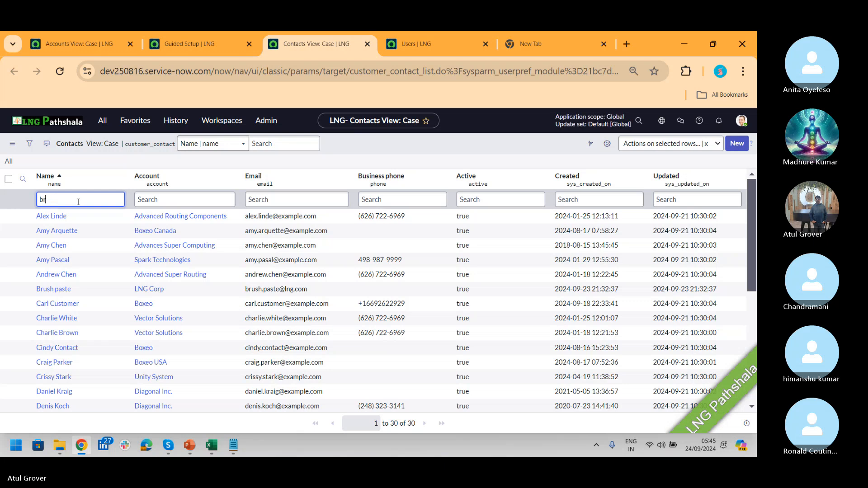
type("uesh")
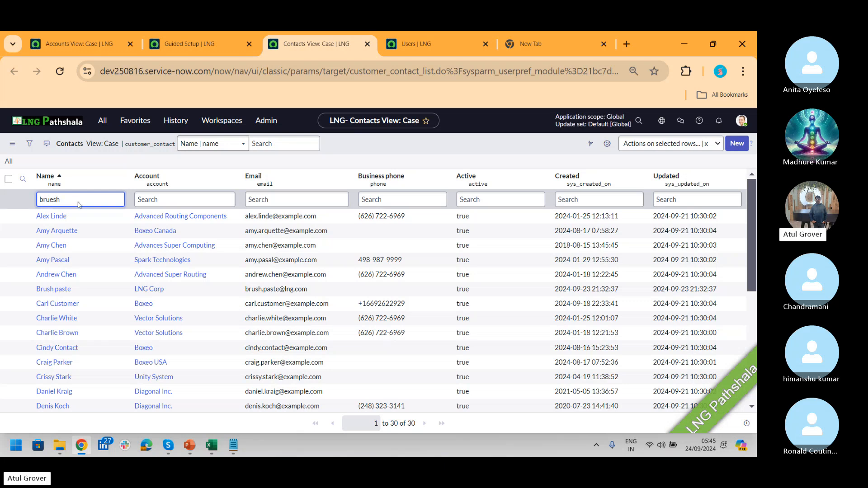
key("Return")
- Correct the name filter to 'brush', showing the Brush paste contact under LNG Corp
left_click(88, 198)
key("BackSpace")
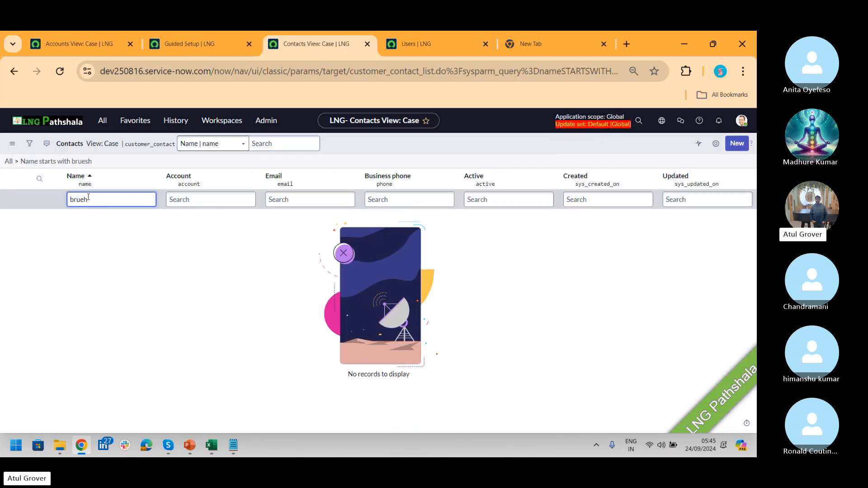
key("BackSpace")
type("s")
key("Return")
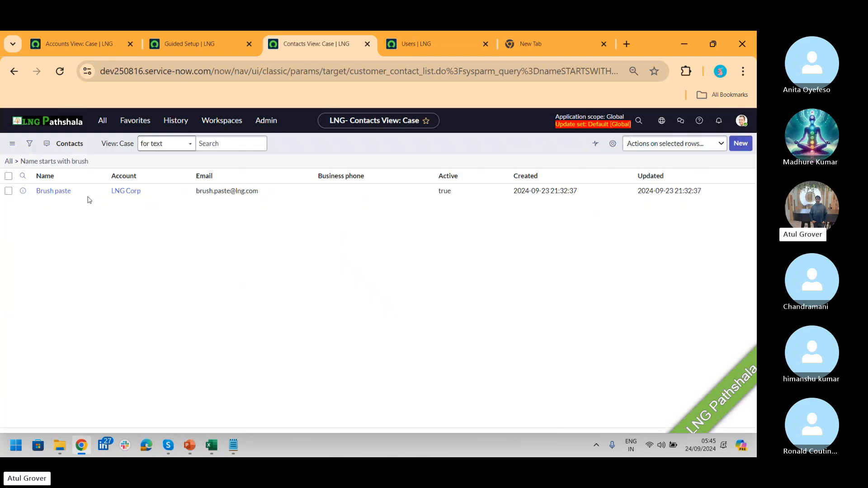
left_click_drag(176, 221, 136, 221)
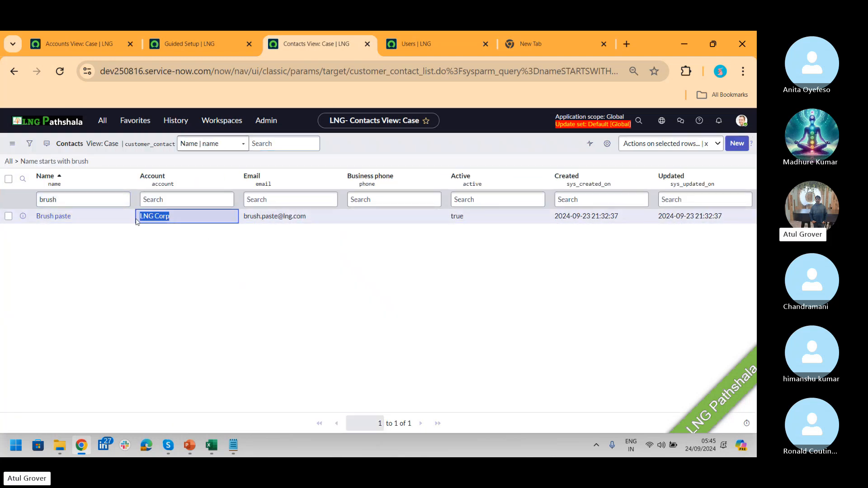
left_click(83, 44)
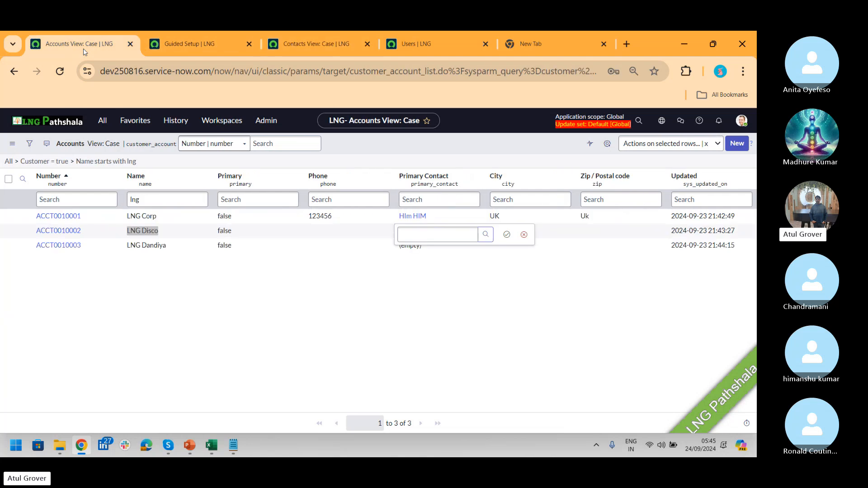
left_click(437, 234)
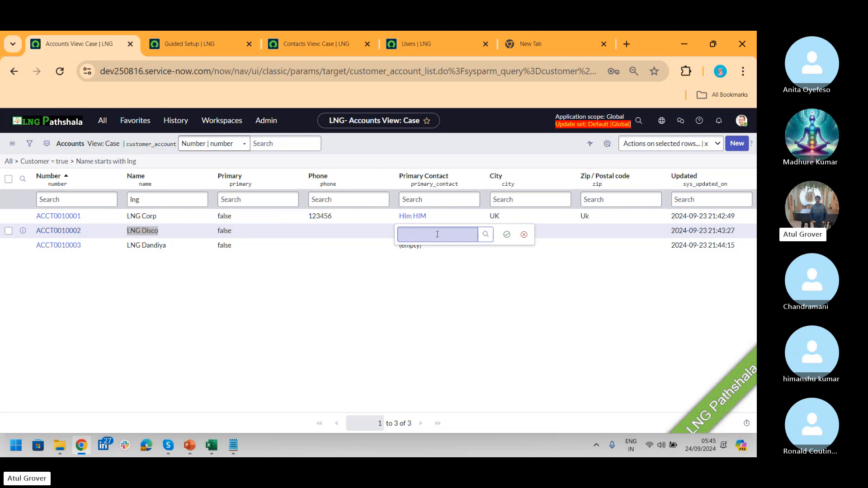
left_click(168, 228)
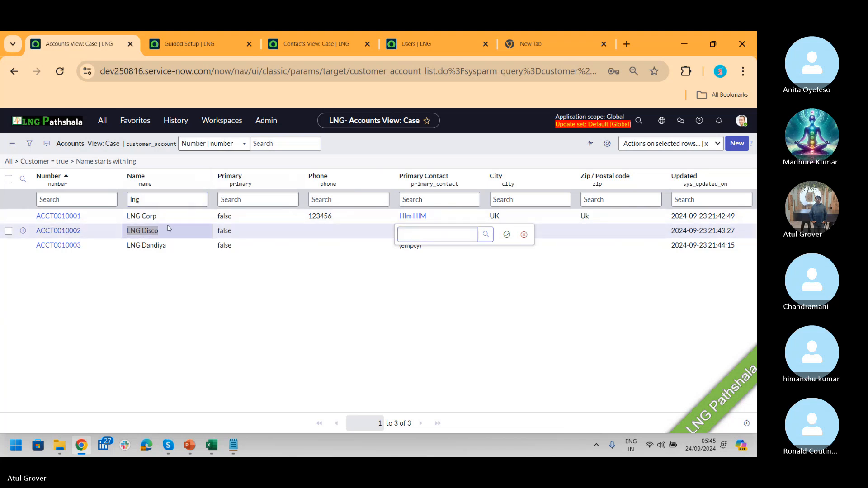
left_click(147, 218)
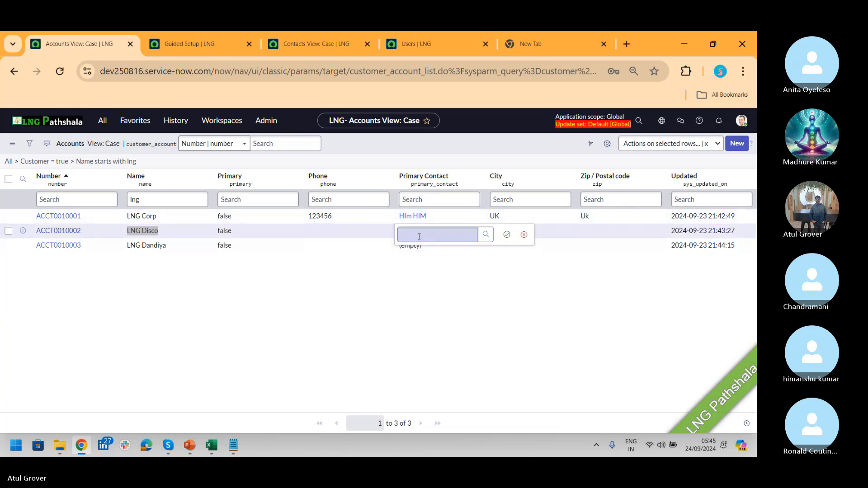
left_click(450, 233)
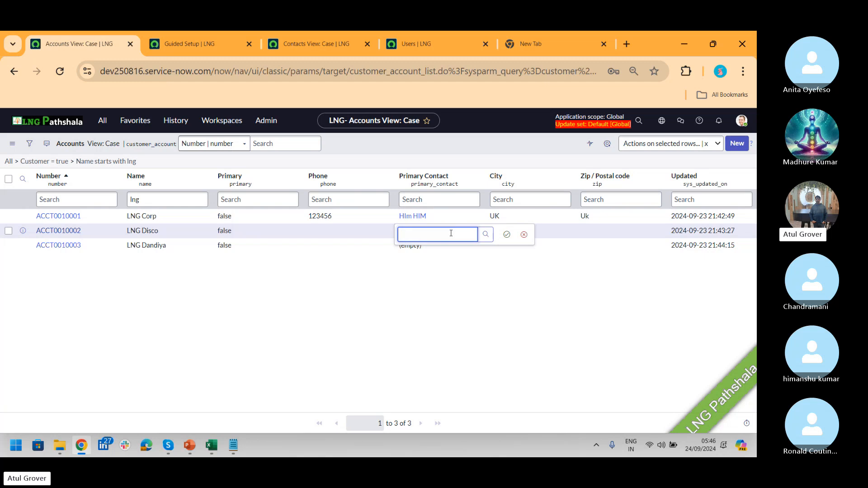
type("him")
key("BackSpace")
key("BackSpace")
key("BackSpace")
left_click(523, 234)
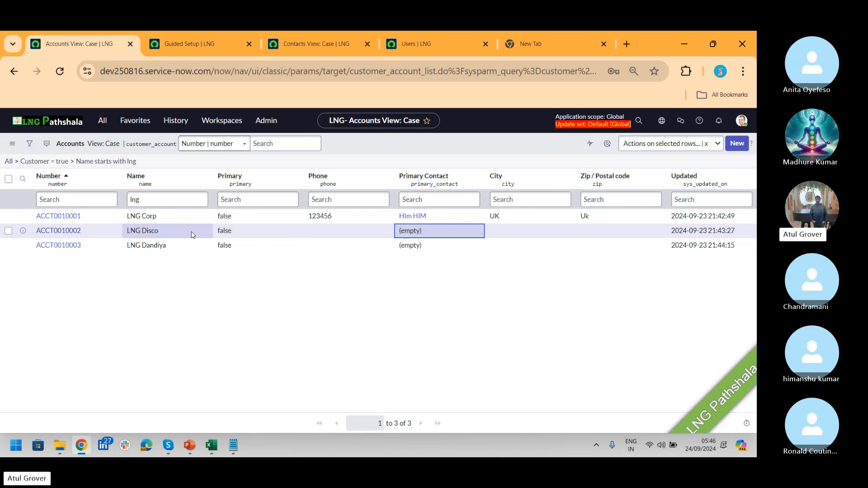
- Open account ACCT0010001 (LNG Corp) and view its hierarchy in Full and Parent views
left_click(64, 218)
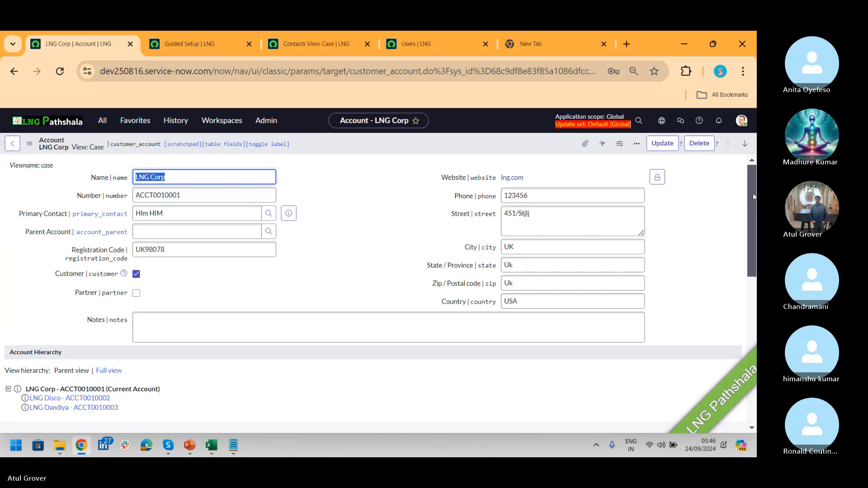
scroll(753, 193, "down", 3)
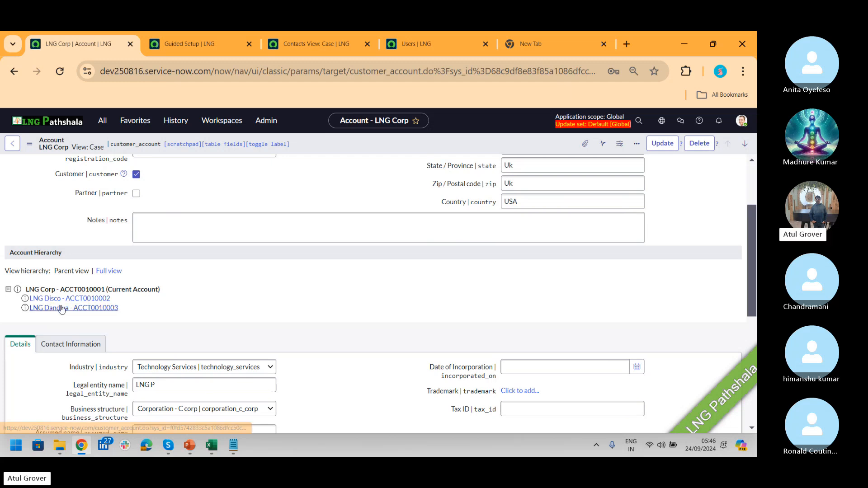
left_click(110, 272)
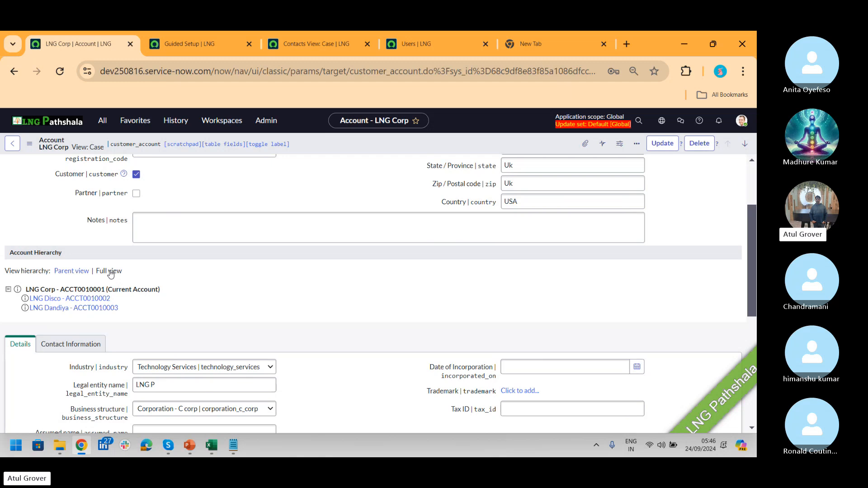
left_click(69, 273)
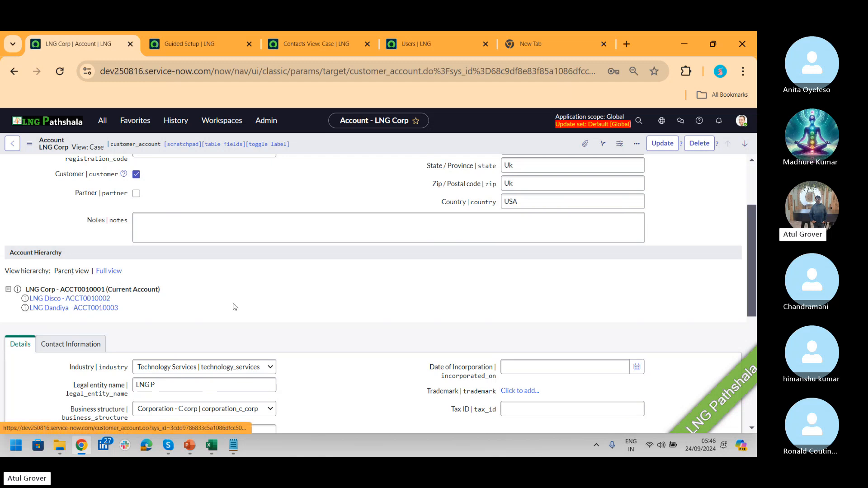
left_click_drag(753, 223, 751, 200)
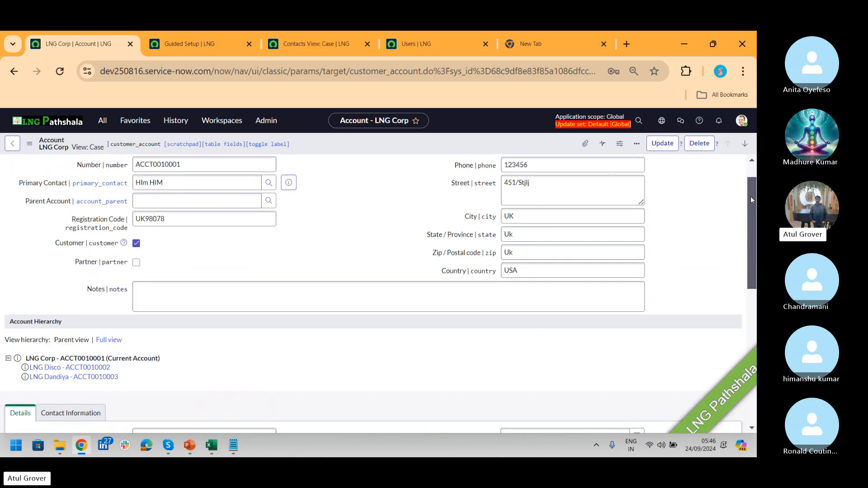
left_click(288, 287)
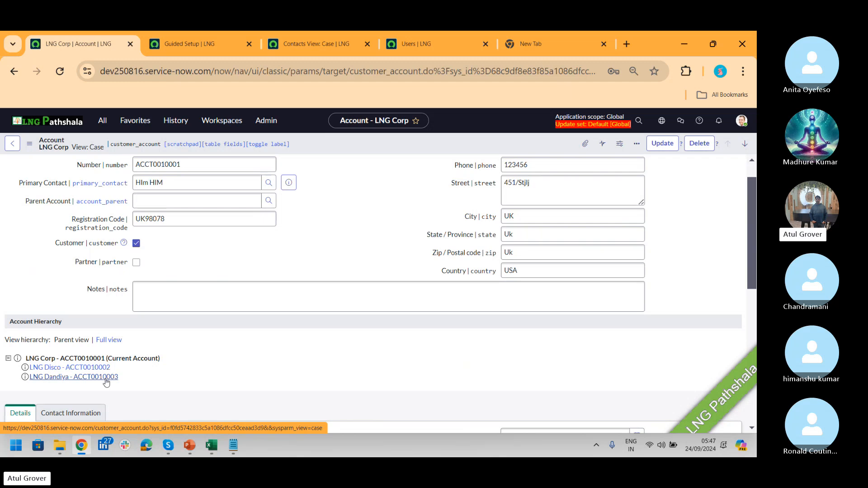
key("alt+Tab")
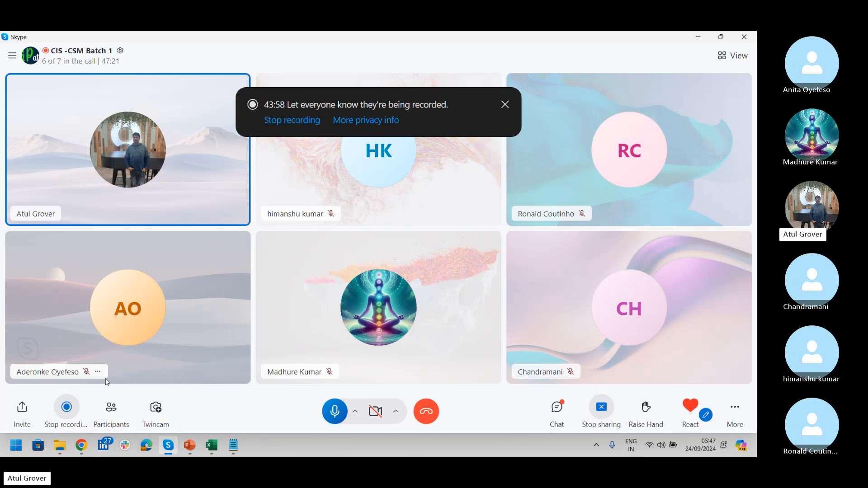
key("alt+Tab")
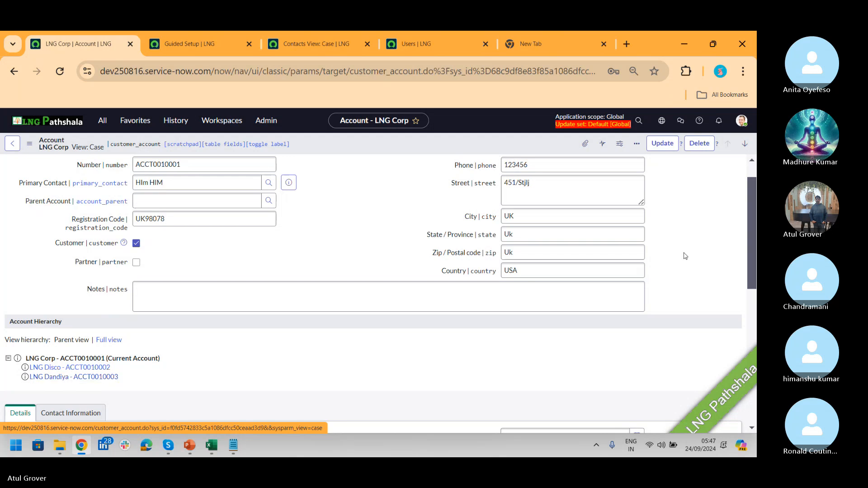
- Show LNG Corp's Accounts (2) related list with LNG Disco and LNG Dandiya
left_click_drag(753, 212, 745, 344)
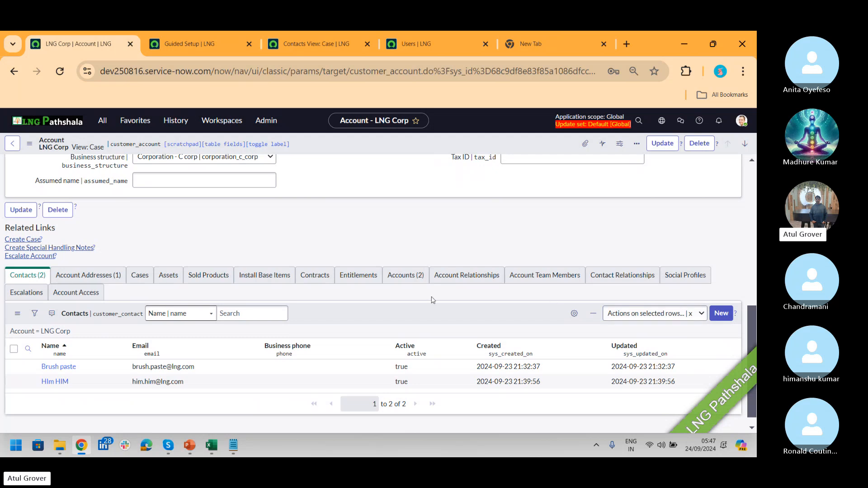
left_click(416, 282)
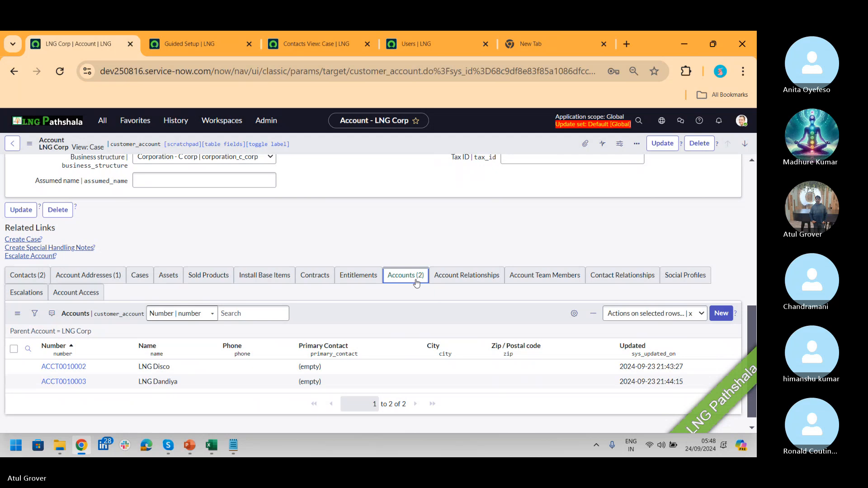
left_click(536, 282)
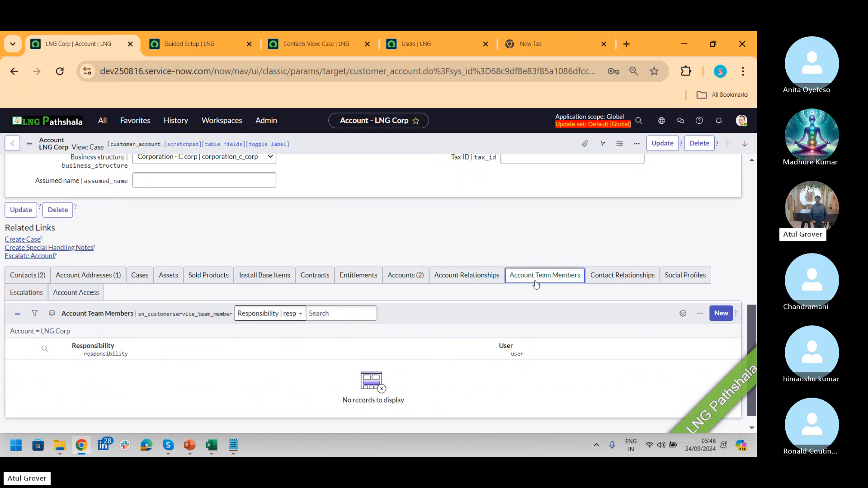
left_click(410, 280)
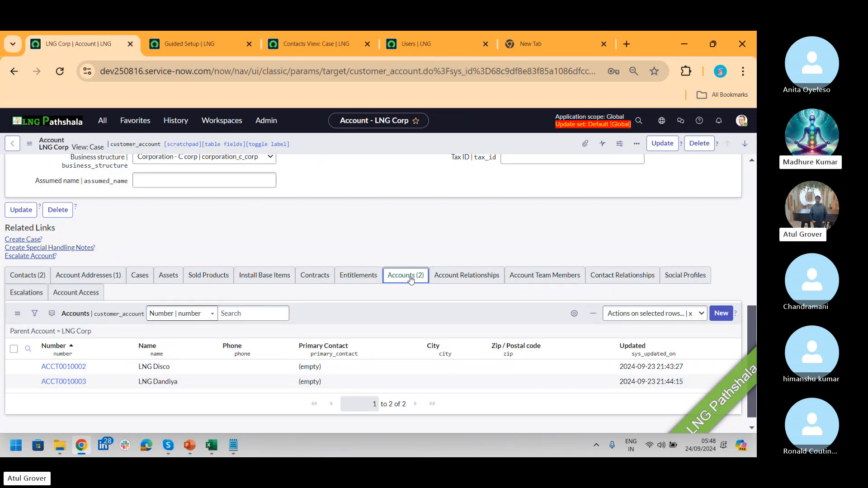
- Advance the presentation from slide 29 to the Customer Portfolio slide 30, then switch to Skype
key("alt+Tab")
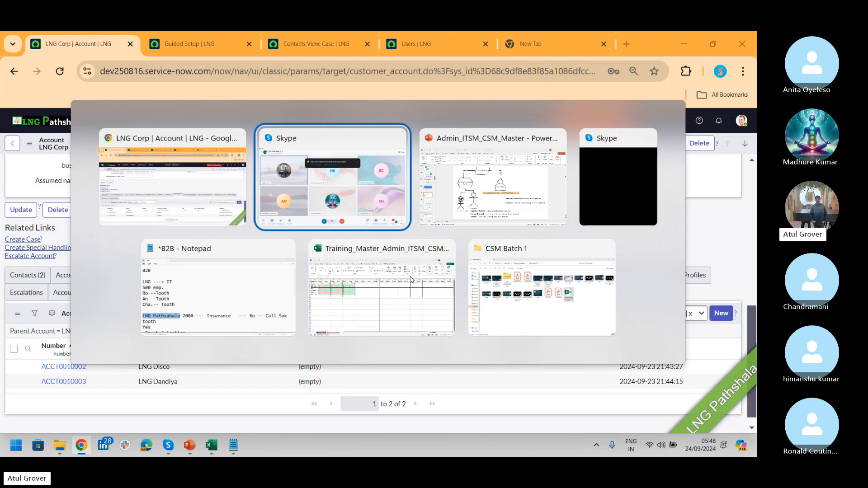
key("alt+Tab")
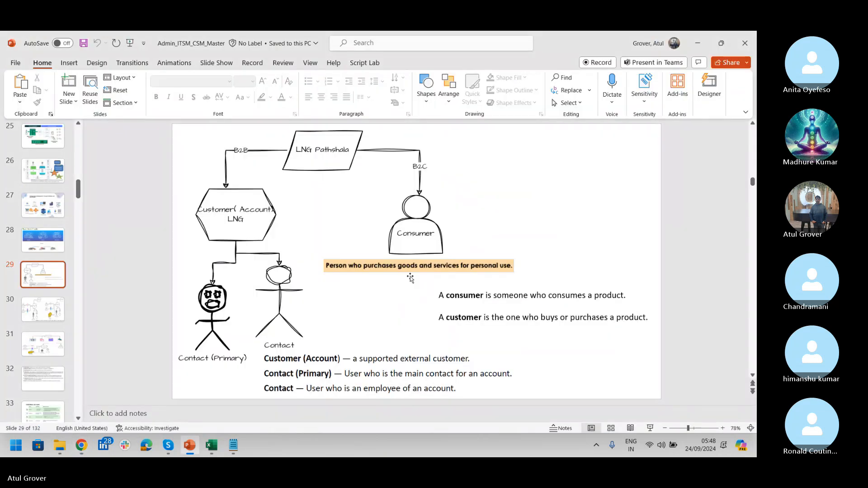
scroll(410, 278, "down", 1)
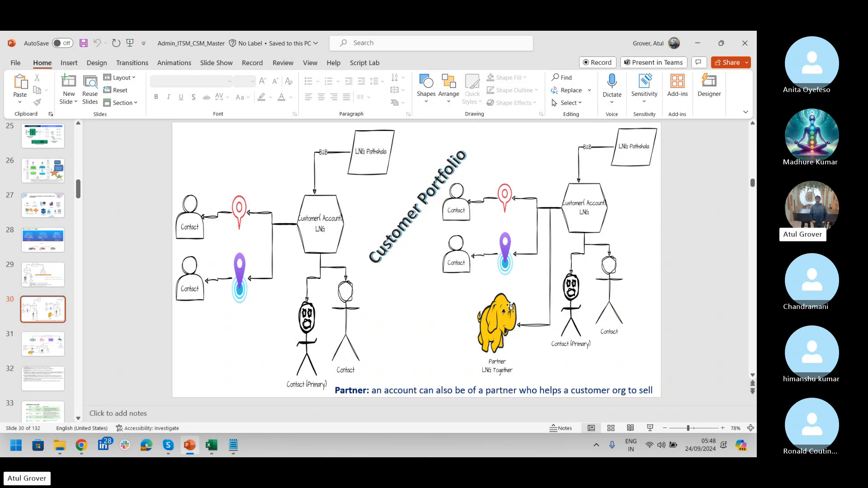
key("alt+Tab")
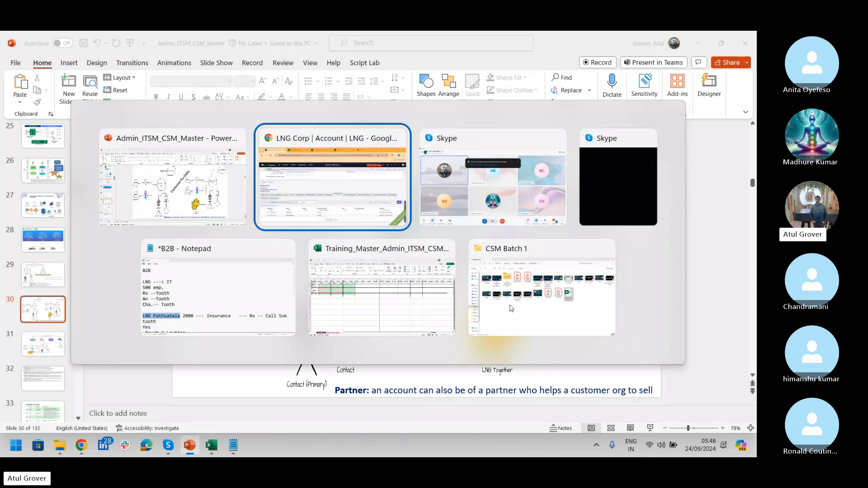
key("alt+Tab")
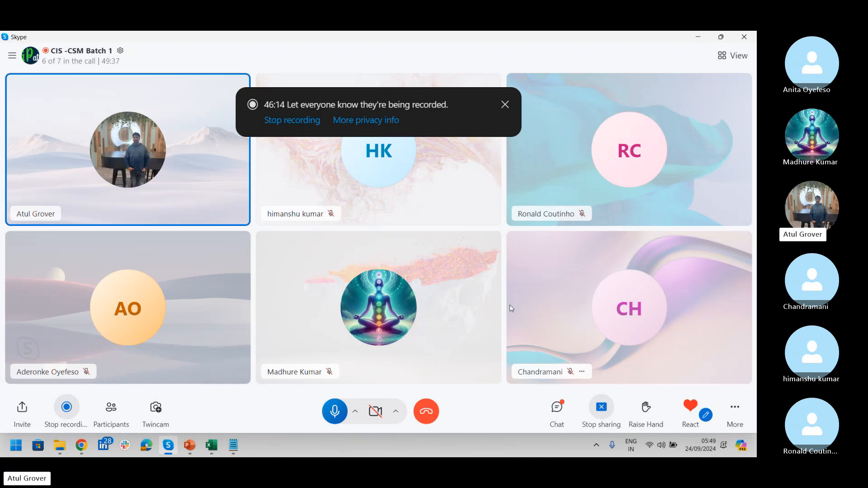
- Show the Customer Portfolio slide 30, then return to the LNG Corp account in Chrome
key("alt+Tab")
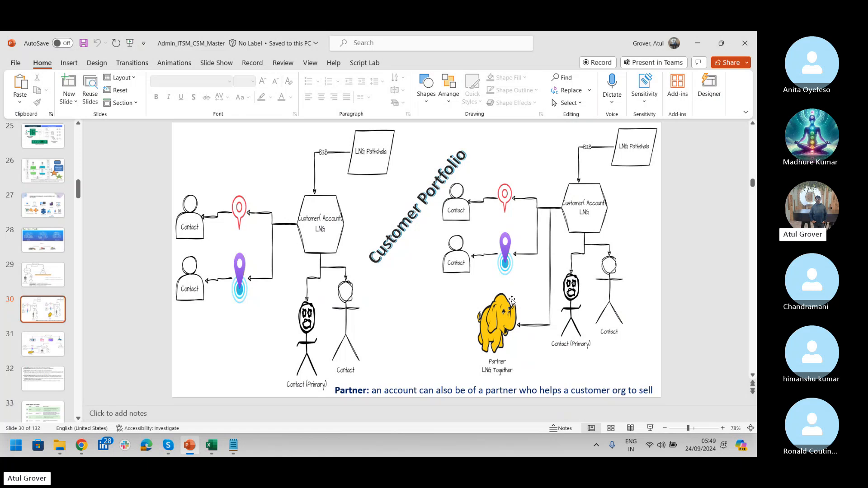
left_click(80, 446)
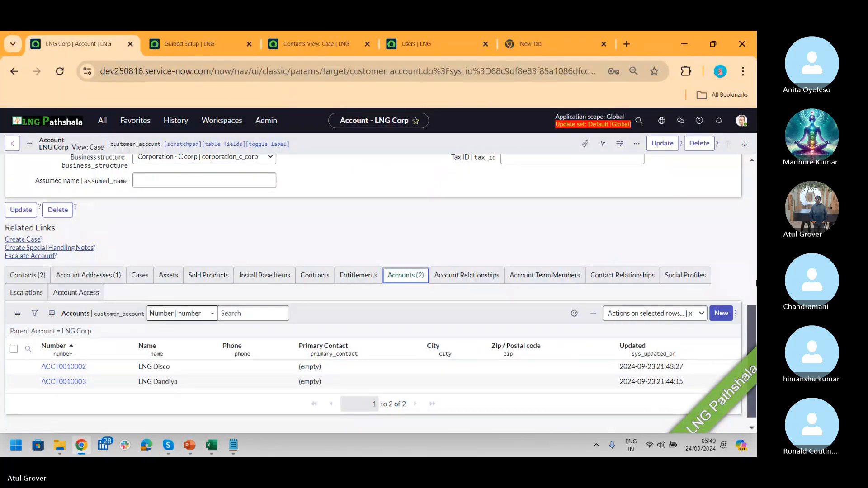
- Tick Partner on the LNG Corp account so it is flagged as both customer and partner
left_click_drag(750, 321, 755, 182)
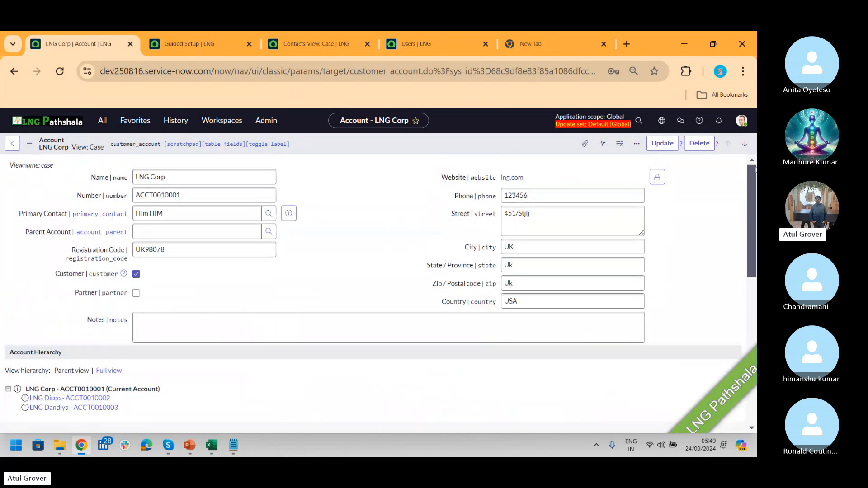
left_click(136, 293)
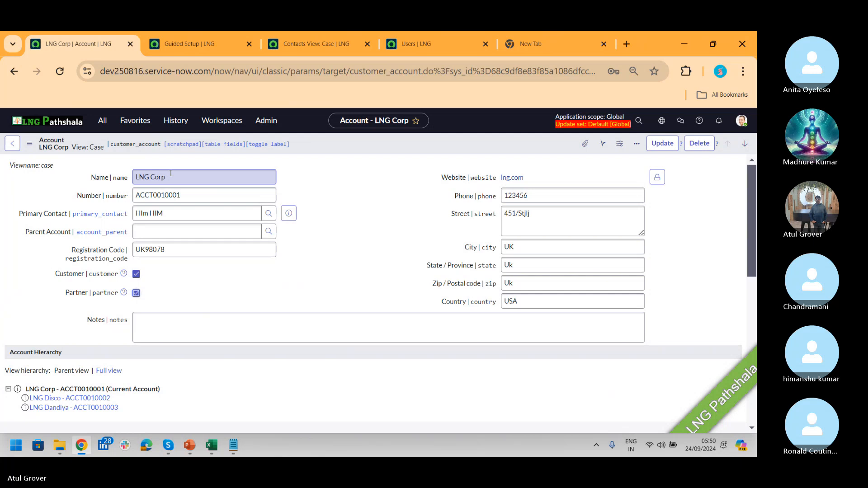
key("alt+Tab")
key("alt+Tab")
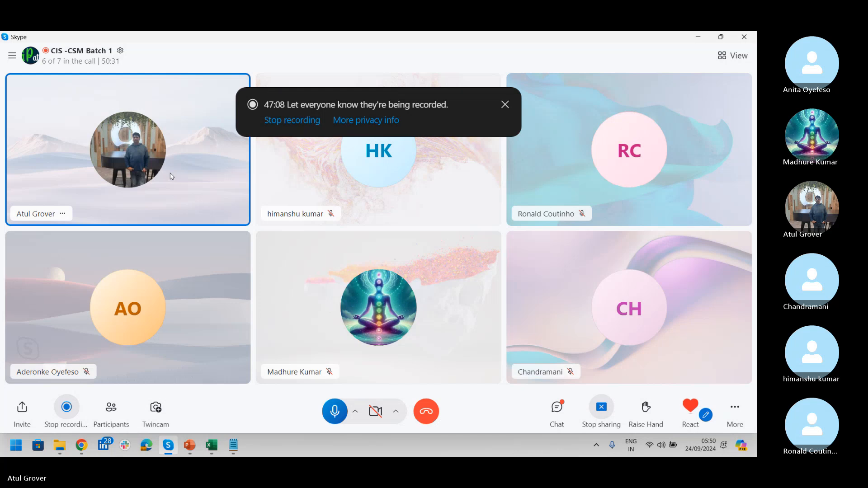
key("alt+Tab")
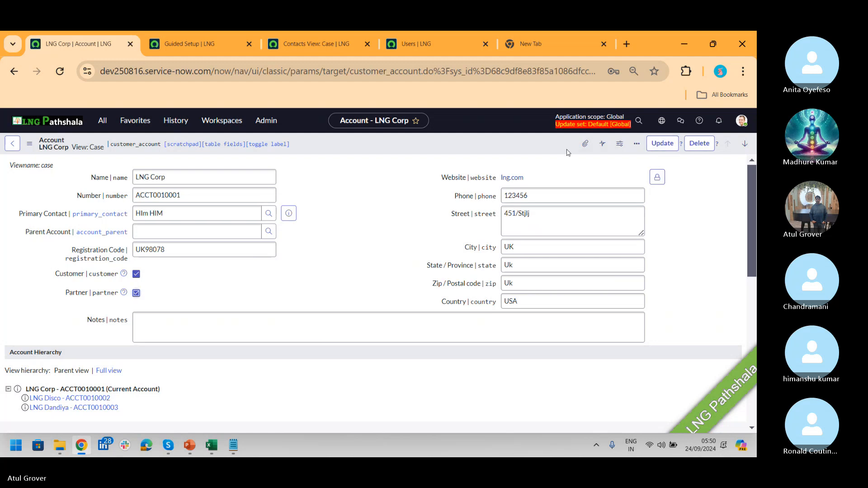
- Save the LNG Corp account from the form header menu, then return to the Skype call
right_click(523, 144)
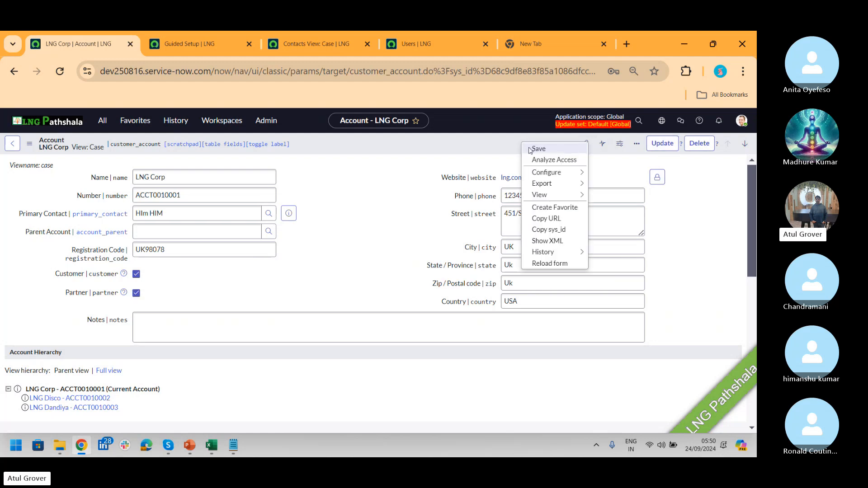
left_click(530, 150)
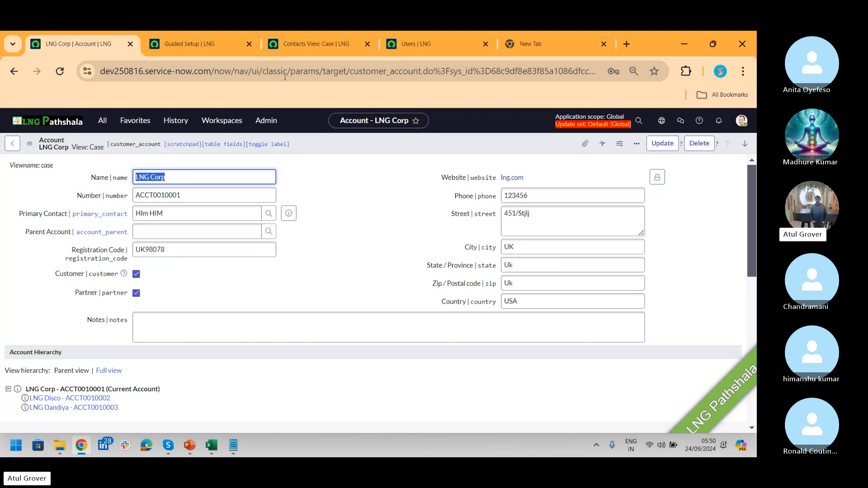
left_click(103, 128)
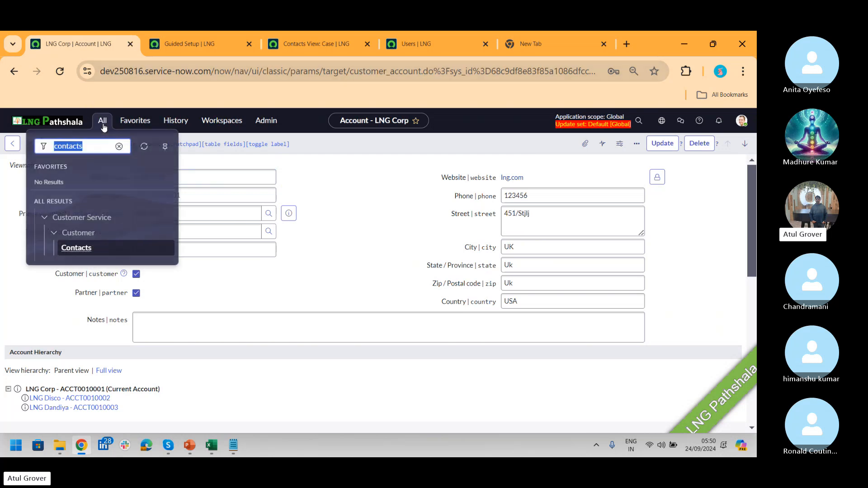
key("alt+Tab")
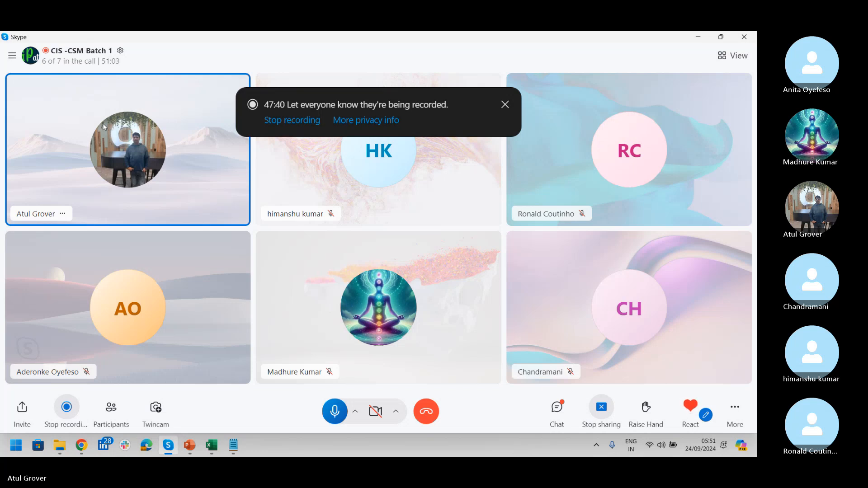
- In the B2B notes, add a new line 'LNG pathshala LNG P' below the B2B heading
key("alt+Tab")
key("alt+Tab")
key("alt+Tab")
key("alt+Tab")
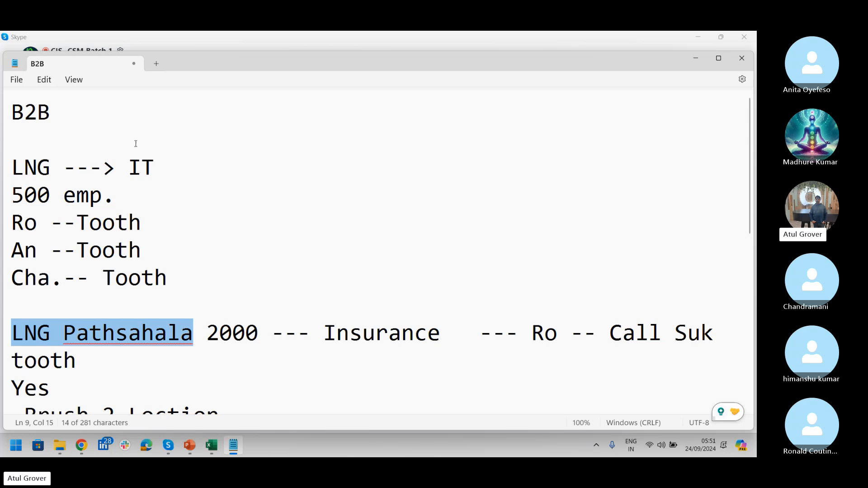
left_click(136, 144)
key("Return")
key("Return")
key("Return")
key("Up")
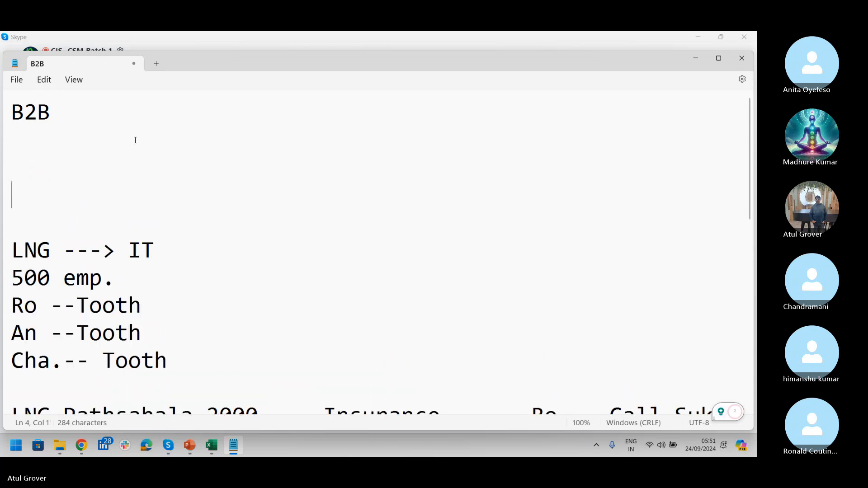
type("LNG parh")
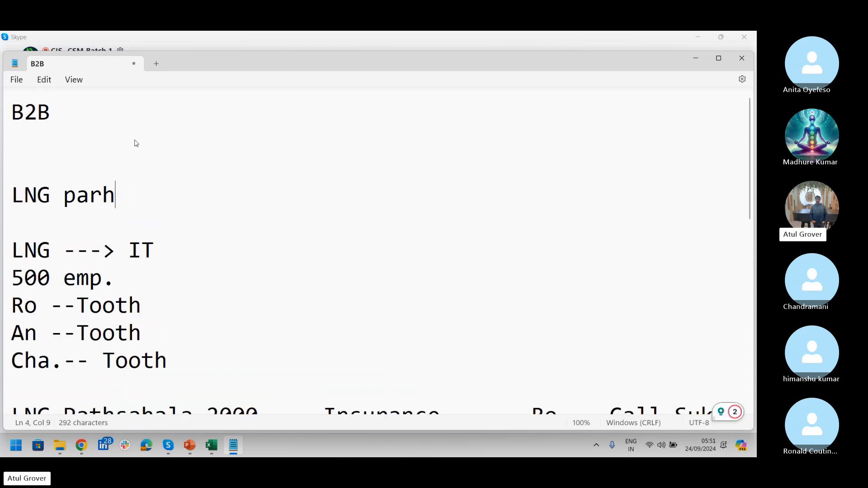
key("BackSpace")
key("BackSpace")
type("thsha")
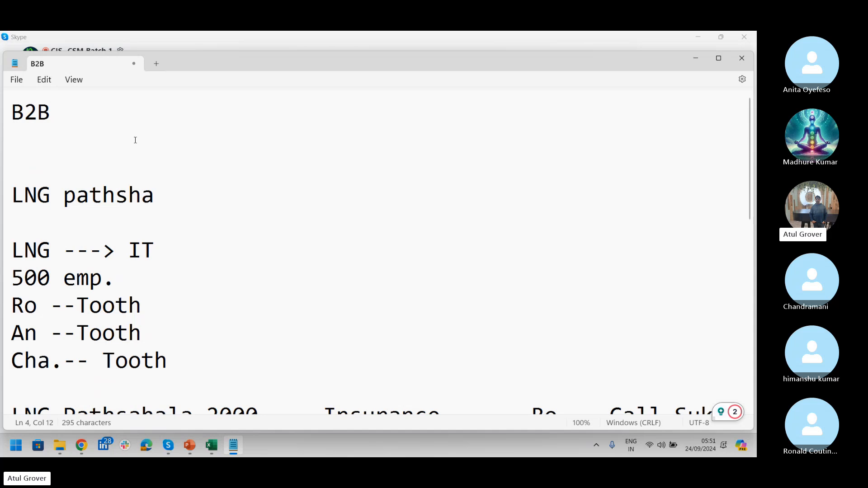
type("la")
type("LNF")
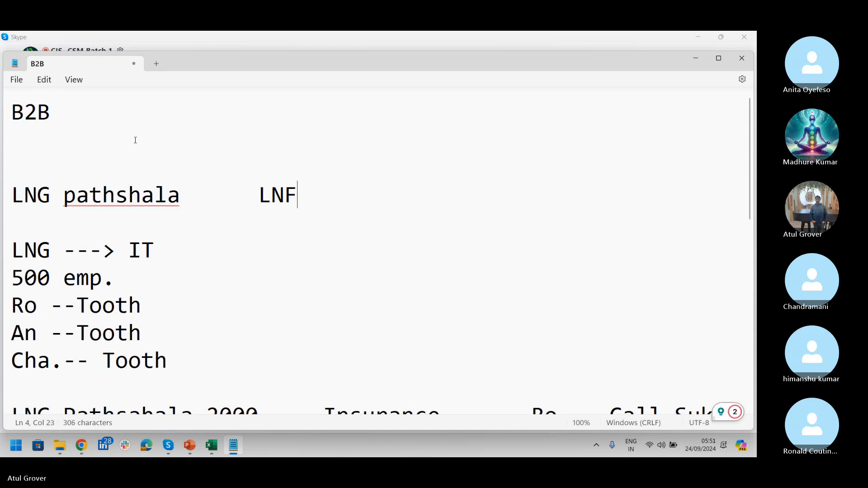
key("BackSpace")
type("G")
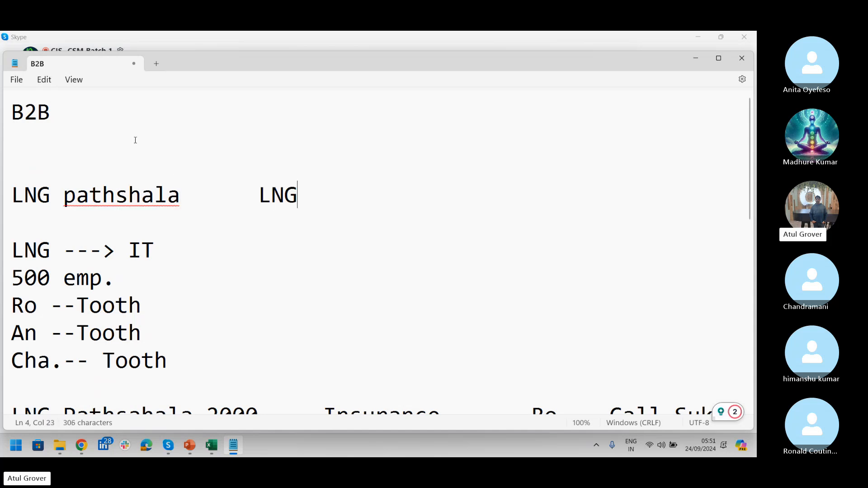
type(" P")
- Add a tab-separated heading row 'SP' and 'Cust.' above that line
left_click(105, 153)
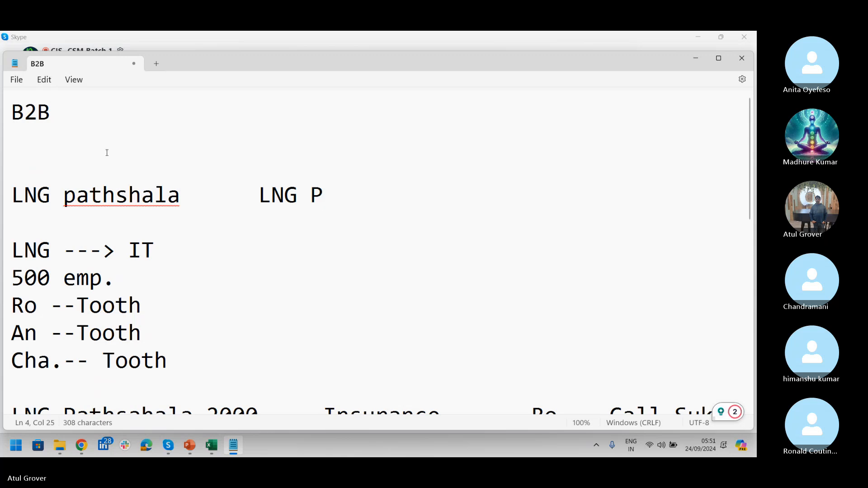
type("SO")
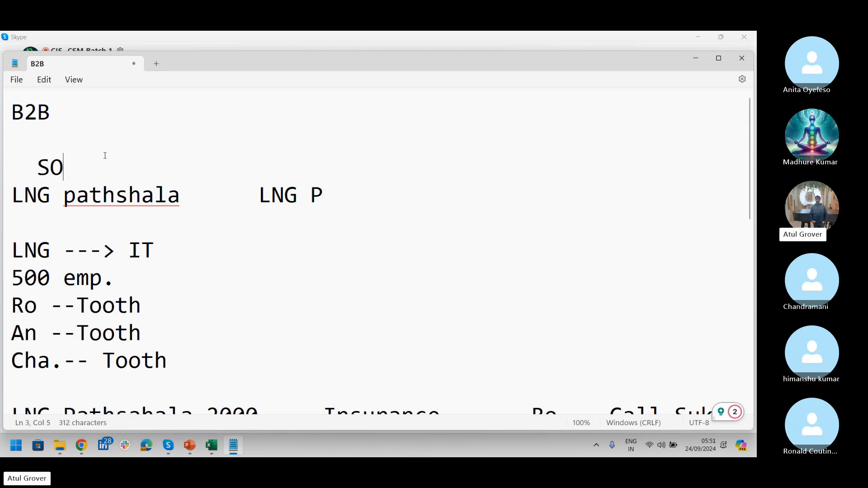
key("BackSpace")
type("P")
key("Tab")
key("Tab")
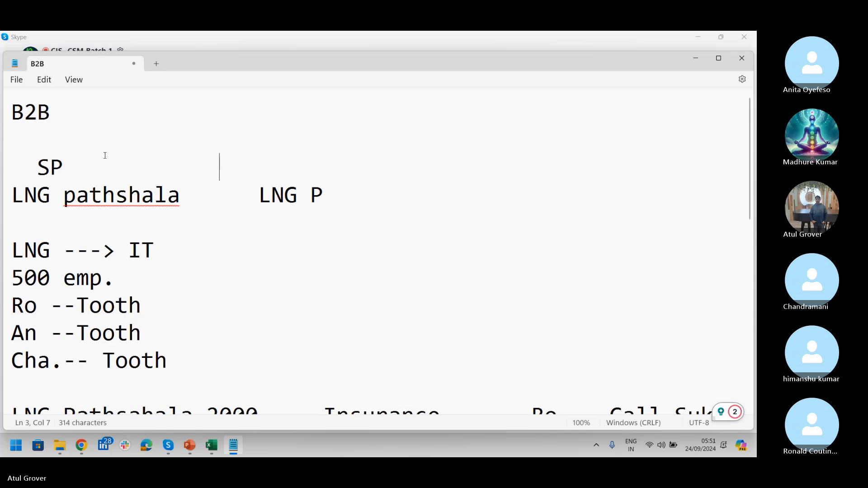
key("Tab")
type("Cist")
key("BackSpace")
key("BackSpace")
key("BackSpace")
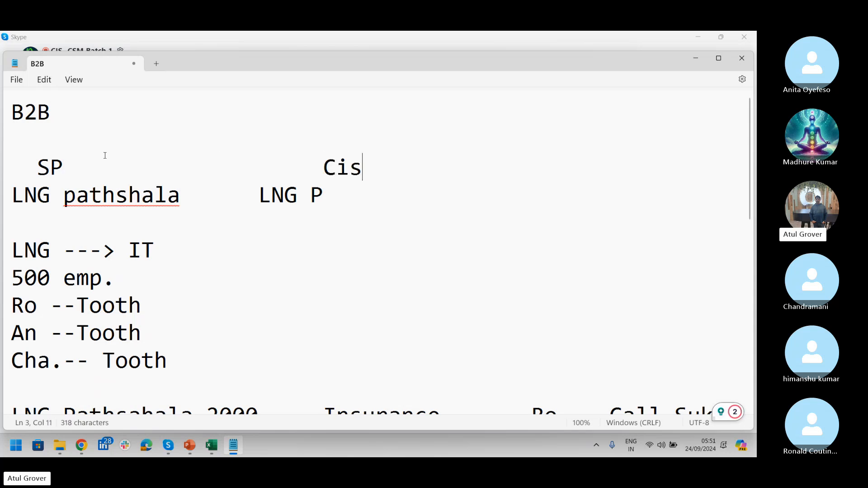
type("ustim")
key("BackSpace")
key("BackSpace")
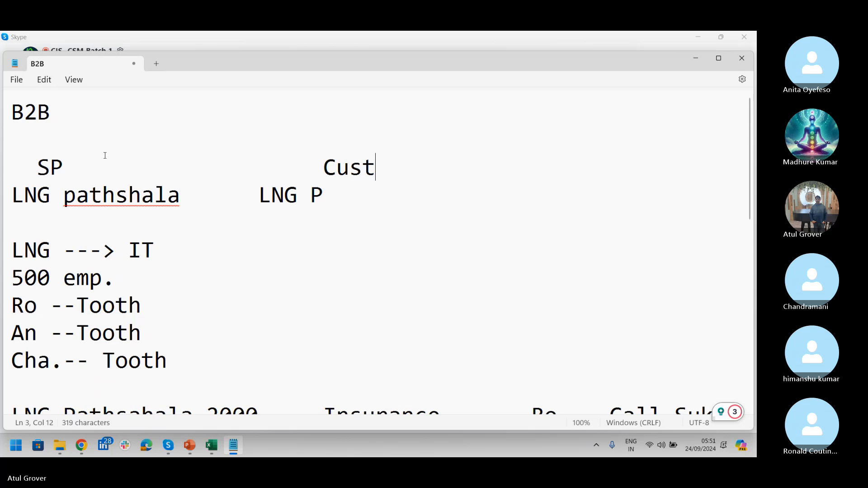
type(".")
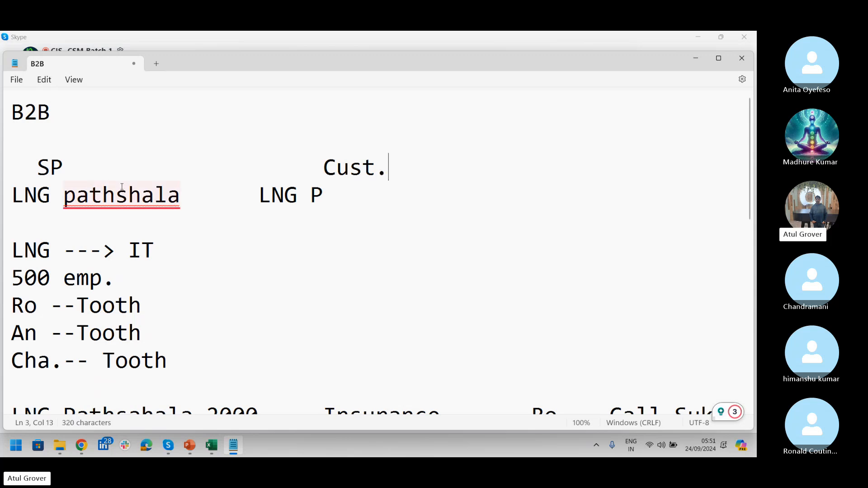
- Capitalize Pathshala and extend the line to 'LNG P -- LNG D -- LNG C'
mouse_move(121, 195)
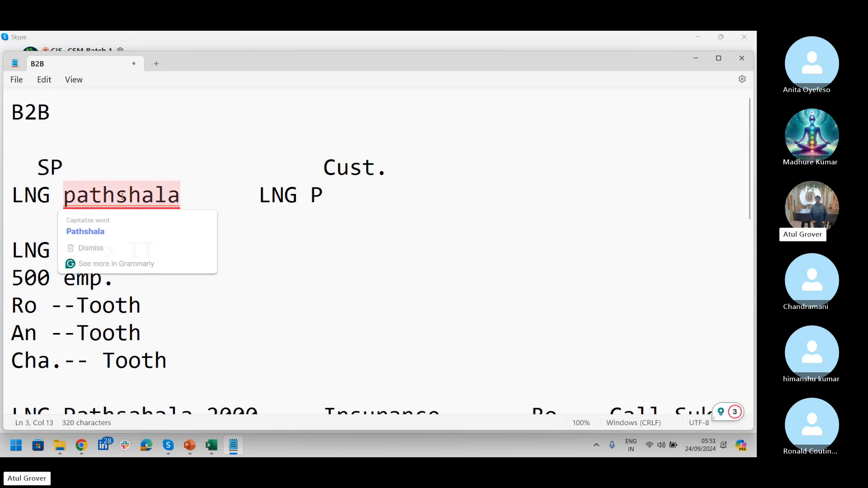
left_click(111, 229)
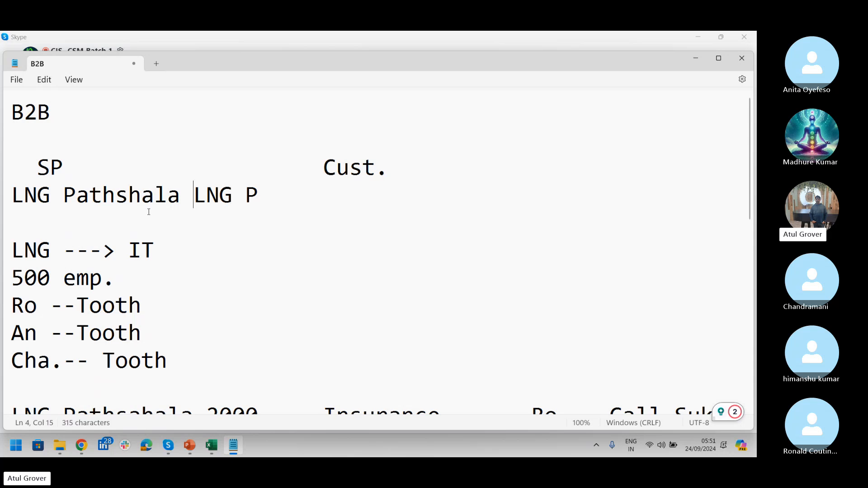
key("Tab")
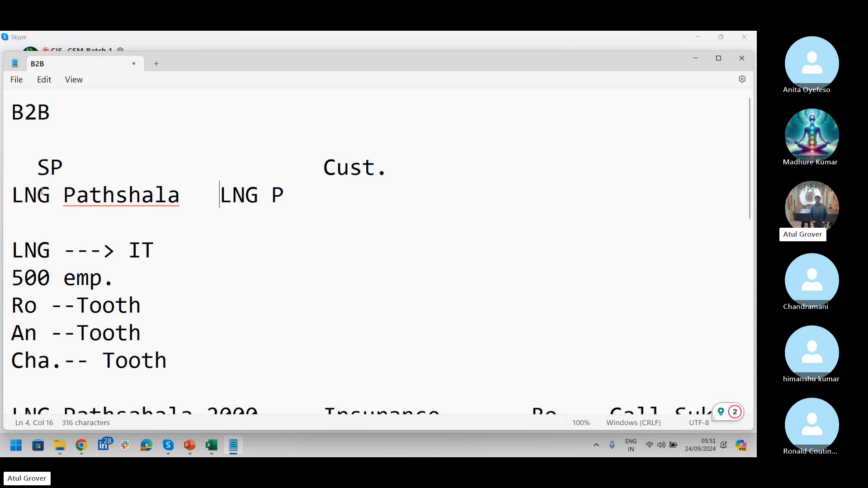
left_click(311, 189)
type("-- LN")
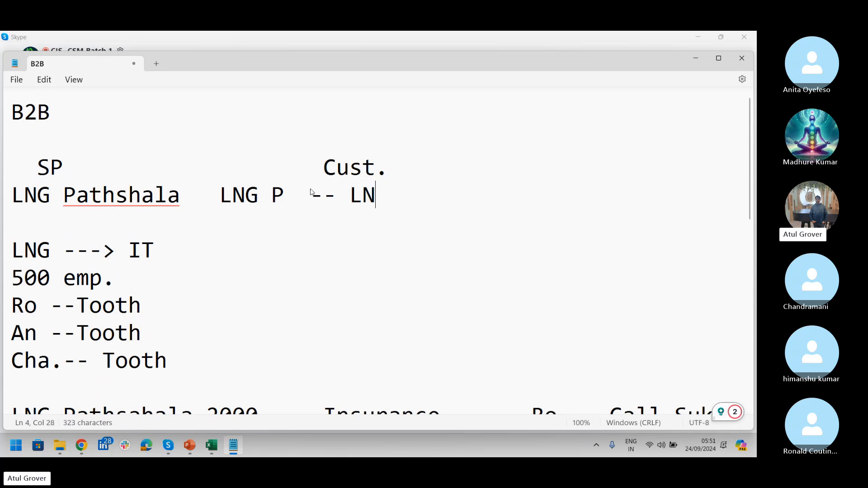
type("G D -- LNG C")
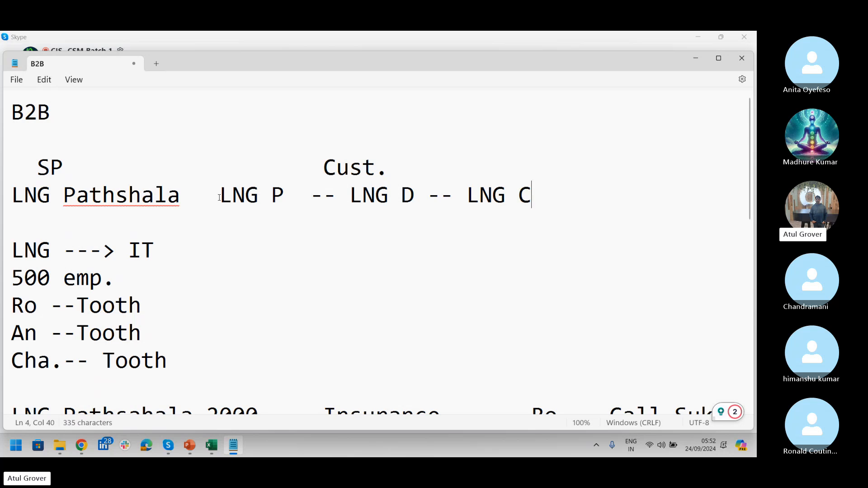
- Highlight the LNG Pathshala and LNG P customer chain on line 4 while discussing it on the call
left_click_drag(219, 196, 536, 188)
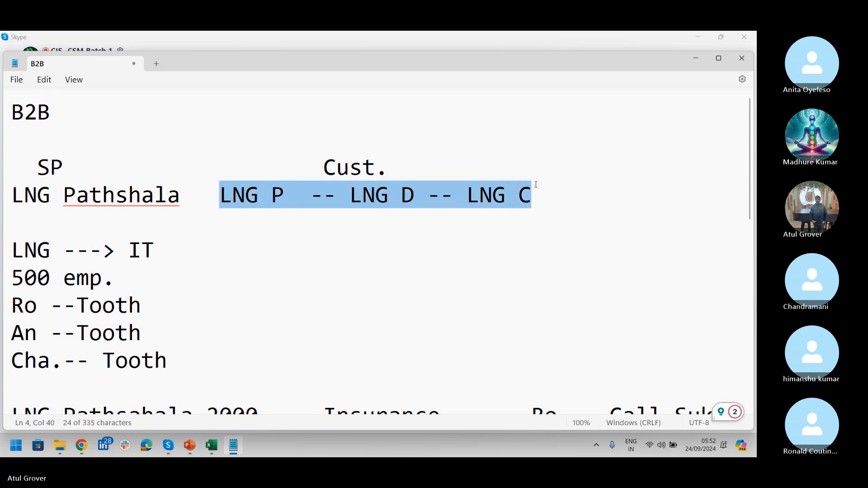
left_click(285, 196)
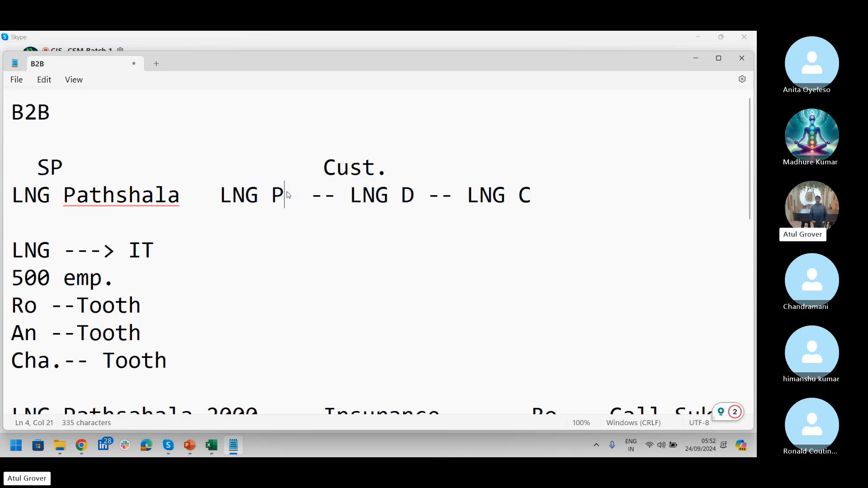
left_click_drag(285, 195, 14, 198)
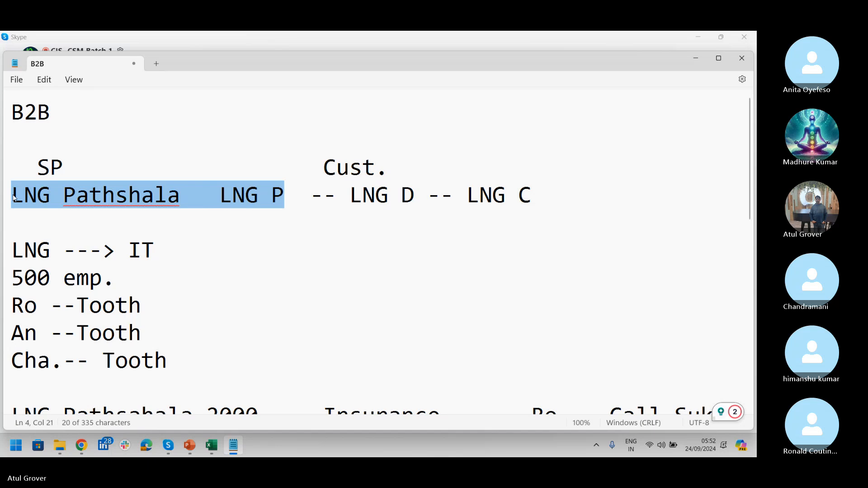
key("alt+Tab")
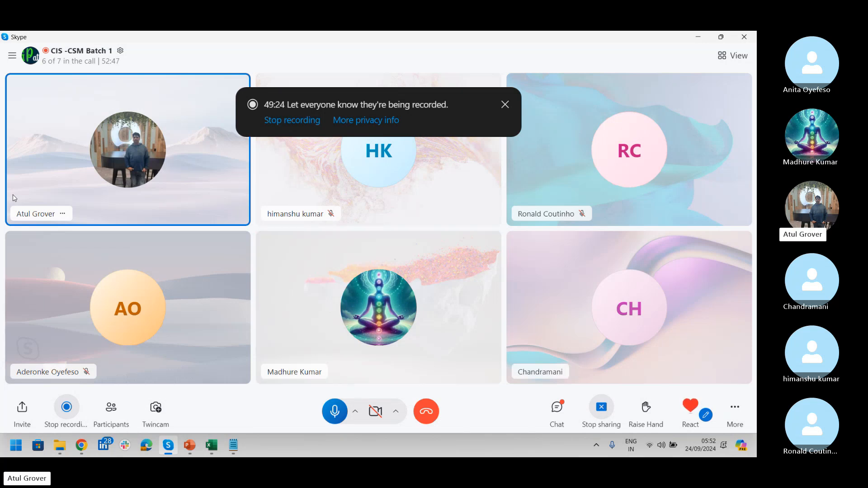
key("alt+Tab")
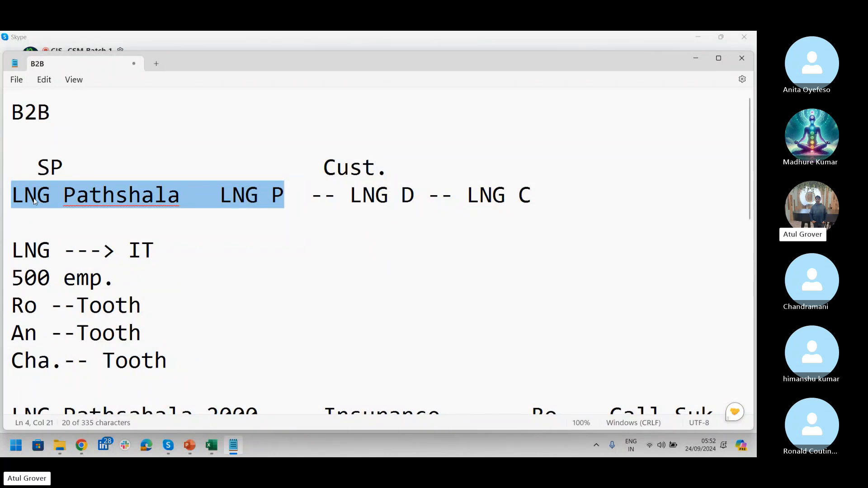
left_click(31, 196)
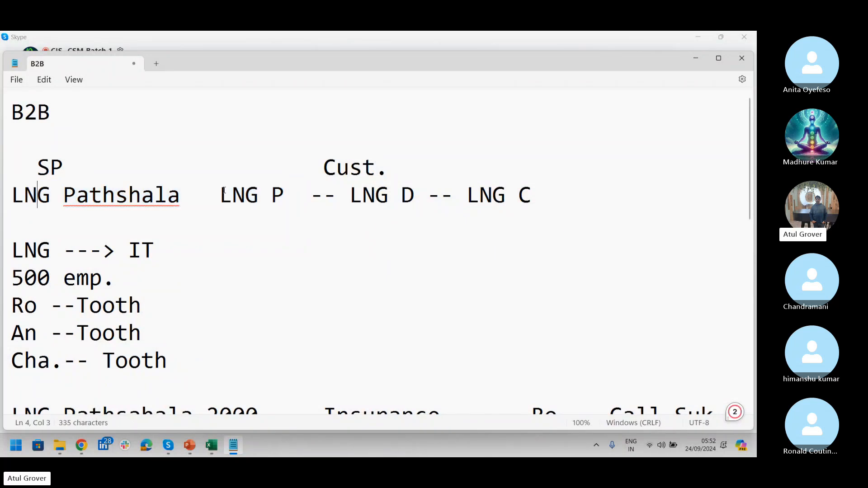
left_click_drag(220, 194, 530, 195)
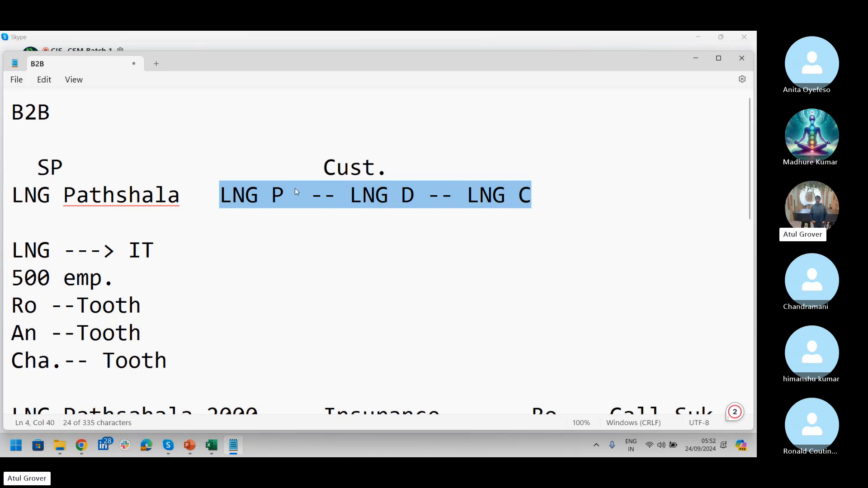
left_click_drag(289, 194, 14, 196)
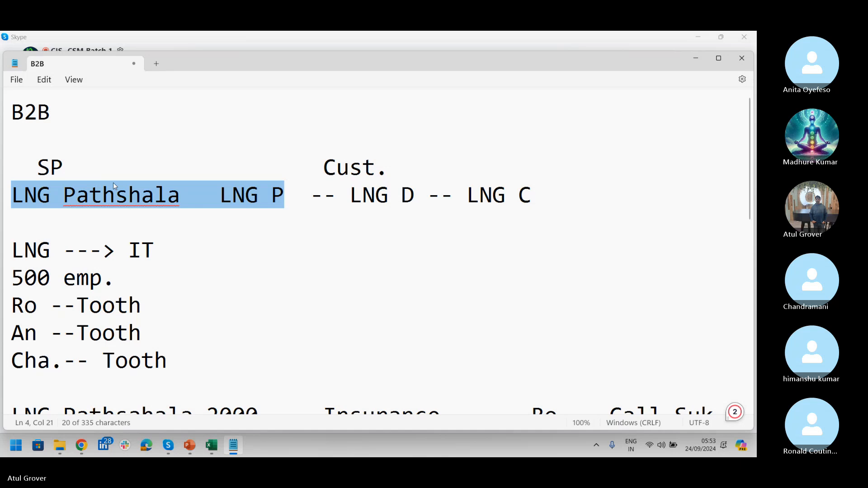
left_click(312, 195)
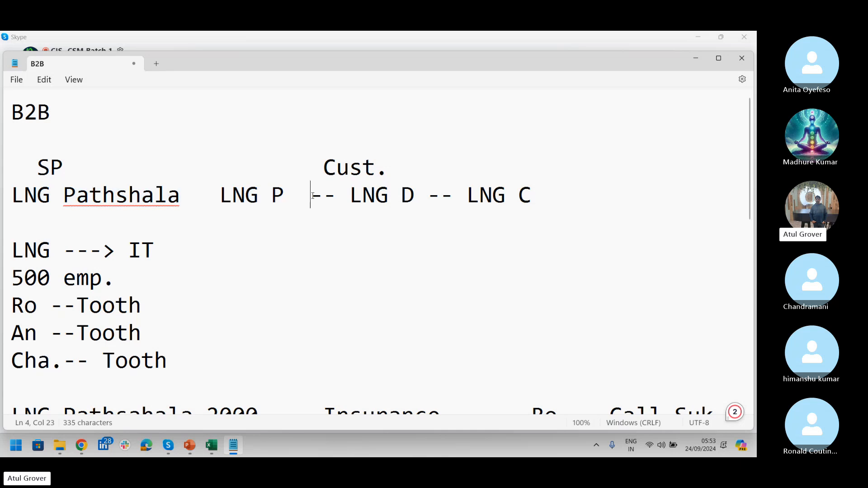
- Add a line 'LNG Path partner LNG P' below the chain, then return to Skype
left_click(546, 198)
key("Return")
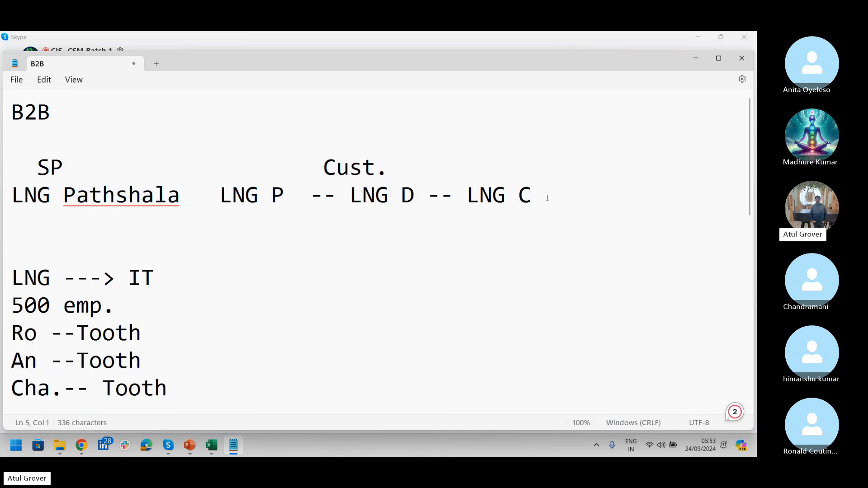
type("LNG Path ")
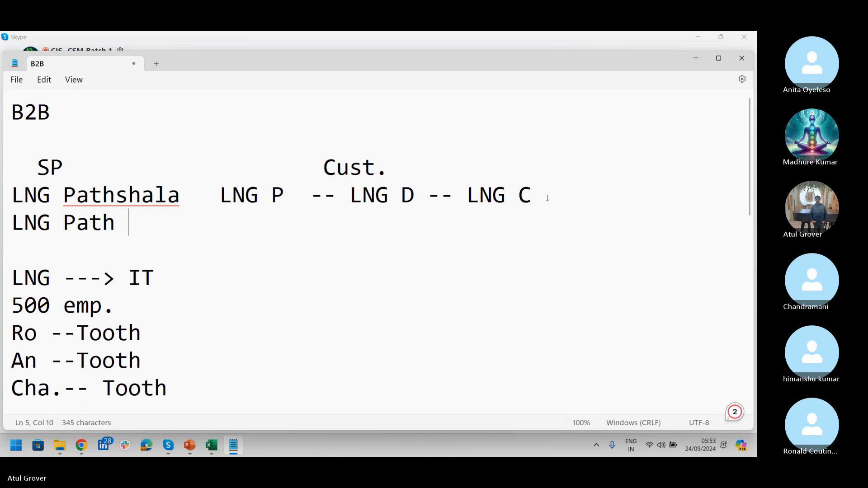
type("  PN")
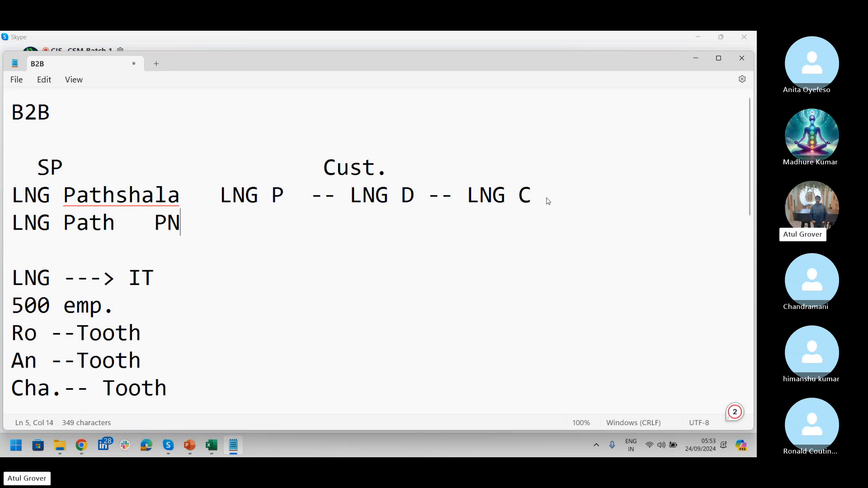
type("G")
key("BackSpace")
key("BackSpace")
key("BackSpace")
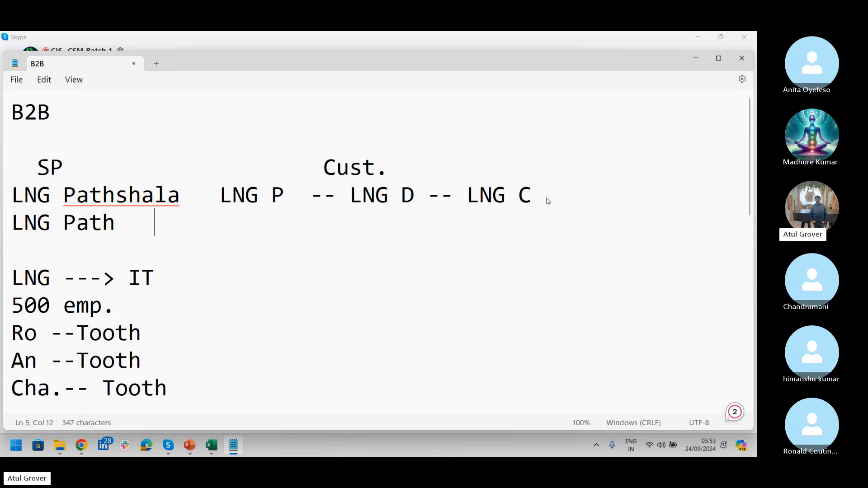
type("LNG P")
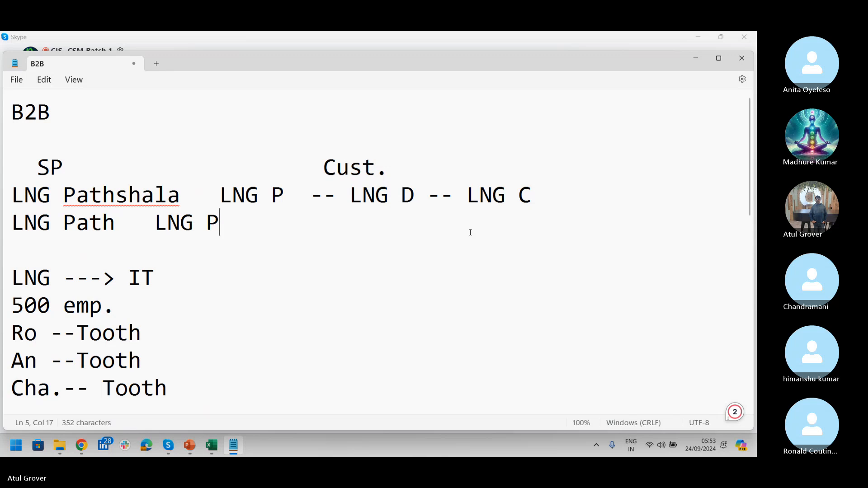
left_click(137, 224)
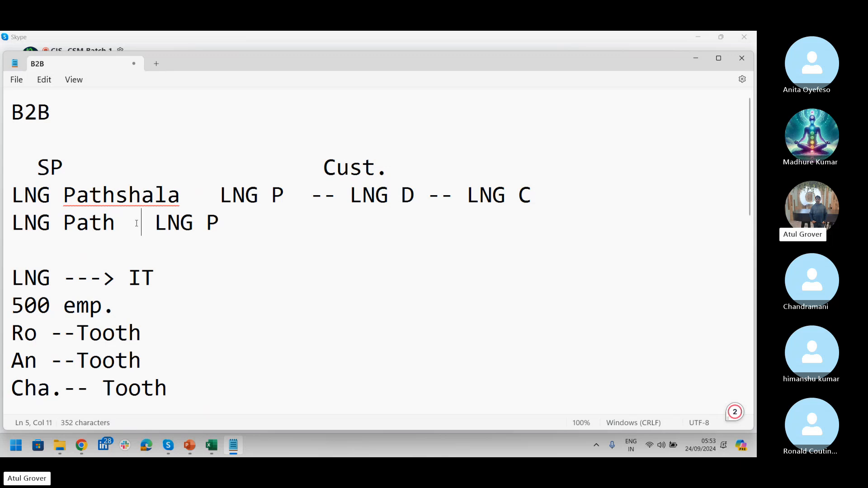
type("partner")
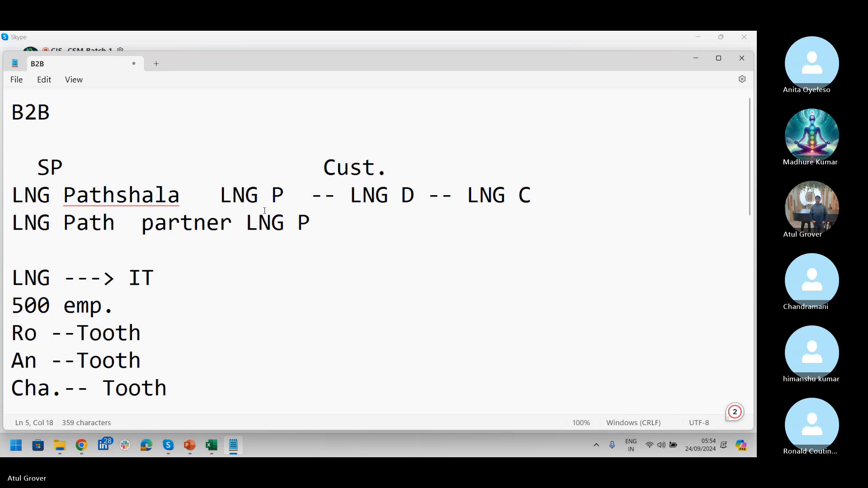
key("alt+Tab")
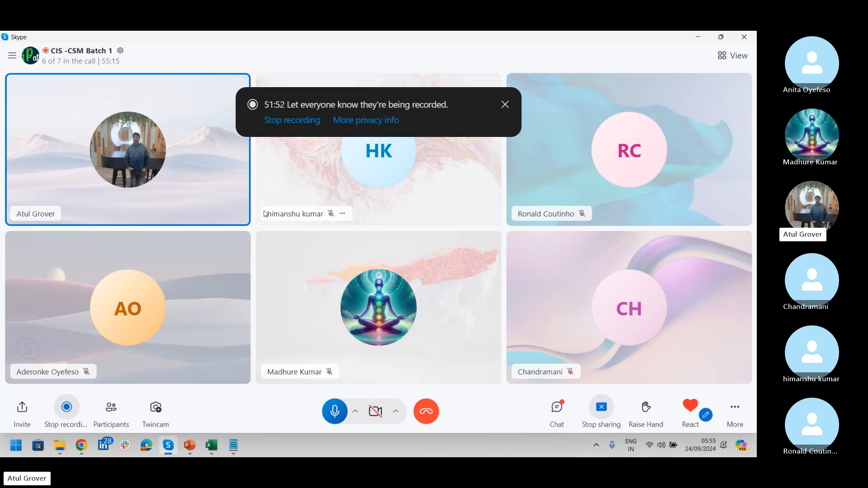
- Highlight the LNG P -- LNG D chain in the notes, then switch to ServiceNow
key("alt+Tab")
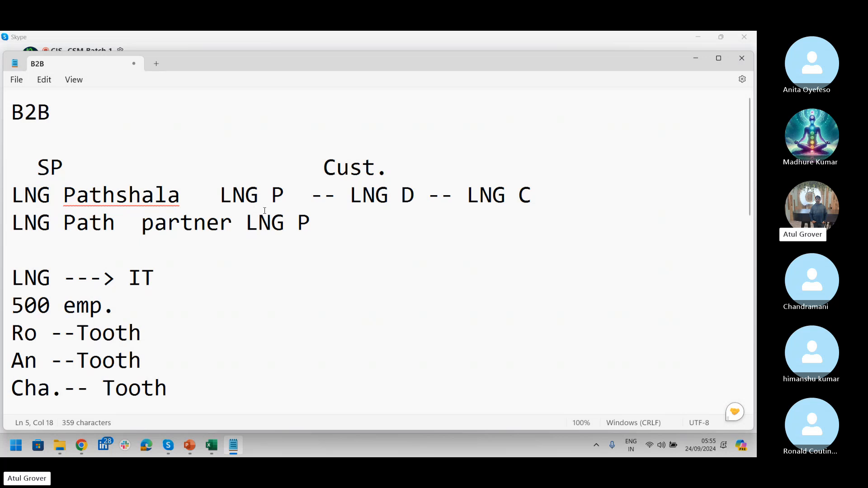
left_click_drag(220, 195, 523, 195)
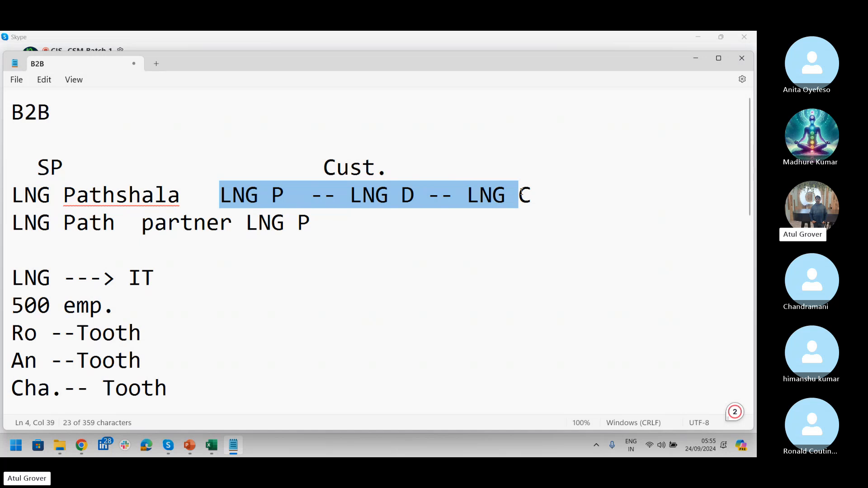
key("alt+Tab")
key("alt+Tab")
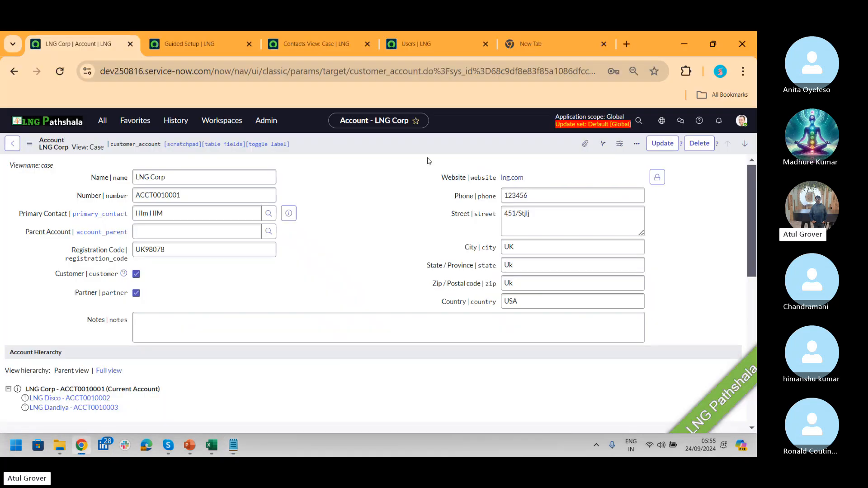
- Create a partner-only account Pathshala Corp with registration code P12452 and submit it
left_click(102, 121)
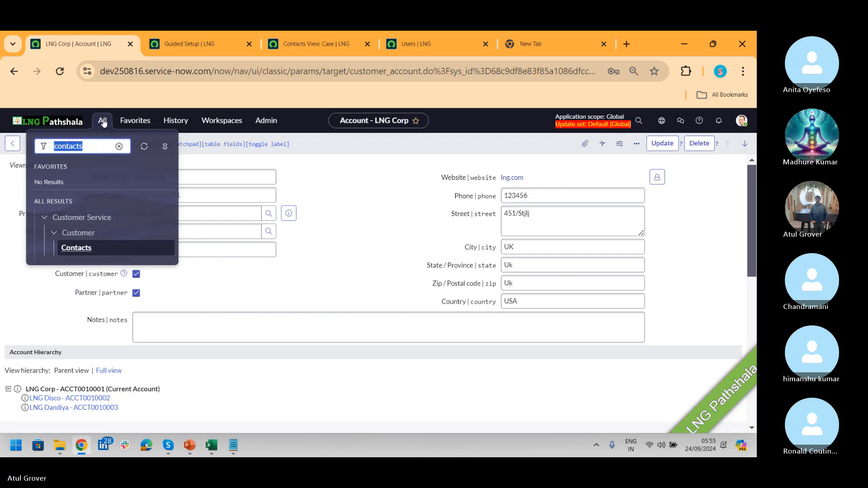
type("account")
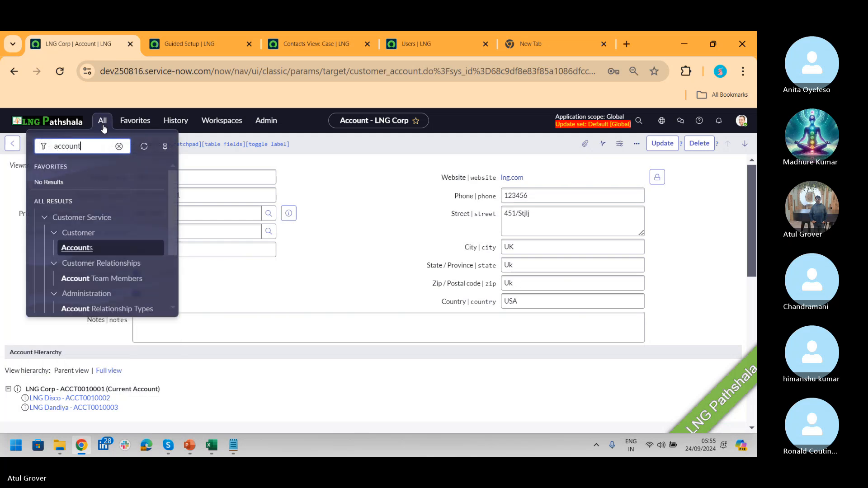
left_click(86, 249)
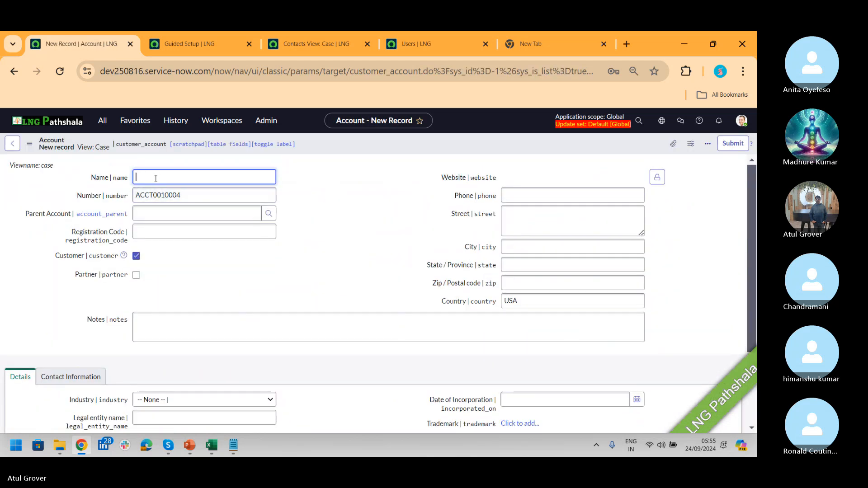
type("Pathshala Corp")
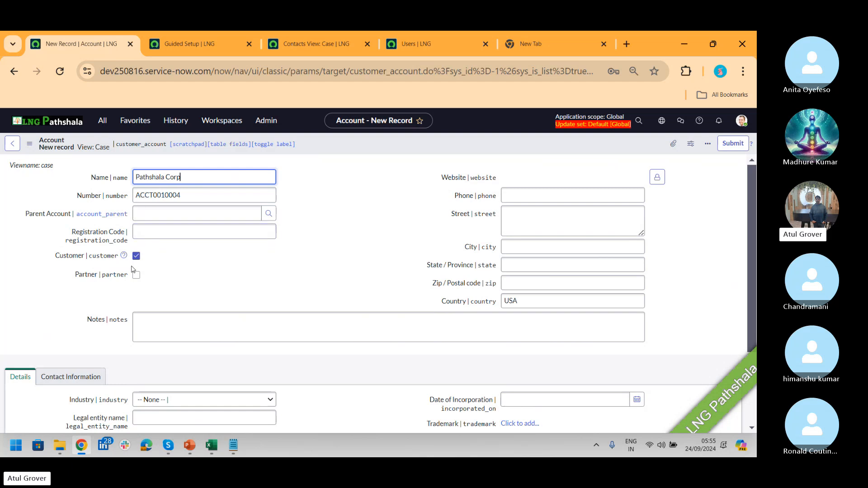
left_click(136, 255)
left_click(136, 275)
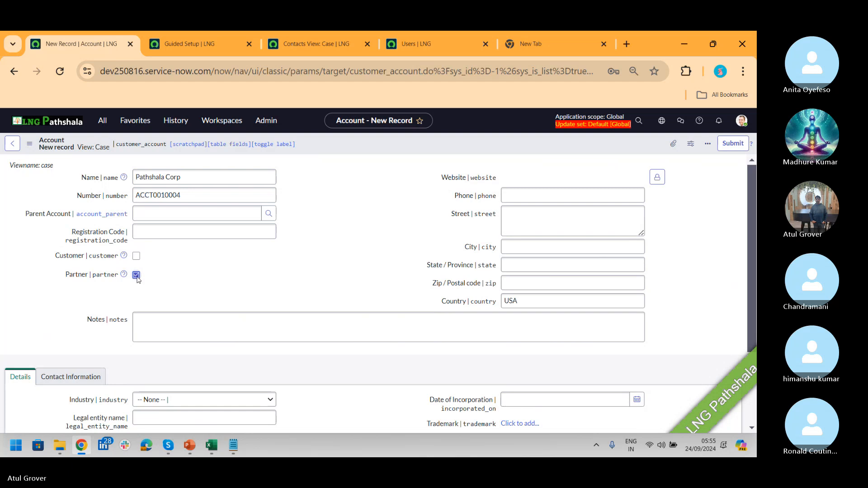
left_click(168, 231)
type("P12452")
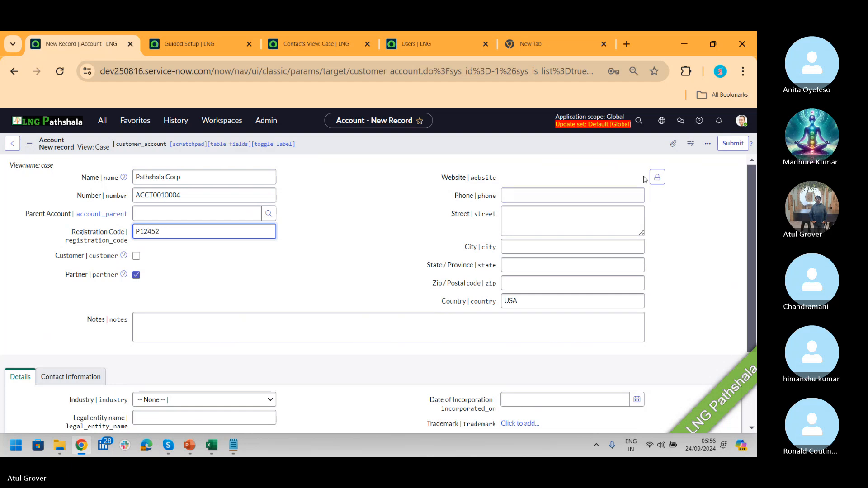
left_click(741, 145)
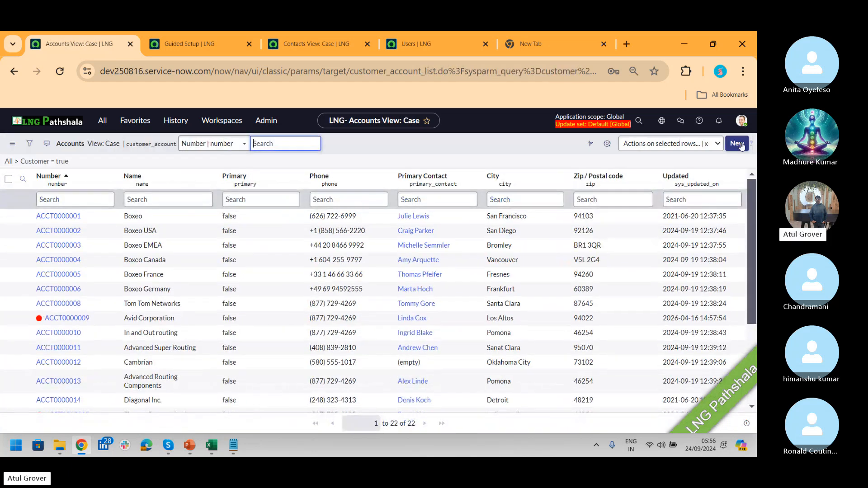
- Start a new contact, entering first and last name and linking it to Pathshala Corp
left_click(98, 122)
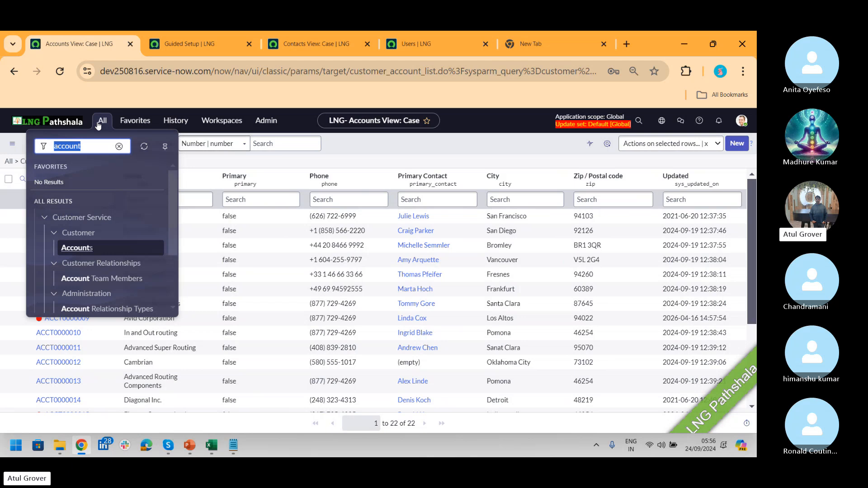
type("contact")
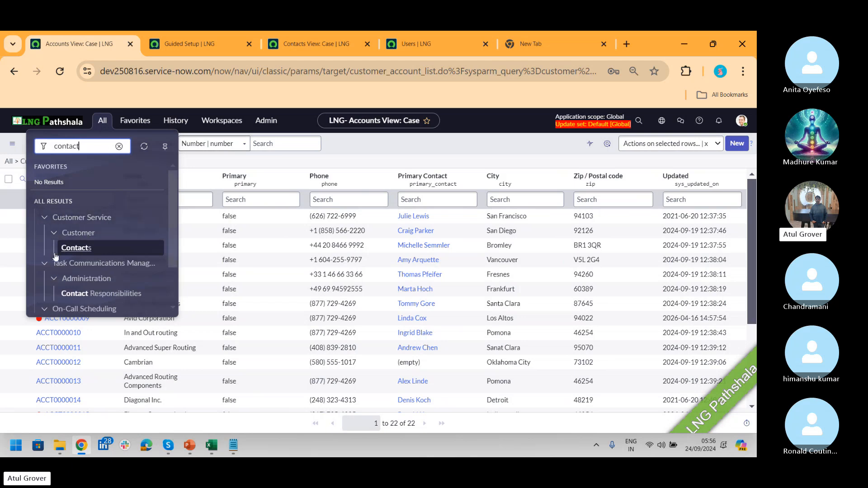
left_click(68, 248)
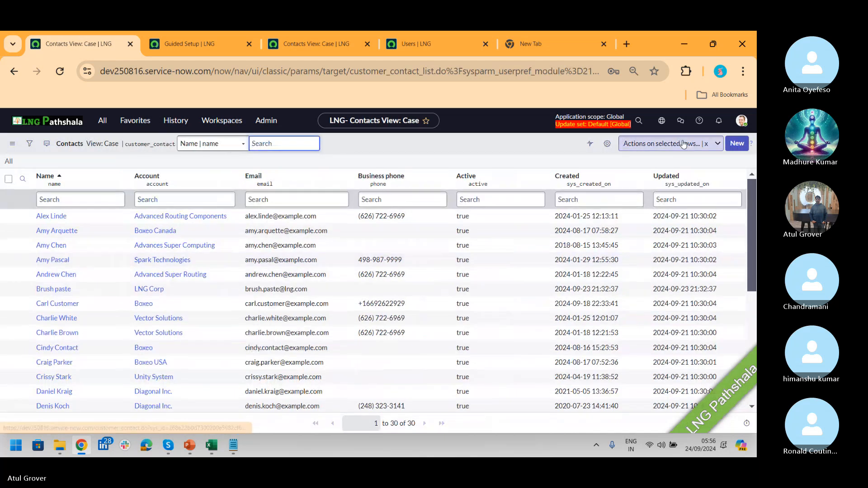
left_click(740, 143)
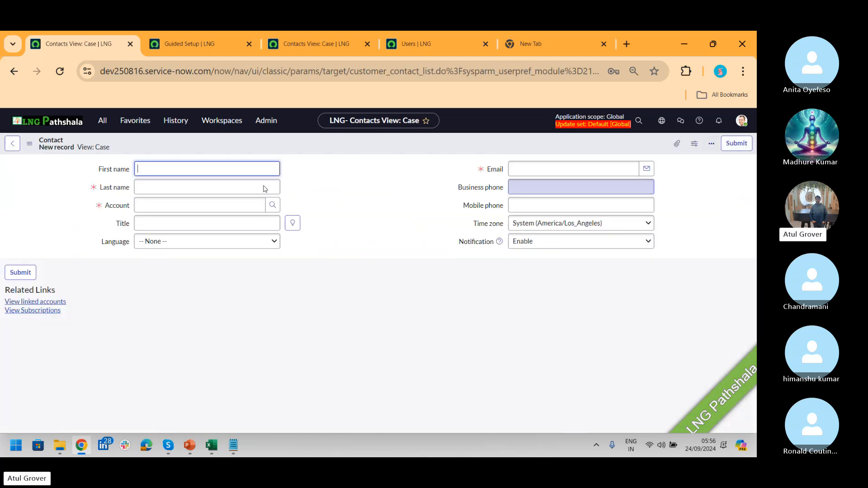
type("ANI")
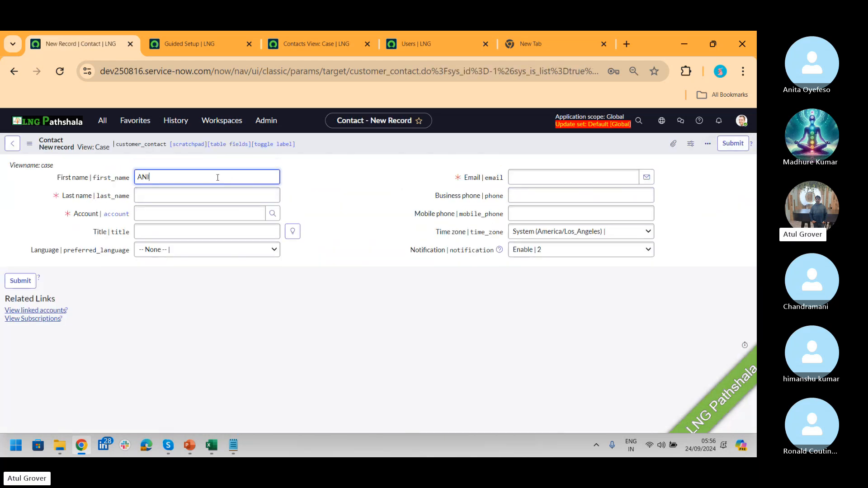
key("Tab")
type("ANI")
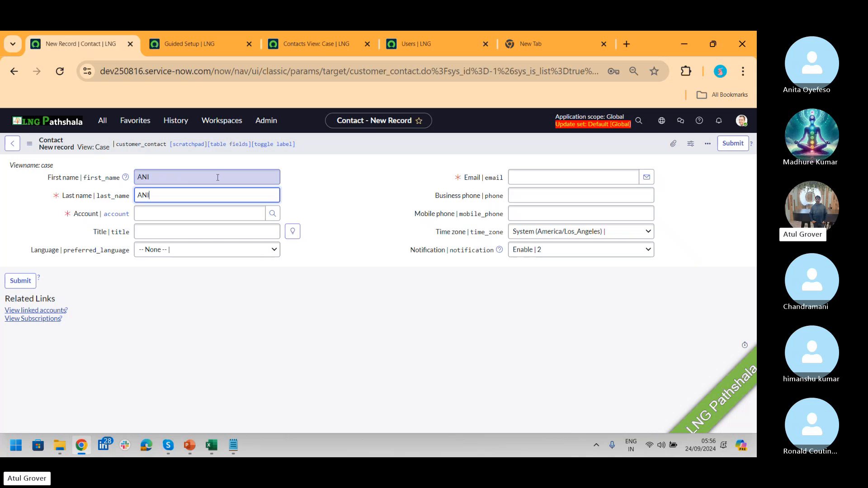
left_click(181, 213)
type("path")
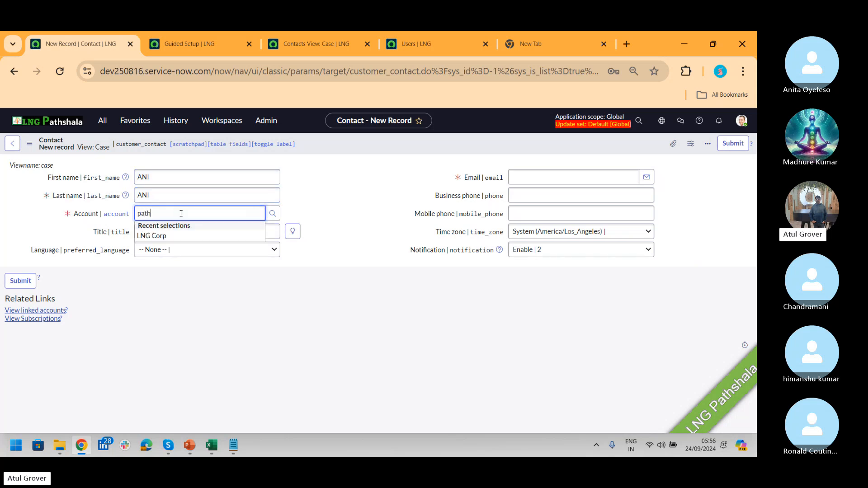
left_click(170, 226)
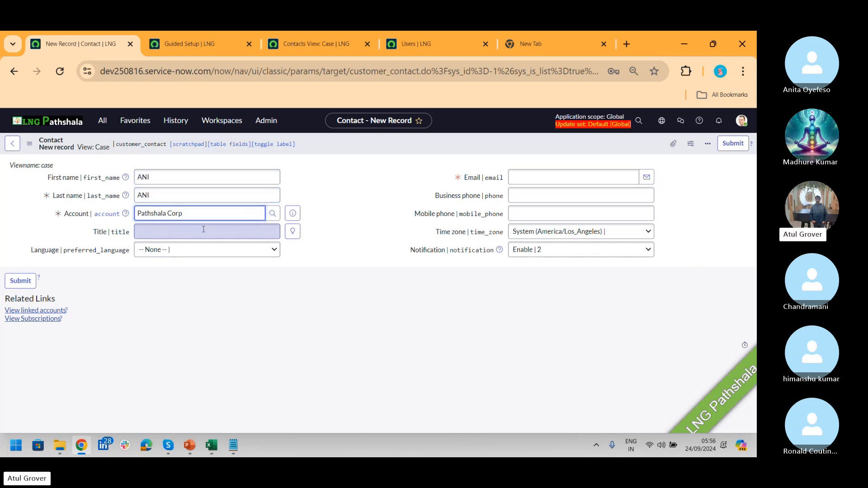
- Enter the contact's e-mail address, correct its typo, and submit the contact
left_click(544, 177)
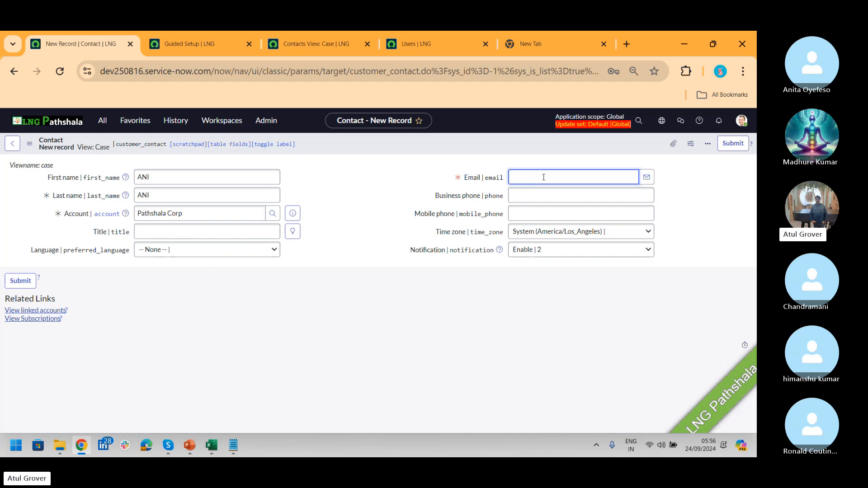
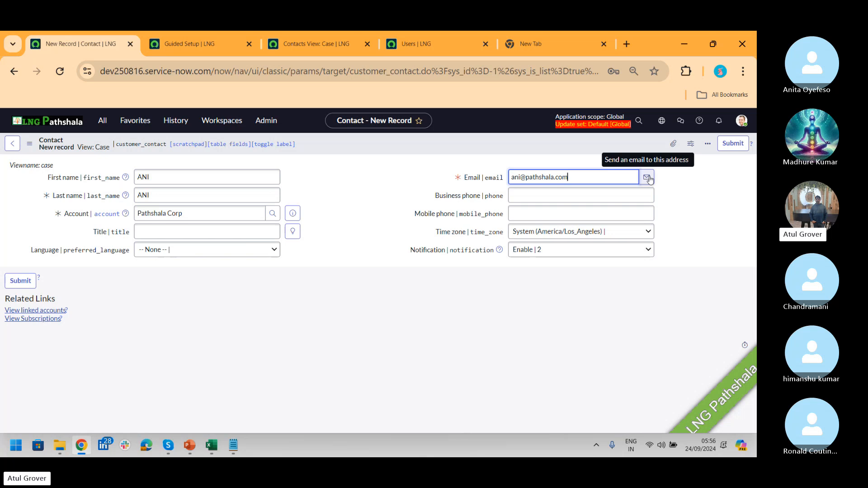
left_click(733, 144)
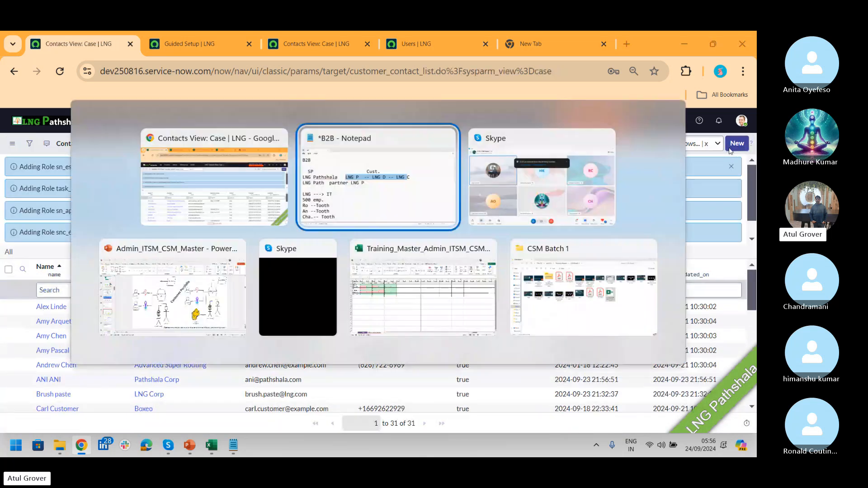
key("alt+Tab")
key("alt+Tab")
key("alt+Tab")
key("alt+Tab")
key("alt+shift+Tab")
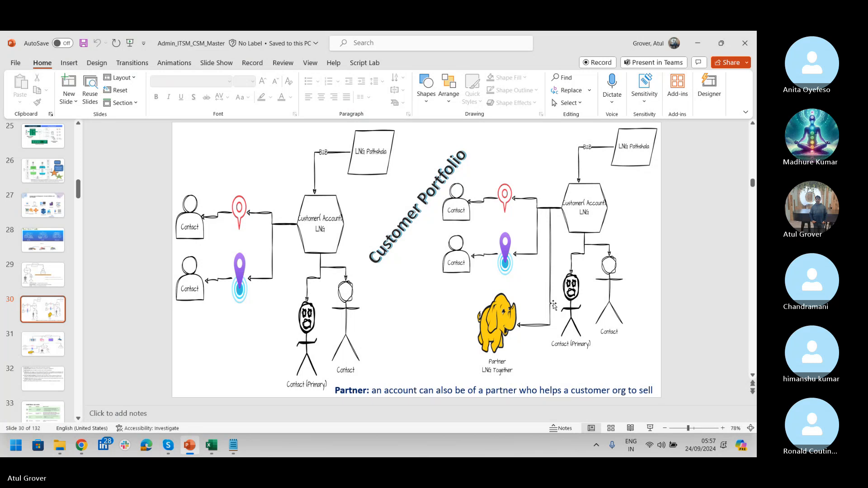
key("alt+Tab")
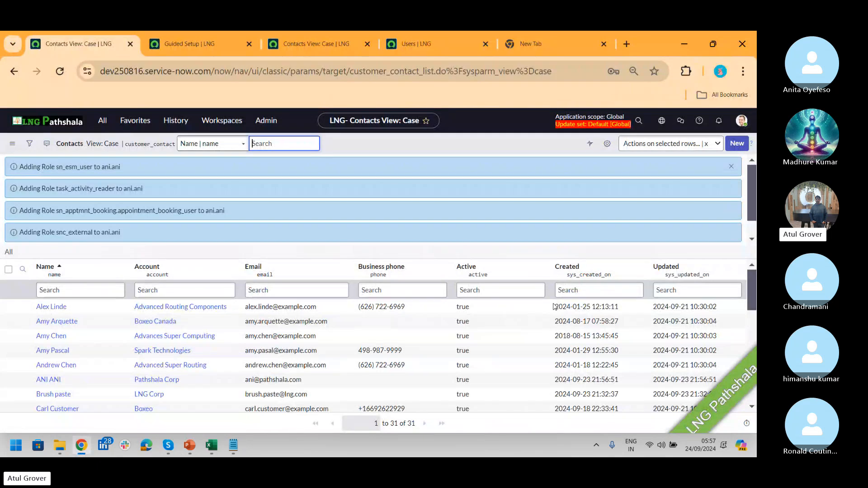
- Open Customer Service > Administration > Account Relationship Types, then switch to the notes
left_click(103, 121)
type("accoun")
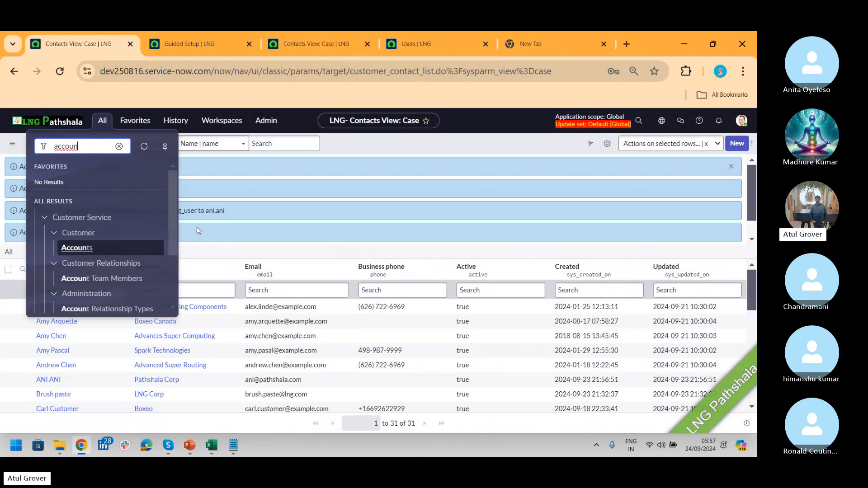
left_click_drag(172, 210, 173, 255)
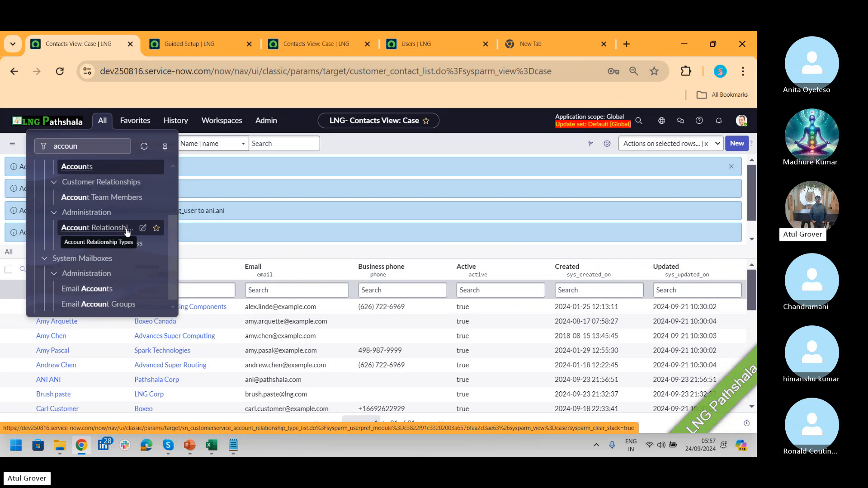
left_click(97, 228)
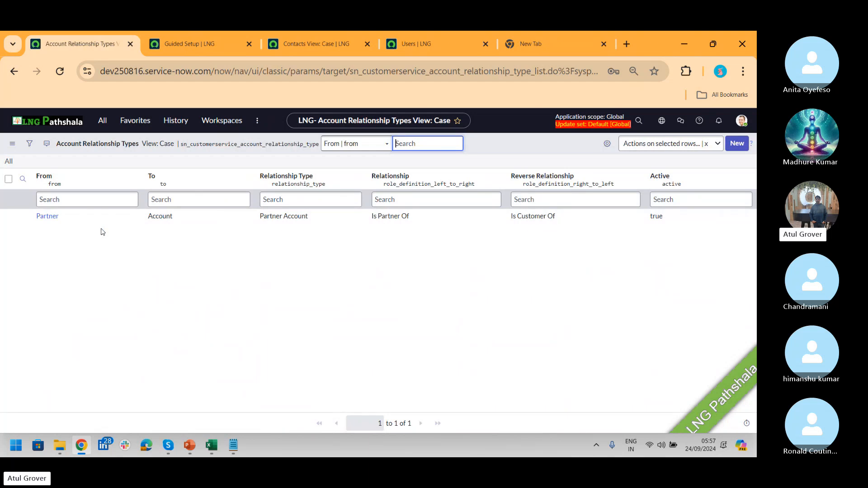
key("alt+Tab")
key("alt+Tab")
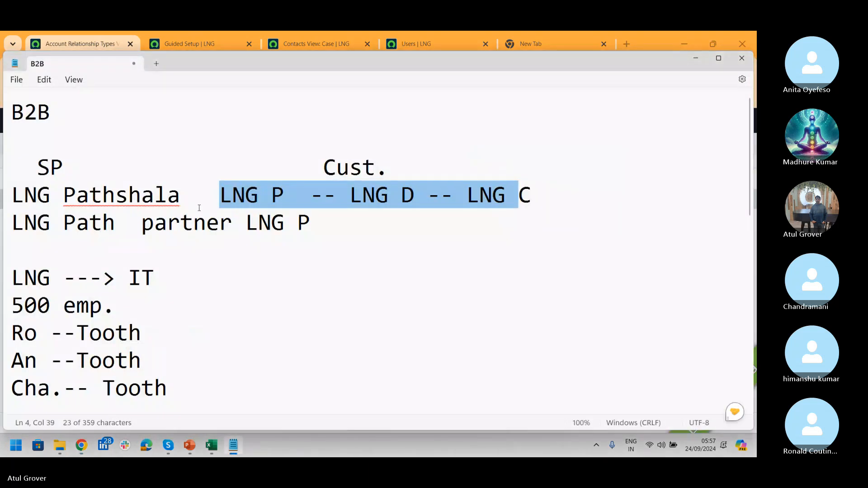
- Mark LNG P as the partner in the notes, then begin a new Account Relationship Type
left_click(197, 196)
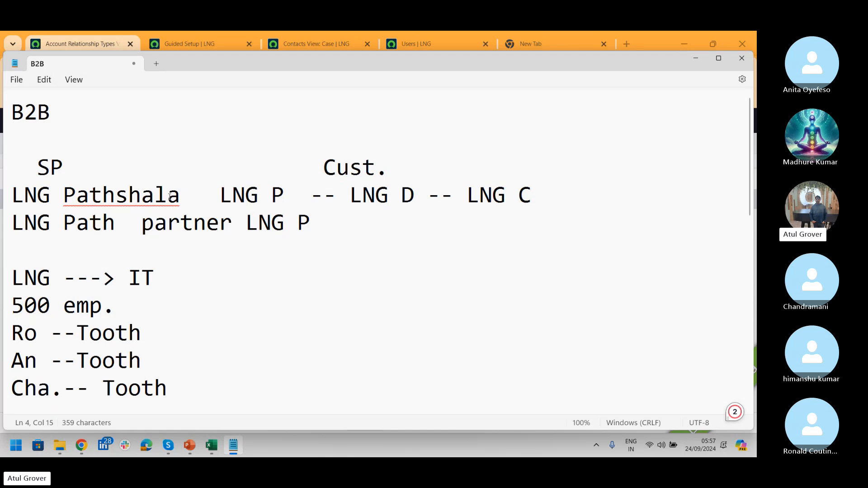
left_click_drag(218, 195, 297, 204)
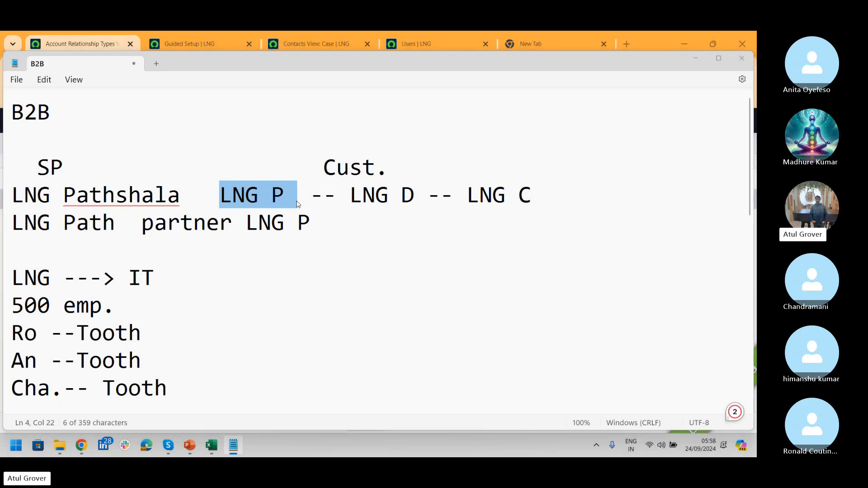
key("alt+Tab")
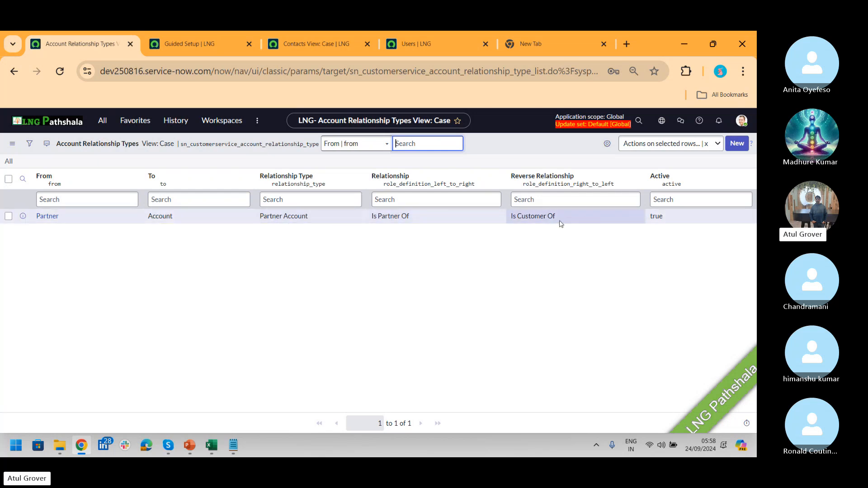
left_click(734, 148)
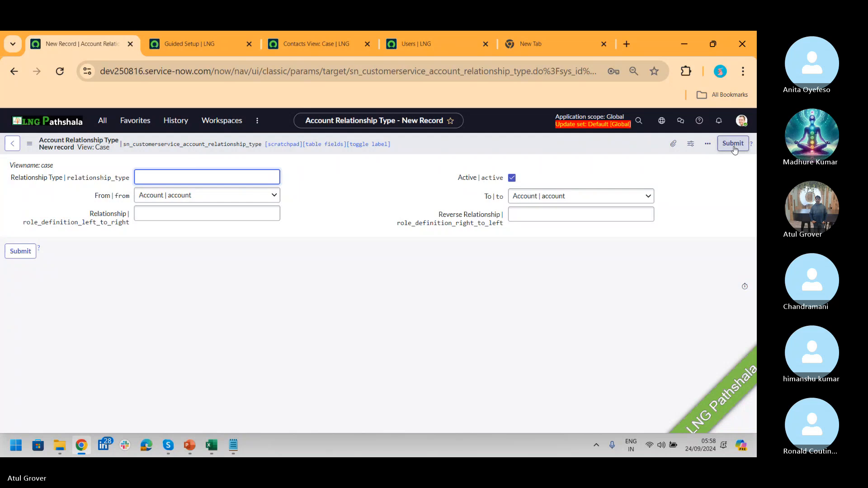
- Submit a new 'Provide Sales Support' relationship type with From = Account and To = Partner
type("Provide")
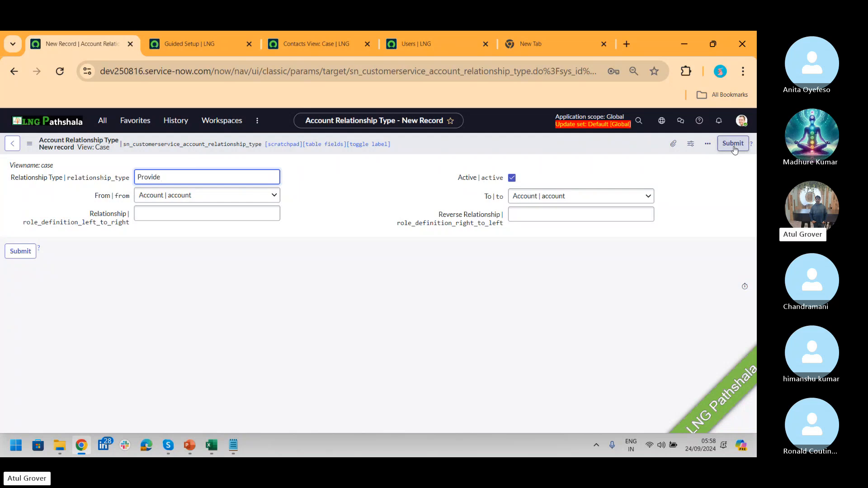
type(" Sales Support")
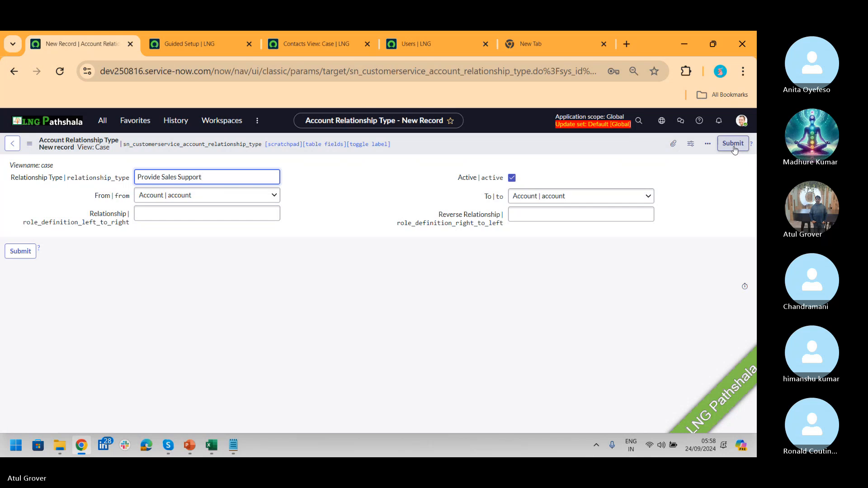
left_click(251, 195)
left_click(252, 195)
left_click(202, 219)
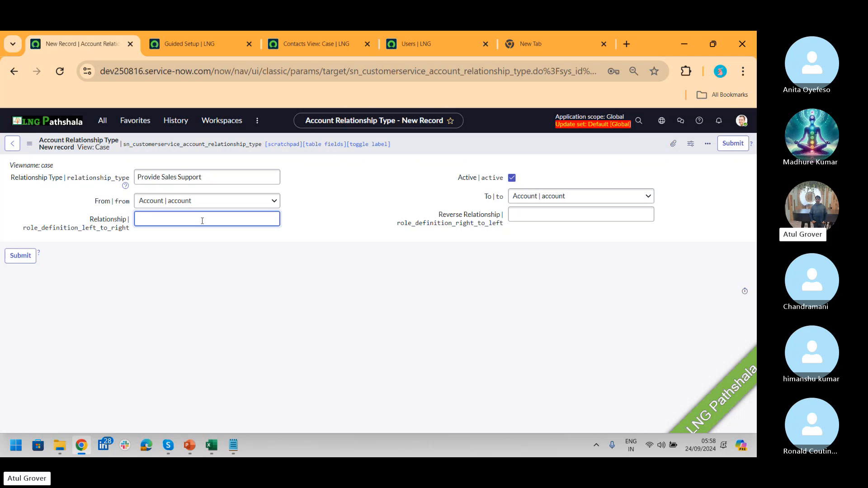
type("Pat")
key("BackSpace")
key("BackSpace")
key("BackSpace")
left_click(569, 197)
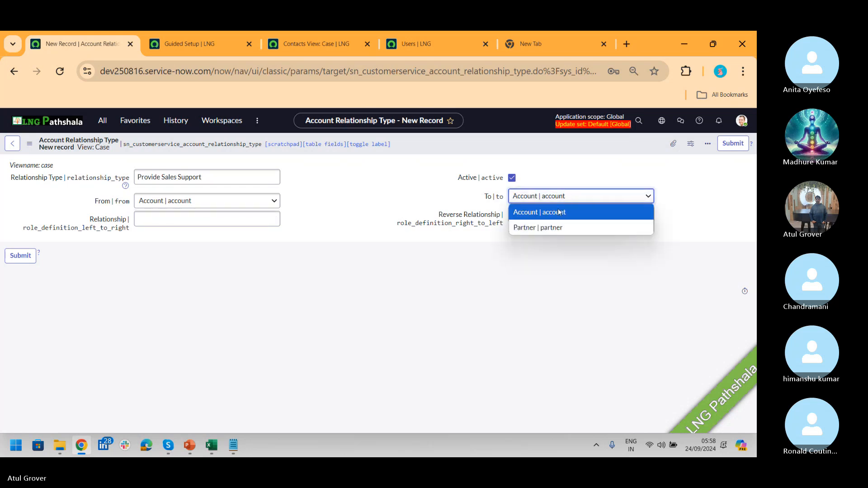
left_click(556, 228)
left_click(540, 213)
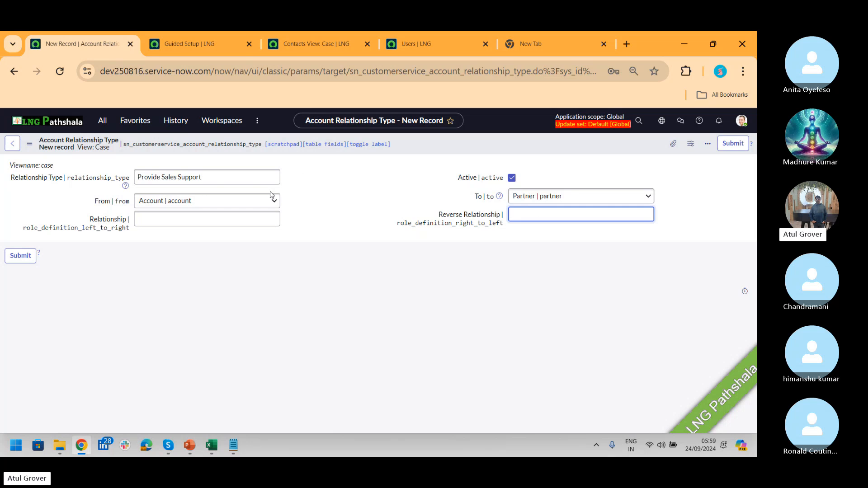
left_click(234, 199)
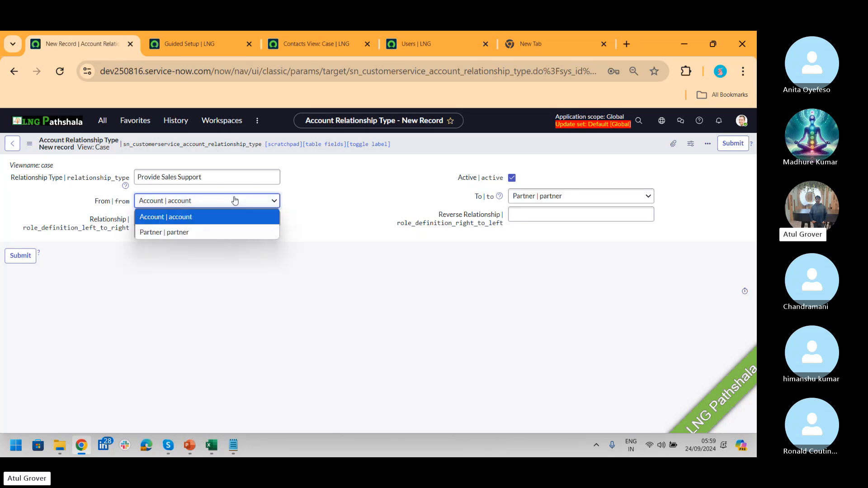
left_click(216, 217)
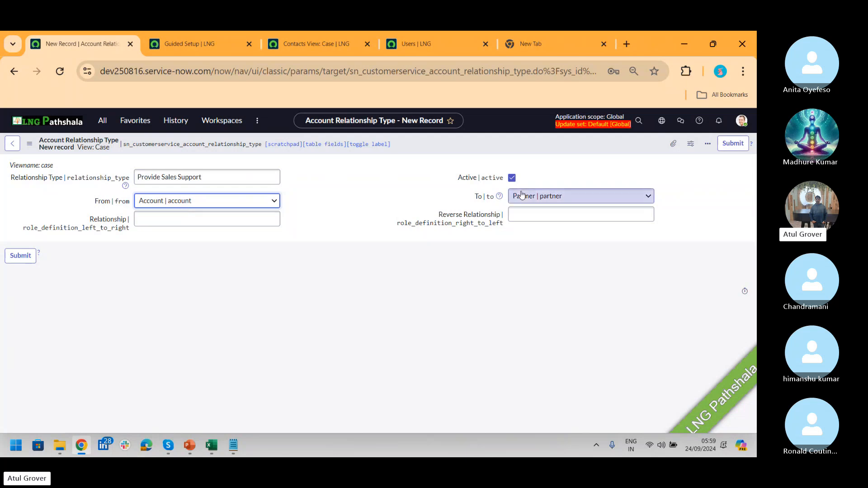
left_click(737, 147)
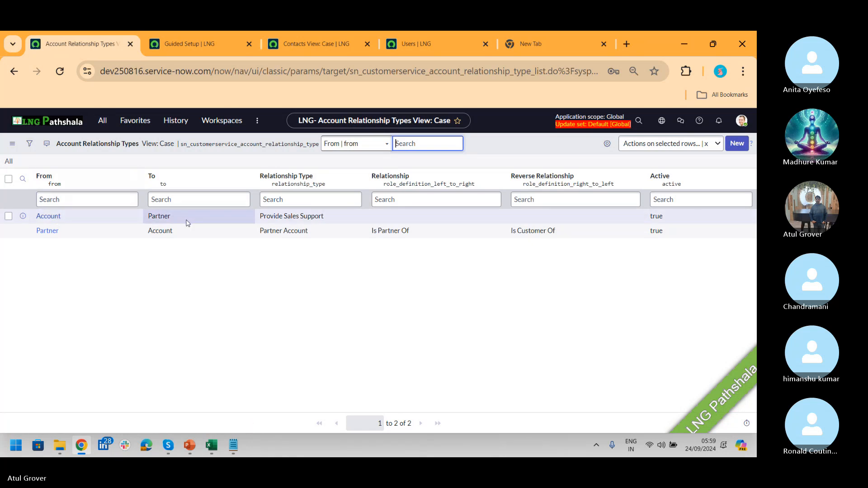
- Filter the navigator for 'partn' and open Customer Service > Customer > Partners
left_click_drag(259, 217, 329, 221)
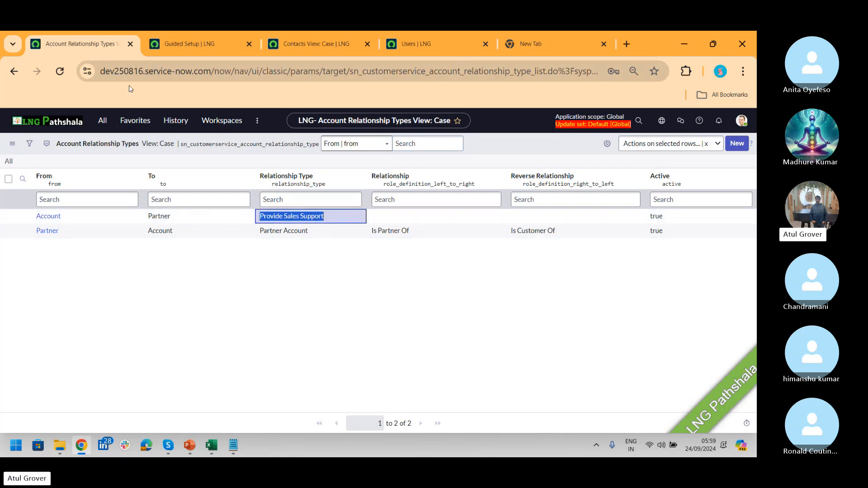
left_click(107, 121)
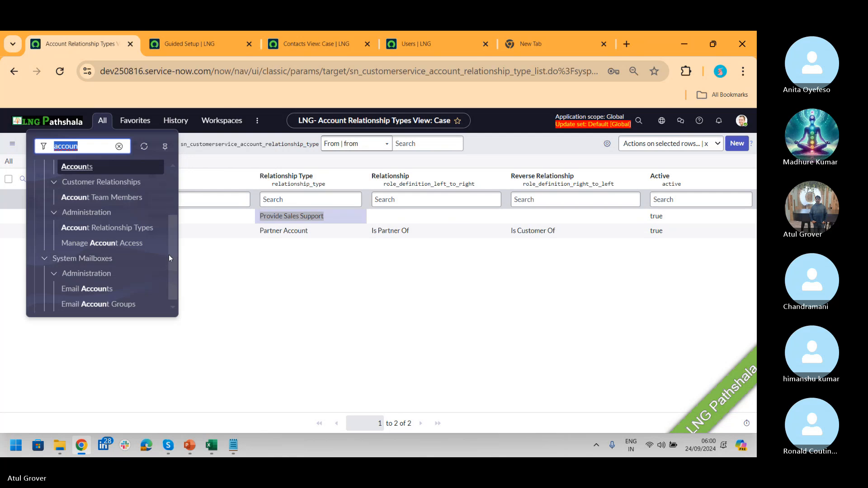
mouse_move(169, 254)
left_mouse_down()
mouse_move(169, 235)
mouse_move(170, 243)
left_mouse_up()
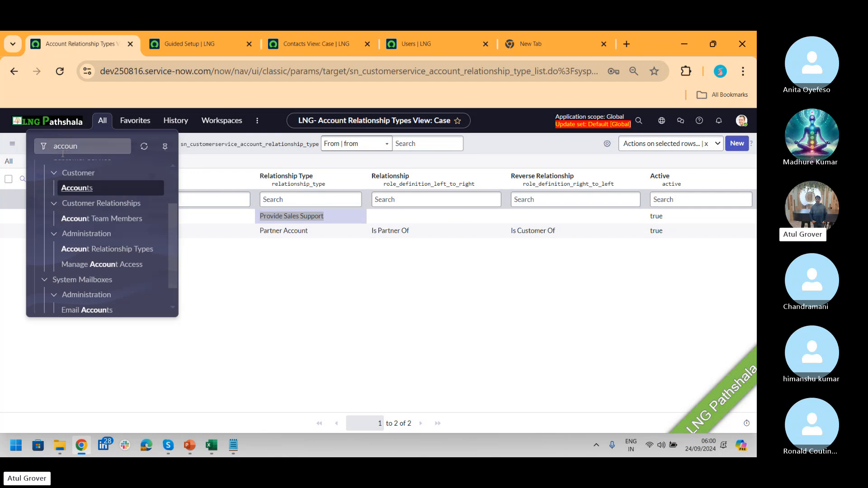
double_click(82, 151)
type("partn")
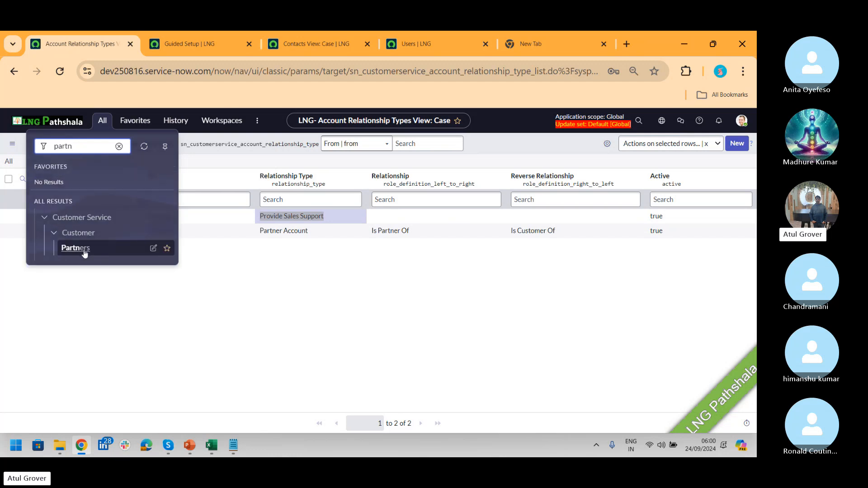
left_click(84, 250)
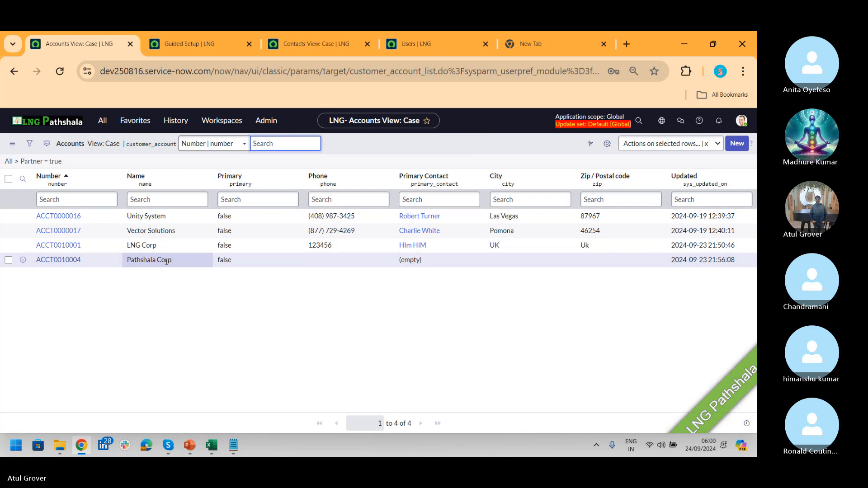
- Open the Pathshala Corp account (ACCT0010004) and start a new entry under Account Relationships
left_click(79, 262)
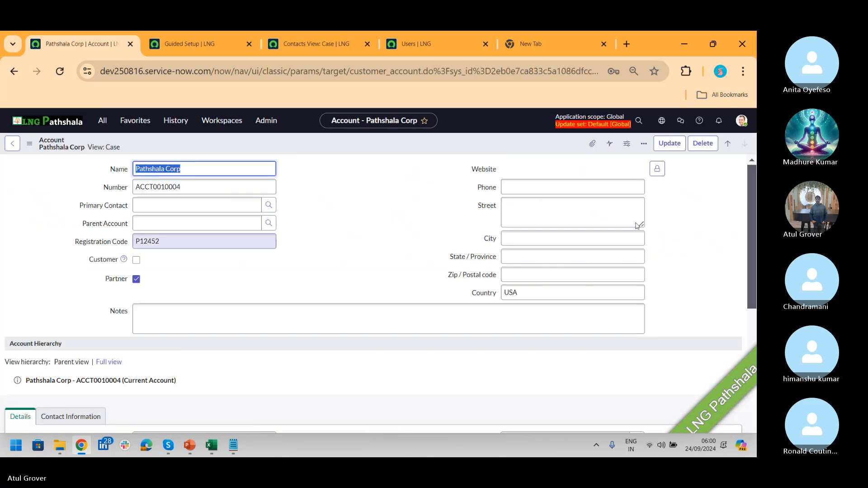
left_click_drag(751, 172, 756, 337)
left_click(433, 267)
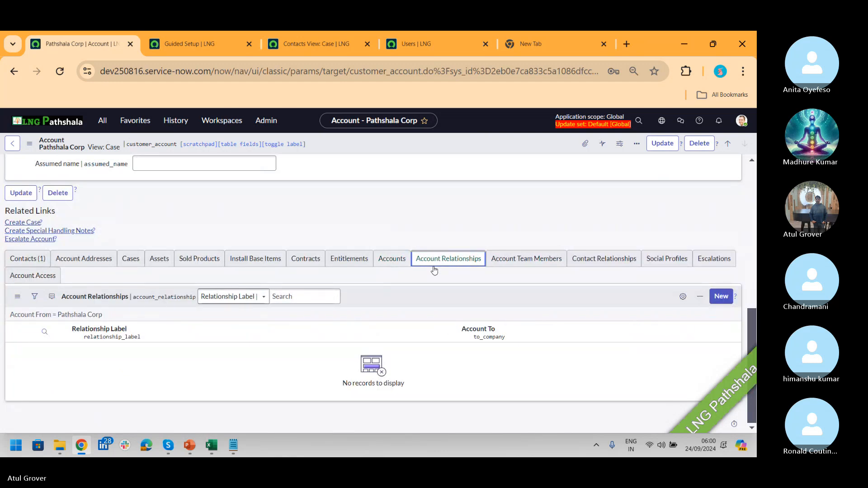
left_click(721, 297)
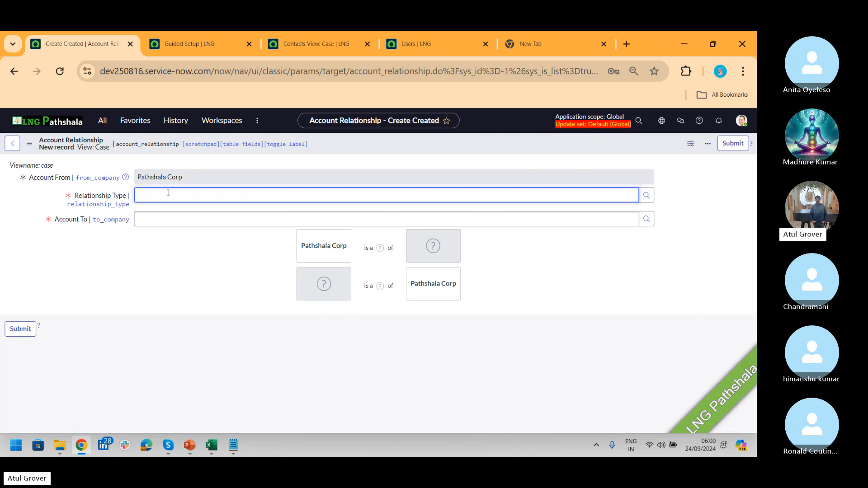
- Set the relationship type to Partner Account
type("**")
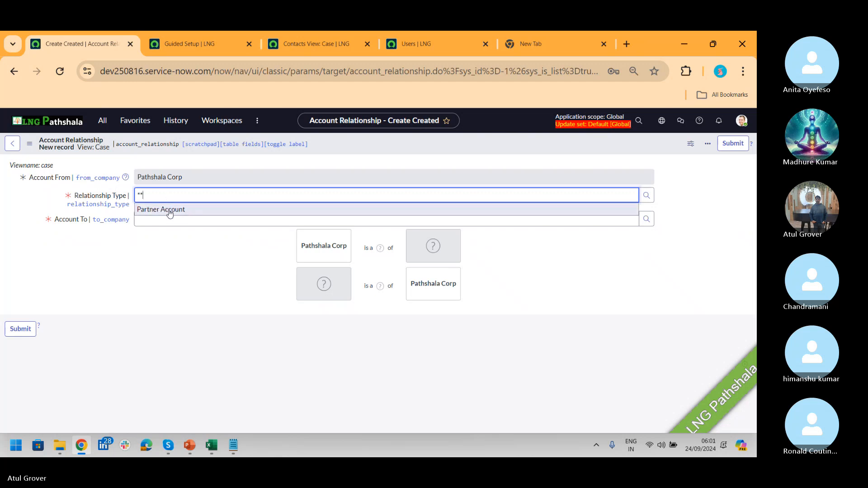
left_click(170, 211)
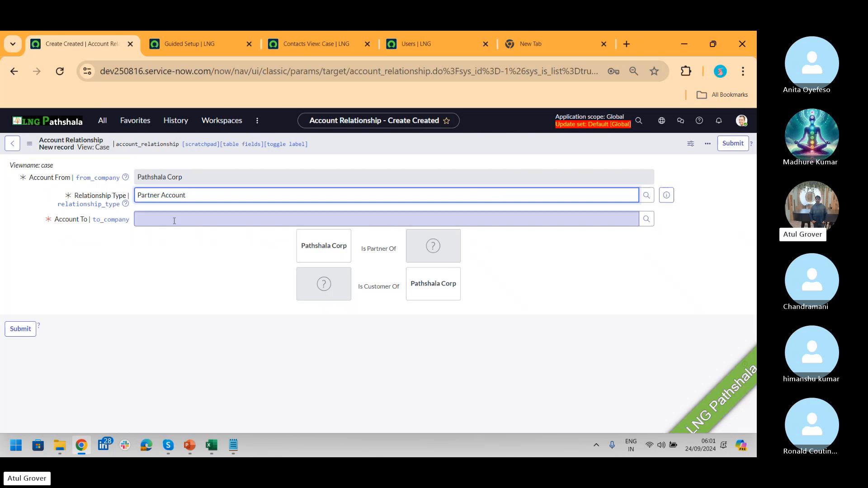
left_click(174, 218)
- Clear Account To, search 'lng' and select LNG Corp
type("**")
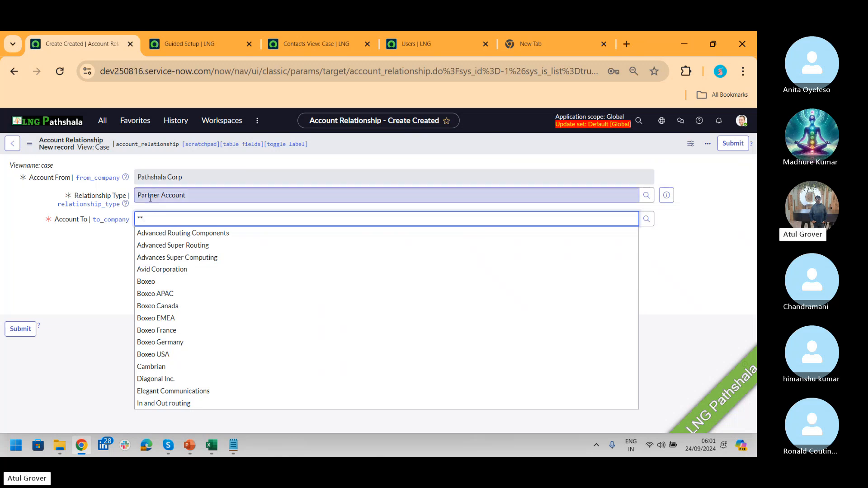
left_click_drag(146, 193, 197, 193)
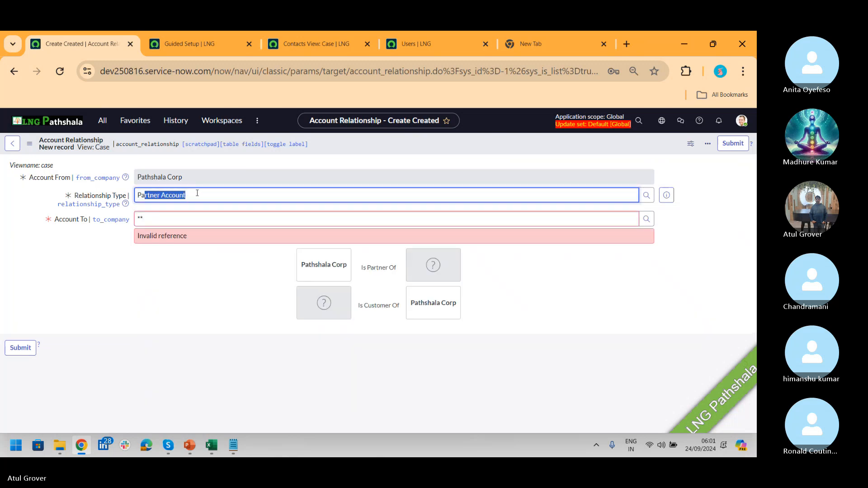
left_click(156, 218)
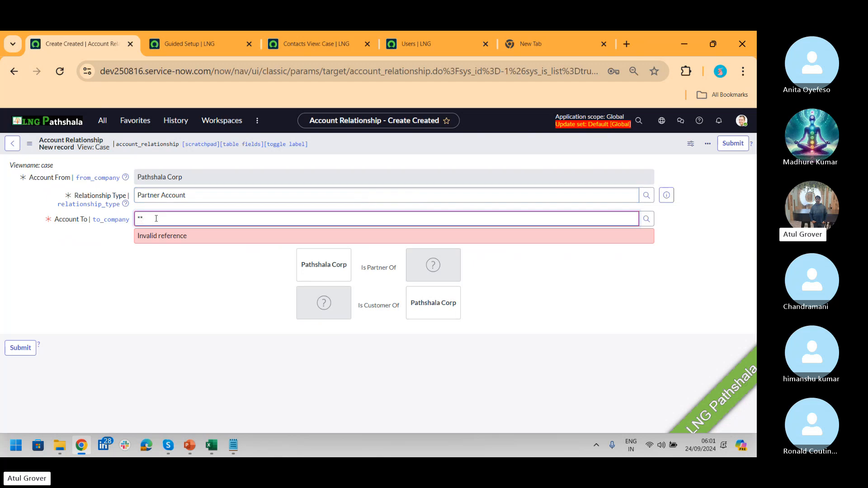
key("BackSpace")
key("BackSpace")
type("**")
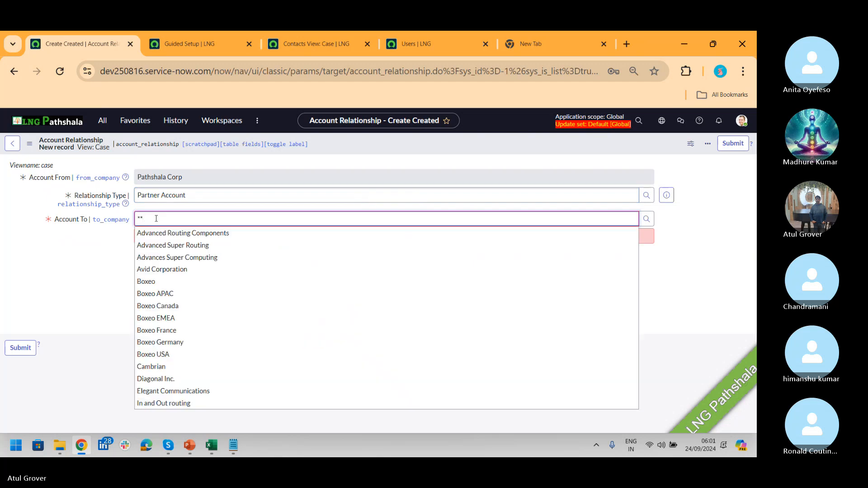
key("BackSpace")
type("lng")
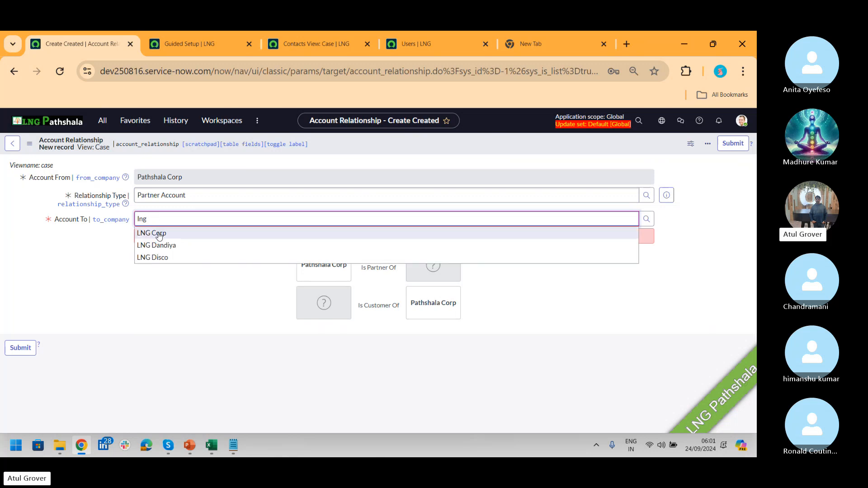
left_click(159, 235)
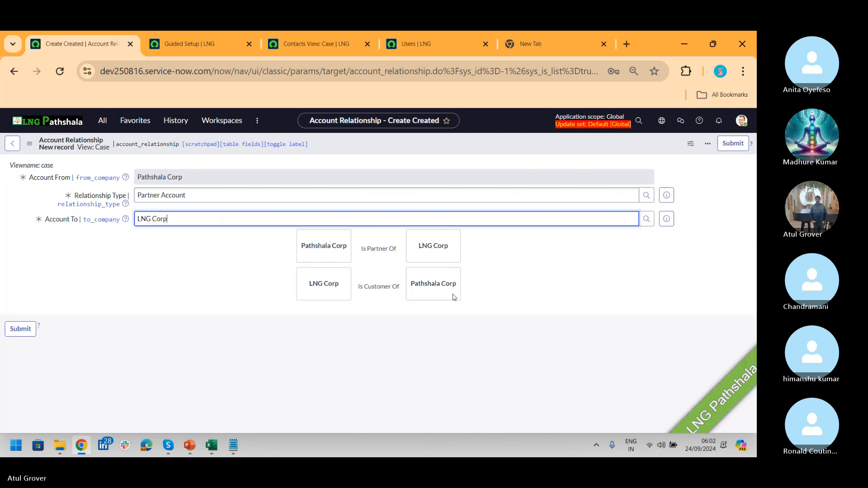
key("alt+Tab")
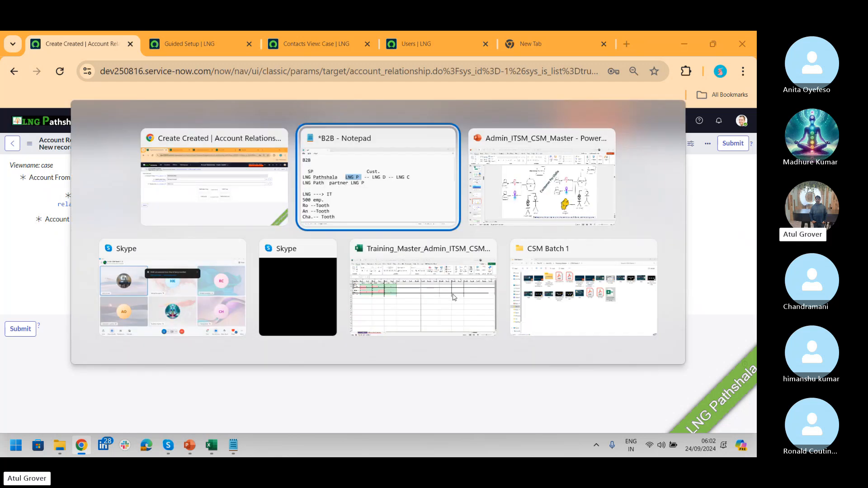
key("Down")
key("Left")
key("Return")
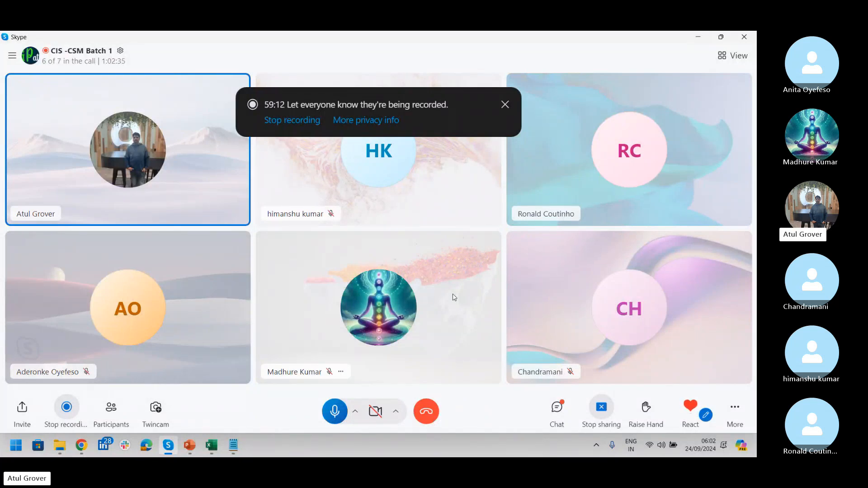
key("alt+Tab")
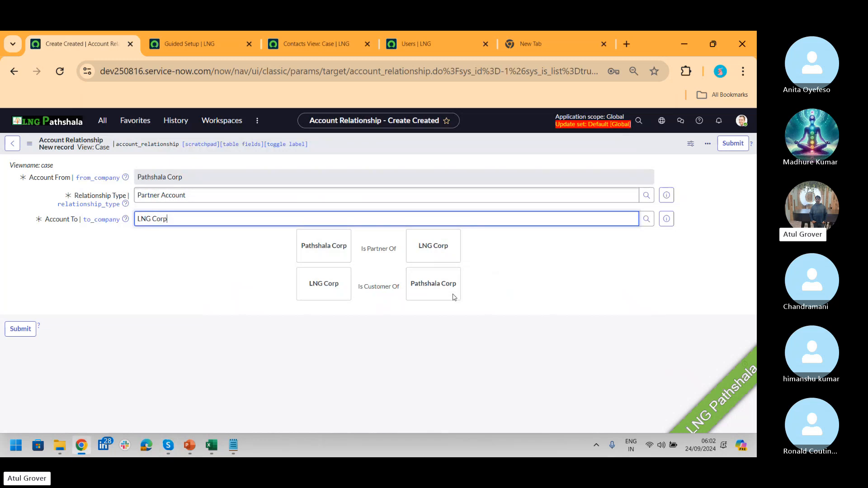
- Go to Account Relationship Types via a 'relationship' filter, discard the draft, and open the Account→Partner row
left_click(97, 123)
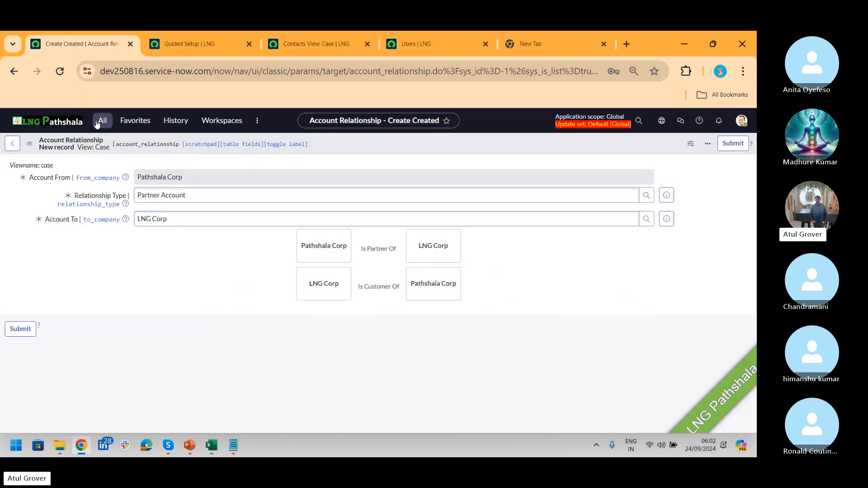
type("re")
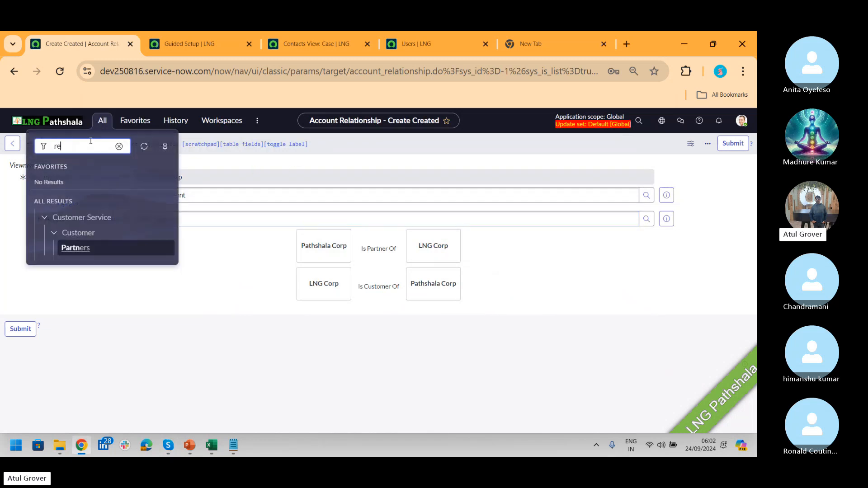
type("l")
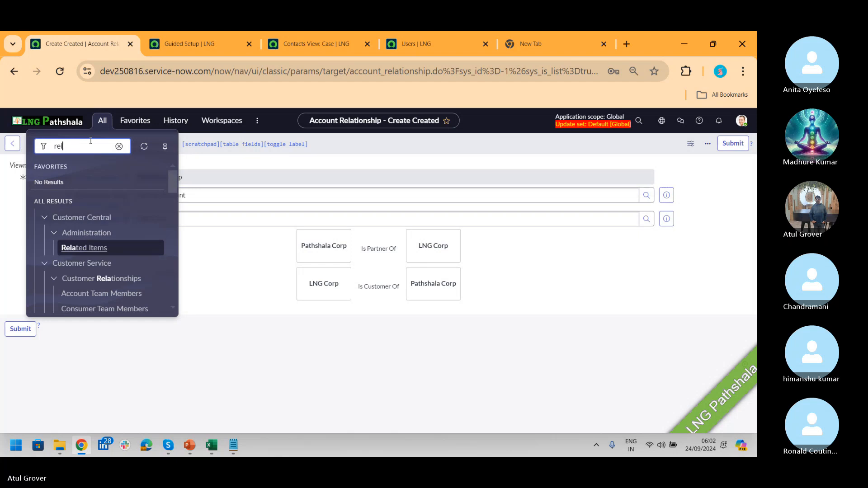
key("BackSpace")
key("BackSpace")
type("e")
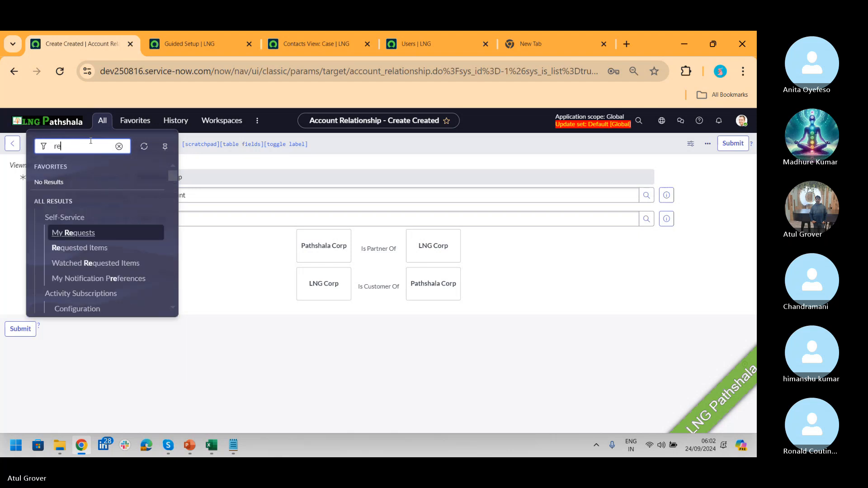
type("lationship")
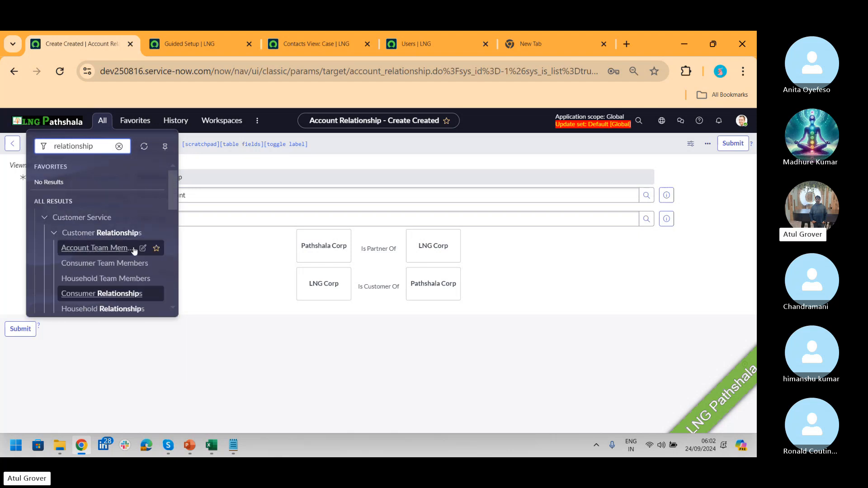
left_click_drag(174, 197, 176, 226)
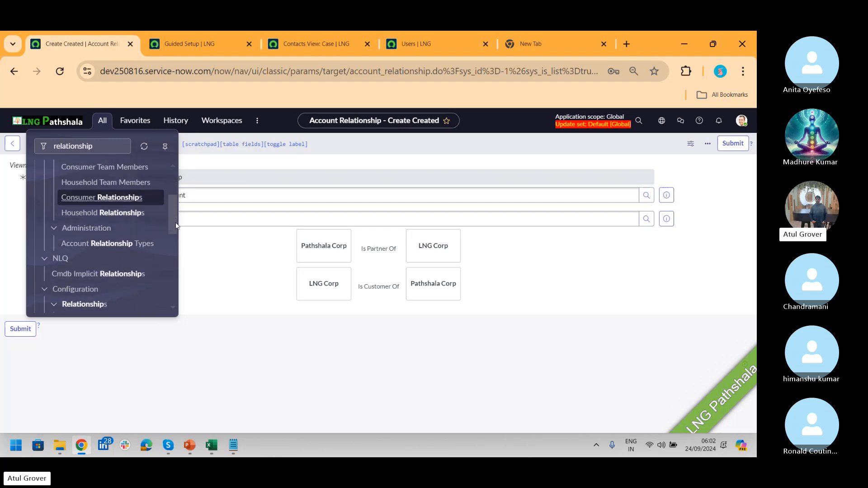
scroll(175, 227, "down", 1)
left_click(106, 224)
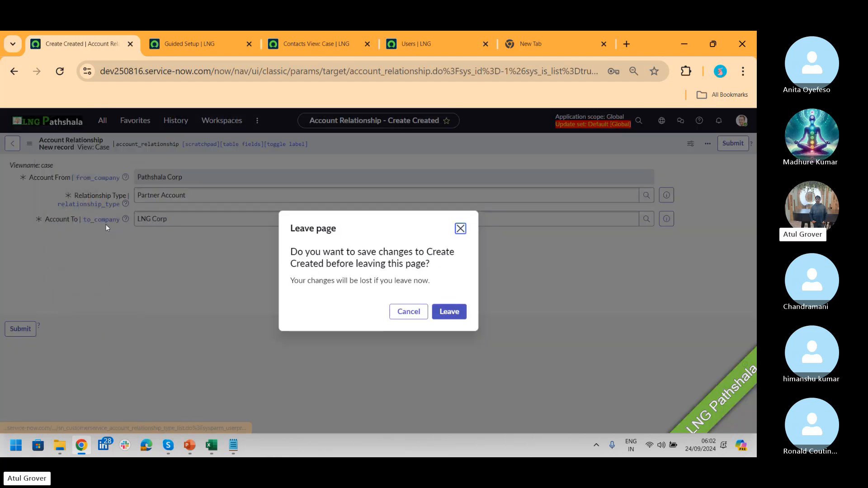
left_click(452, 312)
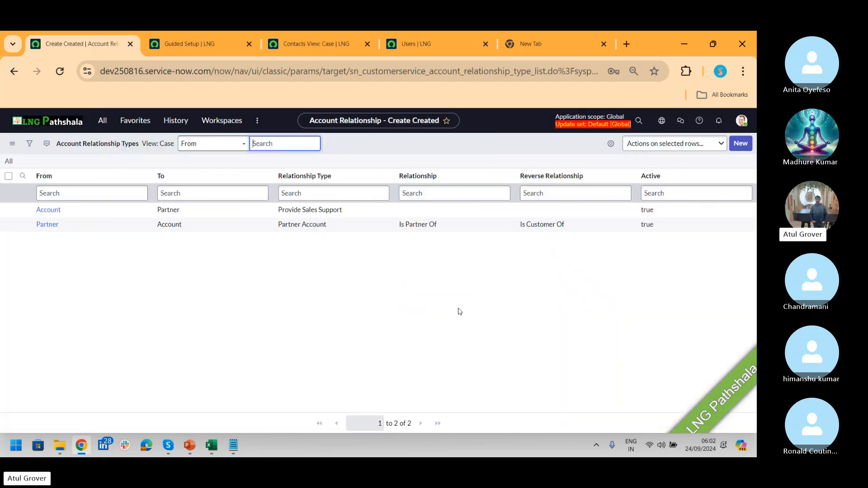
left_click(39, 217)
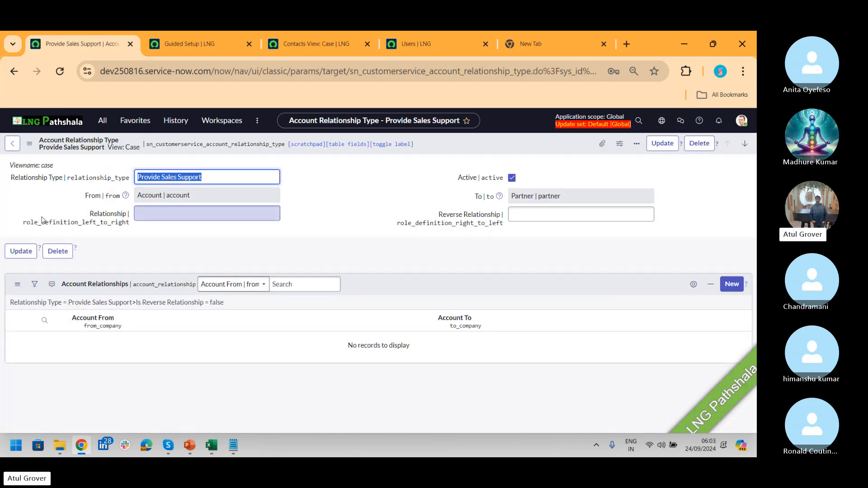
left_click(217, 182)
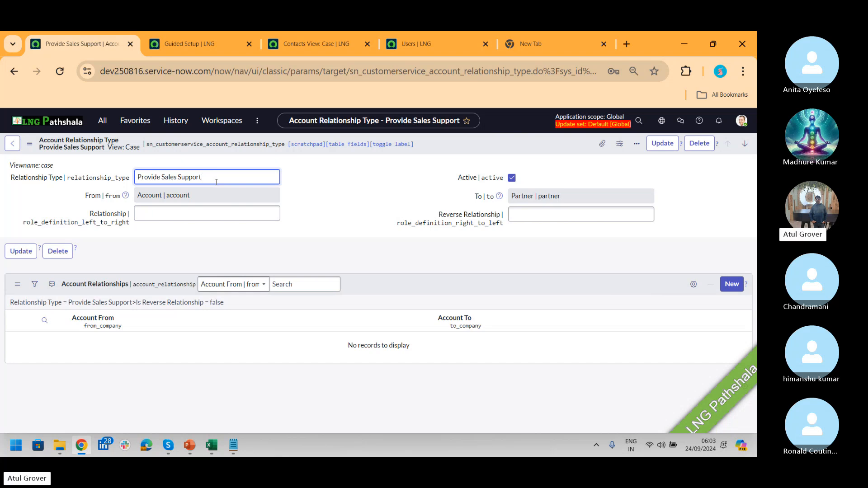
- Enter 'bcz he is is my boss' as the Relationship label, then bring the B2B notes forward
left_click(215, 215)
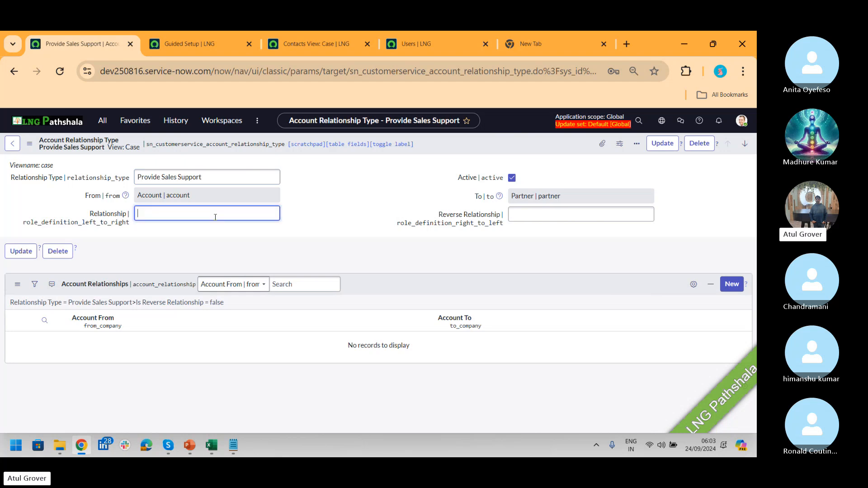
left_click(233, 445)
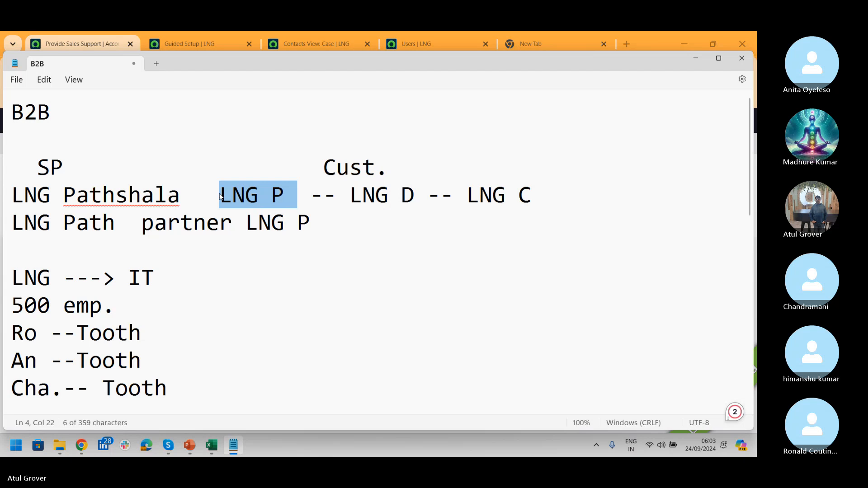
key("alt+Tab")
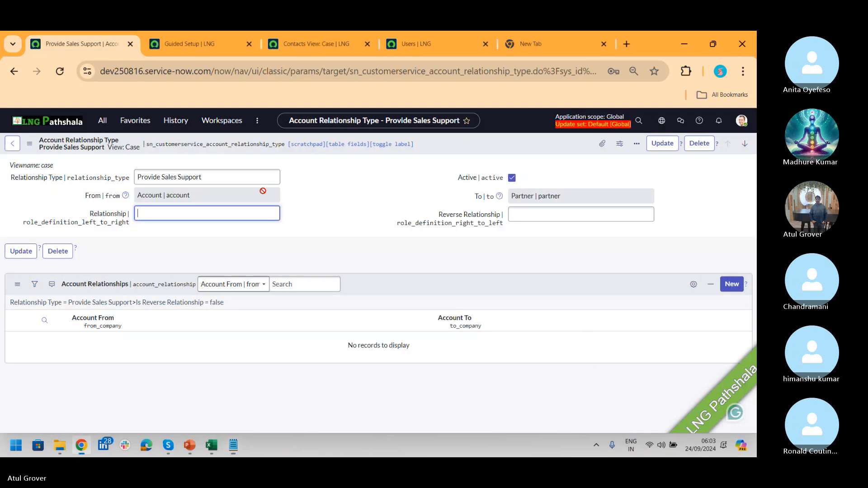
type("Is")
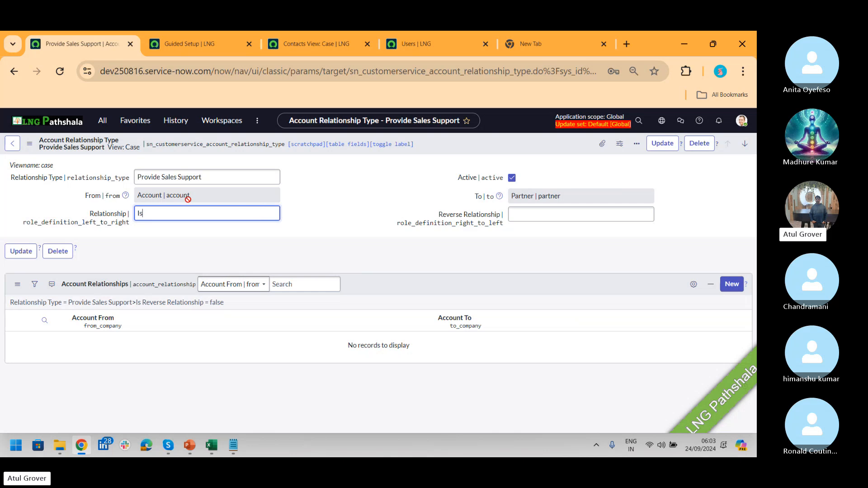
key("BackSpace")
key("BackSpace")
type("bcz he is is my boss")
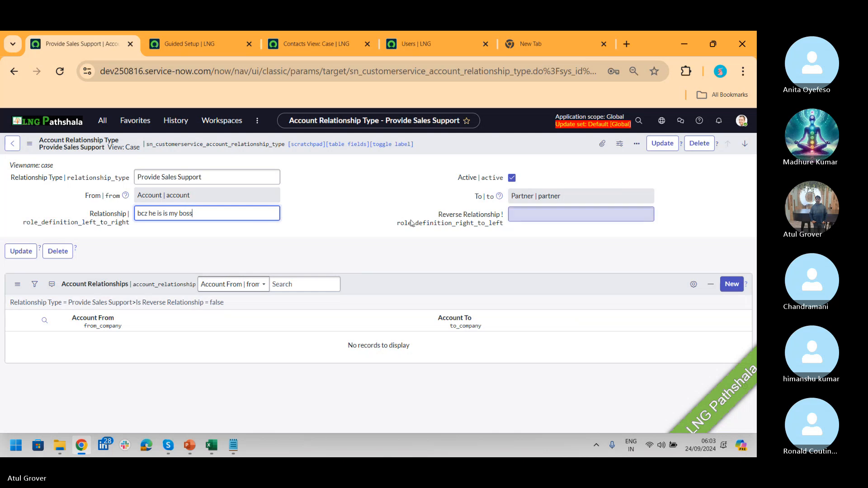
key("alt+Tab")
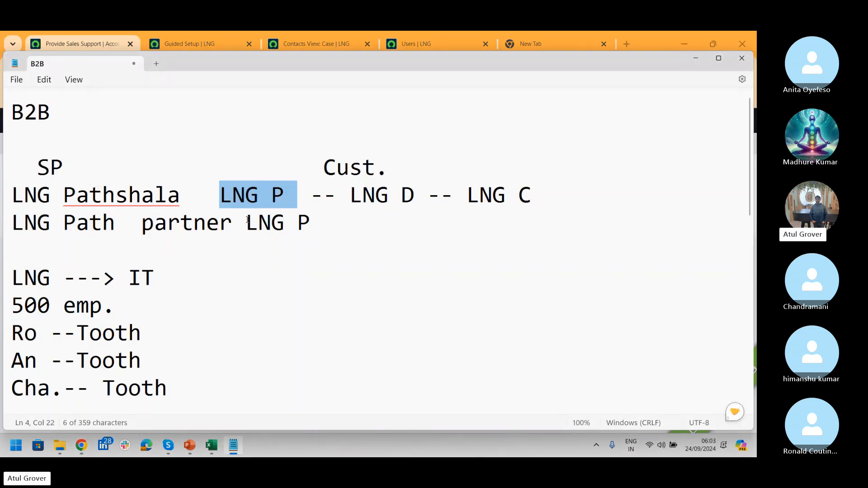
left_click_drag(244, 220, 7, 227)
key("alt+Tab")
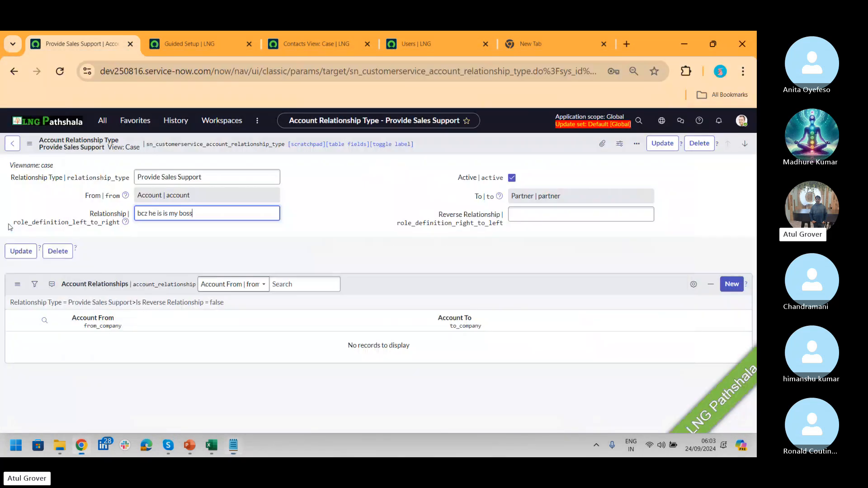
key("alt+Tab")
- Add a 'FatIL -- ME' line below the partner line in the B2B notes
left_click(310, 223)
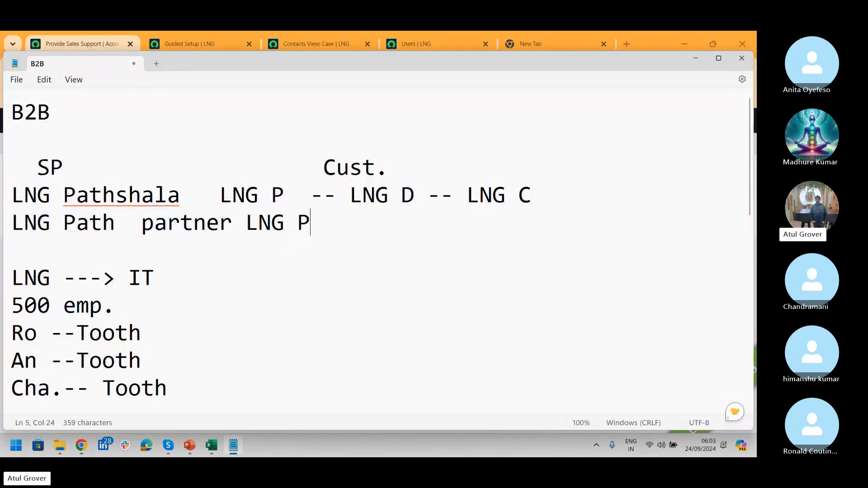
key("Return")
key("Return")
type("Me -- ")
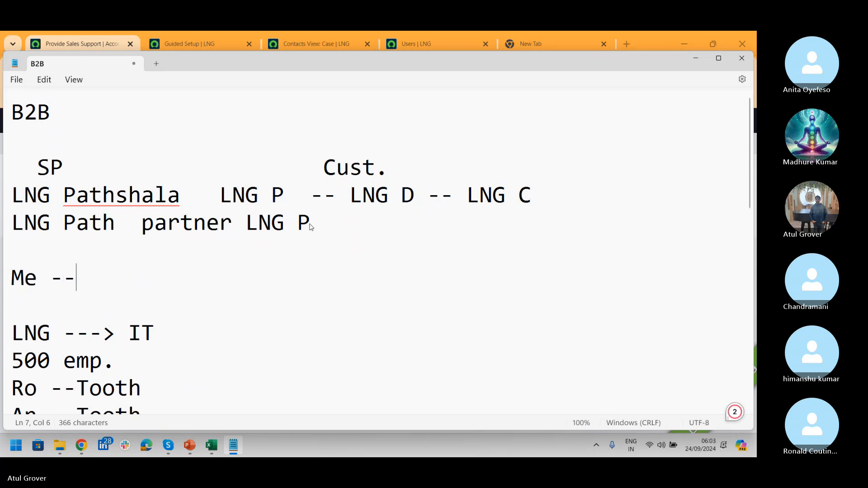
type("Kid")
key("BackSpace")
key("BackSpace")
key("BackSpace")
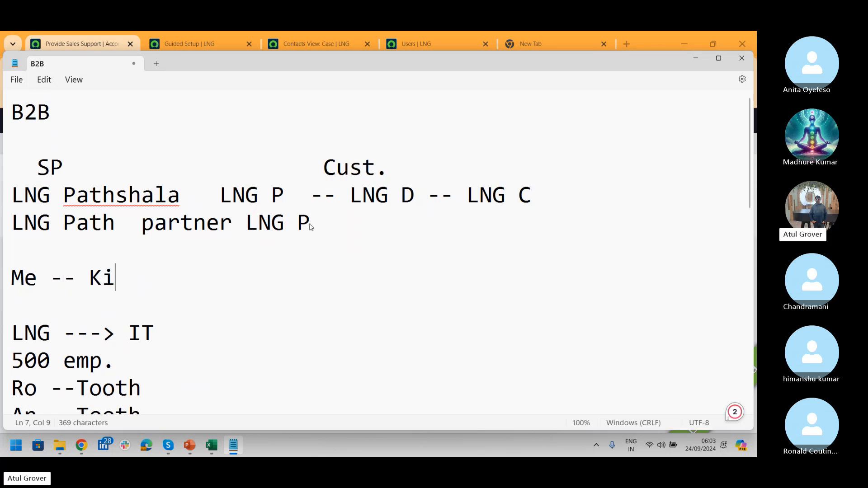
key("BackSpace")
key("BackSpace")
key("BackSpace")
key("BackSpace")
key("BackSpace")
key("BackSpace")
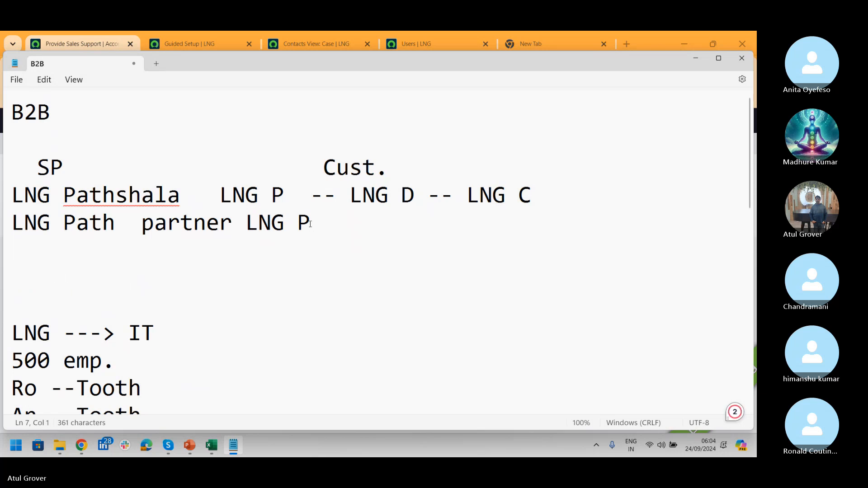
type("Fat")
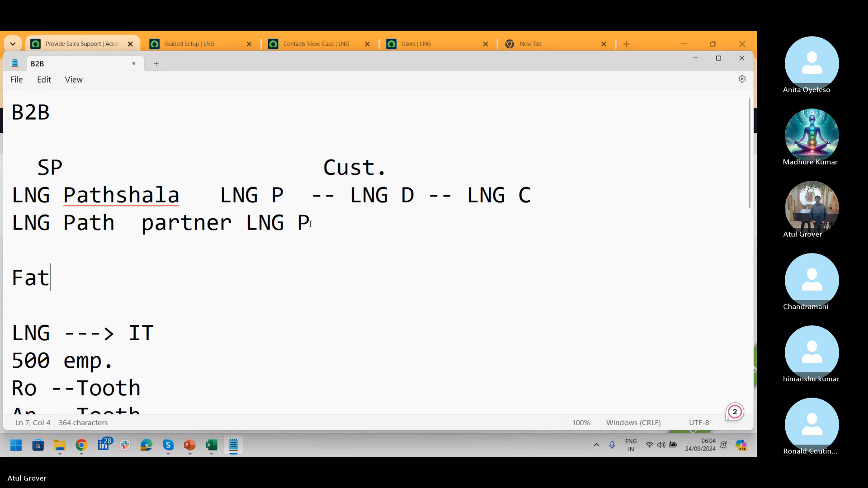
type("   -- ")
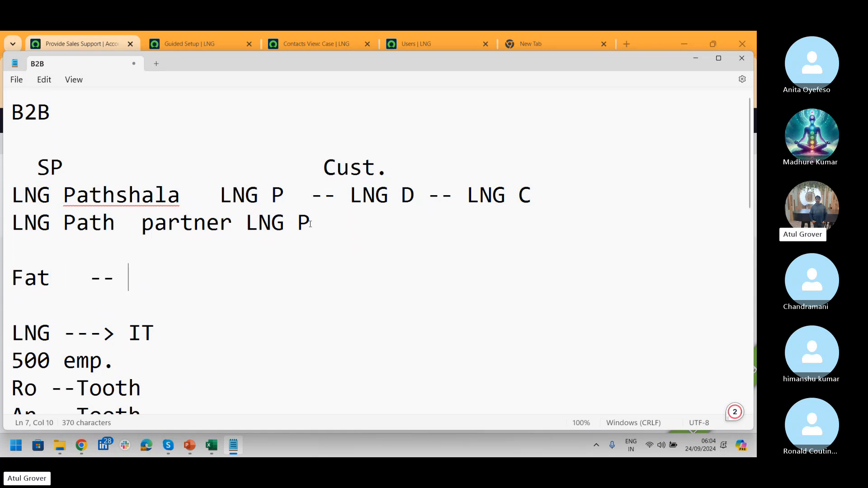
type("ME")
left_click(56, 276)
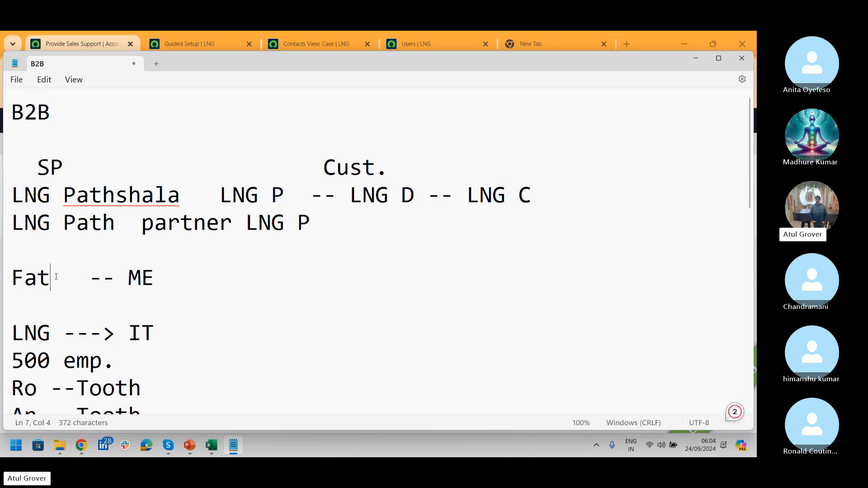
type("IL")
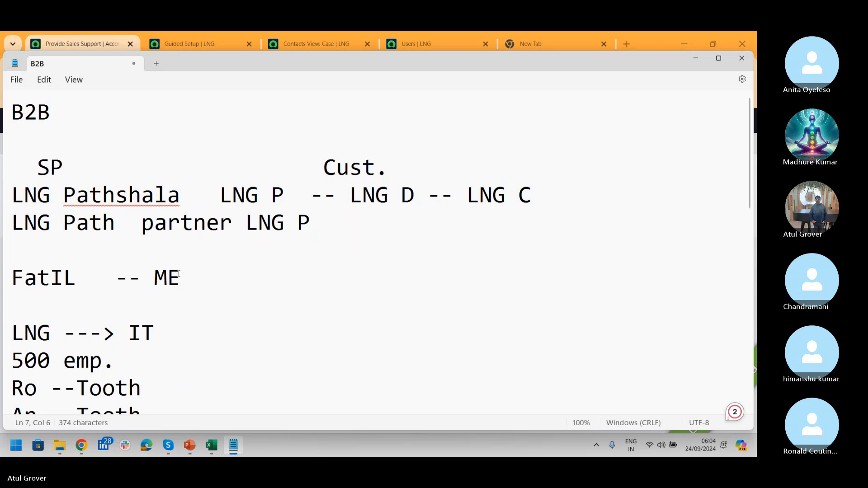
left_click_drag(180, 277, 1, 279)
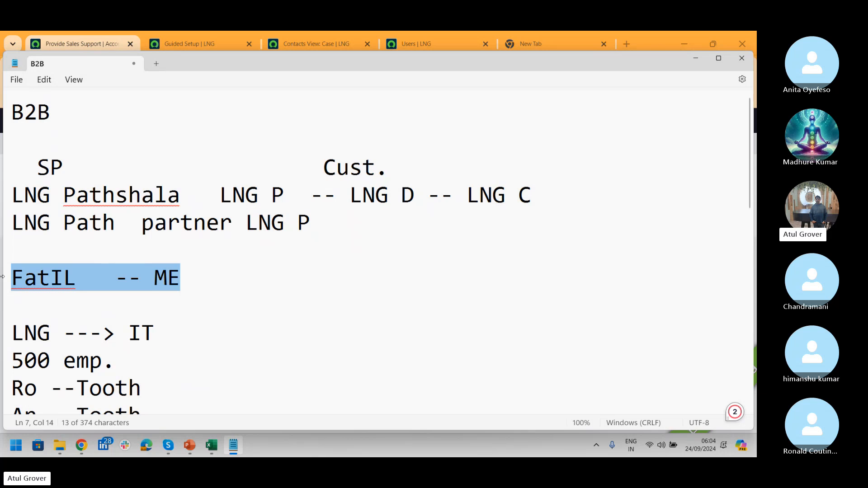
- Add a 'FIL -- ME' line beneath it and switch back to ServiceNow
key("alt+Tab")
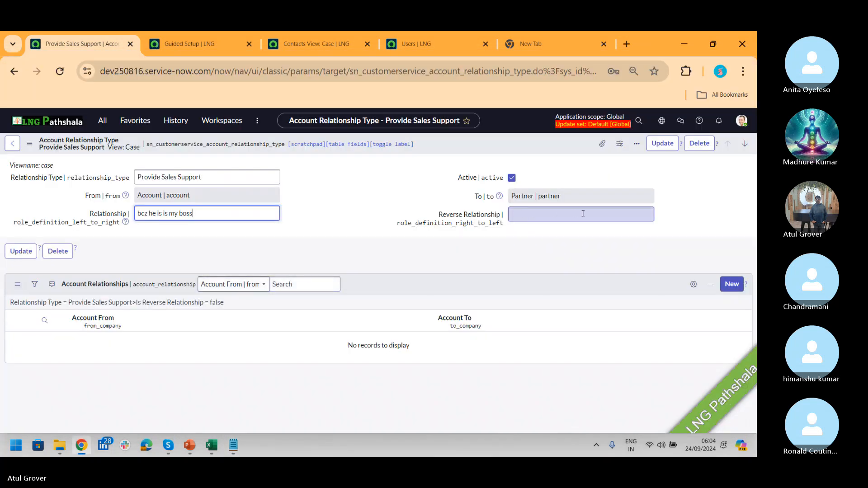
key("alt+Tab")
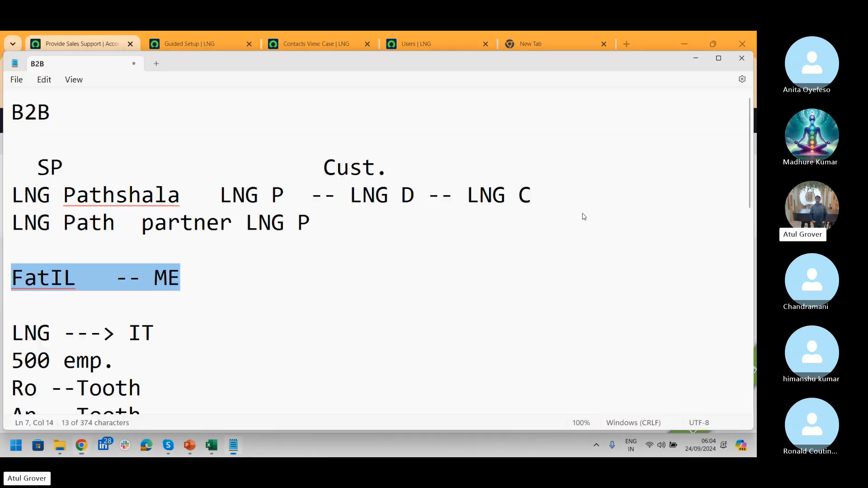
left_click(175, 282)
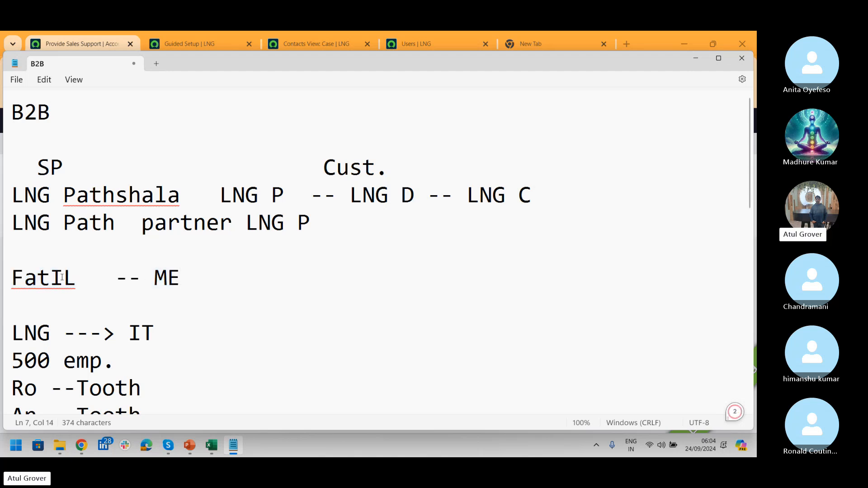
key("Return")
type("F")
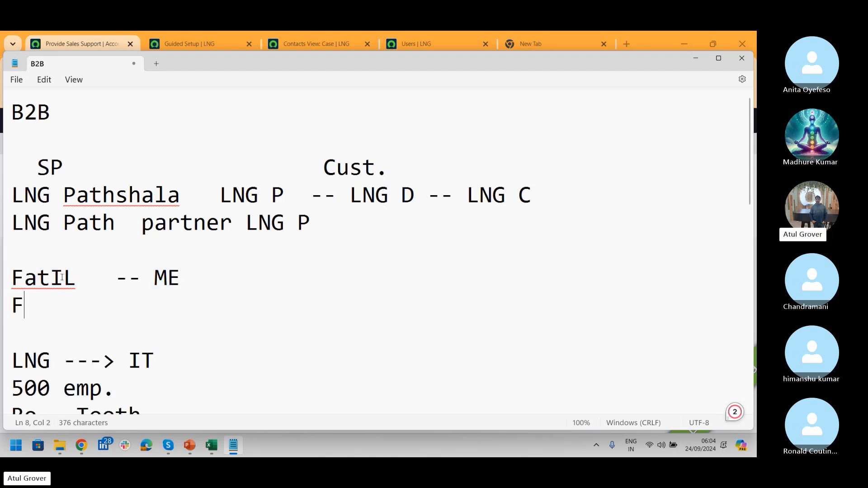
type("IL -- ME")
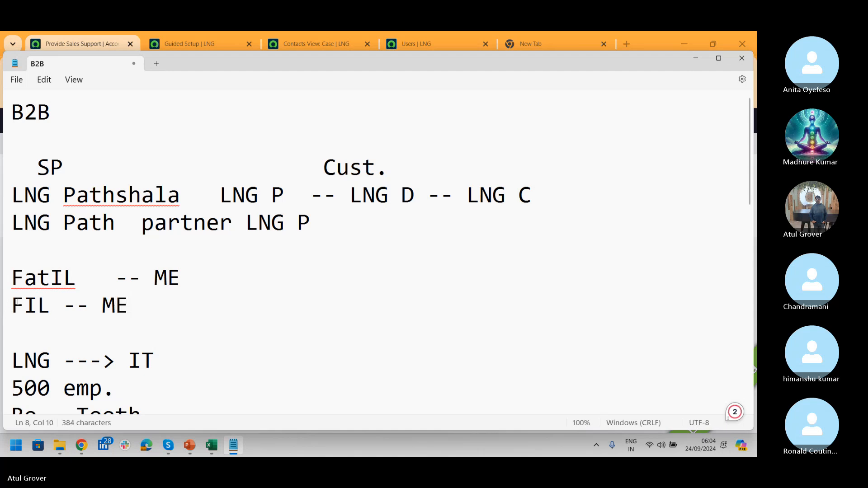
left_click_drag(11, 305, 132, 303)
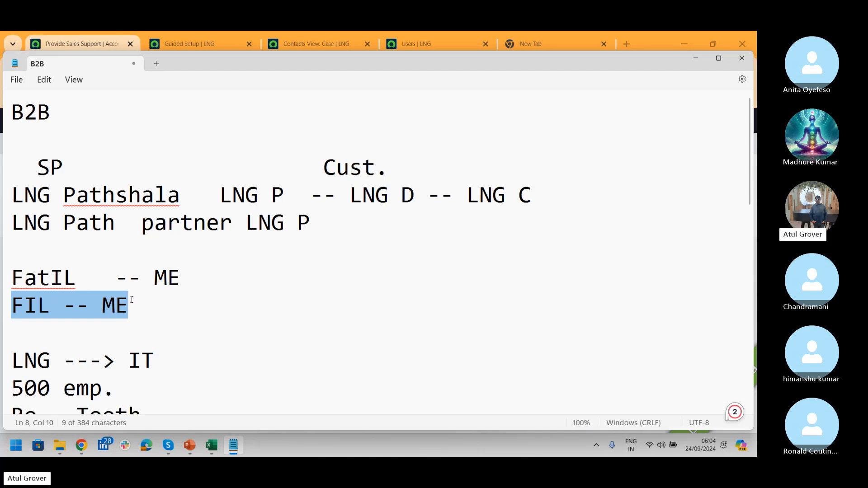
key("alt+Tab")
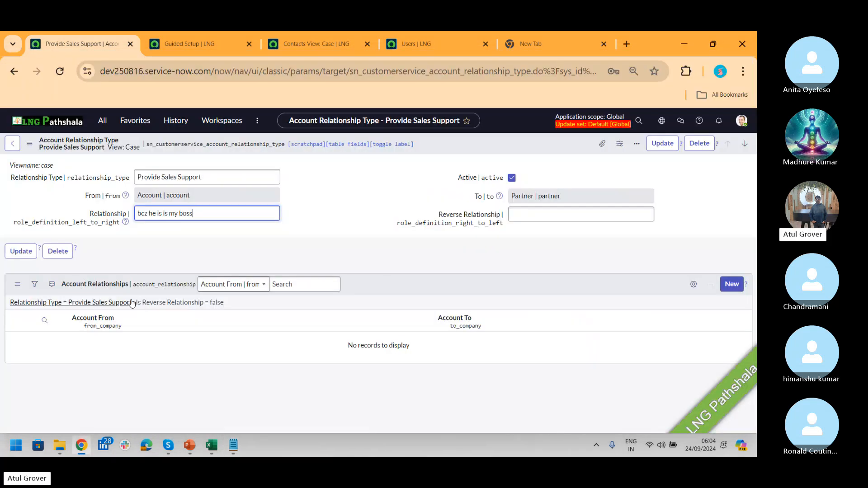
- From the 'partn' Partners list, open LNG Corp (ACCT0010001) and start a new Account Relationship
left_click(104, 126)
type("part")
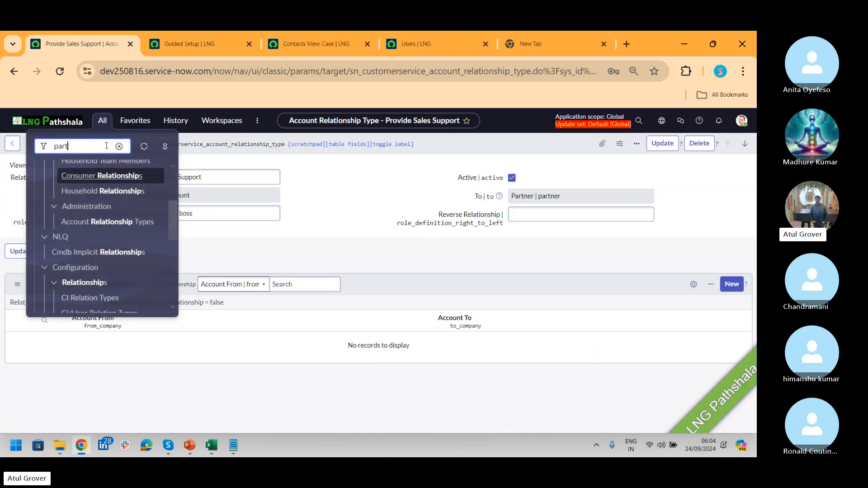
type("n")
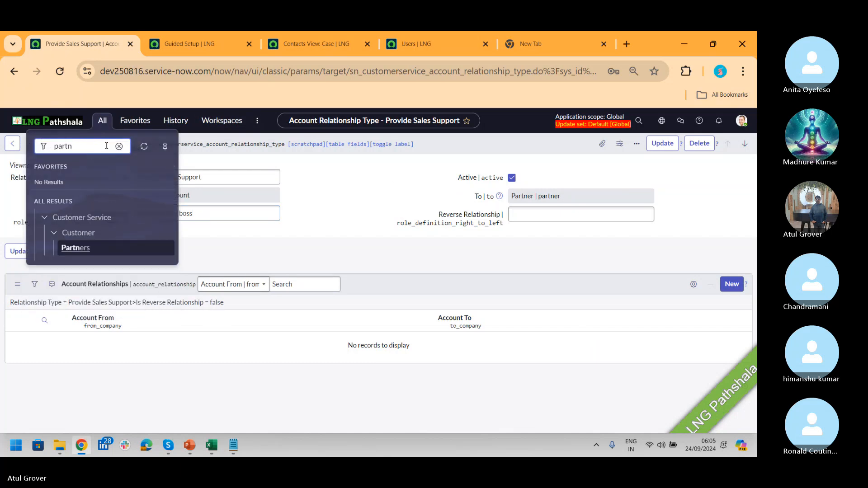
left_click(76, 250, "ctrl")
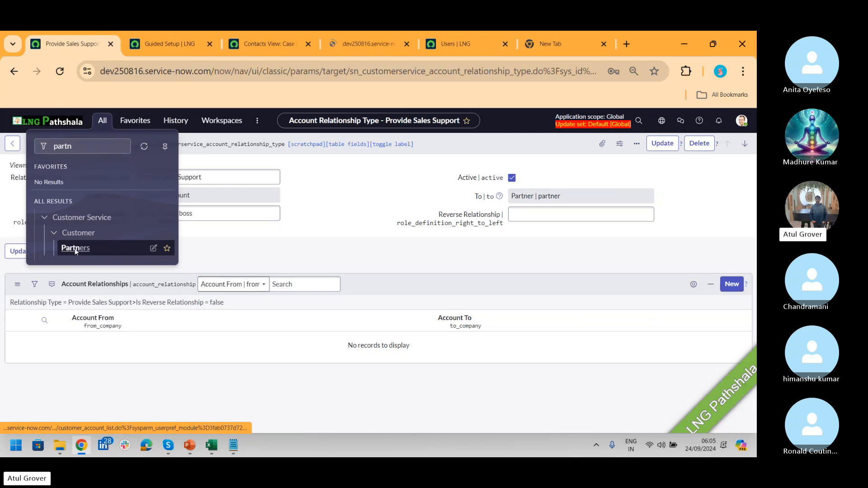
left_click(351, 44)
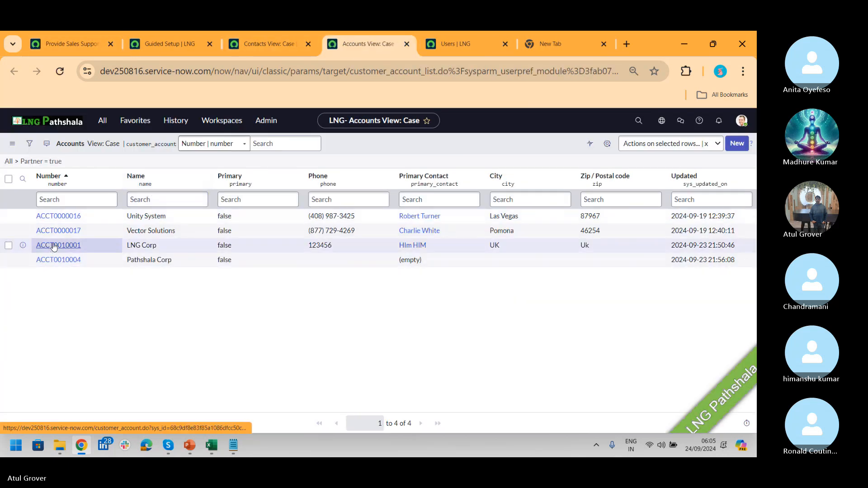
left_click(53, 246)
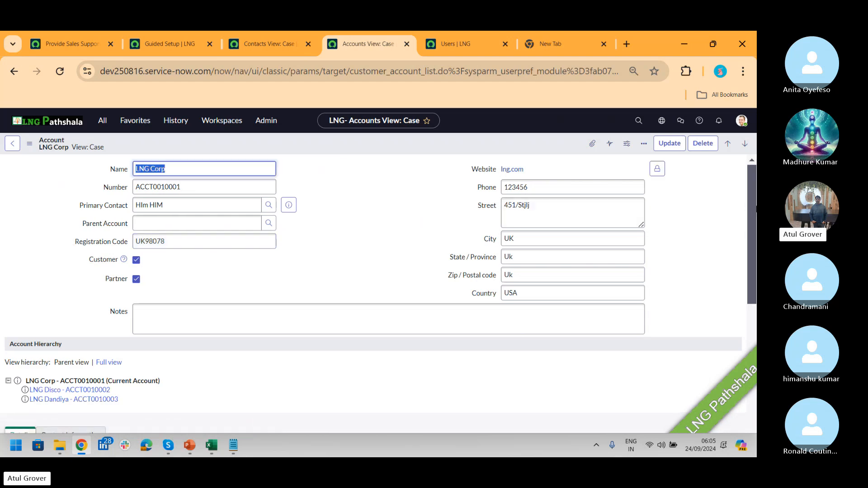
left_click_drag(752, 198, 752, 380)
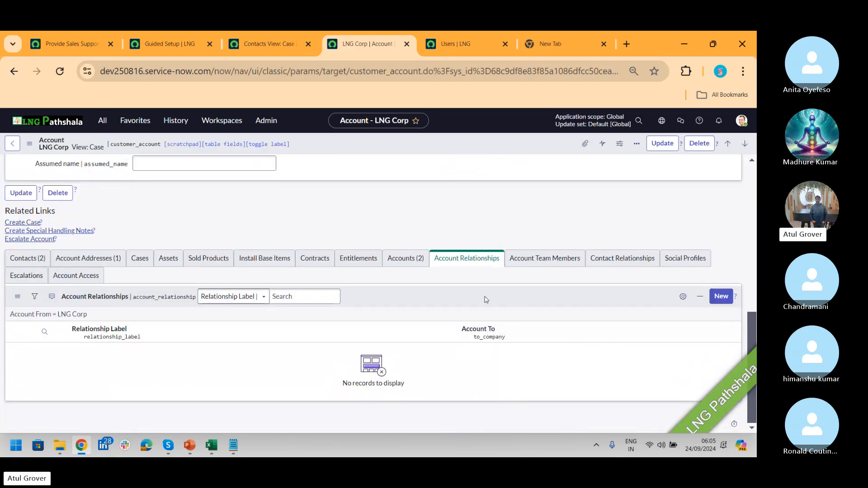
left_click(720, 297)
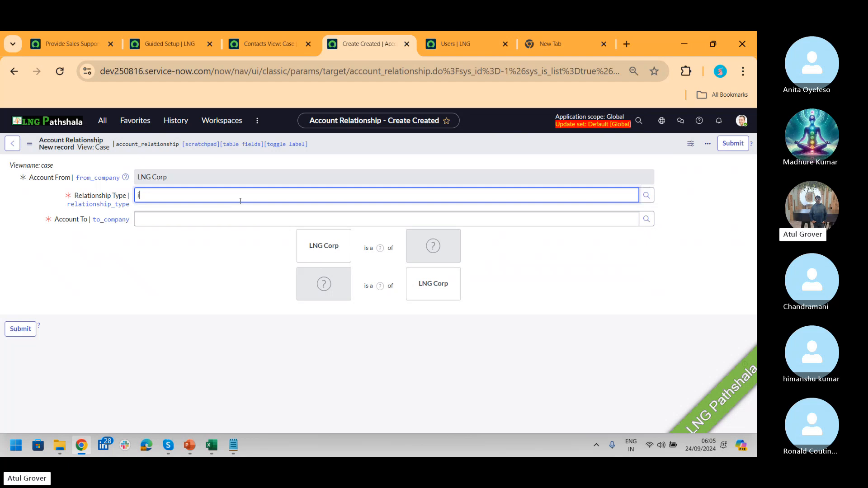
- Choose Partner Account as the type and LNG Dandiya as Account To, searched by 'LN'
type("**")
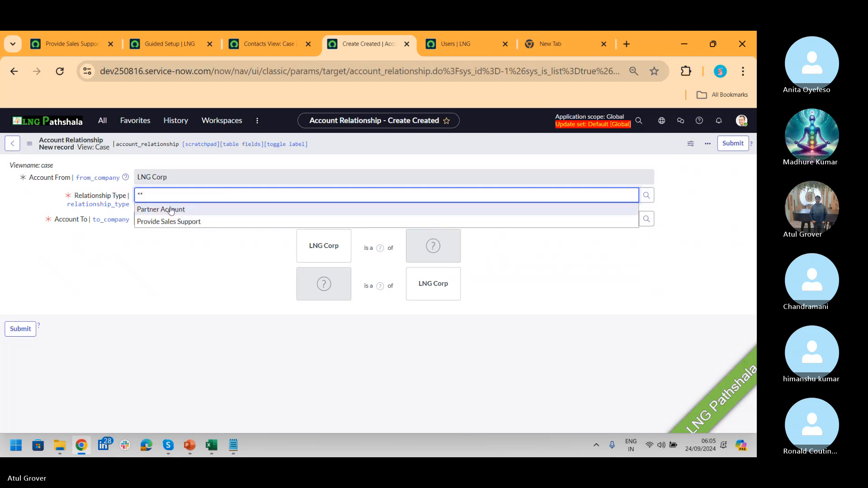
left_click(172, 210)
left_click(170, 216)
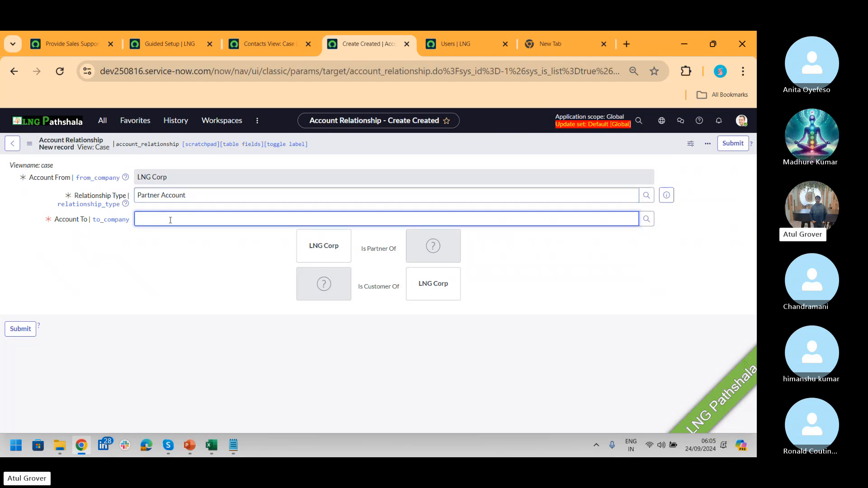
type("LN")
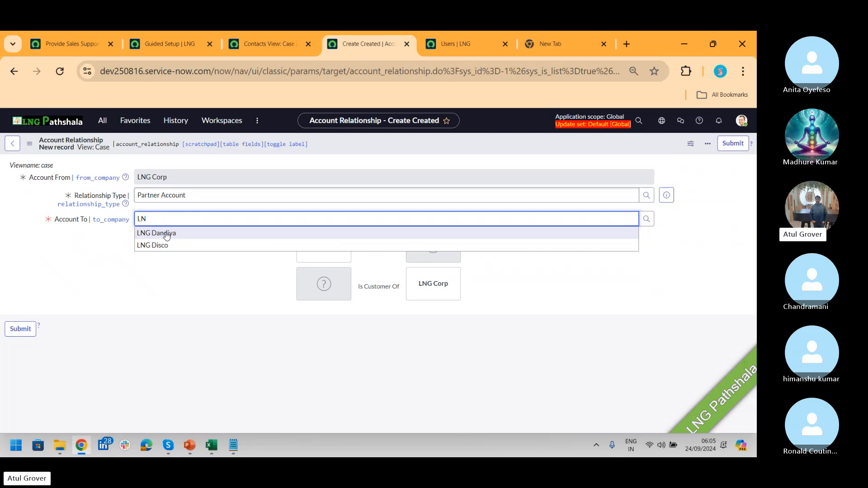
left_click(166, 233)
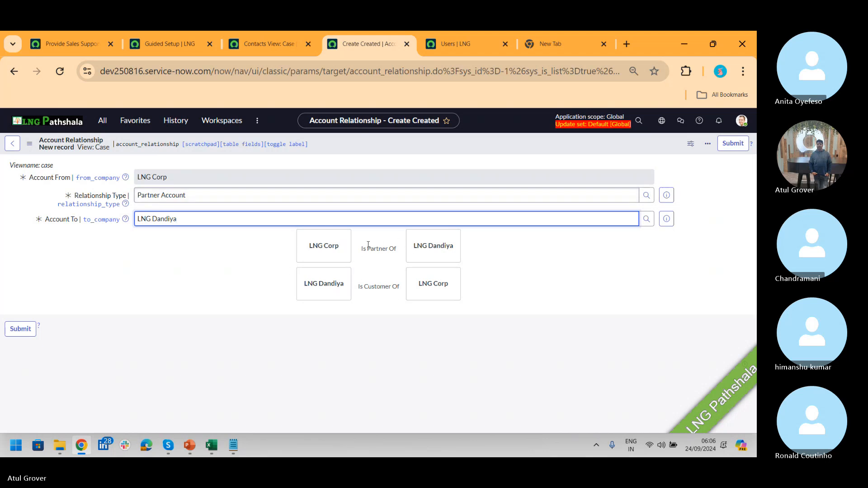
key("alt+Tab")
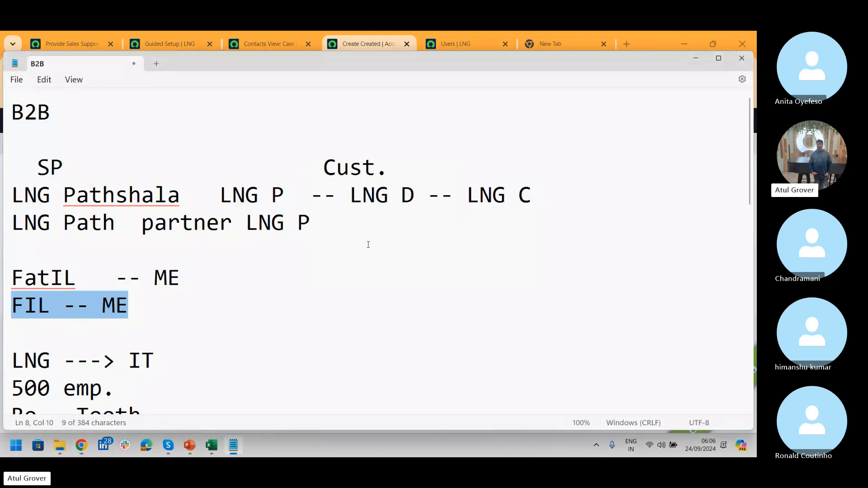
key("alt+Tab")
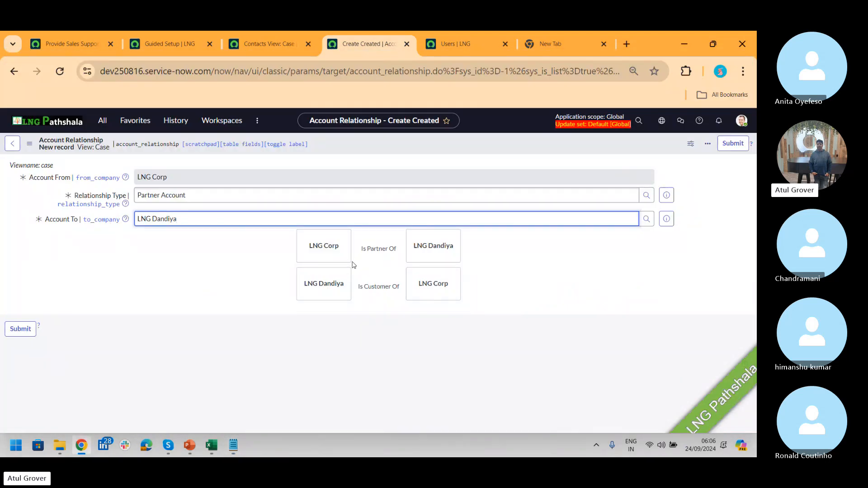
- On the Provide Sales Support tab, enter 'I am his emplyee' as the Reverse Relationship
left_click_drag(361, 249, 401, 252)
left_click(58, 48)
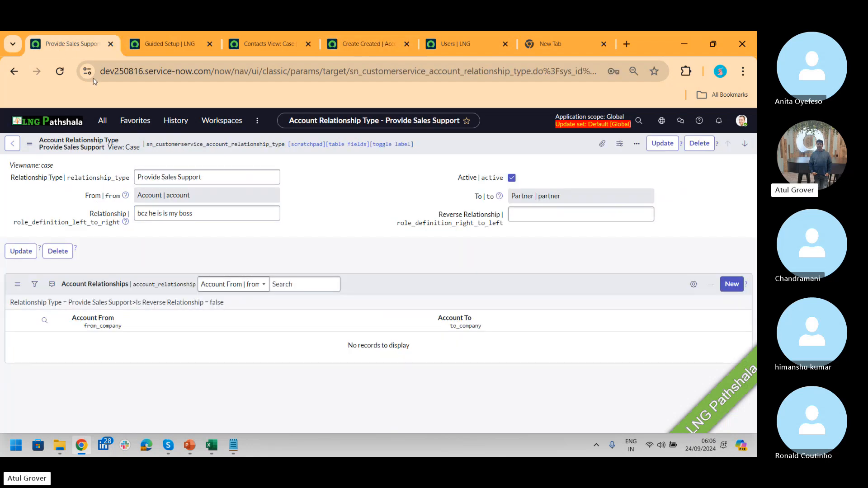
left_click(199, 216)
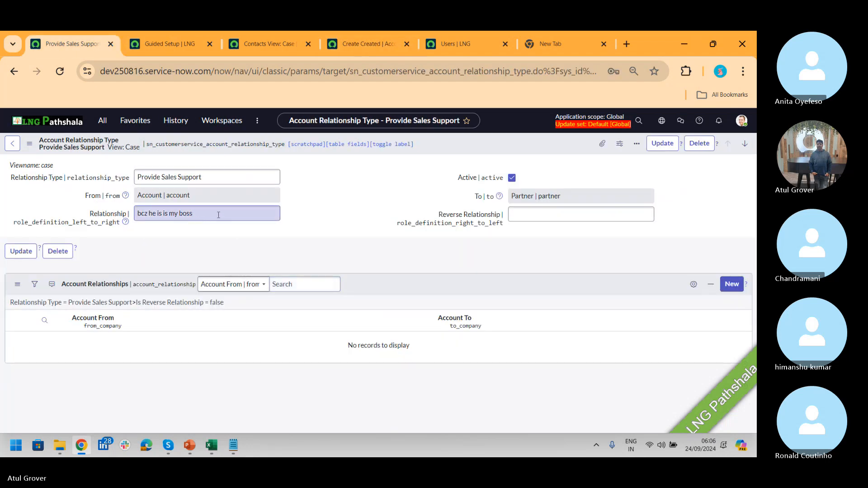
left_click(529, 214)
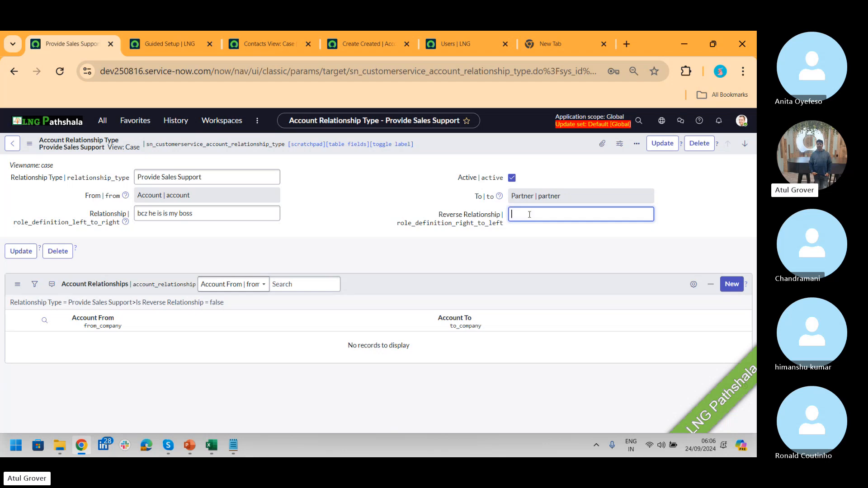
type("I am")
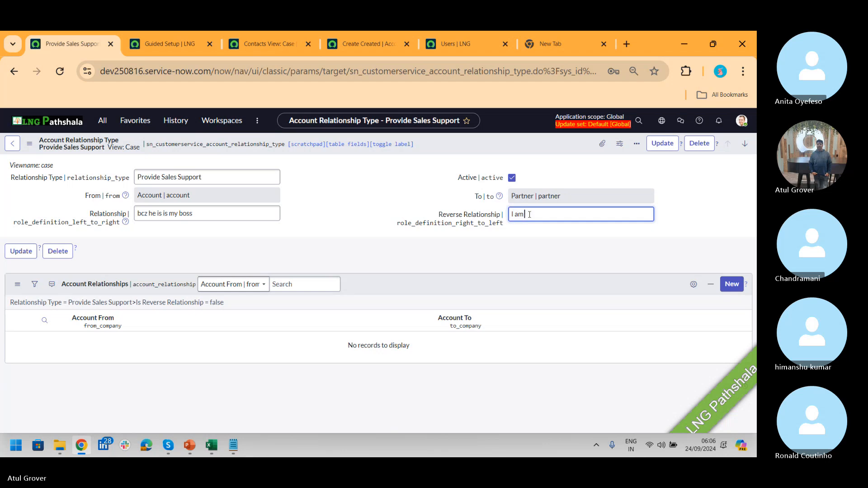
type(" his ")
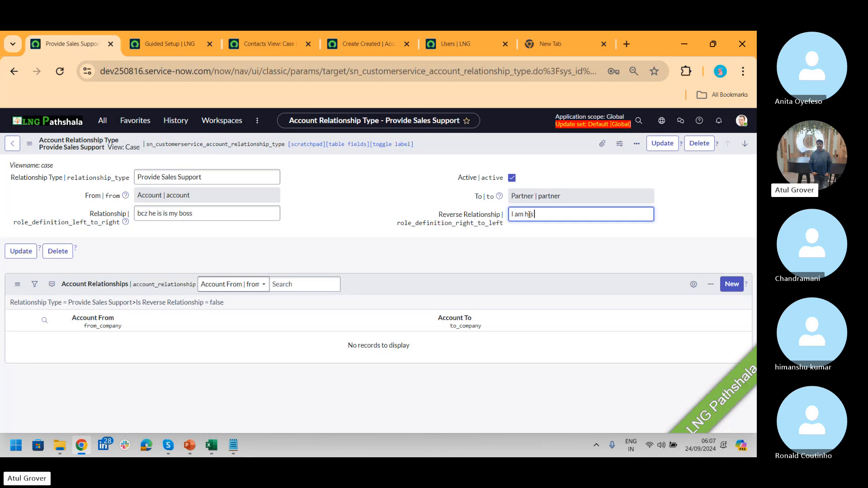
type("emplye")
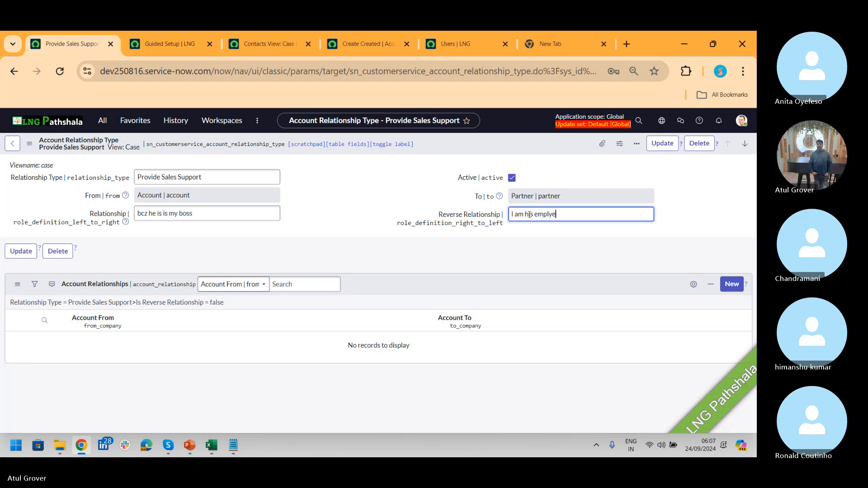
type("e")
left_click(197, 194)
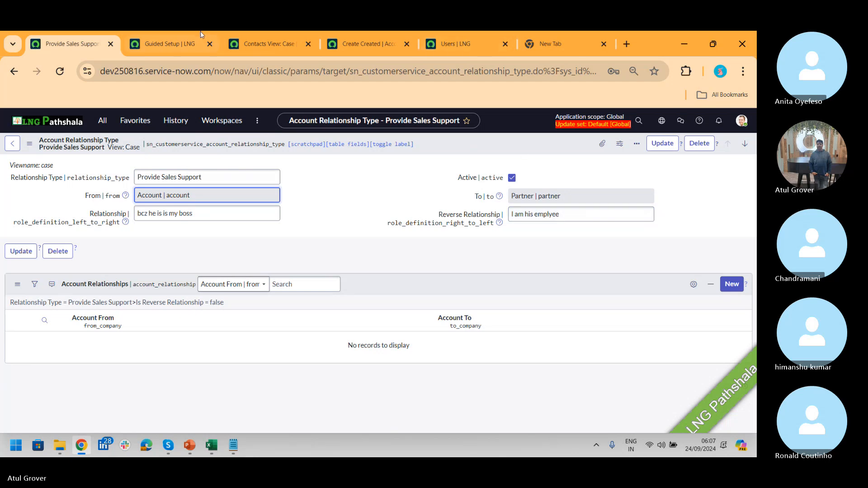
- Save the Provide Sales Support type with labels 'bcz he is is my boss' and 'I am his emplyee'
left_click(241, 46)
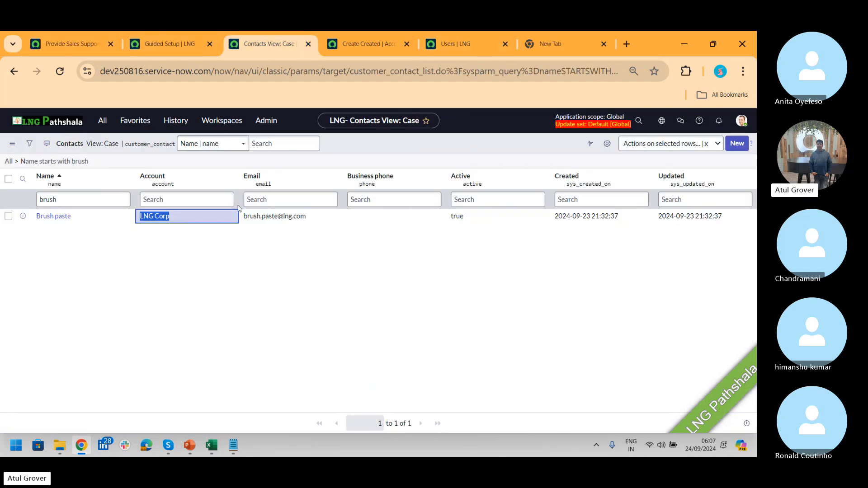
left_click(364, 41)
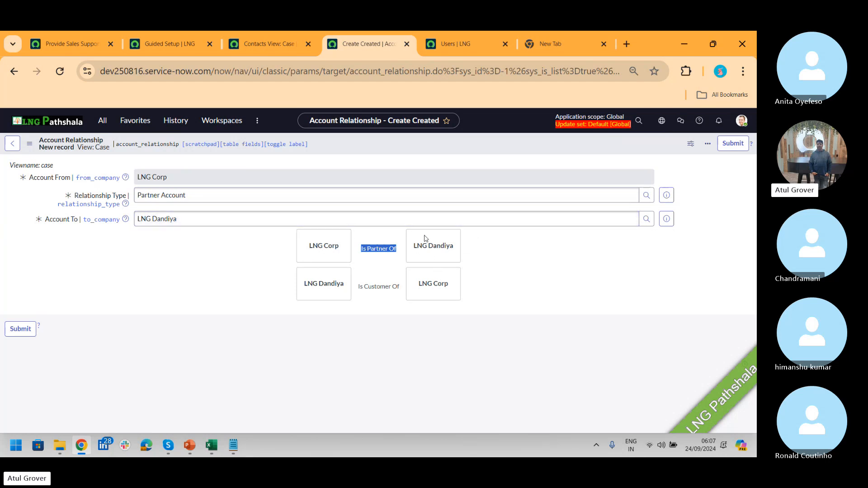
left_click(74, 47)
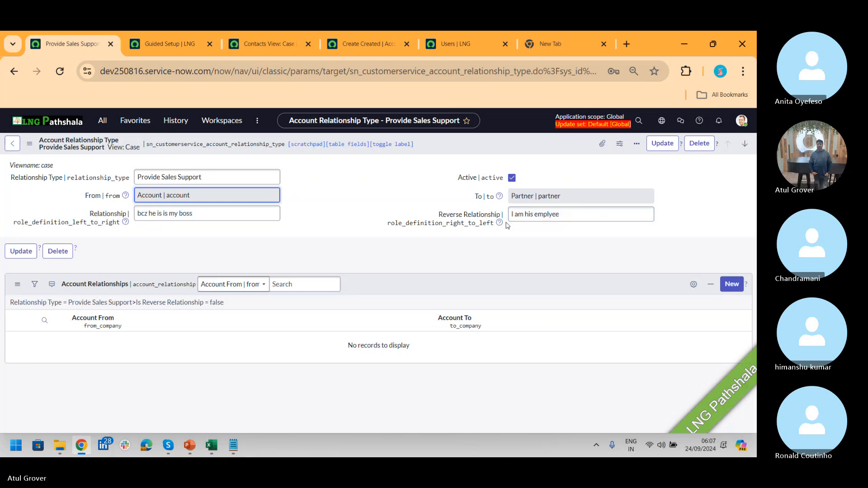
right_click(506, 139)
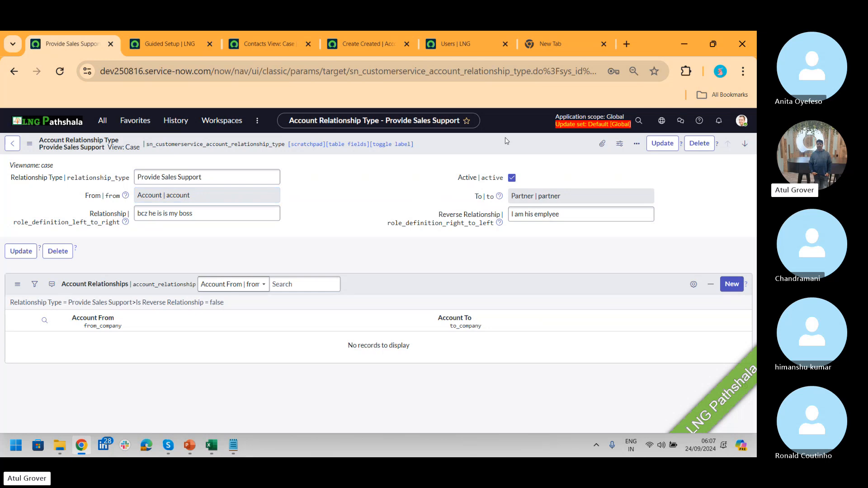
left_click(523, 145)
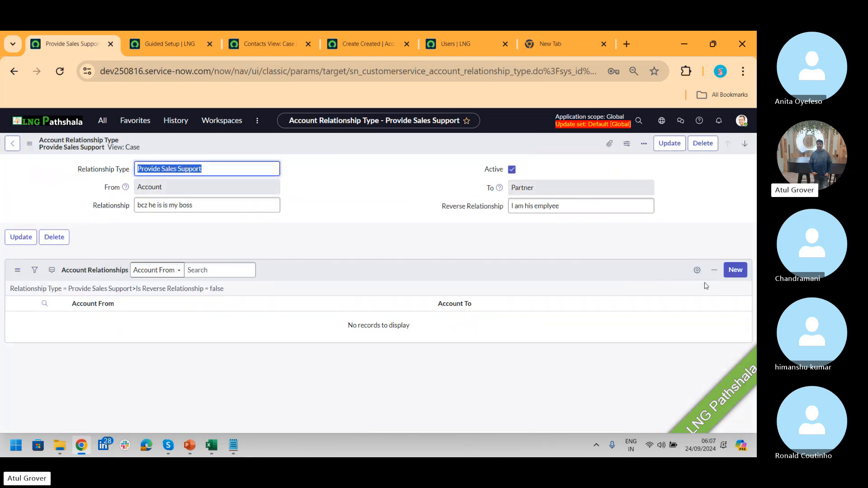
- Create a new Provide Sales Support account relationship with LNG Dandiya as from and Pathshala Corp as to
left_click(731, 284)
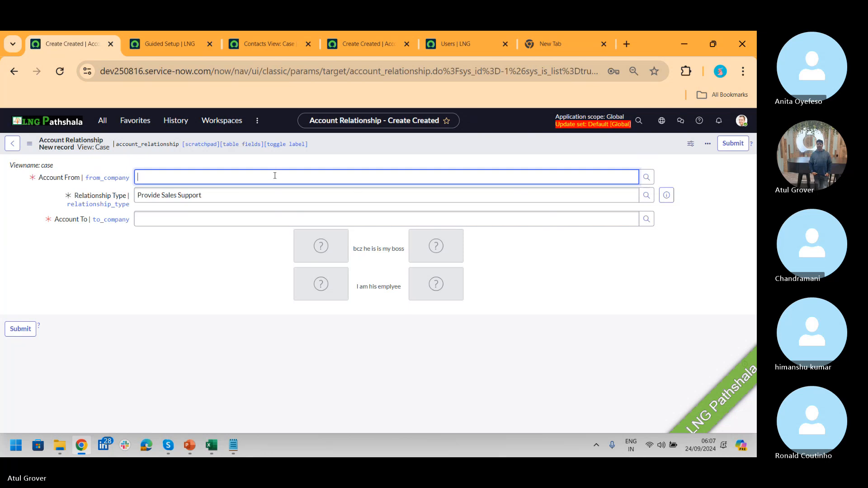
type("**")
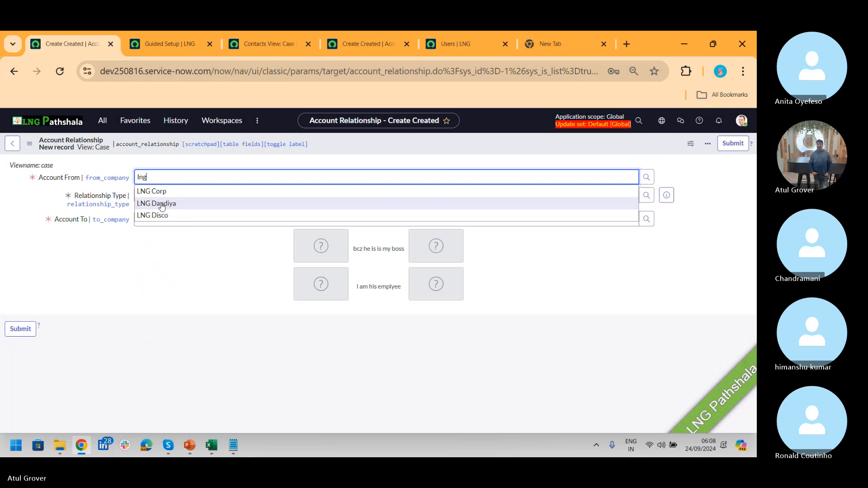
left_click(162, 204)
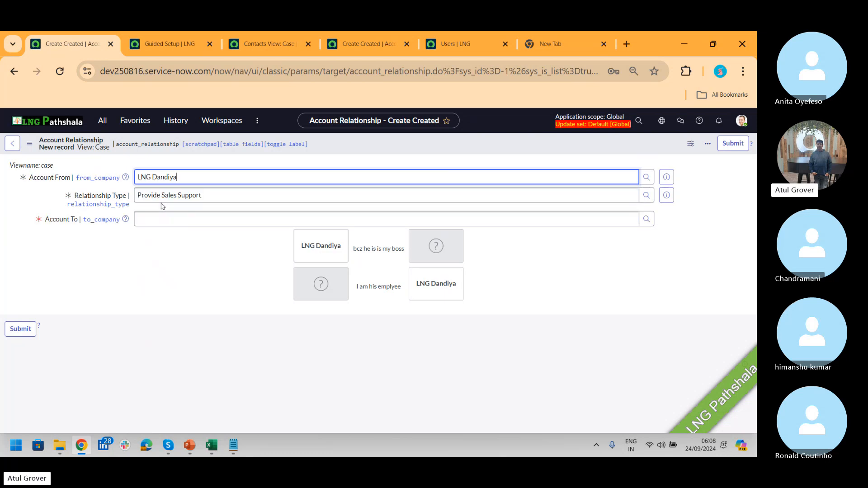
left_click(214, 219)
type("**")
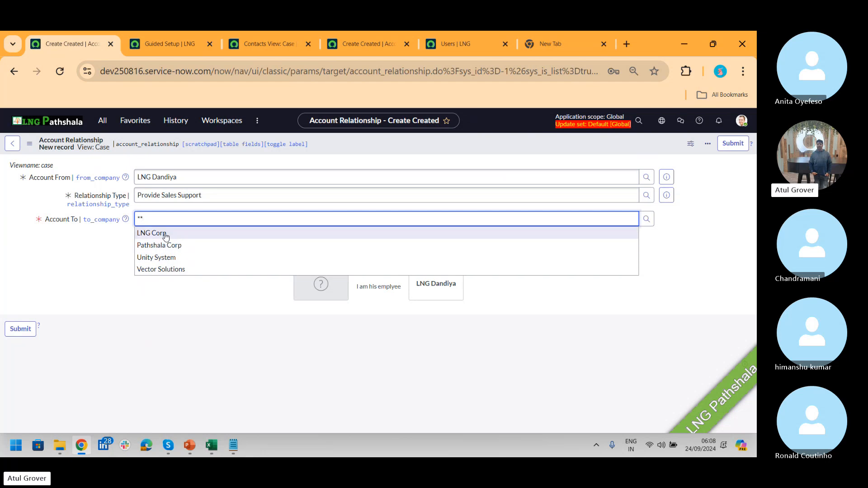
left_click(170, 247)
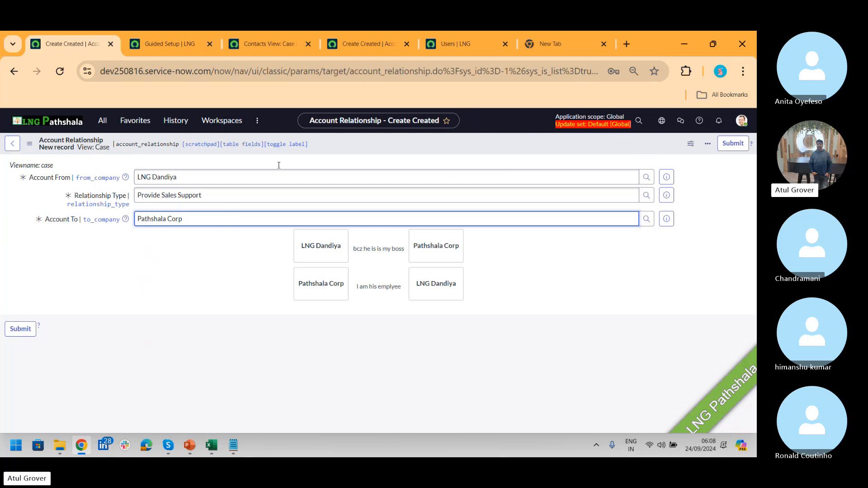
- Filter modules for 'relationship', open Account Relationship Types in a new tab, and start a new record
left_click(103, 120)
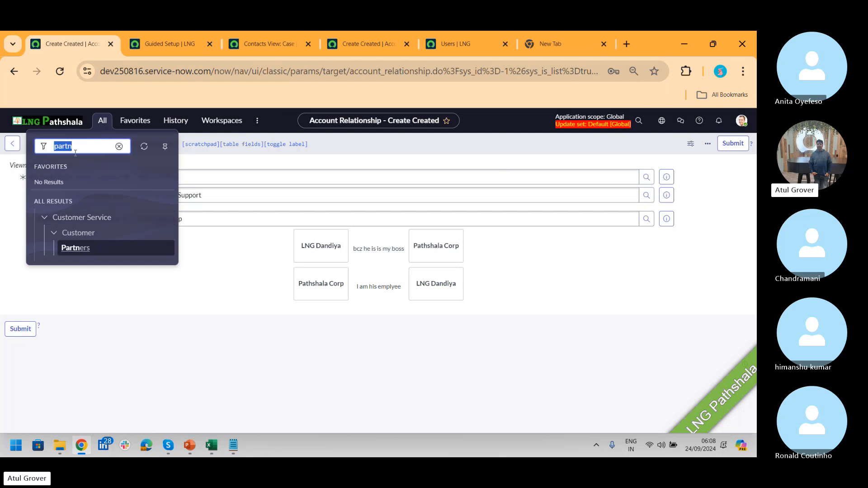
type("relationship")
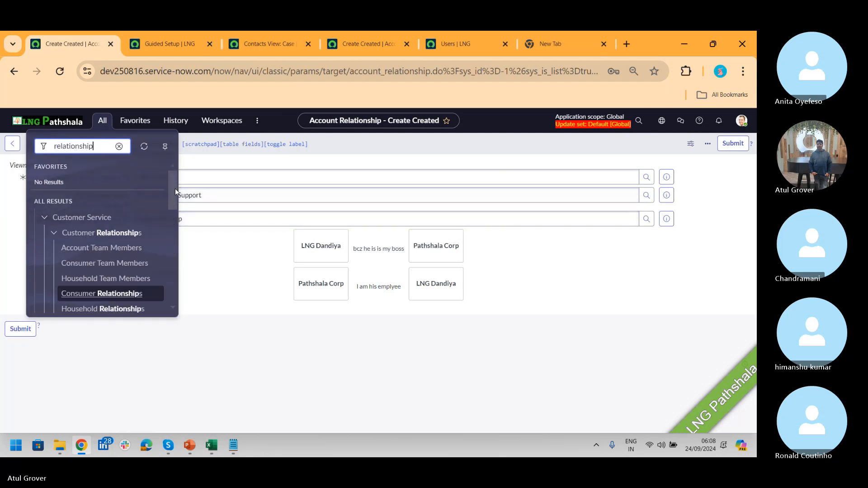
left_click_drag(174, 191, 174, 218)
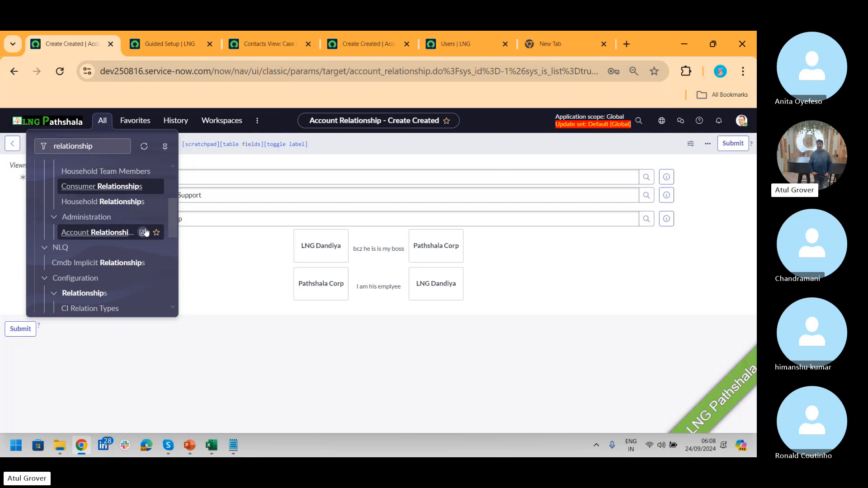
middle_click(117, 239)
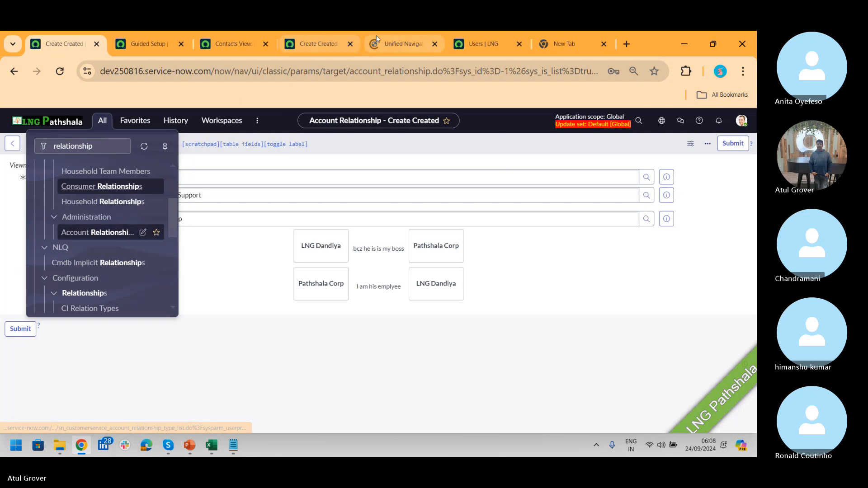
left_click(405, 44)
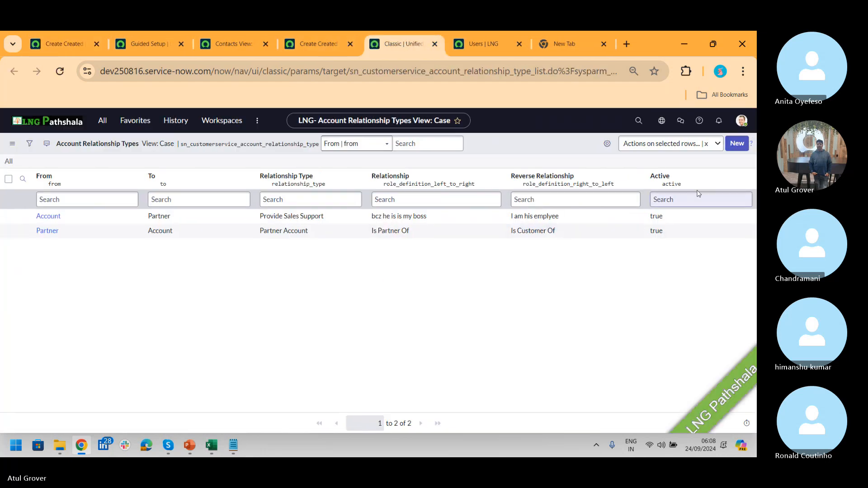
left_click(736, 143)
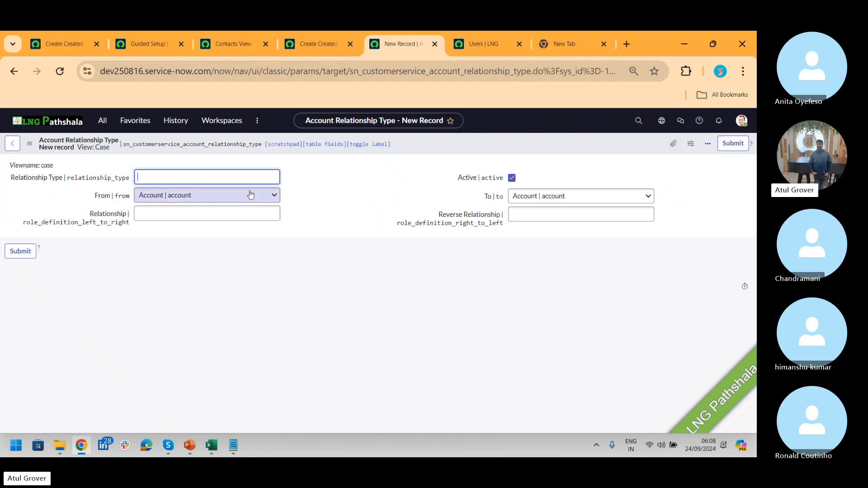
- Make the new relationship type run from Partner to Partner, then switch to the Skype call
left_click(218, 200)
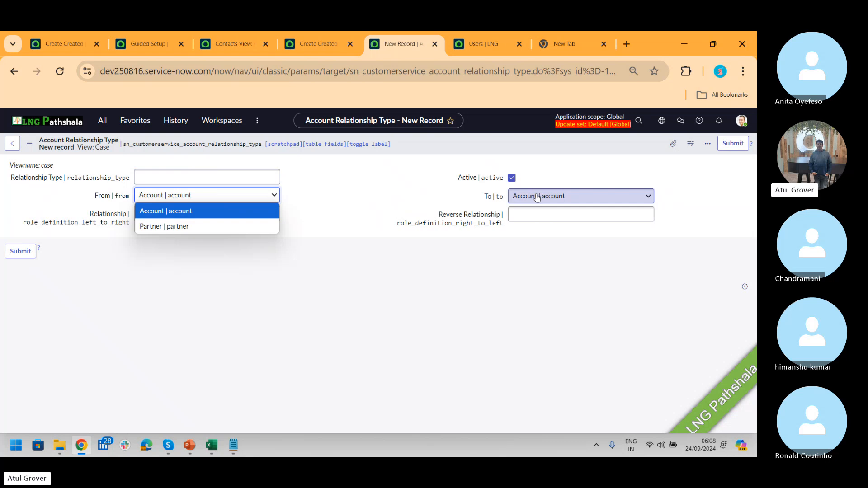
left_click(171, 227)
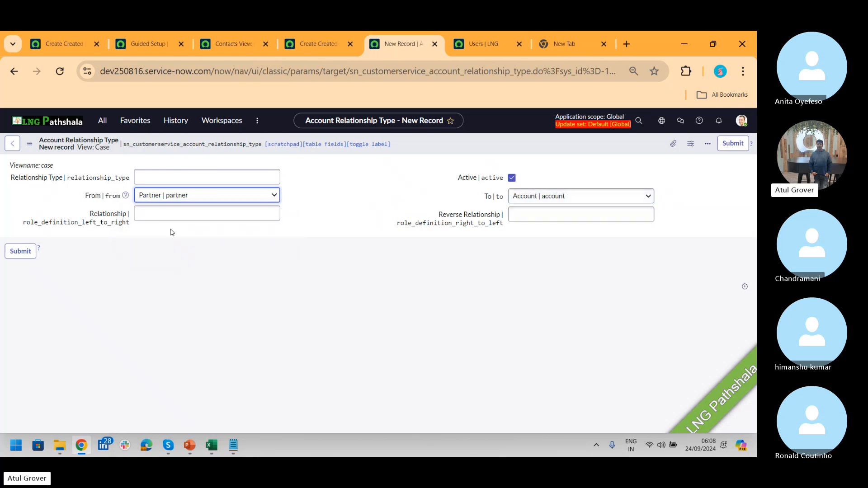
left_click(517, 201)
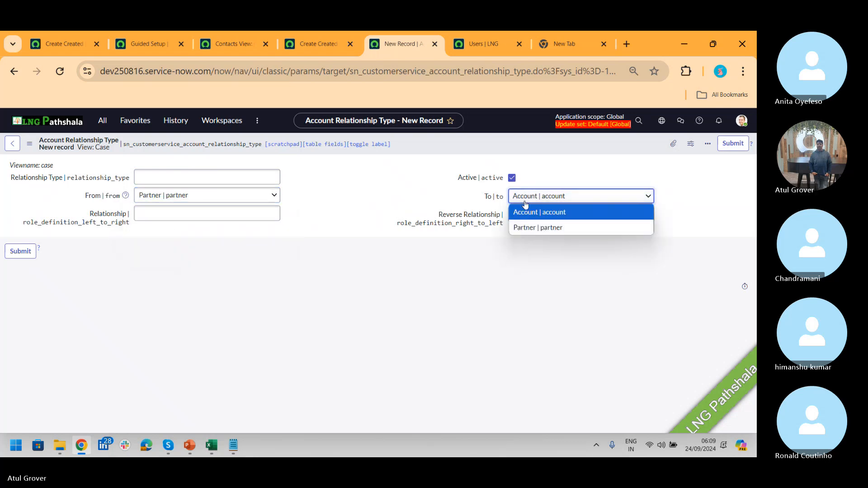
left_click(529, 228)
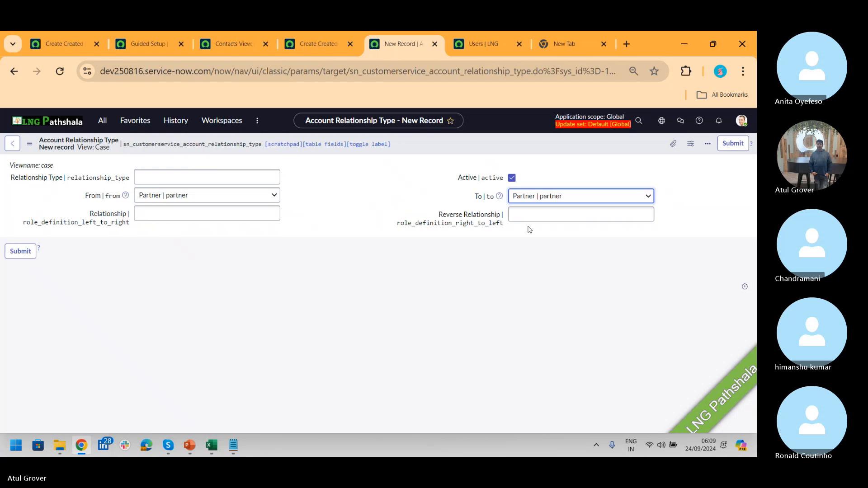
key("alt+Tab")
key("alt+Tab")
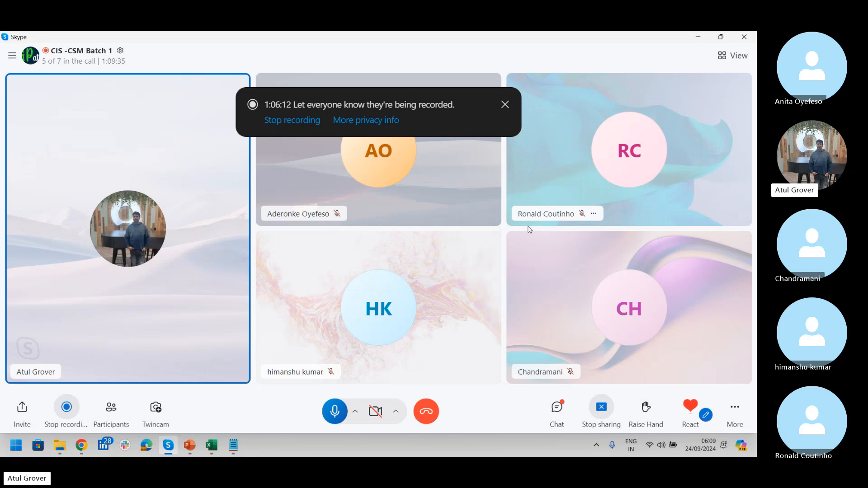
- Bring the Chrome window with the ServiceNow relationship type form back in front of Skype
left_click(80, 446)
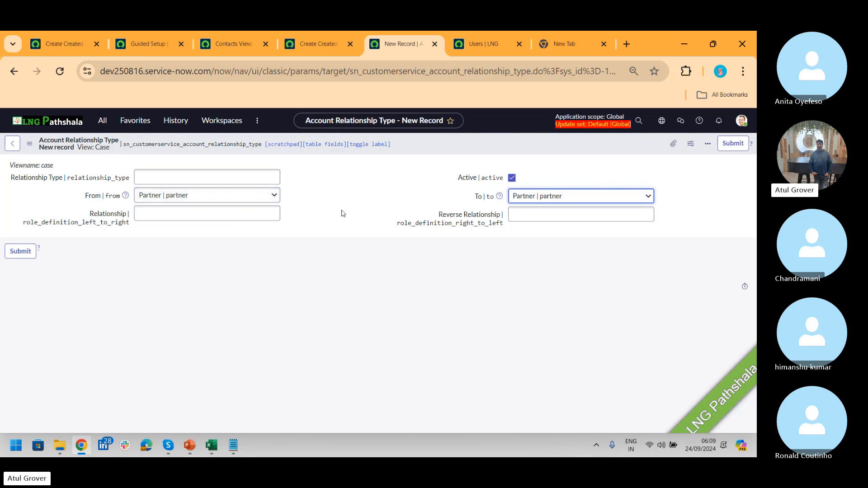
- Confirm From and To both read Partner, then go back to the Skype call
left_click(228, 195)
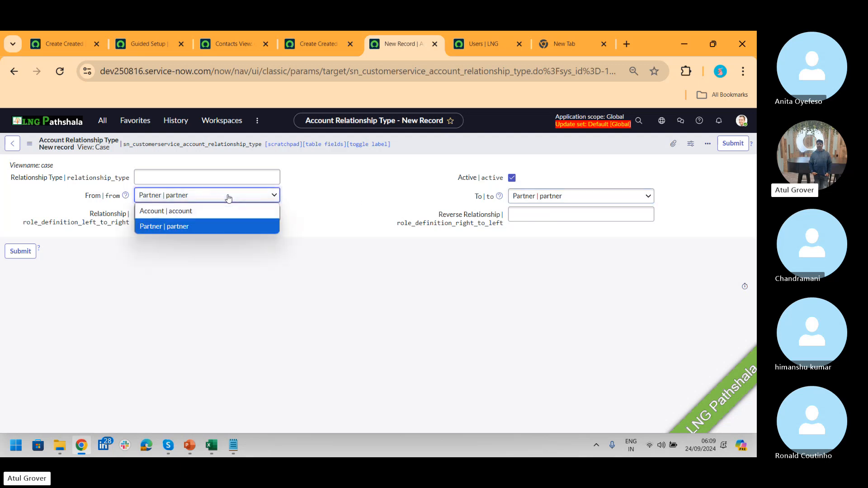
left_click(573, 200)
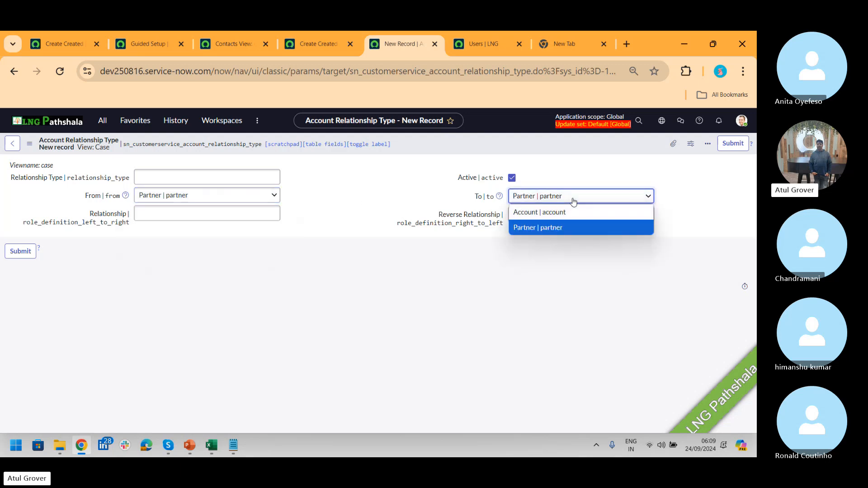
left_click(550, 228)
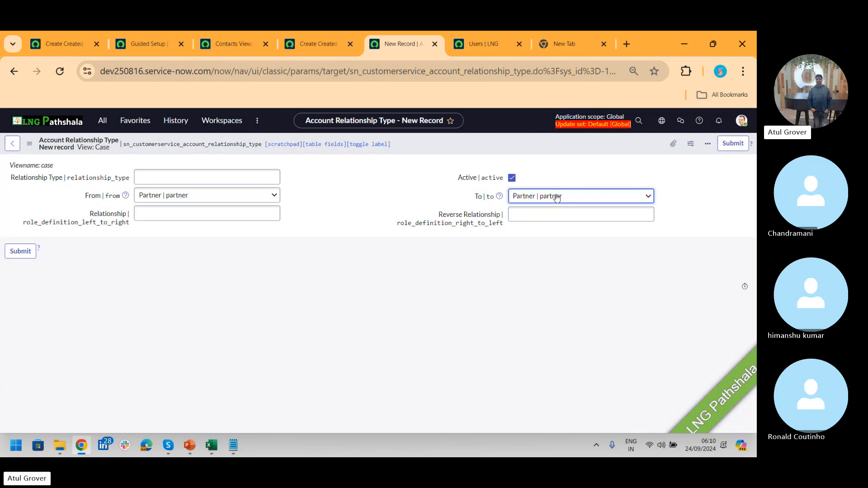
key("alt+Tab")
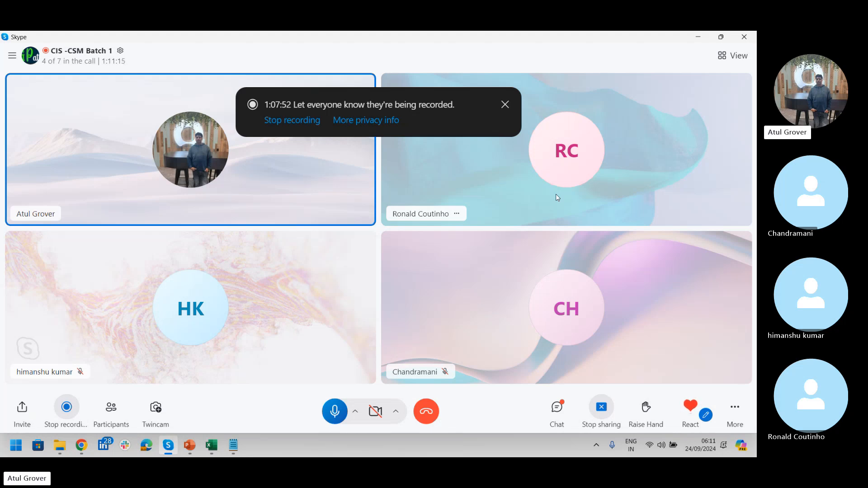
key("alt+Tab")
key("alt+Tab")
key("alt+Tab")
key("alt+Tab")
key("alt+shift+Tab")
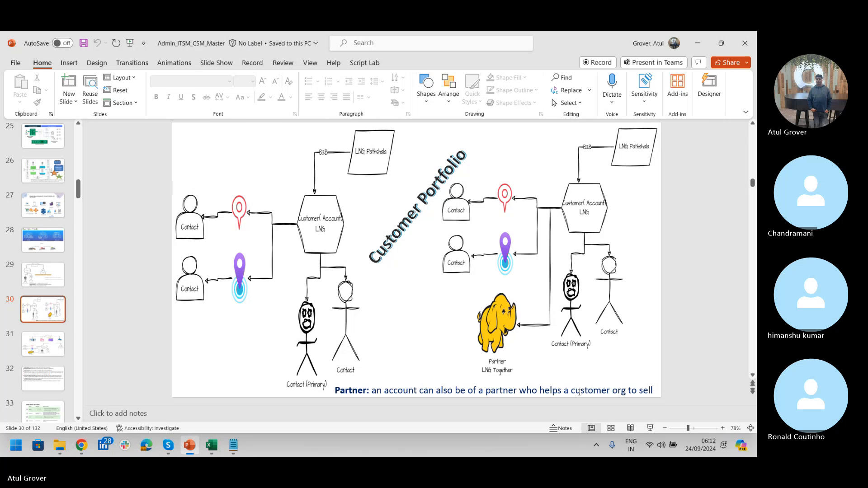
key("alt+Tab")
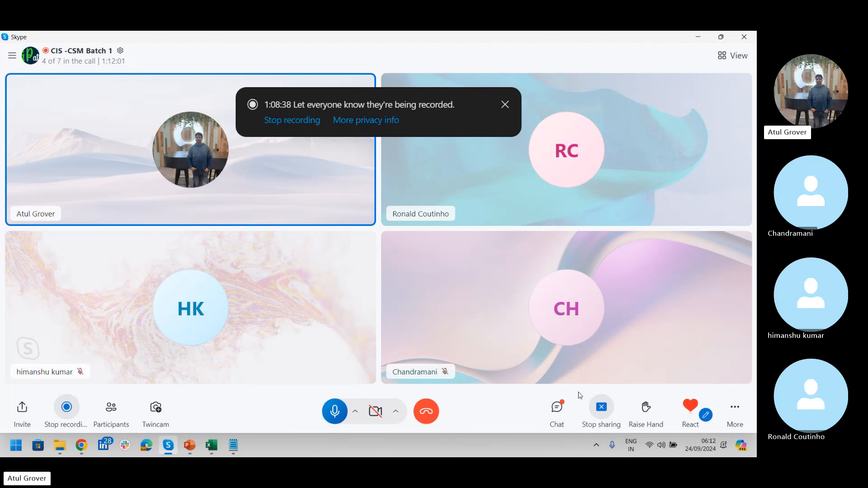